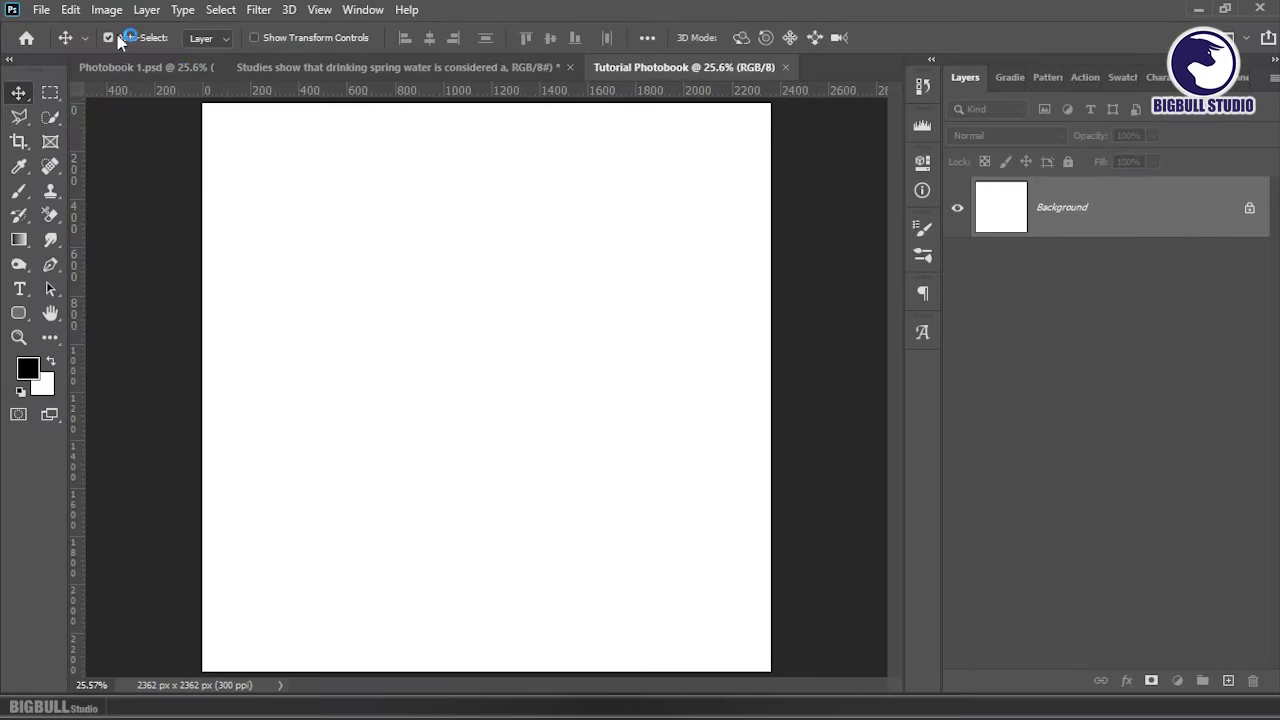
- Set the image size to 20 × 20 cm at 300 ppi
{"action": "left_click", "coordinate": [104, 10]}
{"action": "left_click", "coordinate": [148, 150]}
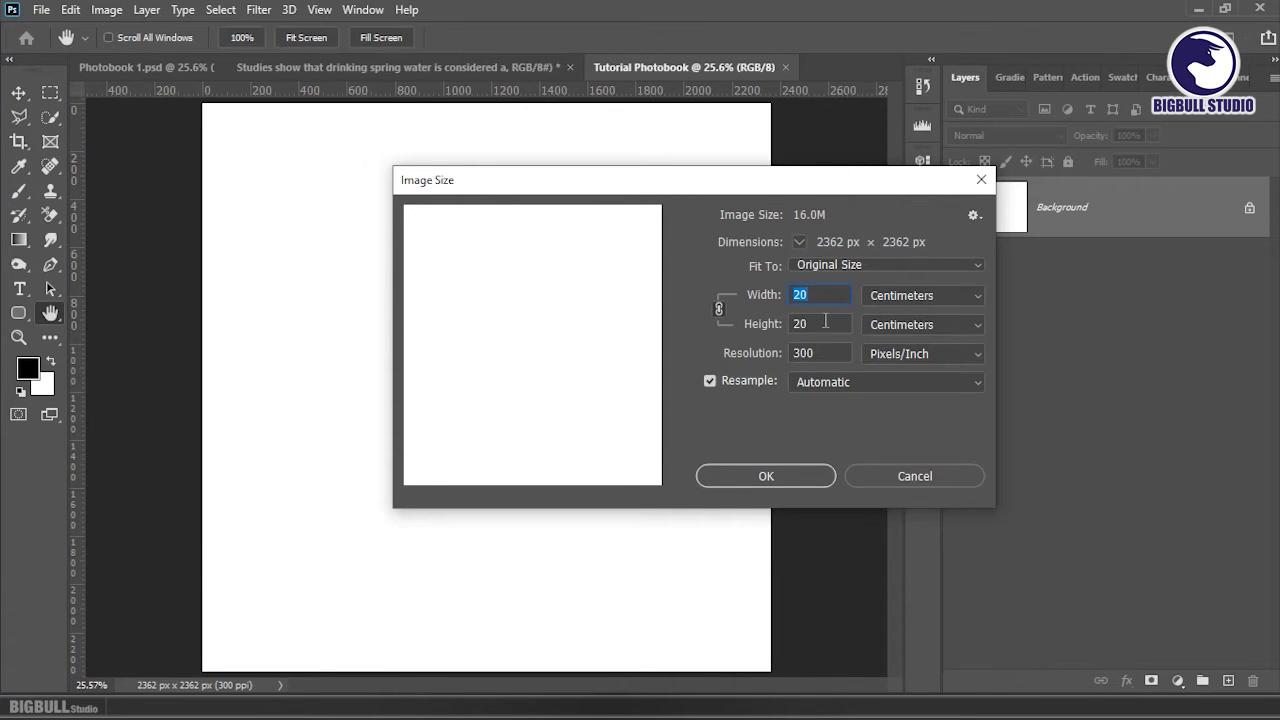
{"action": "left_click", "coordinate": [815, 477]}
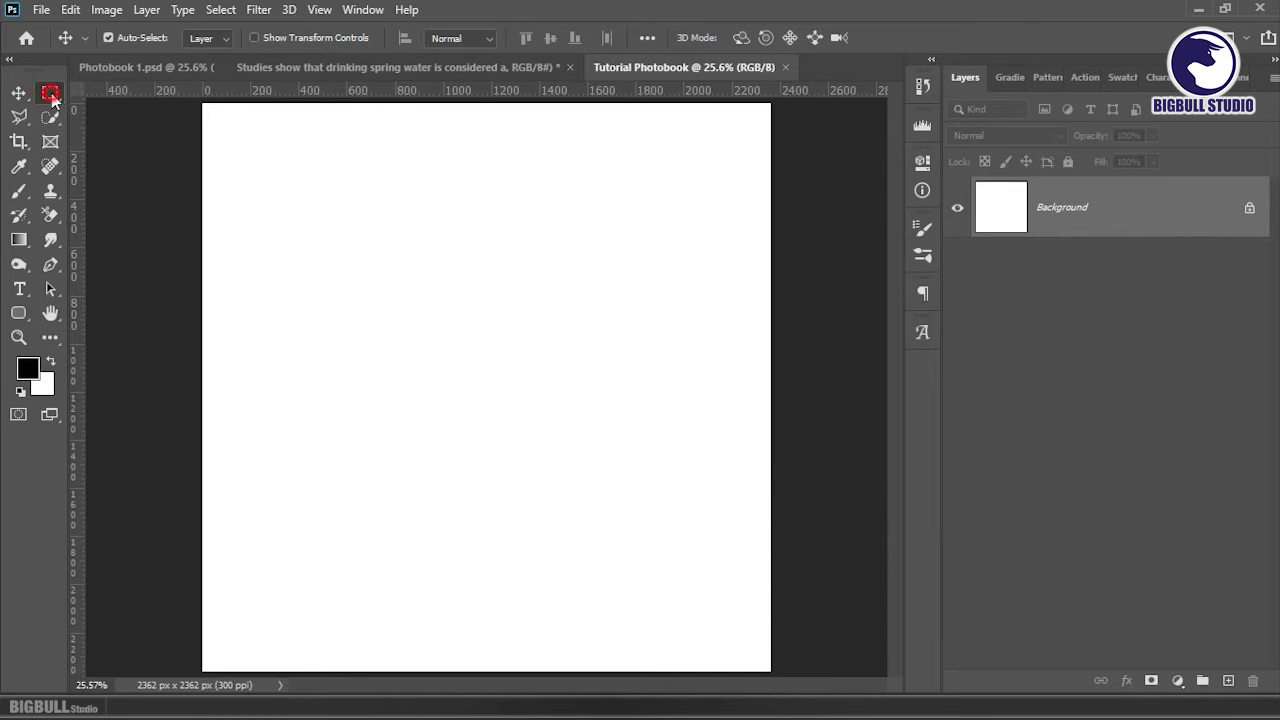
- On a new layer, select a rectangle in the upper left of the page
{"action": "left_click", "coordinate": [50, 93]}
{"action": "left_click", "coordinate": [1225, 681]}
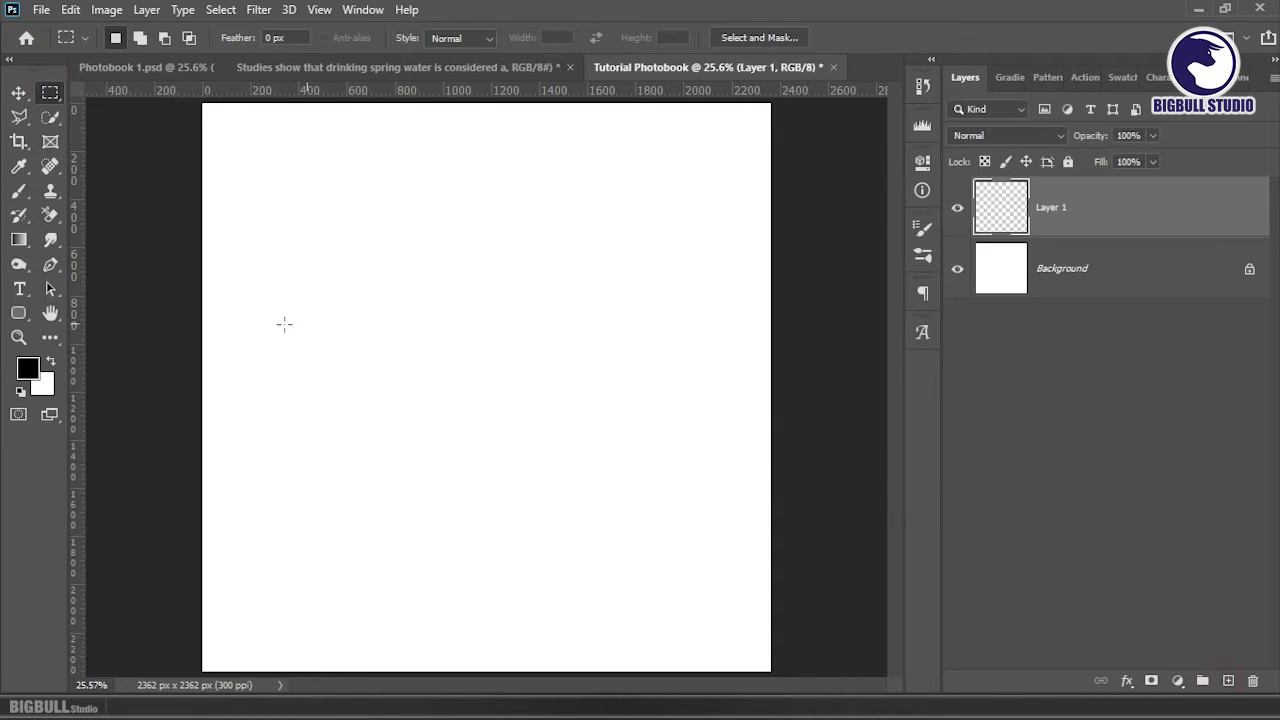
{"action": "mouse_move", "coordinate": [239, 249]}
{"action": "left_mouse_down"}
{"action": "mouse_move", "coordinate": [360, 323]}
{"action": "mouse_move", "coordinate": [369, 352]}
{"action": "mouse_move", "coordinate": [403, 362]}
{"action": "left_mouse_up"}
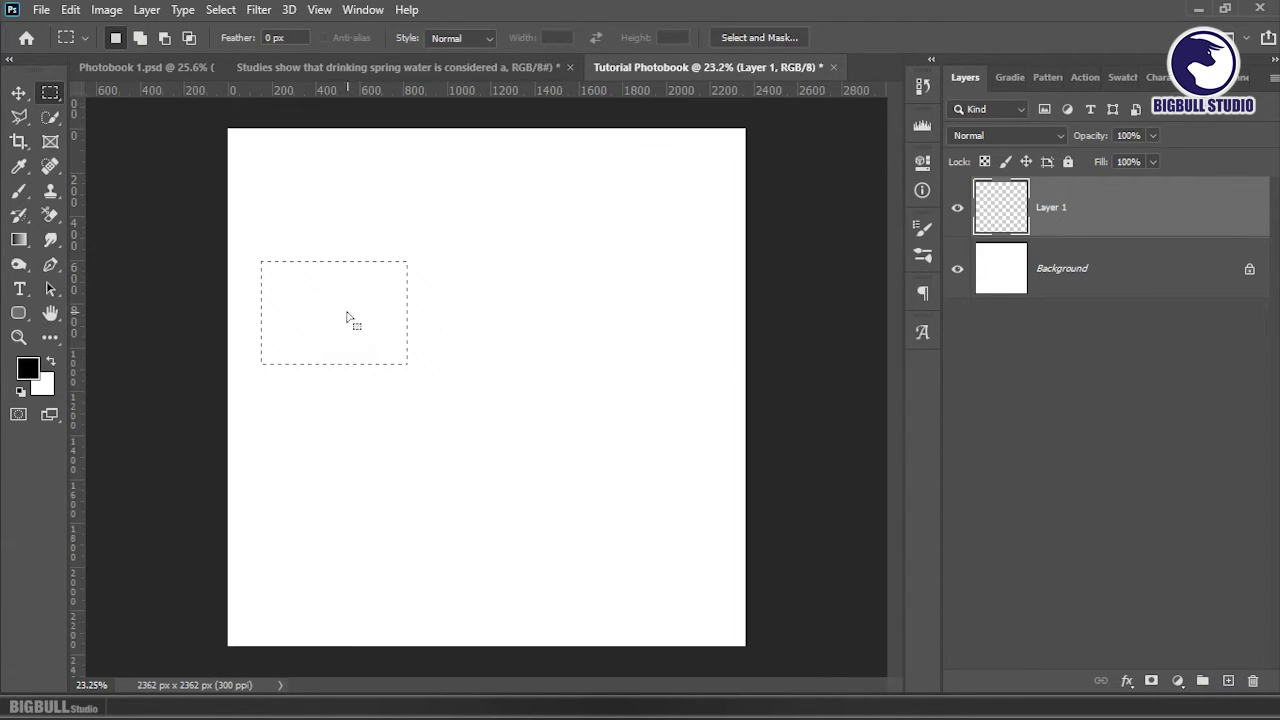
{"action": "left_click_drag", "start_coordinate": [349, 320], "coordinate": [363, 322]}
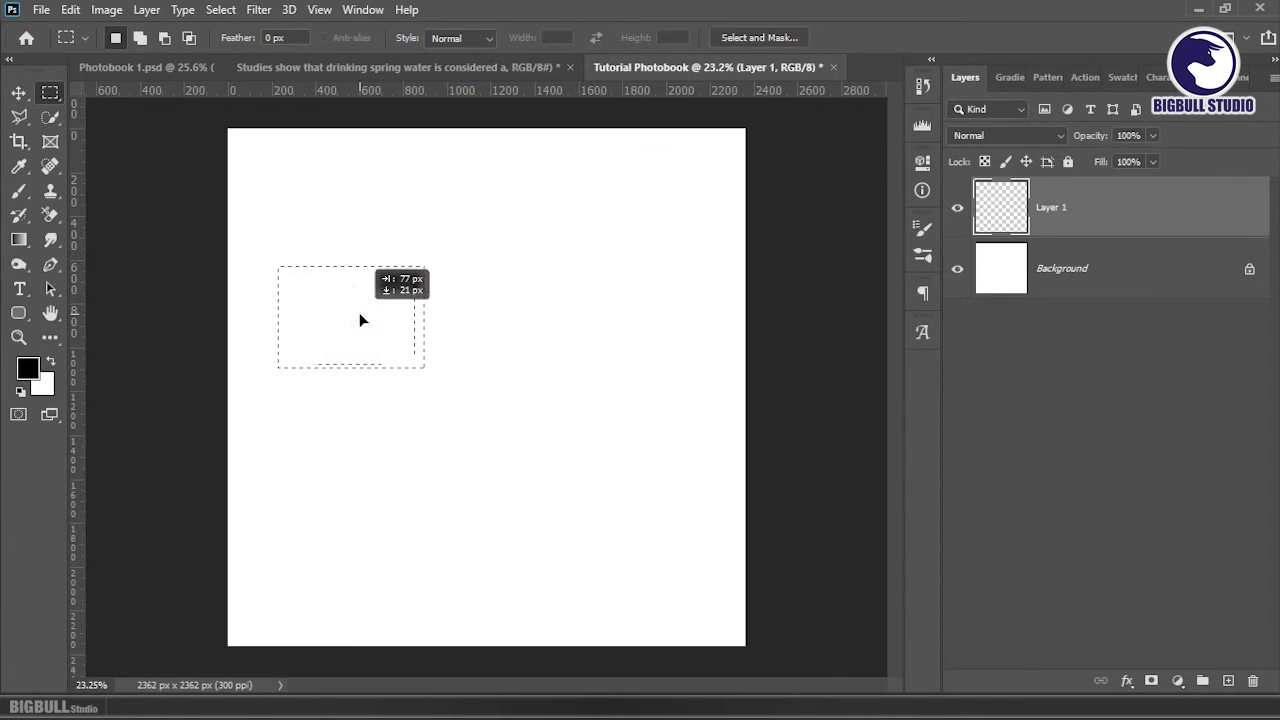
- Fill the rectangular selection with grey #949494 using the Paint Bucket, then deselect
{"action": "left_click", "coordinate": [18, 240]}
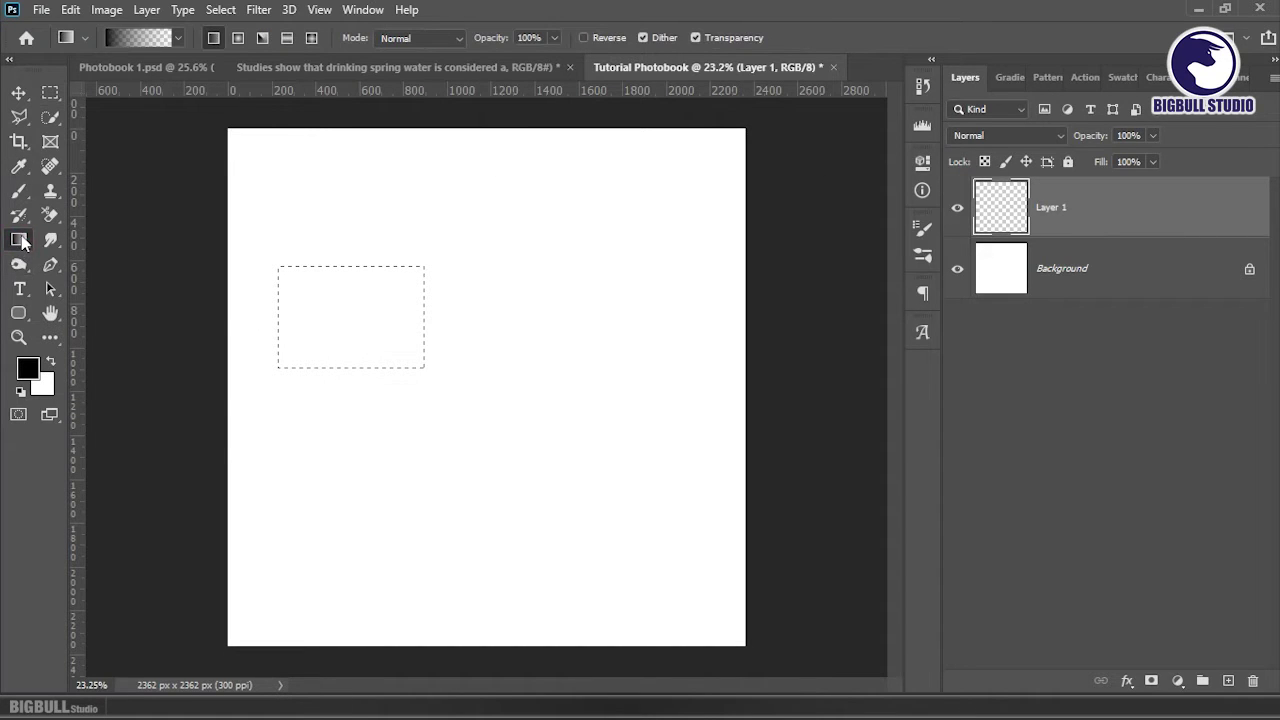
{"action": "right_click", "coordinate": [18, 240]}
{"action": "left_click", "coordinate": [92, 254]}
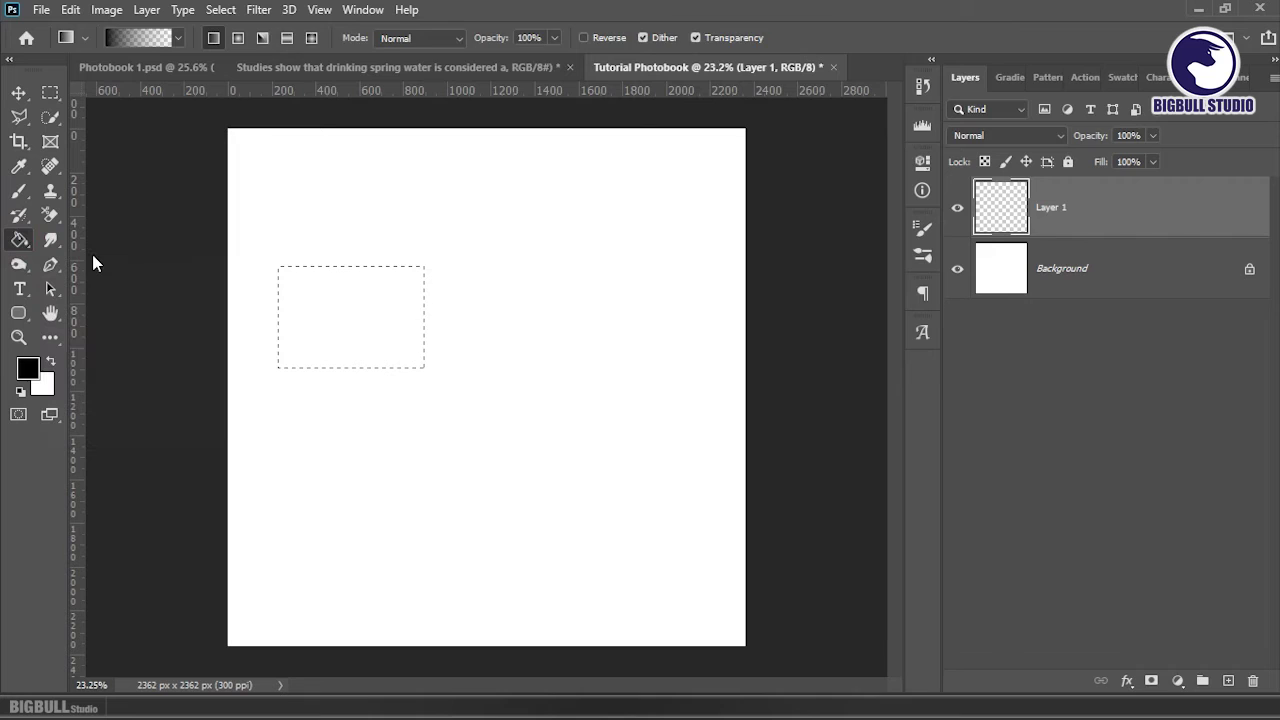
{"action": "left_click", "coordinate": [28, 372]}
{"action": "left_click", "coordinate": [806, 228]}
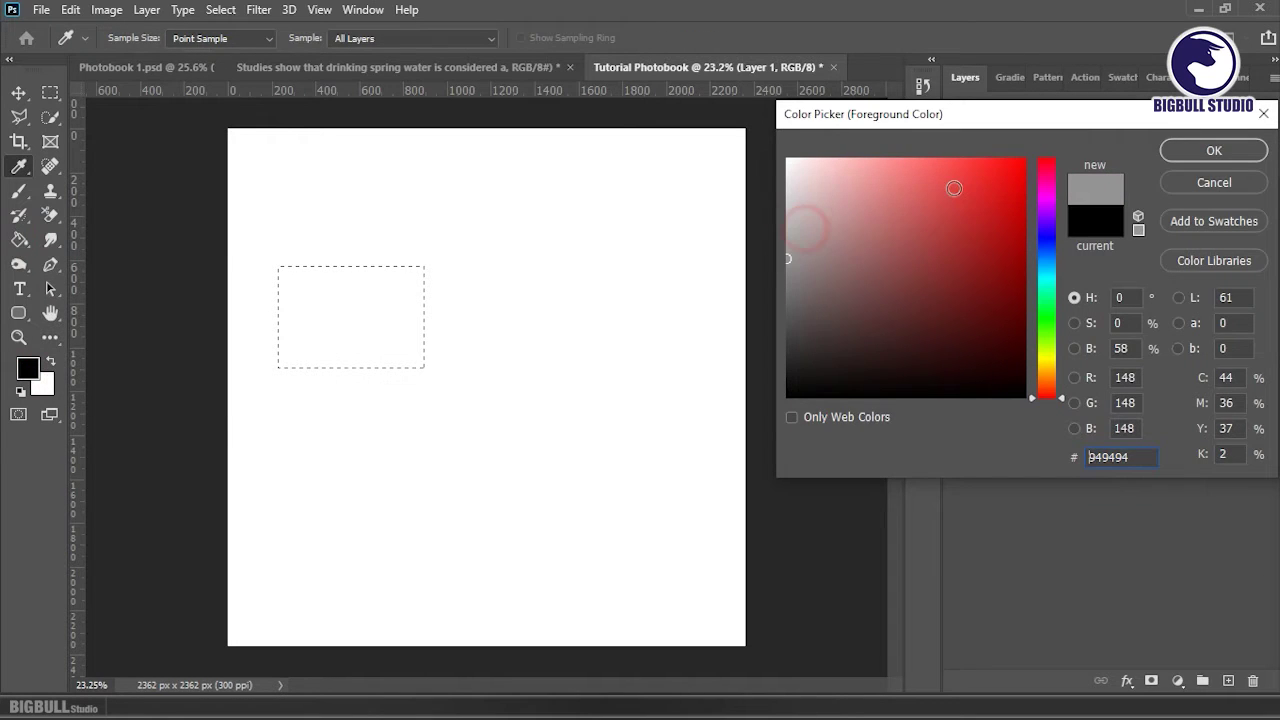
{"action": "left_click", "coordinate": [1227, 160]}
{"action": "left_click", "coordinate": [367, 290]}
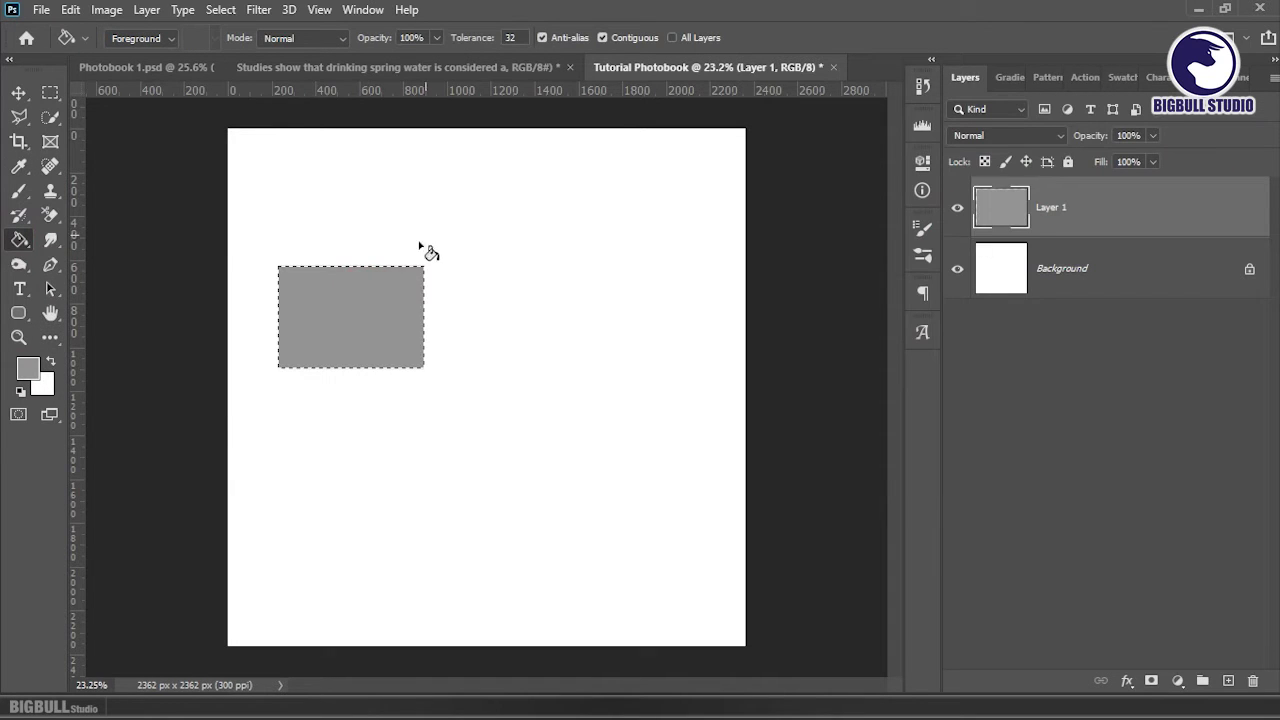
{"action": "key", "text": "ctrl+d"}
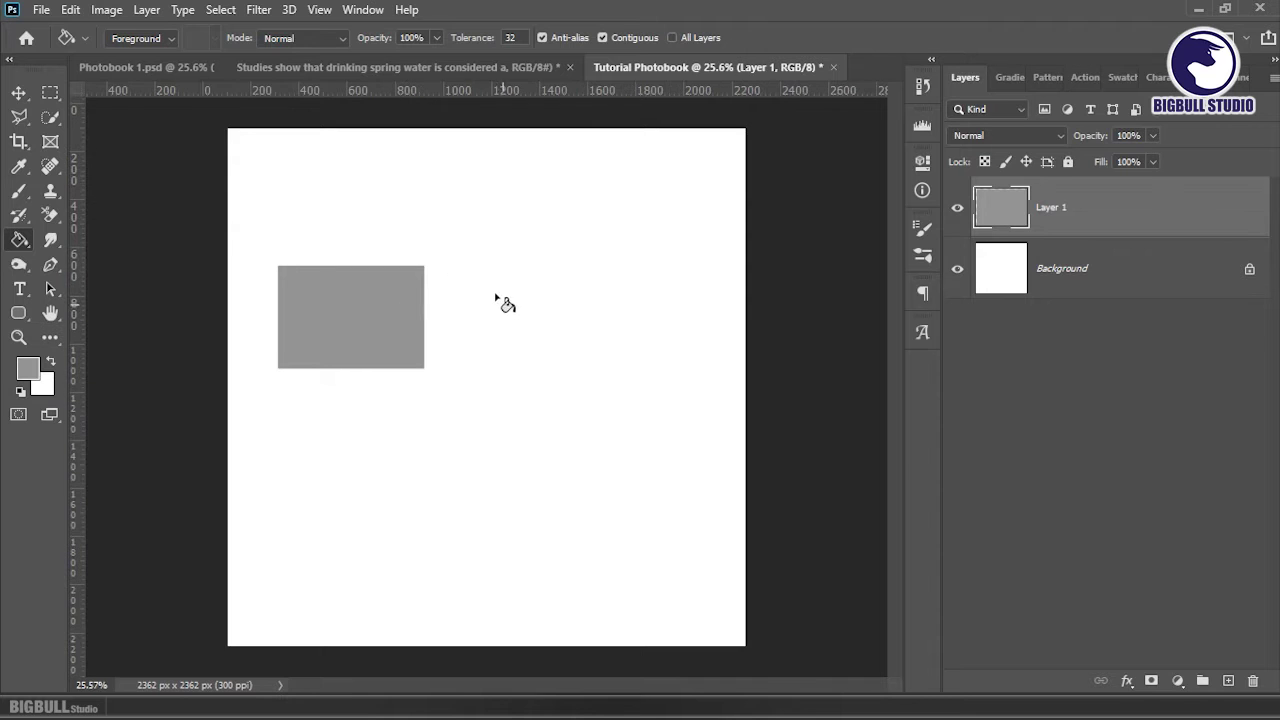
- Fill the Background layer with light yellow, then reselect Layer 1
{"action": "scroll", "coordinate": [503, 300], "scroll_direction": "up", "scroll_amount": 2}
{"action": "key", "text": "v"}
{"action": "left_click", "coordinate": [1123, 266]}
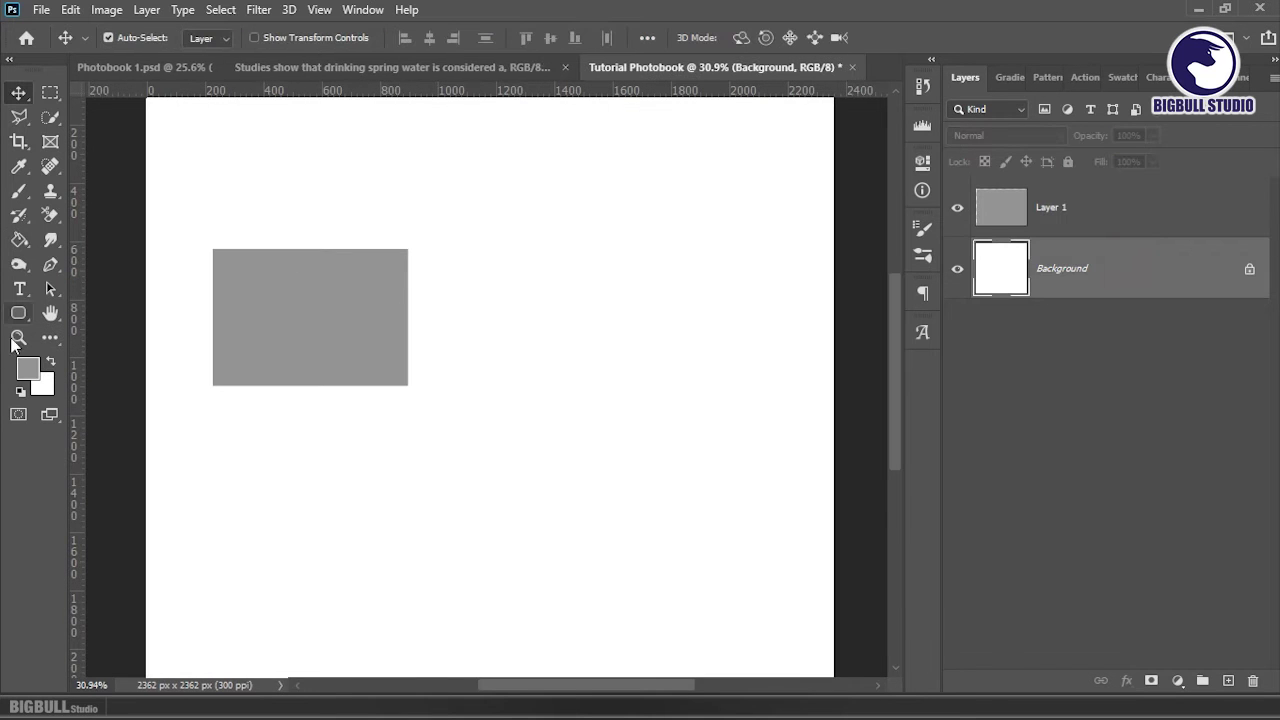
{"action": "left_click", "coordinate": [37, 376]}
{"action": "left_click", "coordinate": [788, 188]}
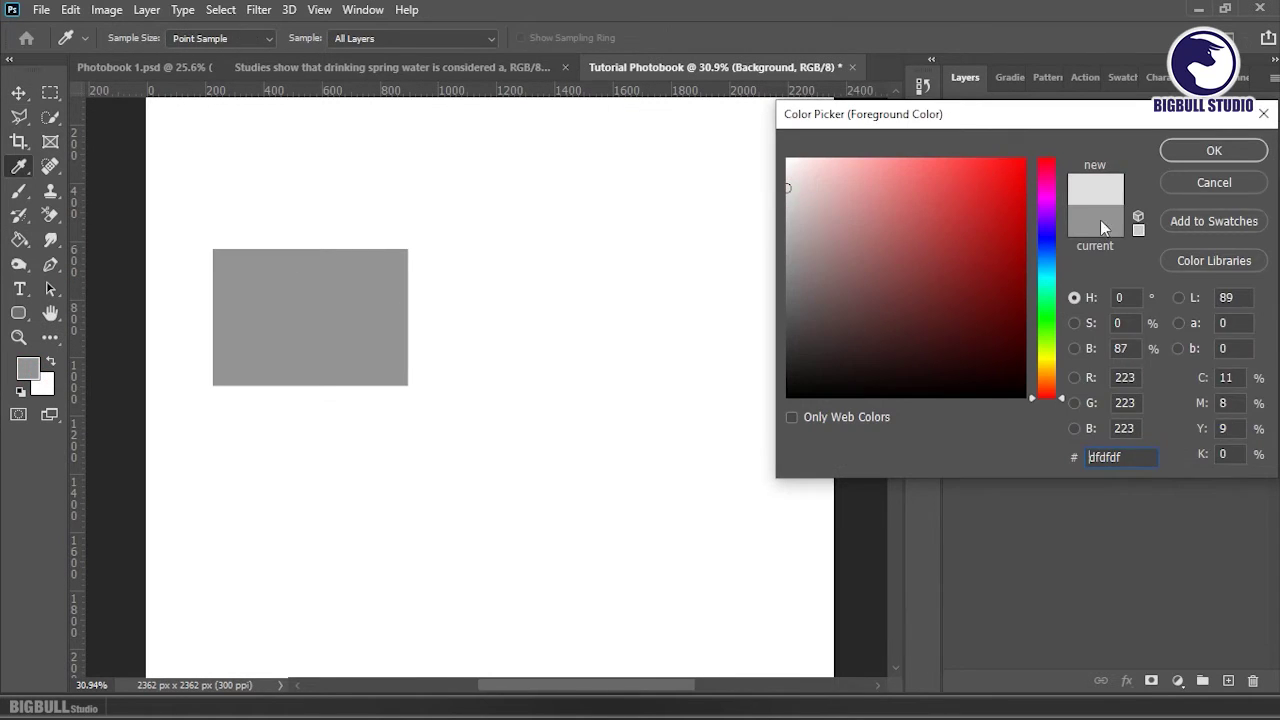
{"action": "left_click", "coordinate": [867, 173]}
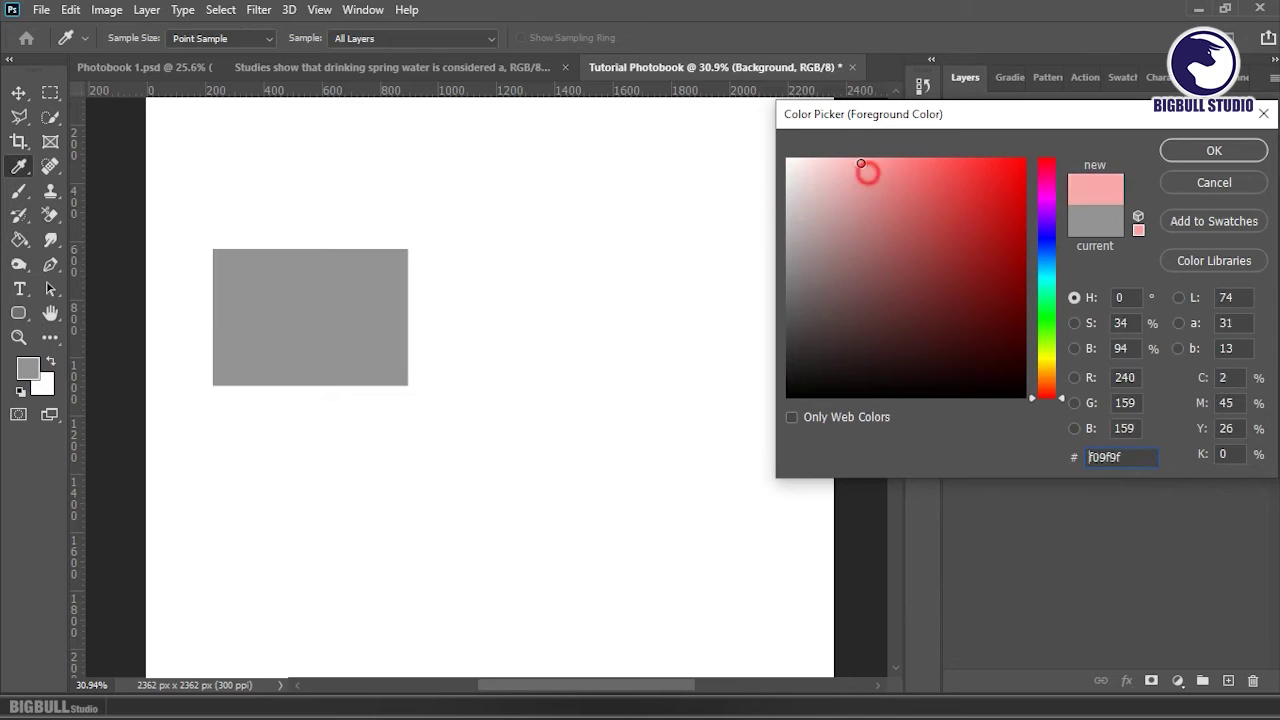
{"action": "left_click", "coordinate": [1053, 360]}
{"action": "left_click", "coordinate": [1192, 148]}
{"action": "key", "text": "alt+BackSpace"}
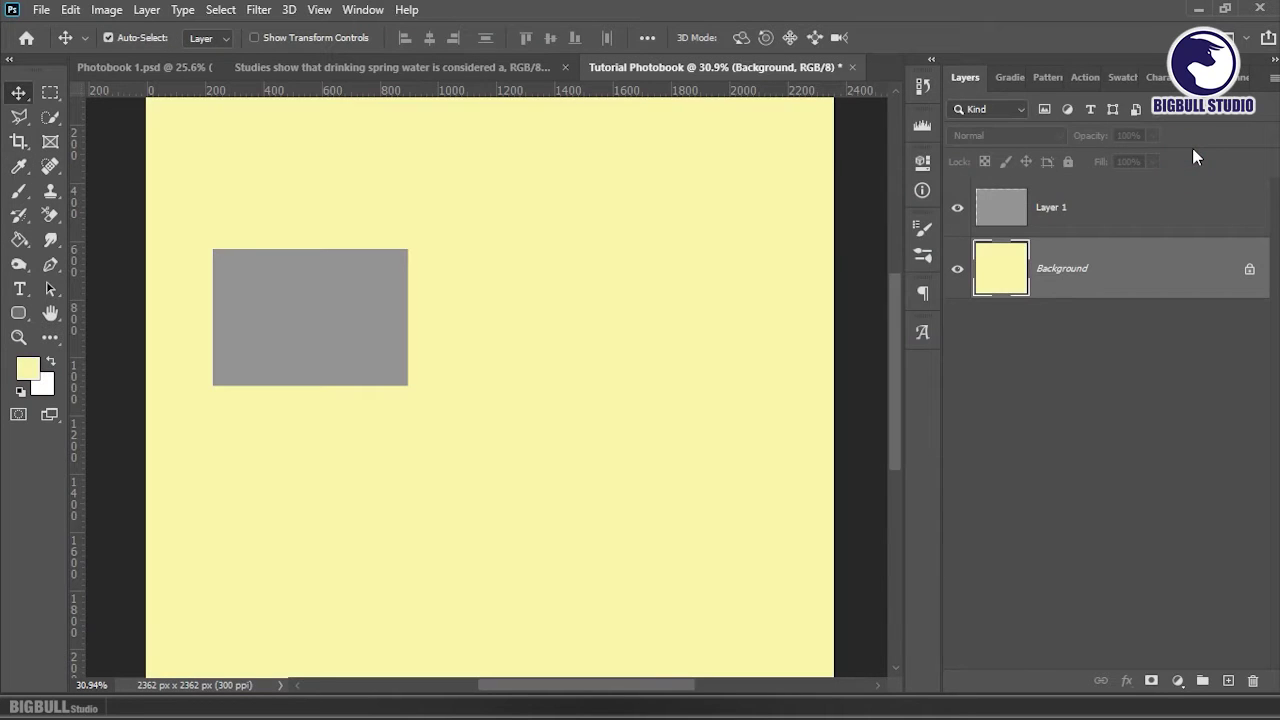
{"action": "left_click", "coordinate": [1143, 205]}
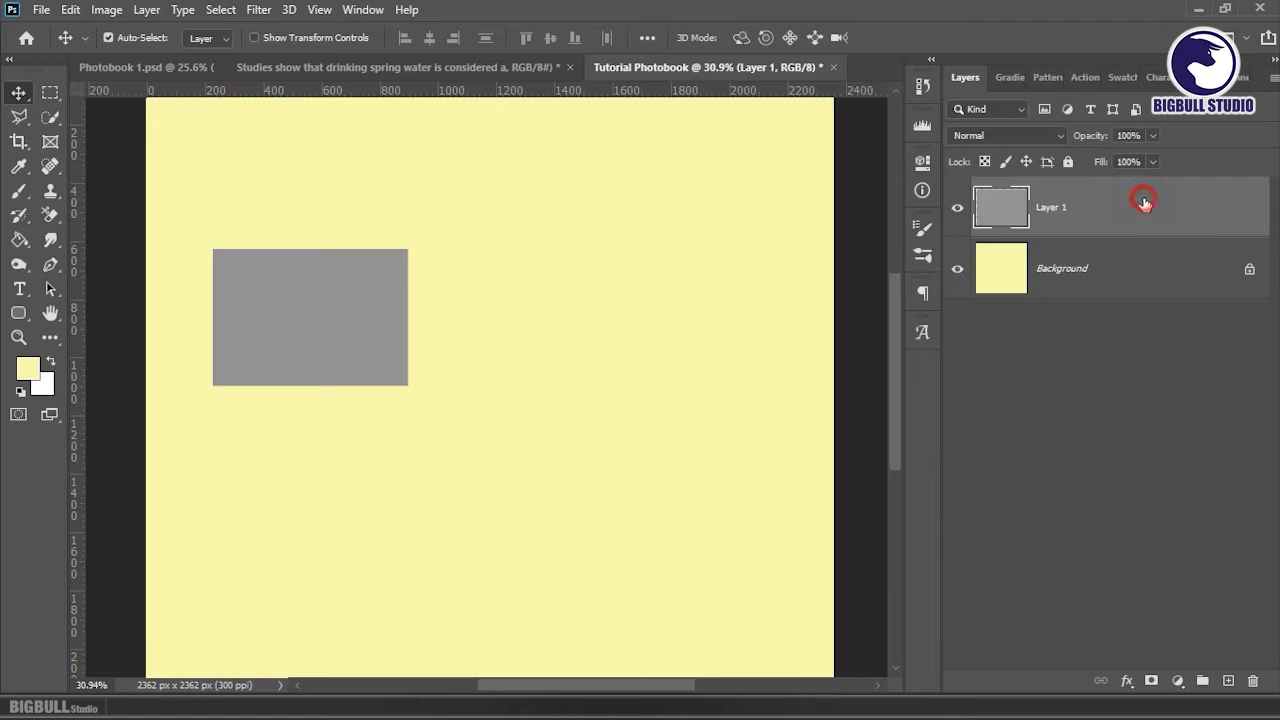
- Give Layer 1 a 19 px white inside stroke and a drop shadow (66% opacity, 15 px distance)
{"action": "double_click", "coordinate": [1134, 208]}
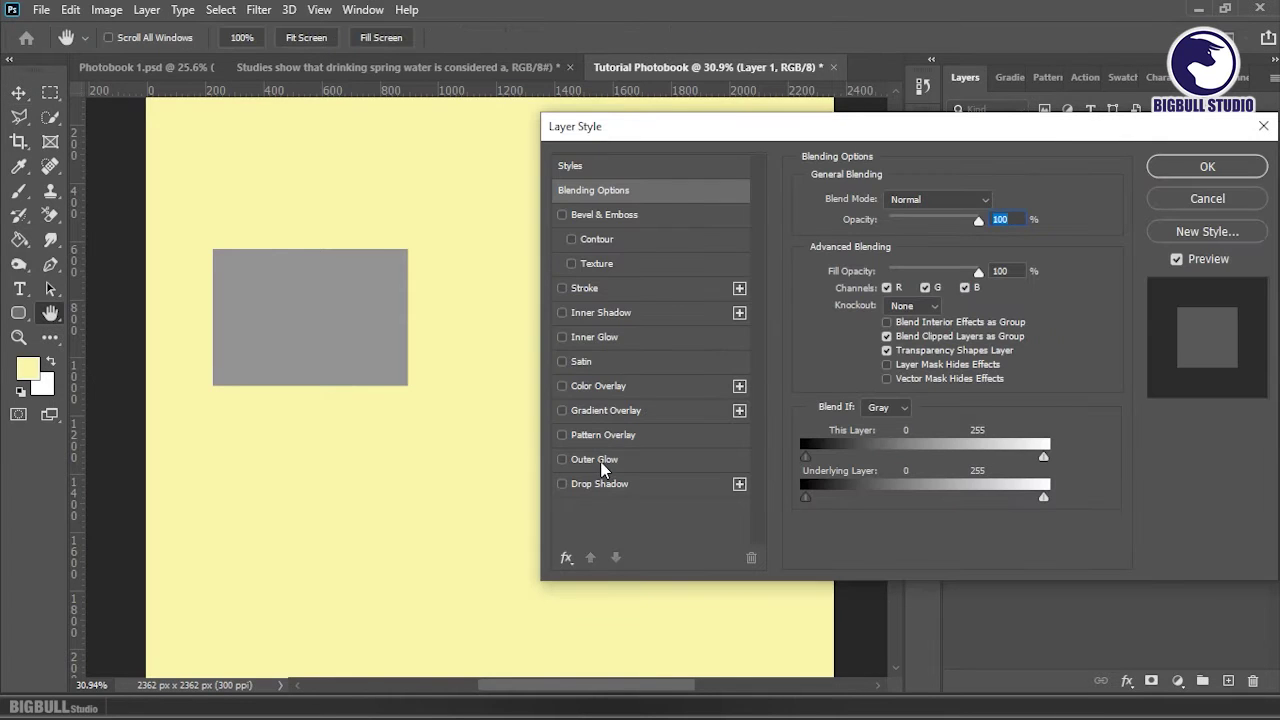
{"action": "left_click", "coordinate": [604, 289]}
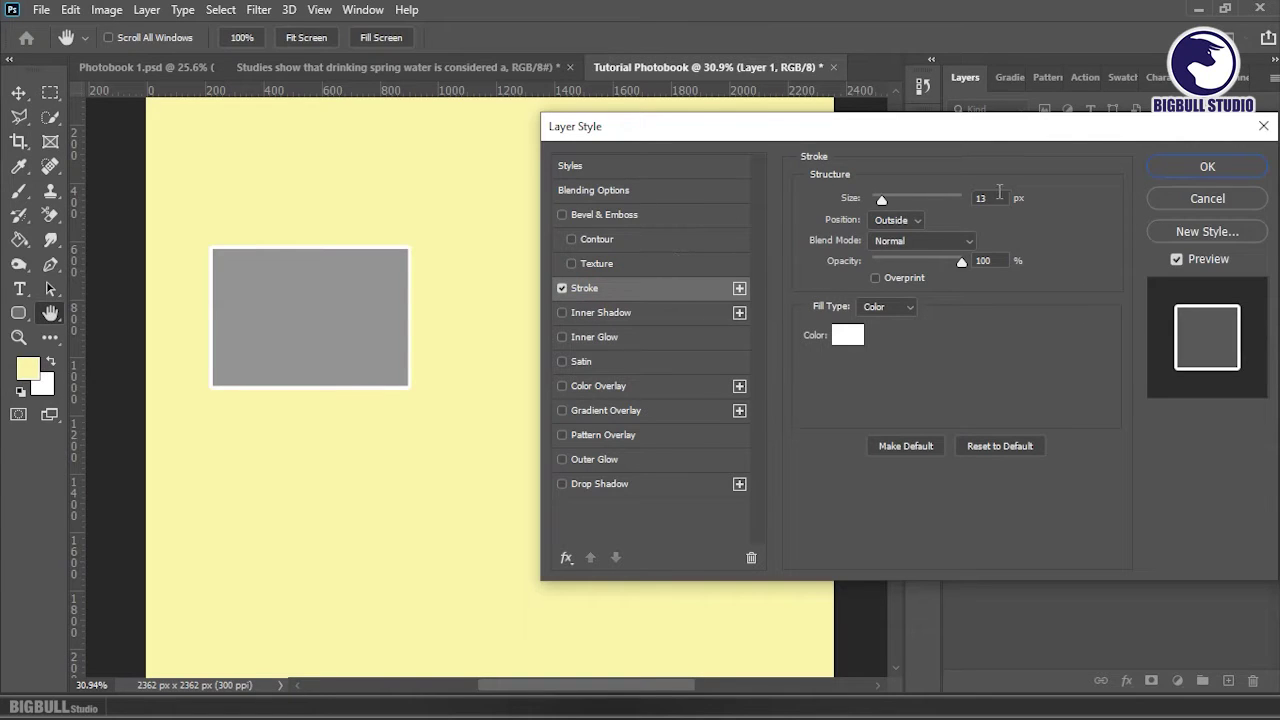
{"action": "left_click", "coordinate": [910, 221]}
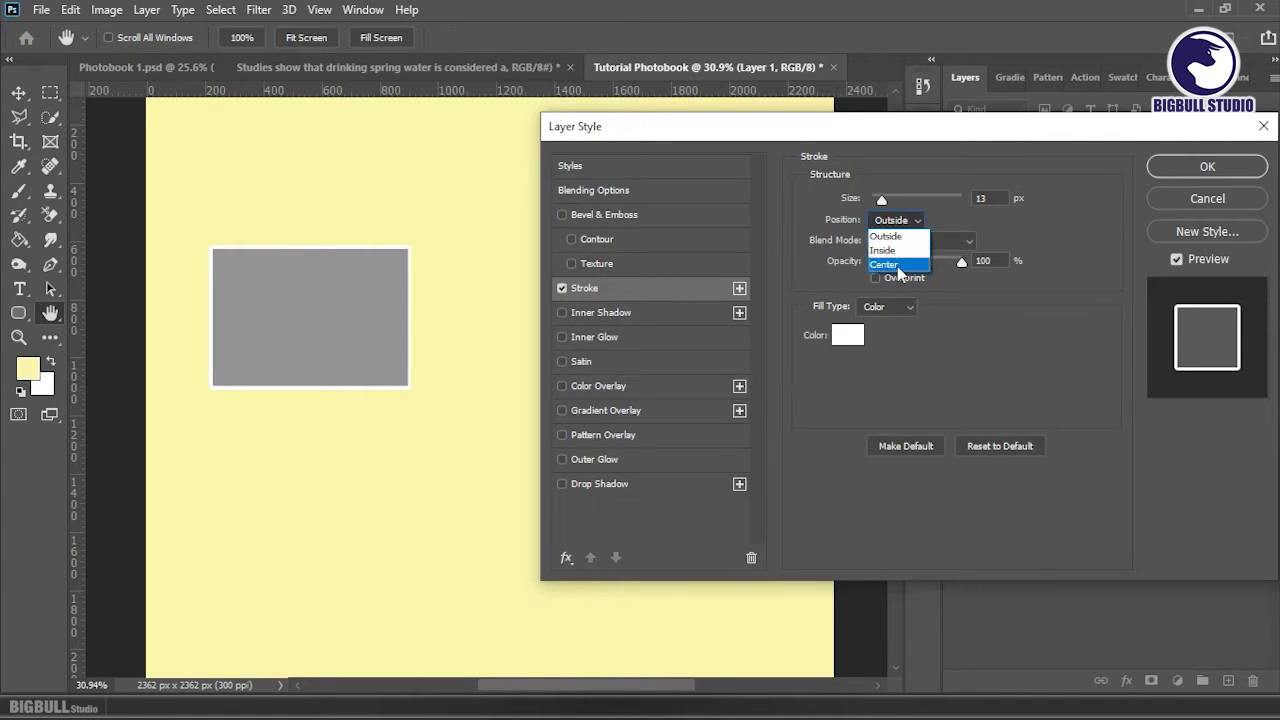
{"action": "left_click", "coordinate": [885, 250]}
{"action": "type", "text": "19"}
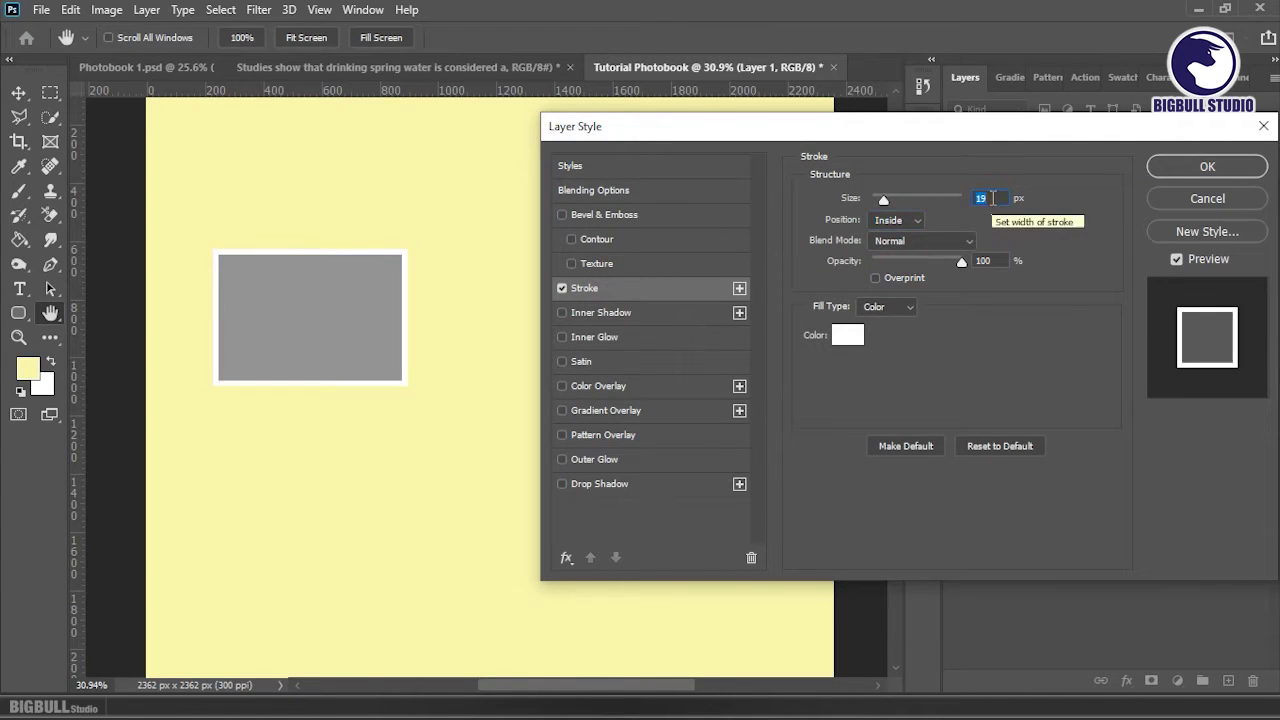
{"action": "left_click", "coordinate": [643, 486]}
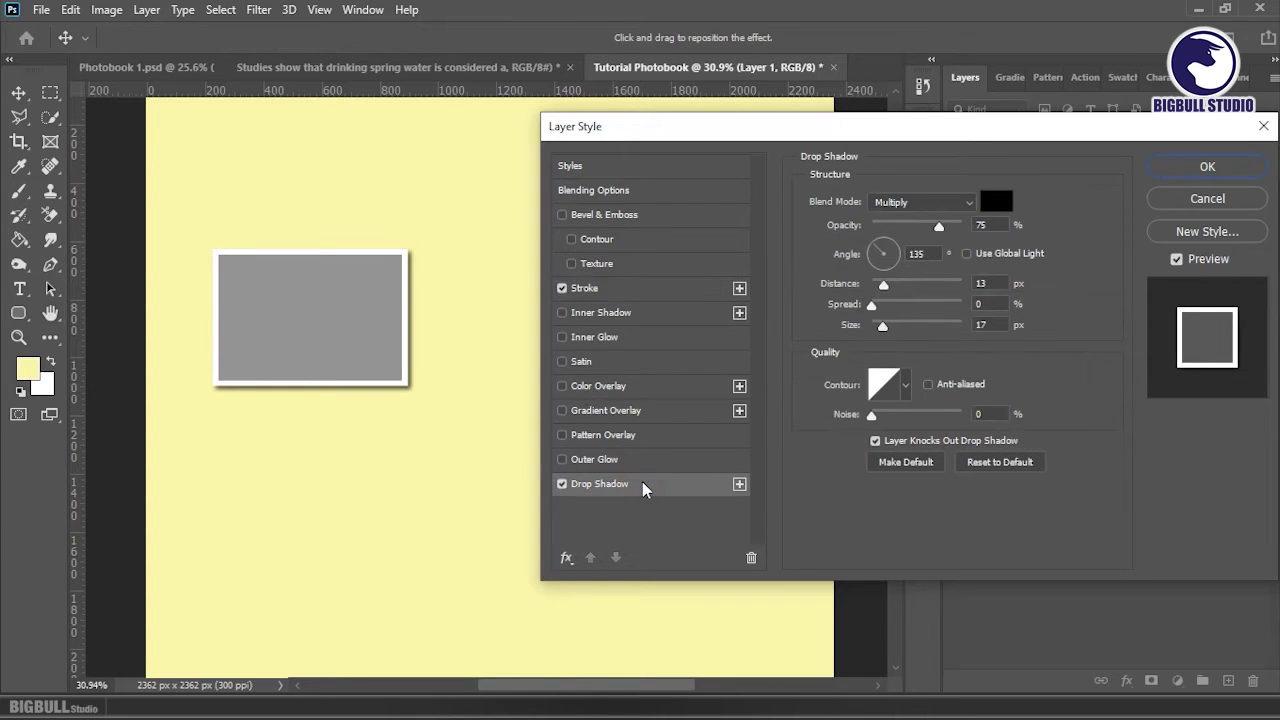
{"action": "left_click_drag", "start_coordinate": [939, 226], "coordinate": [930, 226]}
{"action": "left_click", "coordinate": [990, 283]}
{"action": "key", "text": "Up"}
{"action": "key", "text": "Up"}
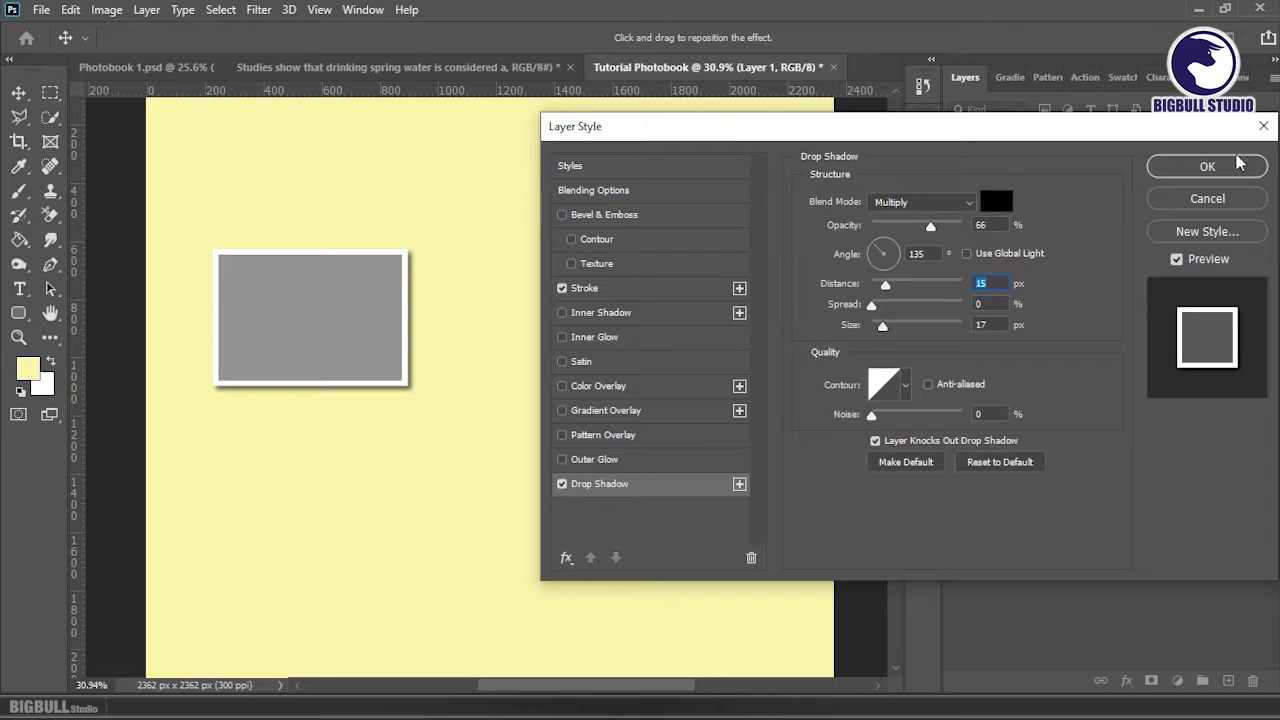
{"action": "left_click", "coordinate": [1230, 167]}
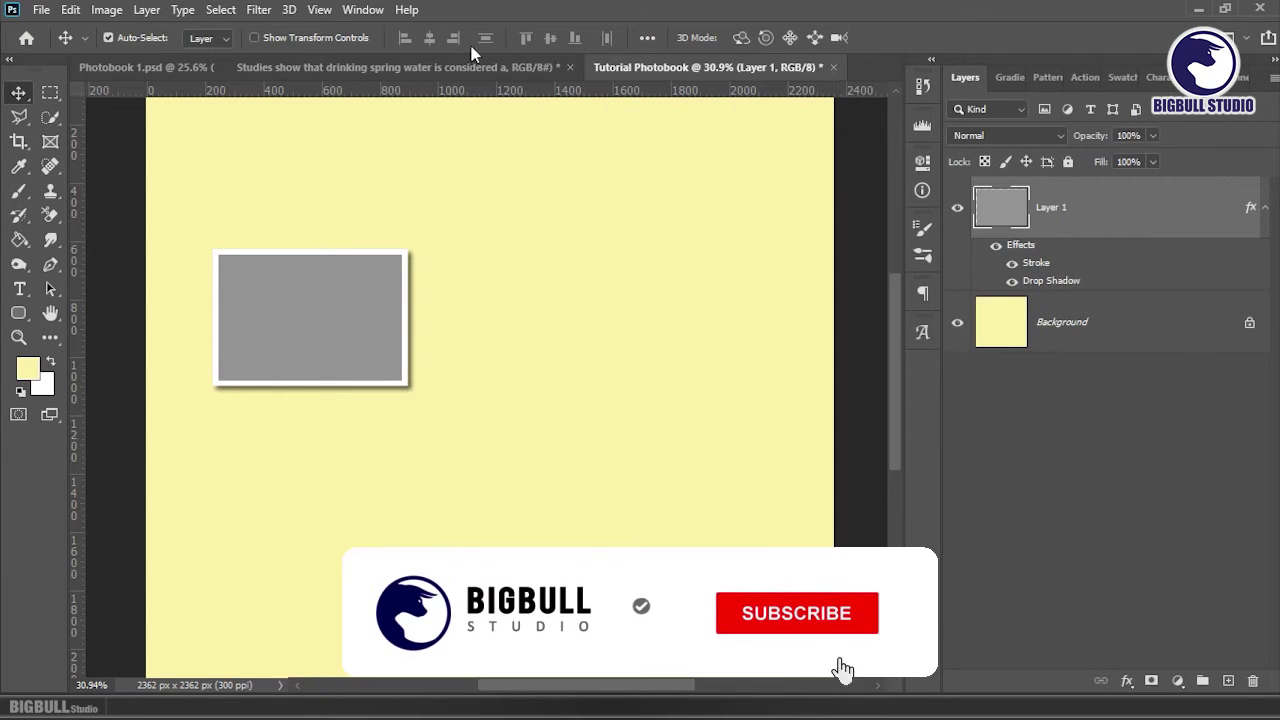
- Fit the page on screen and enlarge the grey frame slightly
{"action": "key", "text": "ctrl+0"}
{"action": "scroll", "coordinate": [385, 260], "scroll_direction": "down", "scroll_amount": 1}
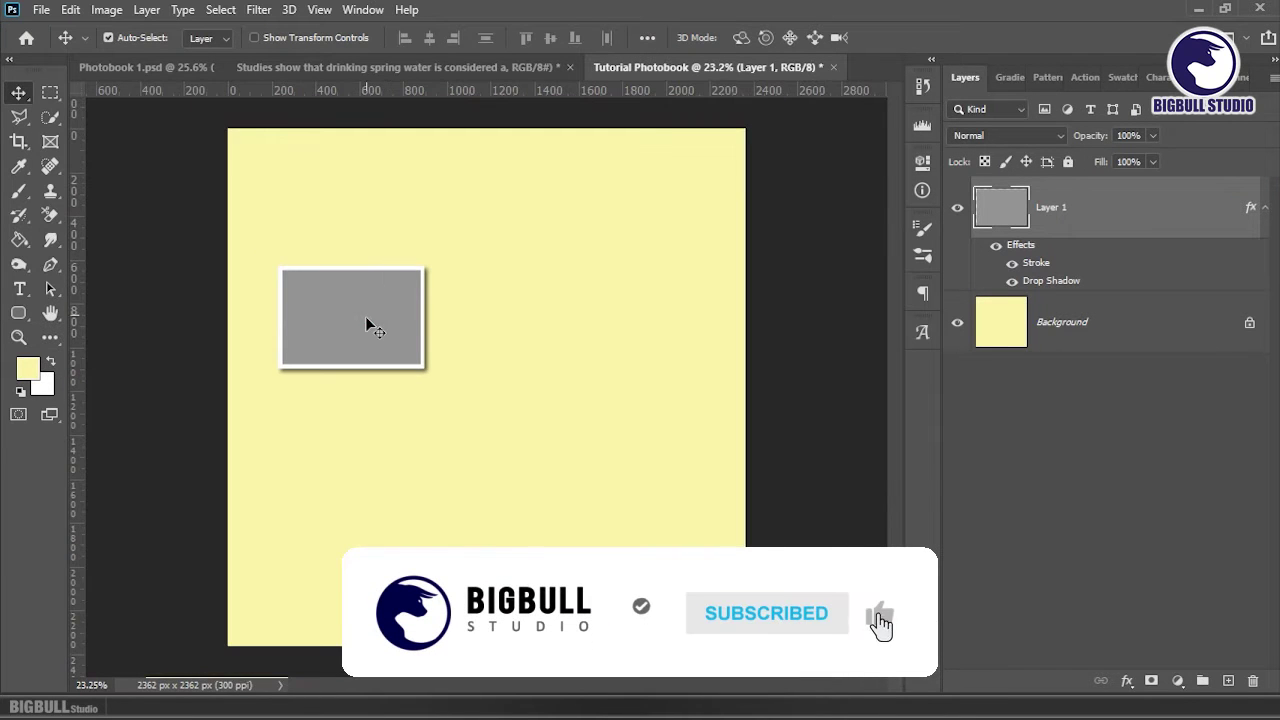
{"action": "key", "text": "ctrl+t"}
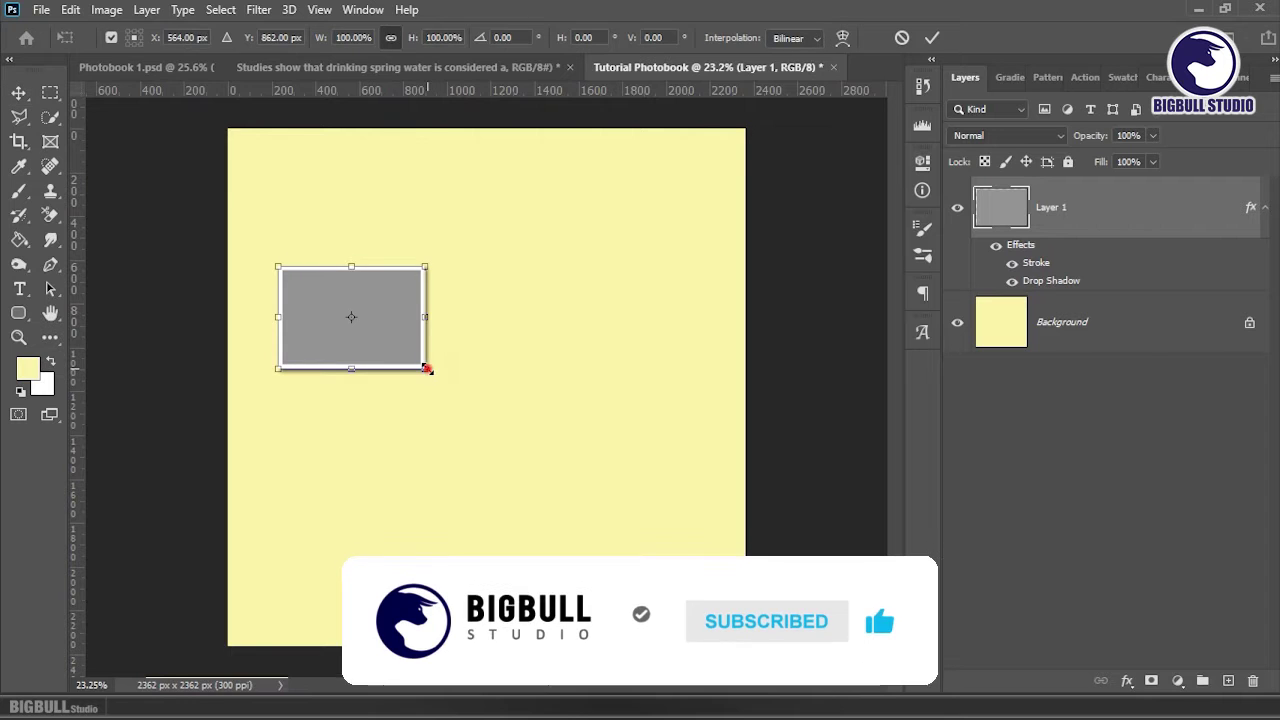
{"action": "left_click_drag", "start_coordinate": [424, 368], "coordinate": [437, 377]}
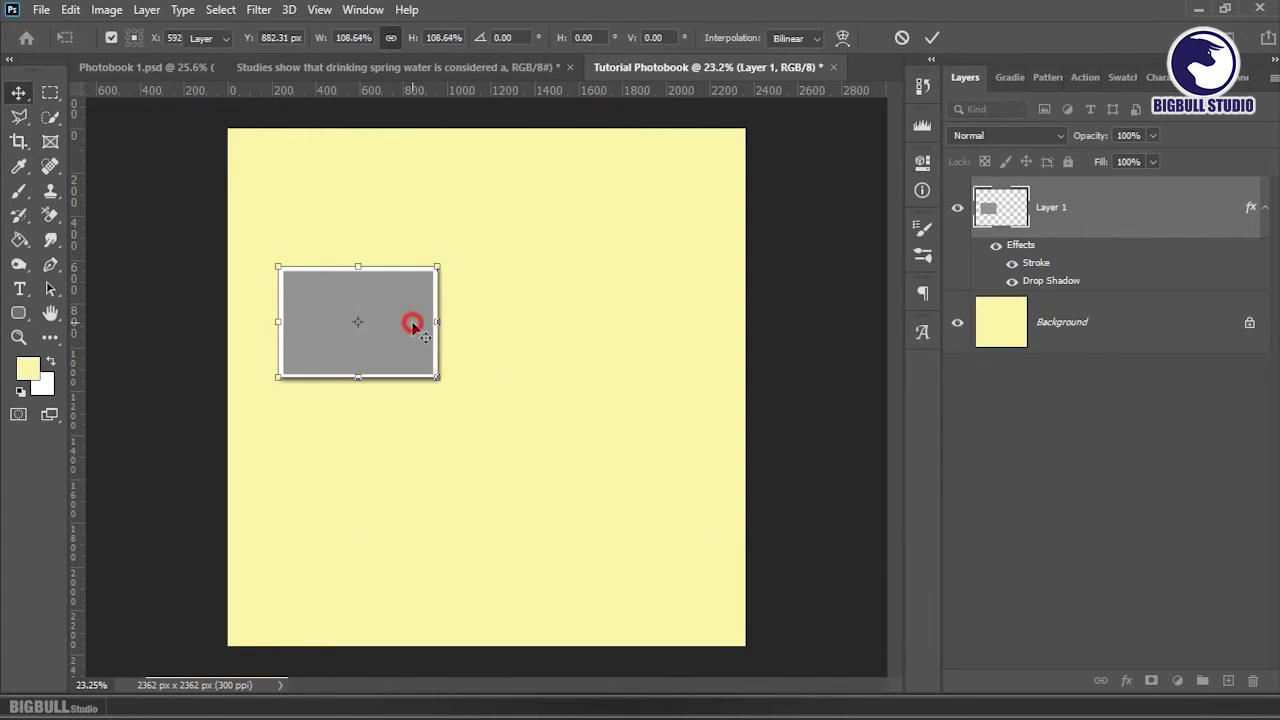
{"action": "double_click", "coordinate": [408, 320]}
- Duplicate the frame twice toward the lower right, shrinking the third copy slightly
{"action": "mouse_move", "coordinate": [397, 286]}
{"action": "left_mouse_down"}
{"action": "mouse_move", "coordinate": [399, 373]}
{"action": "mouse_move", "coordinate": [604, 496]}
{"action": "left_mouse_up"}
{"action": "key", "text": "ctrl+t"}
{"action": "key", "text": "Return"}
{"action": "key", "text": "ctrl+t"}
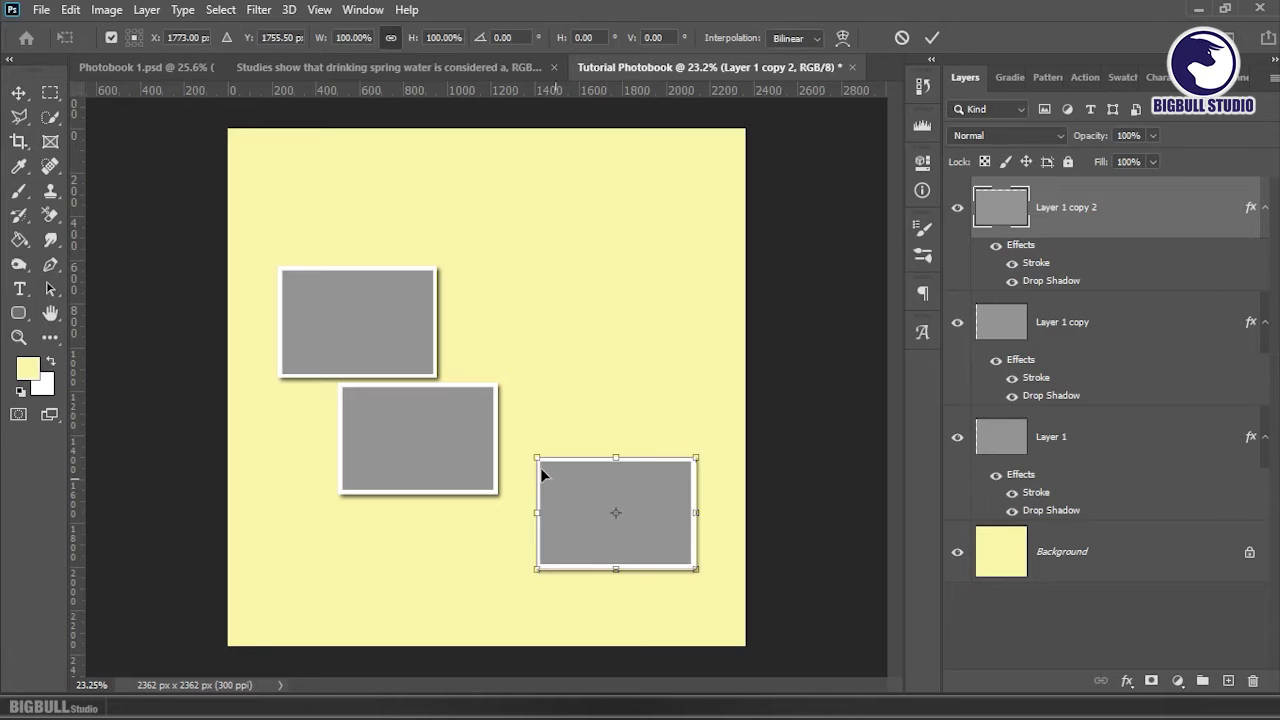
{"action": "left_click_drag", "start_coordinate": [539, 461], "coordinate": [547, 464]}
{"action": "key", "text": "Return"}
- Move the top-left and middle frames up and to the left
{"action": "left_click", "coordinate": [353, 318]}
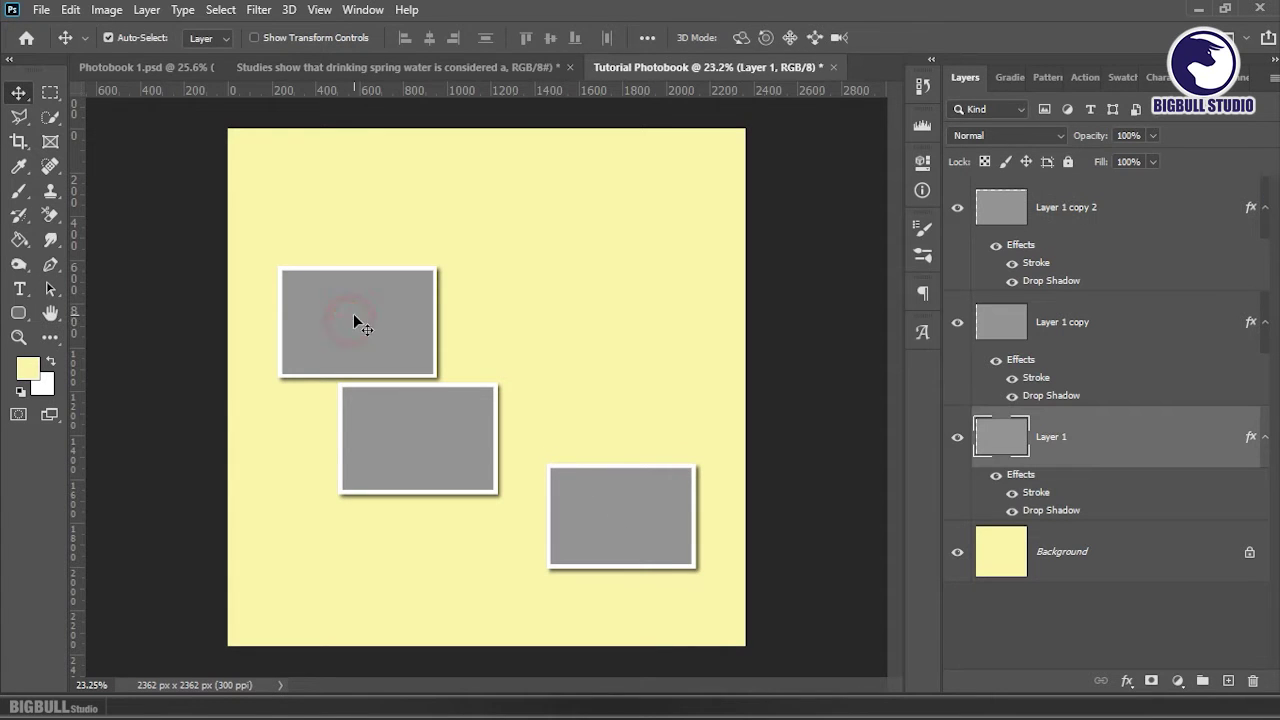
{"action": "left_click", "coordinate": [397, 420], "text": "shift"}
{"action": "left_click_drag", "start_coordinate": [390, 404], "coordinate": [380, 383]}
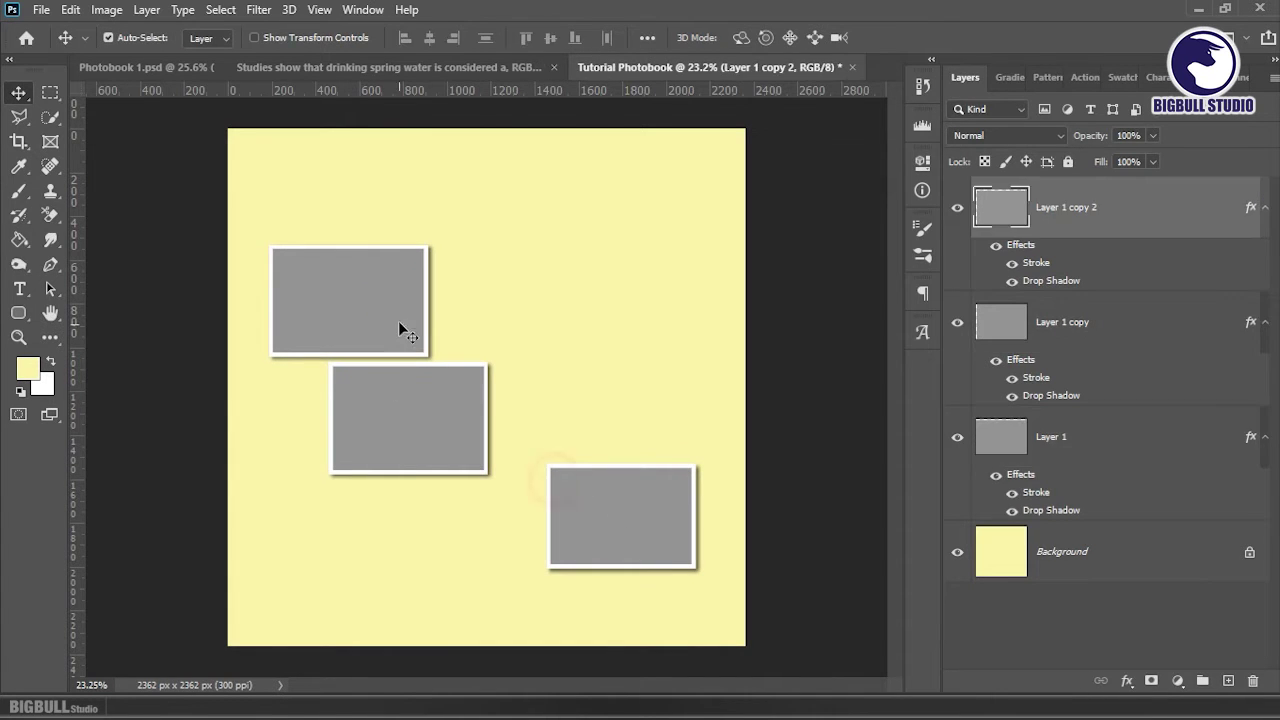
- Shrink the top-left frame to about 85% and tilt it slightly
{"action": "left_click", "coordinate": [398, 321]}
{"action": "key", "text": "ctrl+t"}
{"action": "left_click_drag", "start_coordinate": [268, 246], "coordinate": [294, 266]}
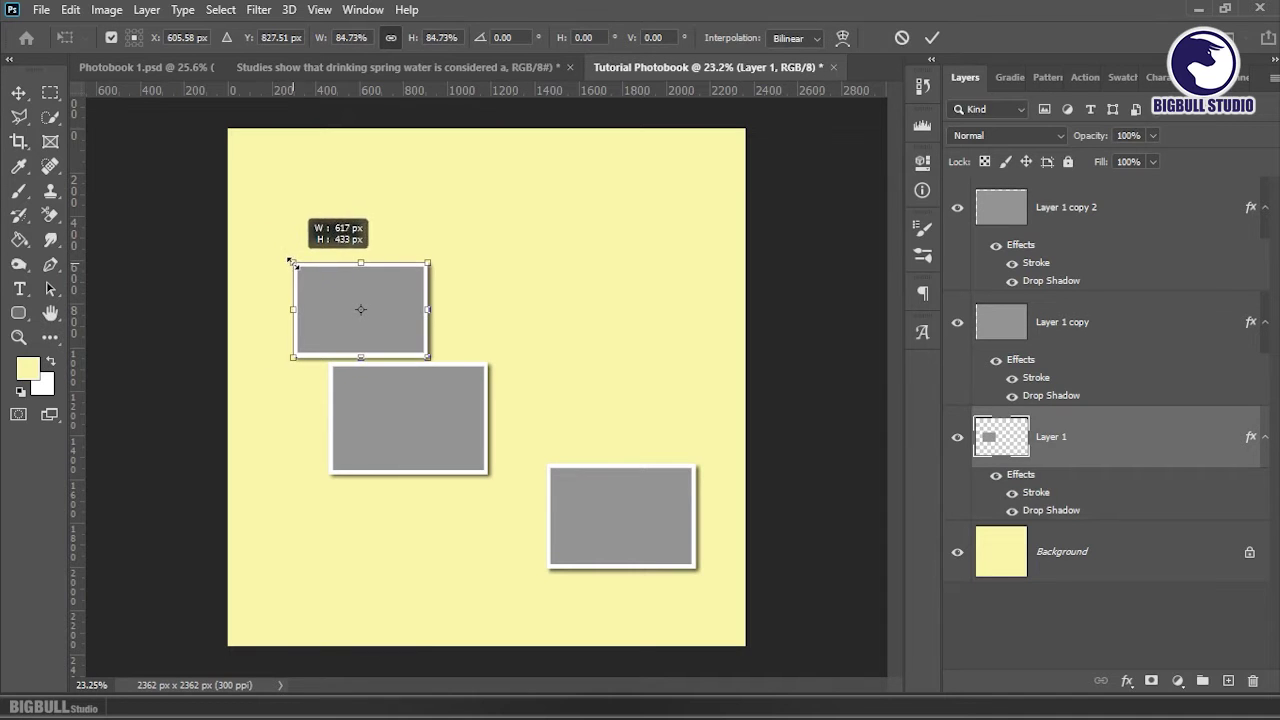
{"action": "left_click_drag", "start_coordinate": [503, 274], "coordinate": [517, 262]}
{"action": "key", "text": "Return"}
- Nudge the top-left and middle frames slightly left and up into place
{"action": "left_click", "coordinate": [455, 390], "text": "shift"}
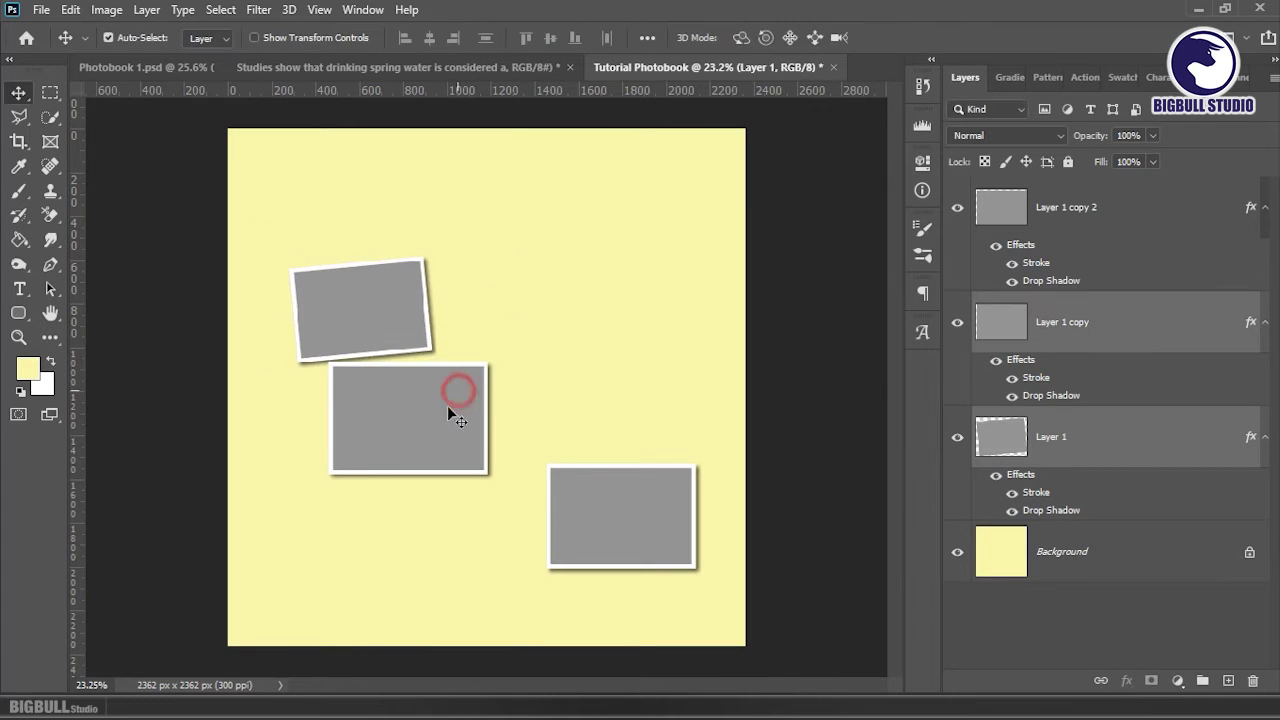
{"action": "left_click_drag", "start_coordinate": [454, 407], "coordinate": [426, 403]}
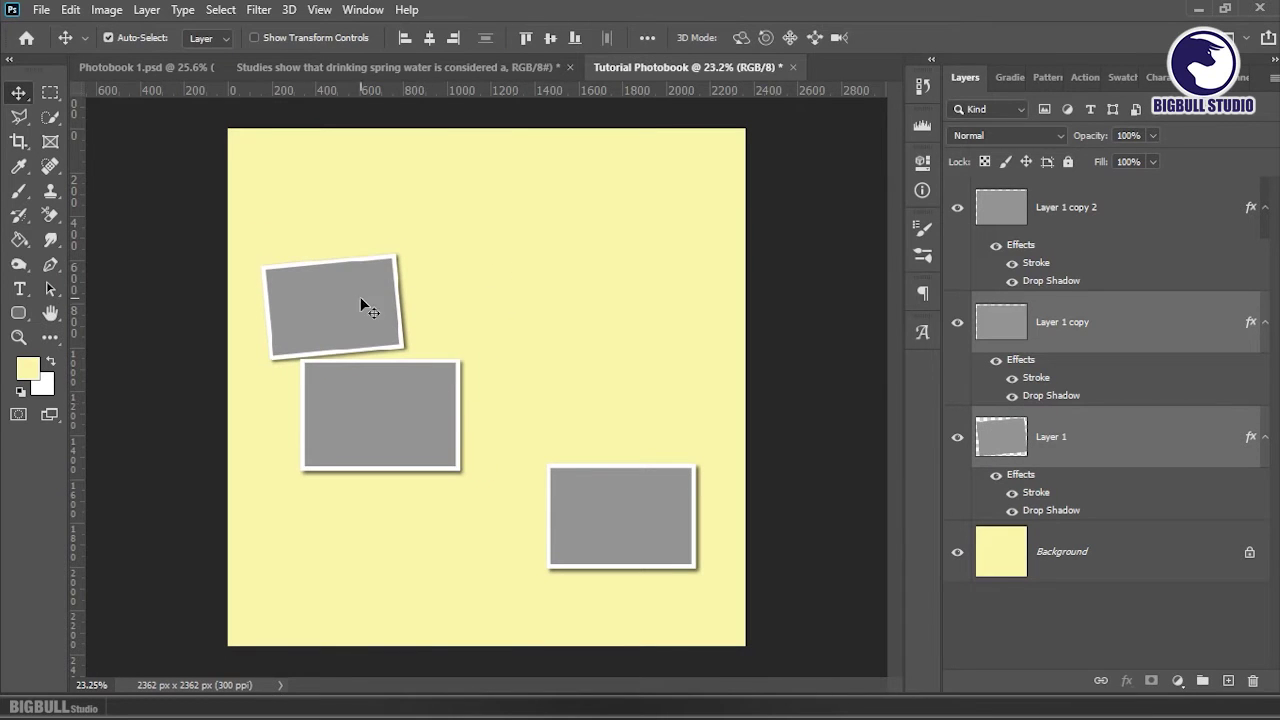
{"action": "left_click_drag", "start_coordinate": [353, 292], "coordinate": [357, 289]}
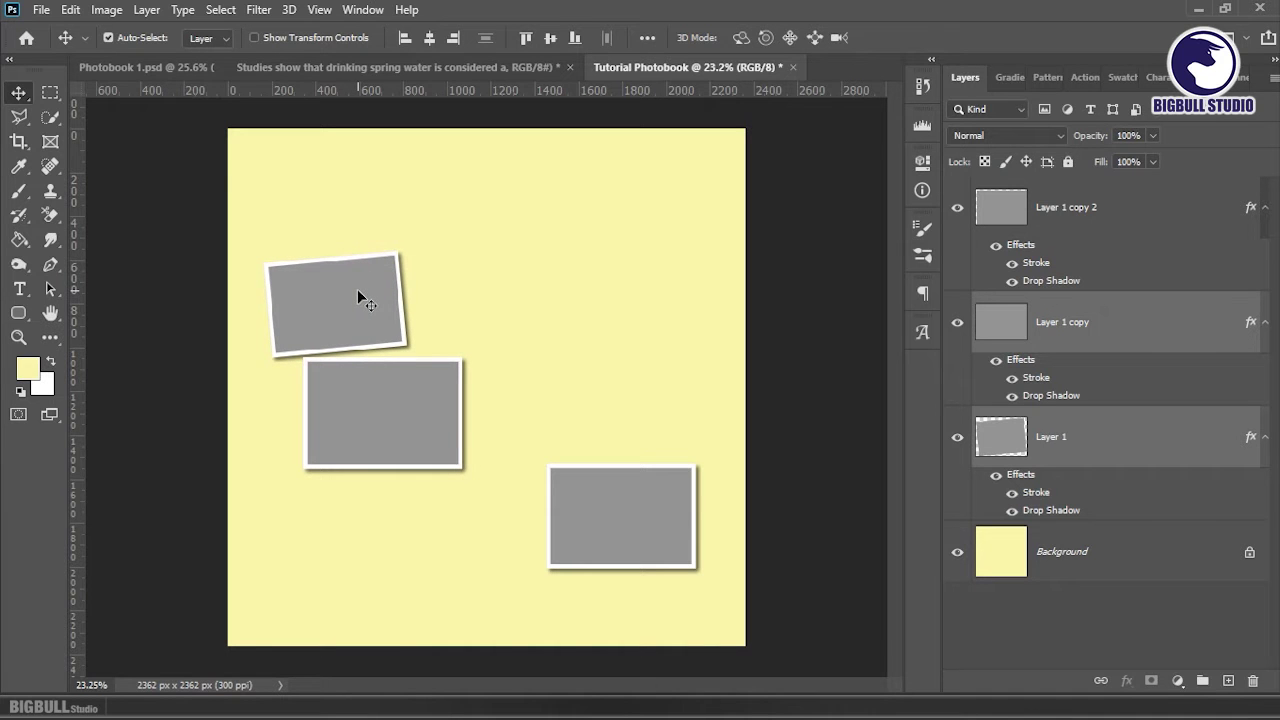
{"action": "left_click", "coordinate": [356, 304]}
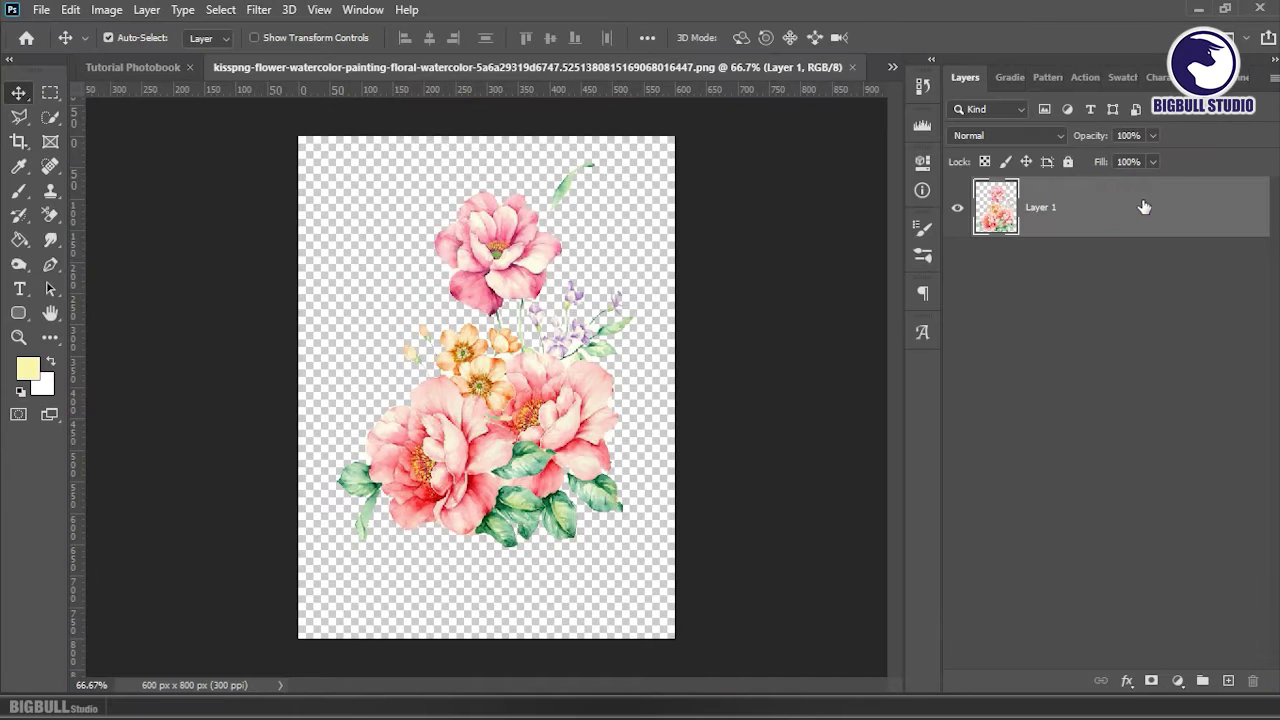
- Bring the pink watercolor bouquet into the photobook and enlarge it at the middle frame's lower left
{"action": "left_click_drag", "start_coordinate": [1168, 211], "coordinate": [167, 67]}
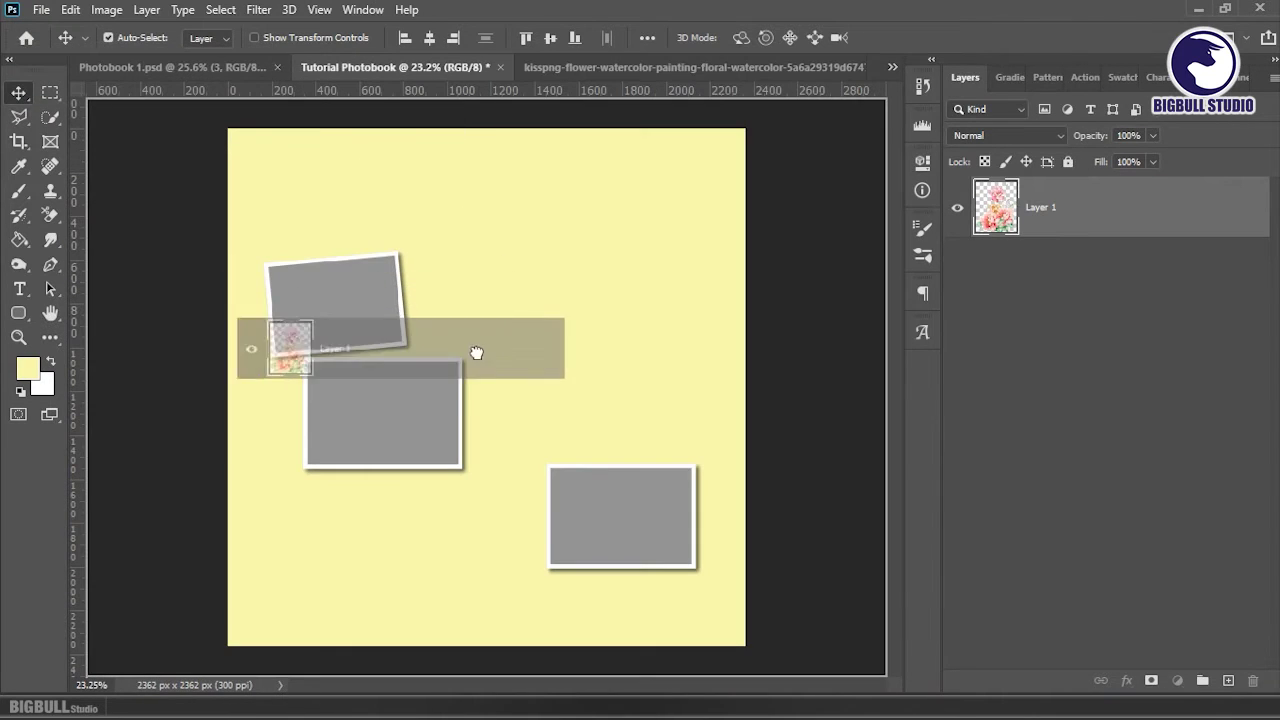
{"action": "mouse_move", "coordinate": [167, 67]}
{"action": "left_mouse_down"}
{"action": "mouse_move", "coordinate": [525, 355]}
{"action": "mouse_move", "coordinate": [295, 447]}
{"action": "left_mouse_up"}
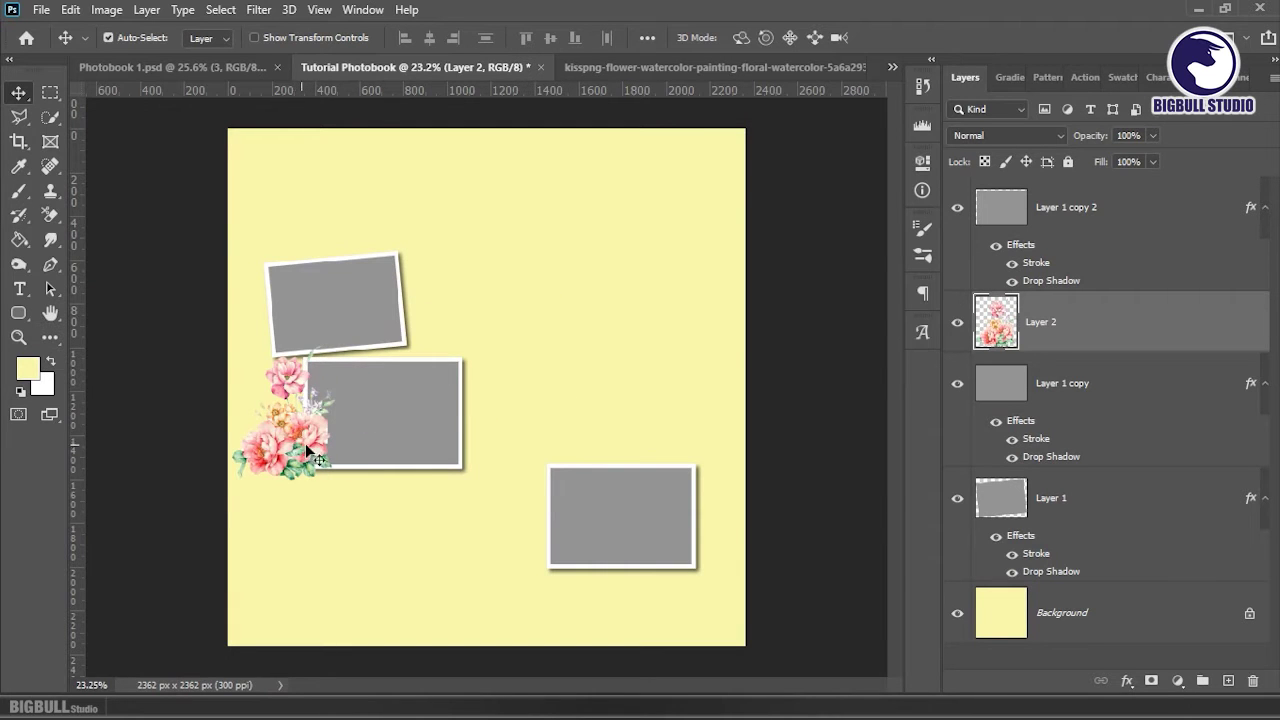
{"action": "scroll", "coordinate": [313, 455], "scroll_direction": "up", "scroll_amount": 2}
{"action": "scroll", "coordinate": [313, 455], "scroll_direction": "up", "scroll_amount": 2}
{"action": "key", "text": "ctrl+t"}
{"action": "left_click", "coordinate": [372, 507]}
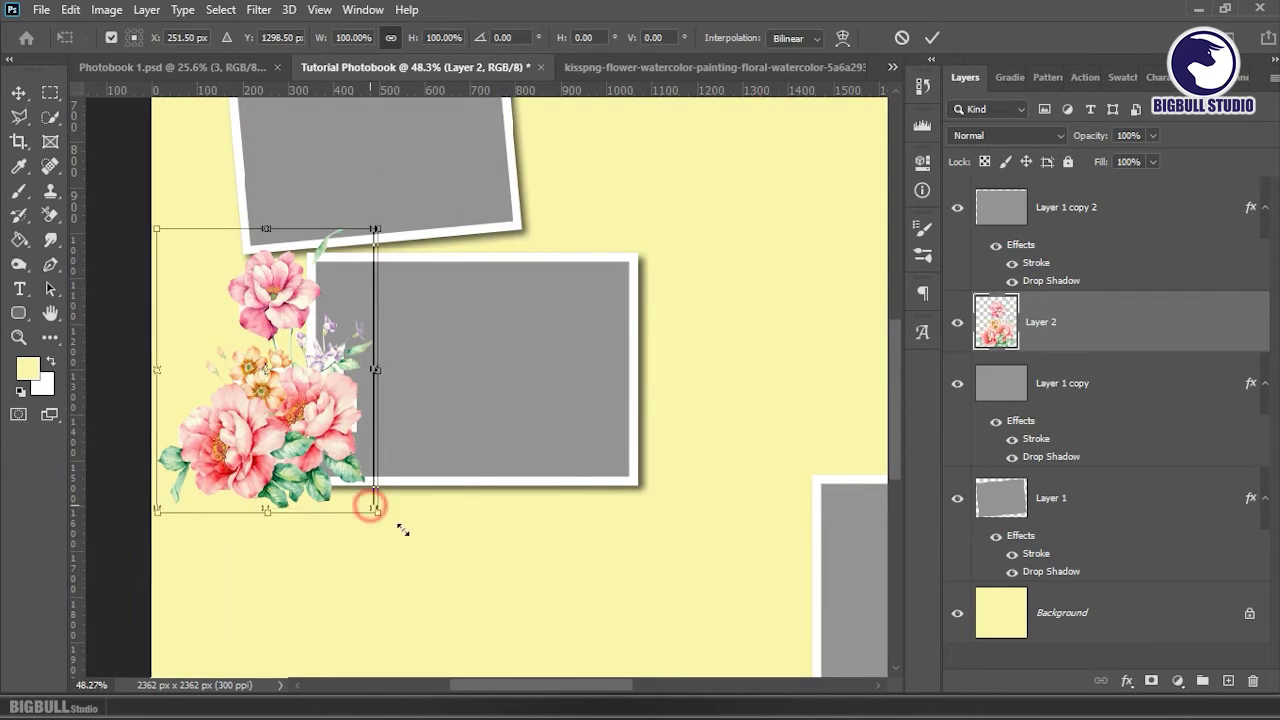
{"action": "left_click_drag", "start_coordinate": [400, 530], "coordinate": [430, 572]}
{"action": "key", "text": "Return"}
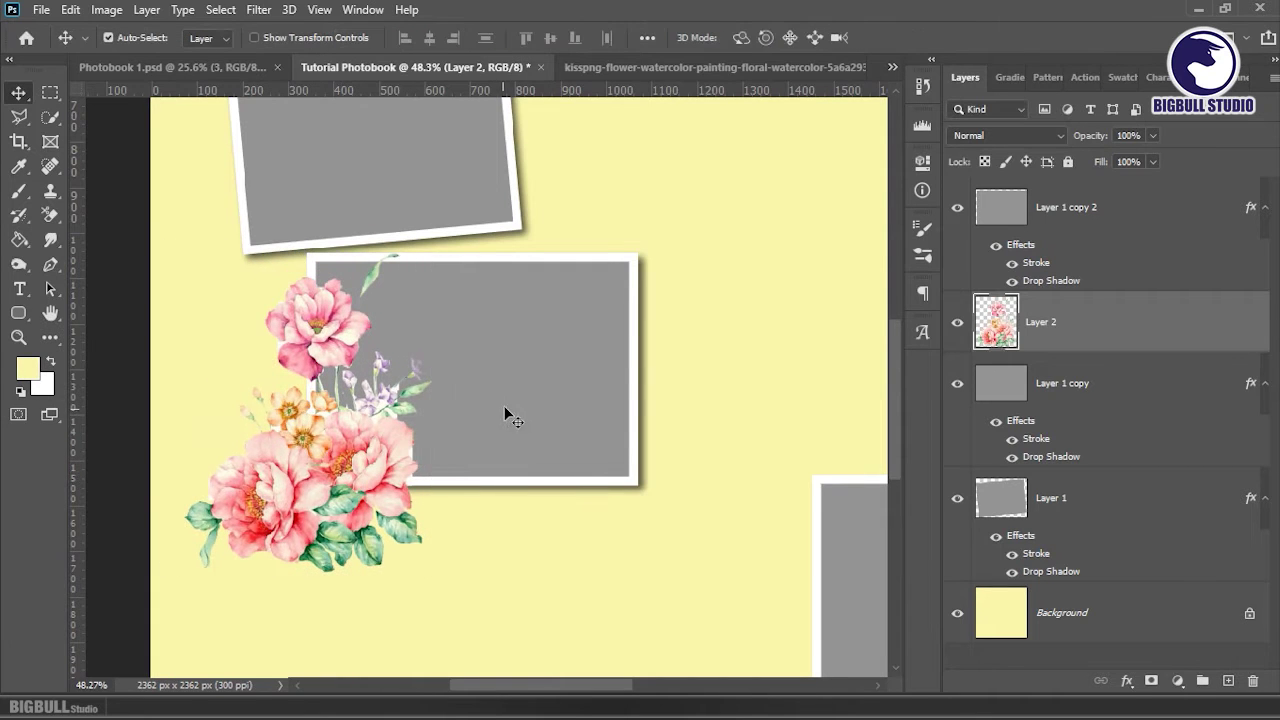
- Enlarge the middle photo frame and shift it slightly right
{"action": "left_click", "coordinate": [510, 418]}
{"action": "key", "text": "ctrl+t"}
{"action": "left_click_drag", "start_coordinate": [638, 485], "coordinate": [693, 521]}
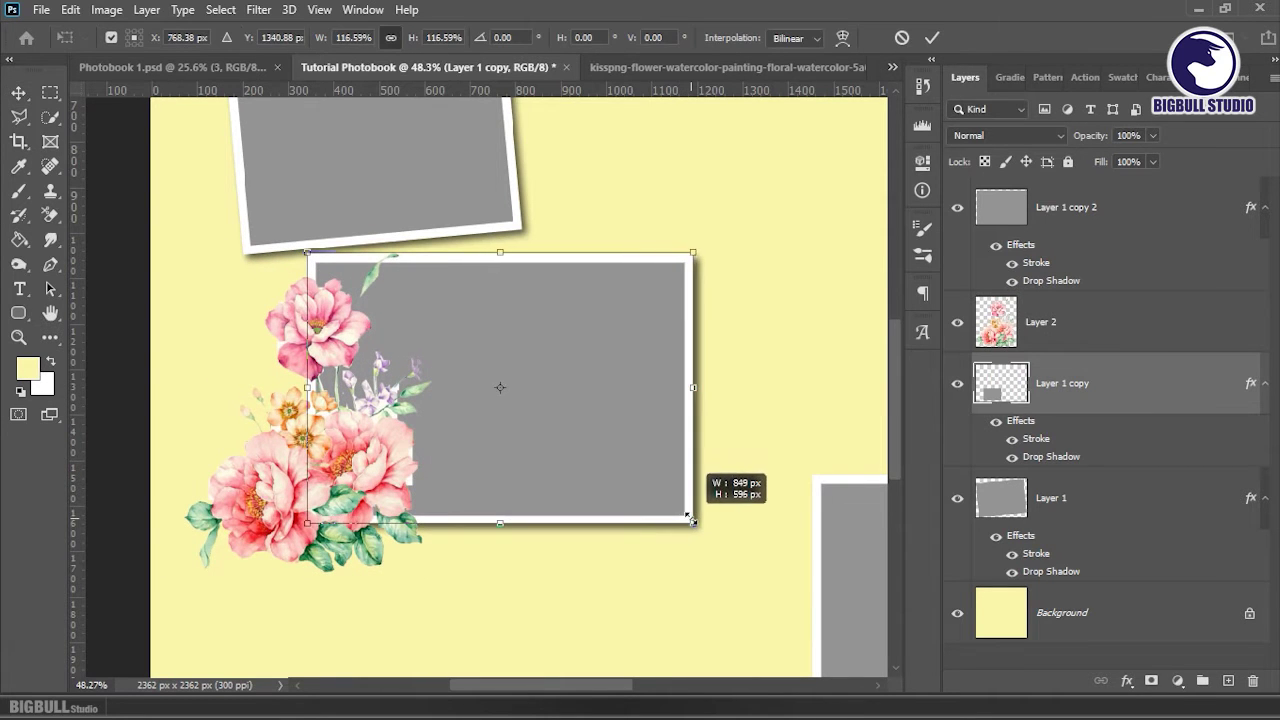
{"action": "left_click_drag", "start_coordinate": [570, 383], "coordinate": [592, 386]}
{"action": "key", "text": "Return"}
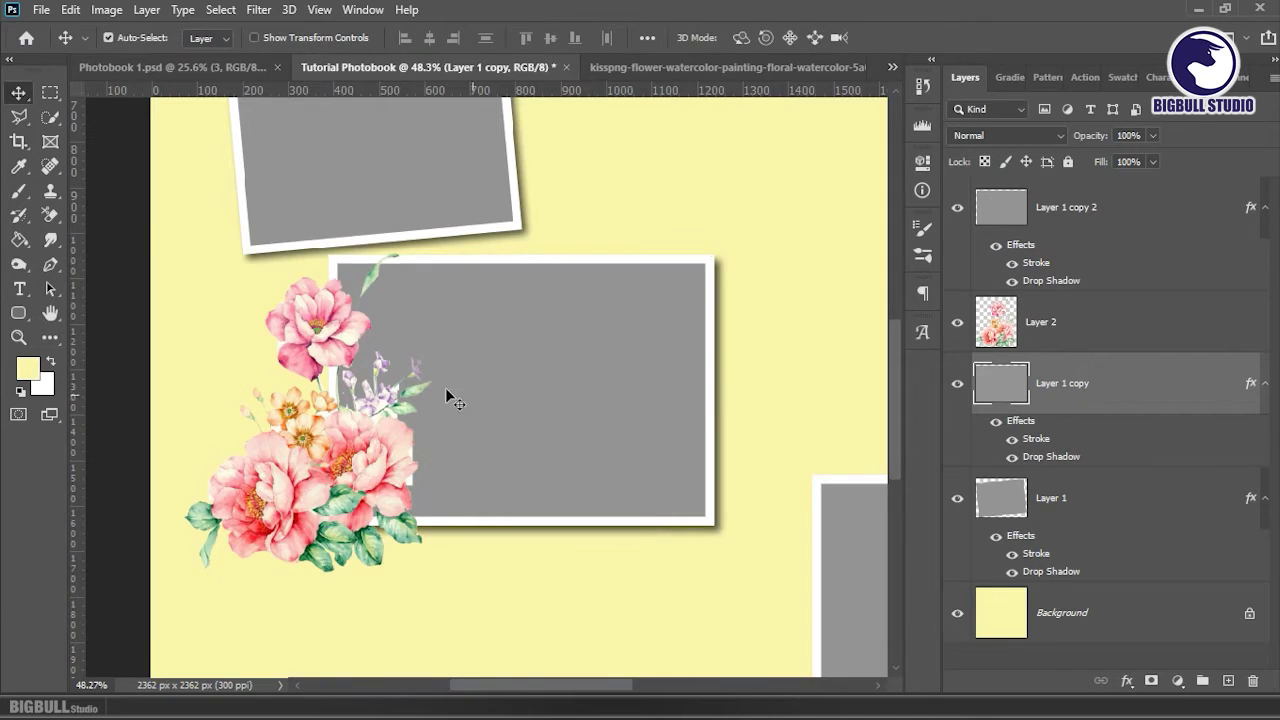
{"action": "scroll", "coordinate": [445, 387], "scroll_direction": "down", "scroll_amount": 2}
{"action": "scroll", "coordinate": [445, 387], "scroll_direction": "down", "scroll_amount": 1}
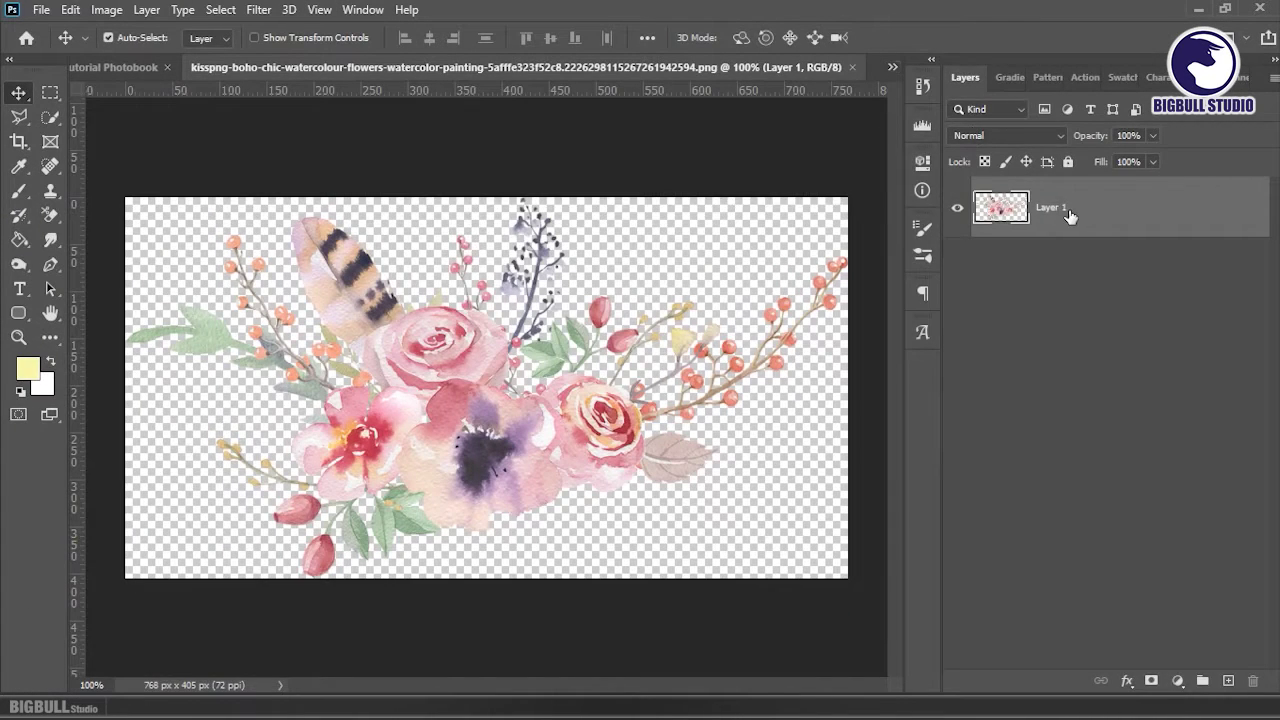
- Add the boho flower spray, scaled to about 86%, along the middle frame's bottom edge
{"action": "left_click_drag", "start_coordinate": [1068, 215], "coordinate": [135, 70]}
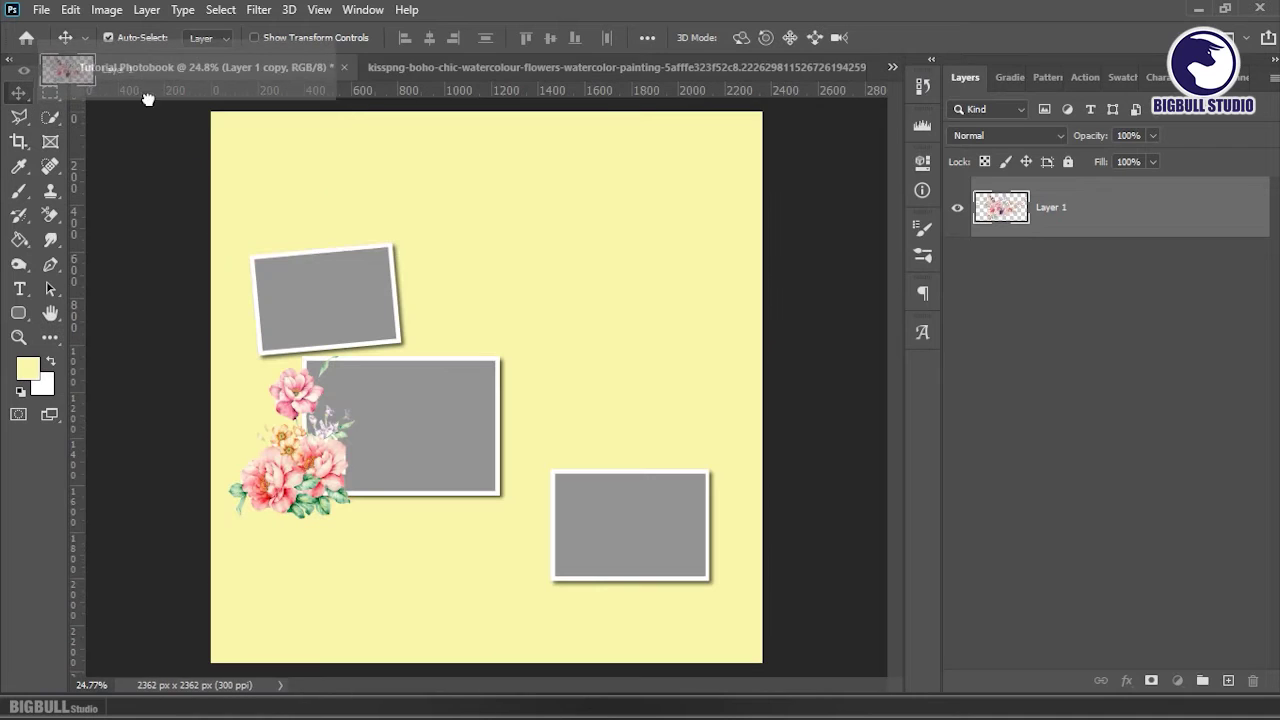
{"action": "mouse_move", "coordinate": [135, 70]}
{"action": "left_mouse_down"}
{"action": "mouse_move", "coordinate": [482, 316]}
{"action": "mouse_move", "coordinate": [388, 495]}
{"action": "left_mouse_up"}
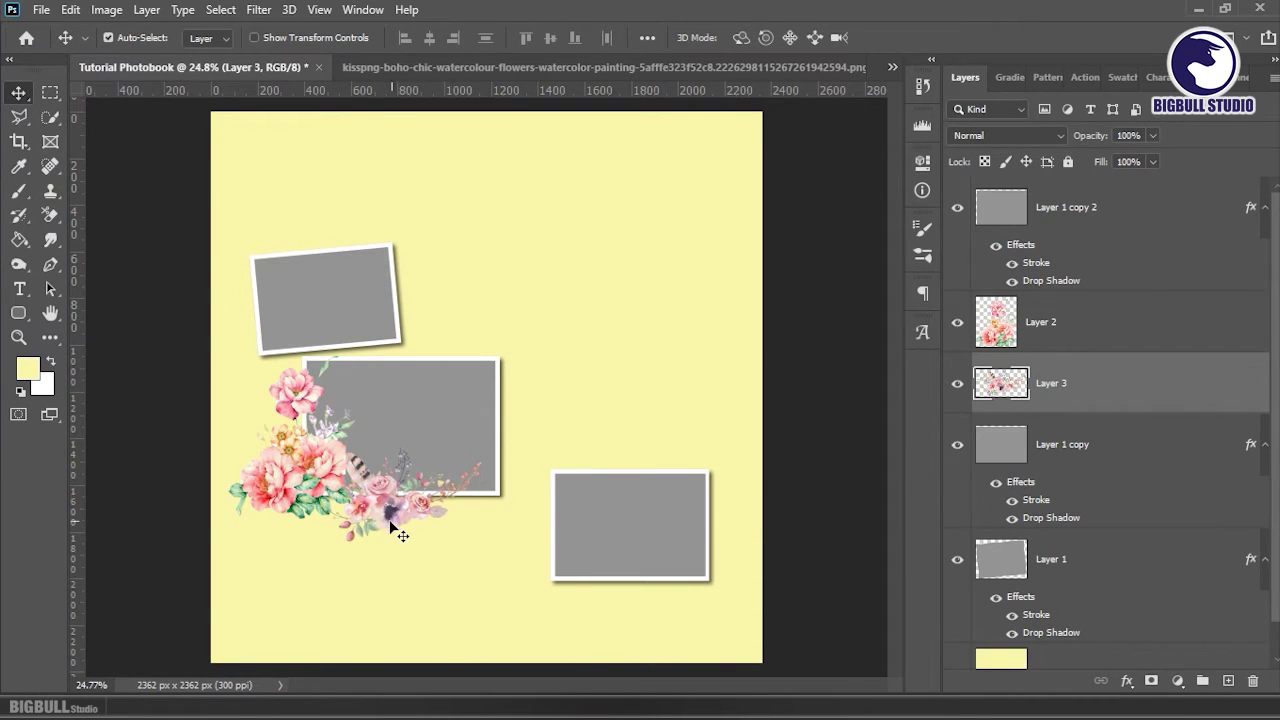
{"action": "scroll", "coordinate": [392, 525], "scroll_direction": "up", "scroll_amount": 3}
{"action": "key", "text": "ctrl+t"}
{"action": "left_click_drag", "start_coordinate": [549, 391], "coordinate": [507, 414]}
{"action": "mouse_move", "coordinate": [428, 502]}
{"action": "left_mouse_down"}
{"action": "mouse_move", "coordinate": [444, 491]}
{"action": "mouse_move", "coordinate": [431, 496]}
{"action": "left_mouse_up"}
{"action": "key", "text": "Return"}
- Drag the Floral Pattern Background image over to the photobook
{"action": "scroll", "coordinate": [400, 470], "scroll_direction": "down", "scroll_amount": 2}
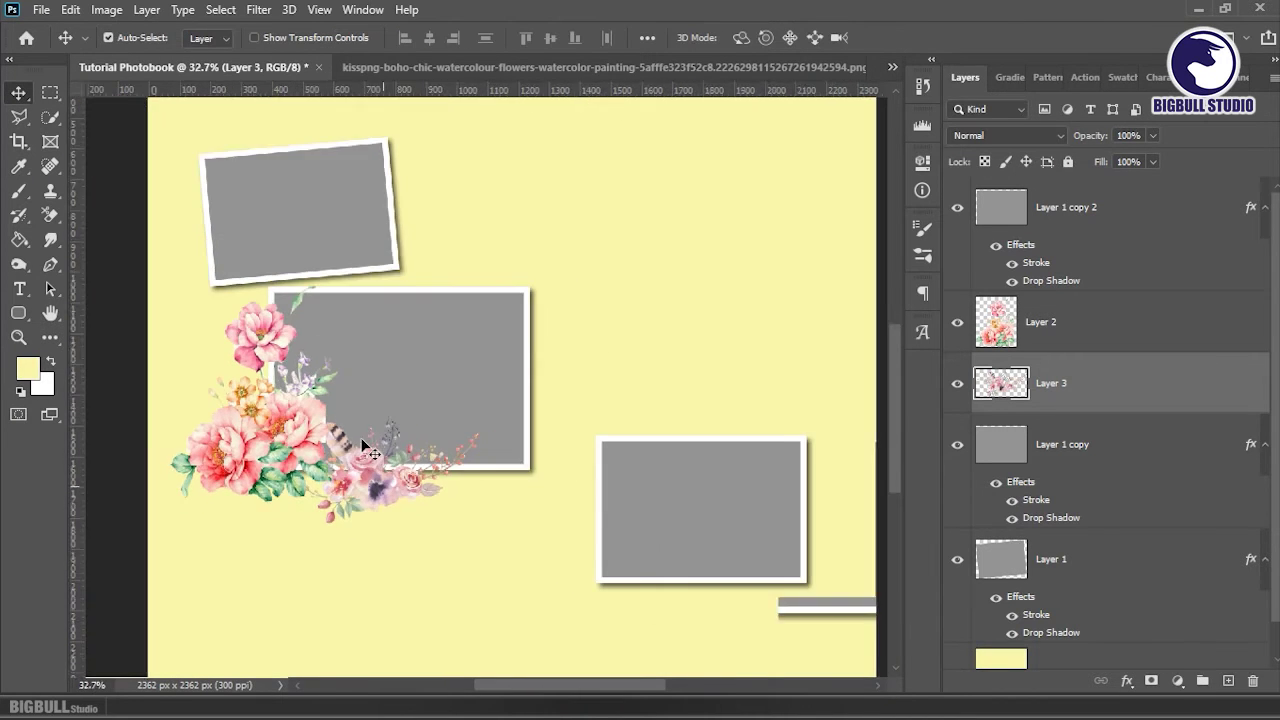
{"action": "scroll", "coordinate": [364, 429], "scroll_direction": "down", "scroll_amount": 1}
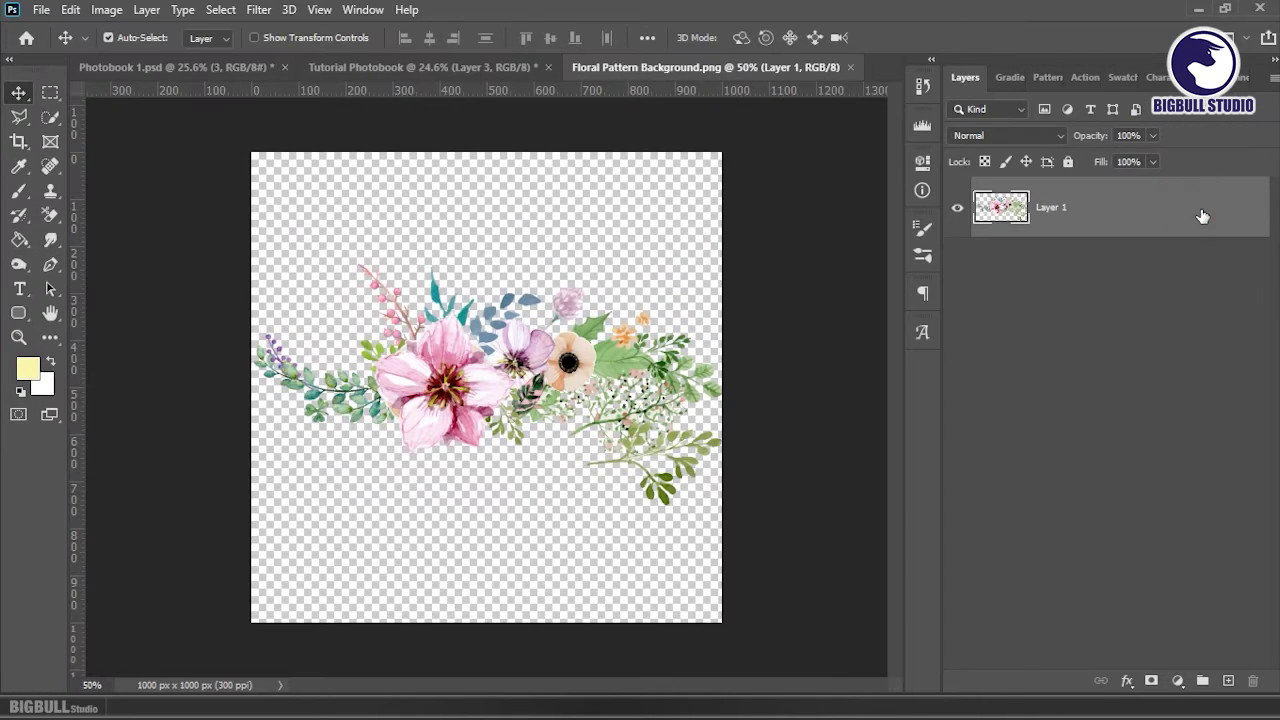
{"action": "mouse_move", "coordinate": [1202, 216]}
{"action": "left_mouse_down"}
{"action": "mouse_move", "coordinate": [509, 246]}
{"action": "mouse_move", "coordinate": [625, 490]}
{"action": "left_mouse_up"}
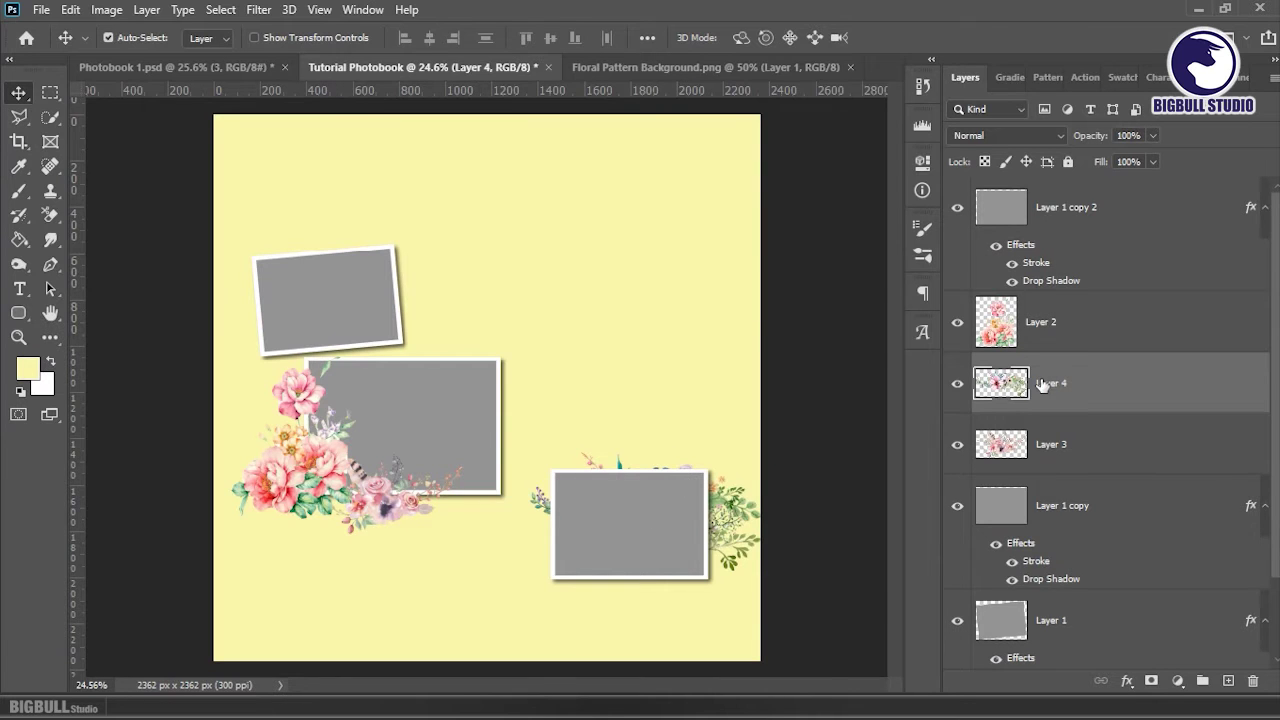
- Raise the new flower layer above the frames and shrink it along the bottom-right frame's lower edge
{"action": "left_click", "coordinate": [1265, 207]}
{"action": "left_click_drag", "start_coordinate": [1160, 336], "coordinate": [1150, 196]}
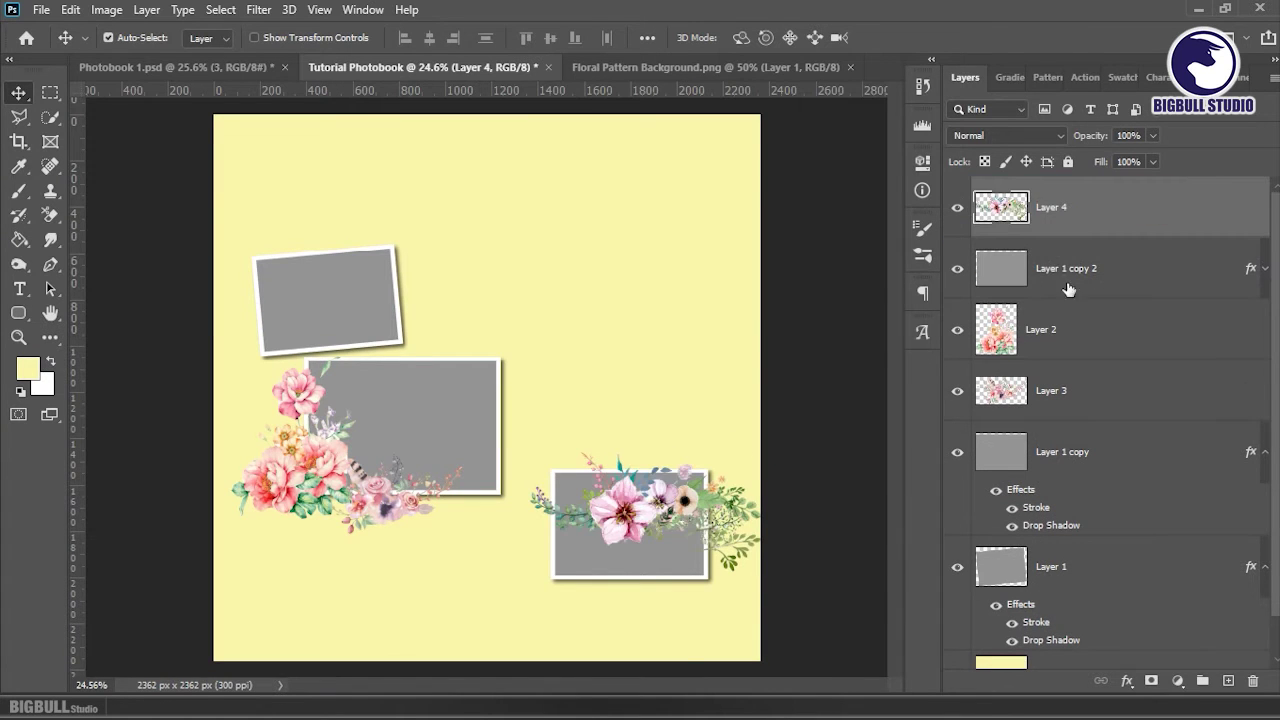
{"action": "scroll", "coordinate": [652, 553], "scroll_direction": "up", "scroll_amount": 2}
{"action": "scroll", "coordinate": [652, 553], "scroll_direction": "down", "scroll_amount": 3}
{"action": "left_click_drag", "start_coordinate": [650, 296], "coordinate": [650, 410]}
{"action": "scroll", "coordinate": [650, 420], "scroll_direction": "down", "scroll_amount": 1}
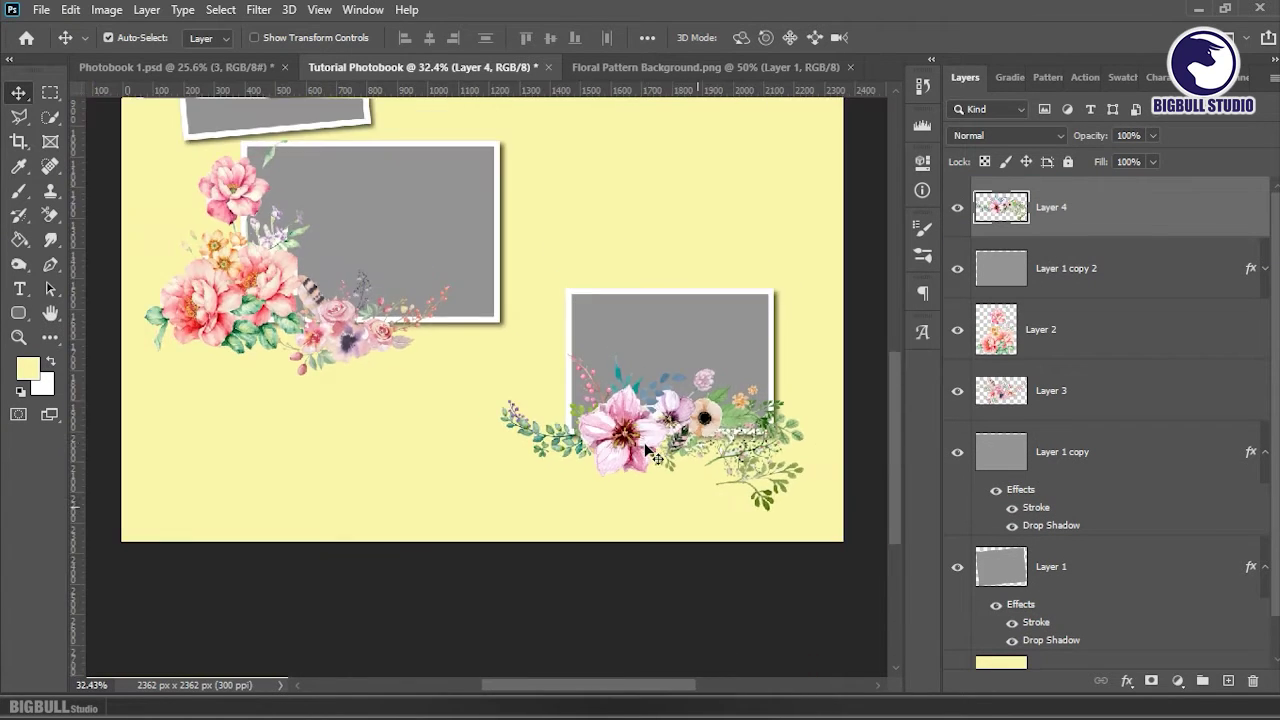
{"action": "key", "text": "ctrl+t"}
{"action": "mouse_move", "coordinate": [803, 508]}
{"action": "left_mouse_down"}
{"action": "mouse_move", "coordinate": [751, 471]}
{"action": "mouse_move", "coordinate": [766, 394]}
{"action": "left_mouse_up"}
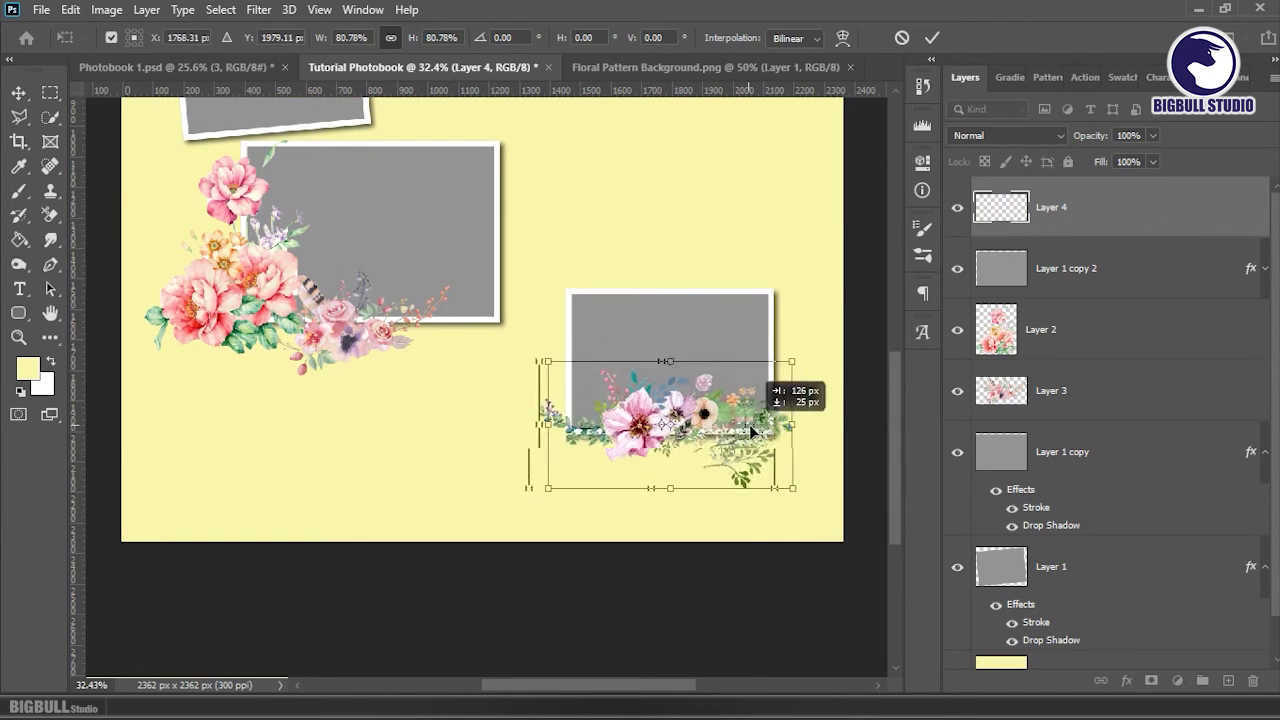
{"action": "key", "text": "Return"}
- Raise and enlarge the bottom-right frame, then nudge the third flower cluster beside it
{"action": "left_click_drag", "start_coordinate": [722, 338], "coordinate": [722, 318]}
{"action": "key", "text": "ctrl+t"}
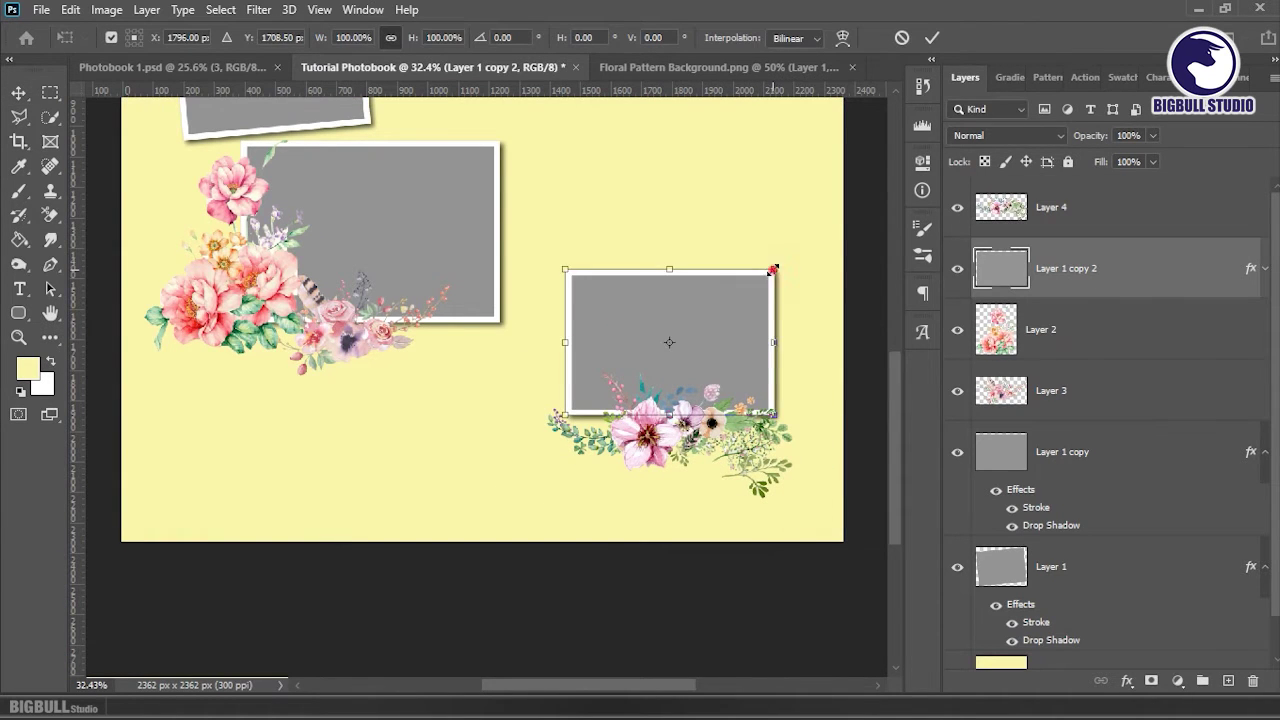
{"action": "left_click_drag", "start_coordinate": [775, 270], "coordinate": [789, 259]}
{"action": "key", "text": "Return"}
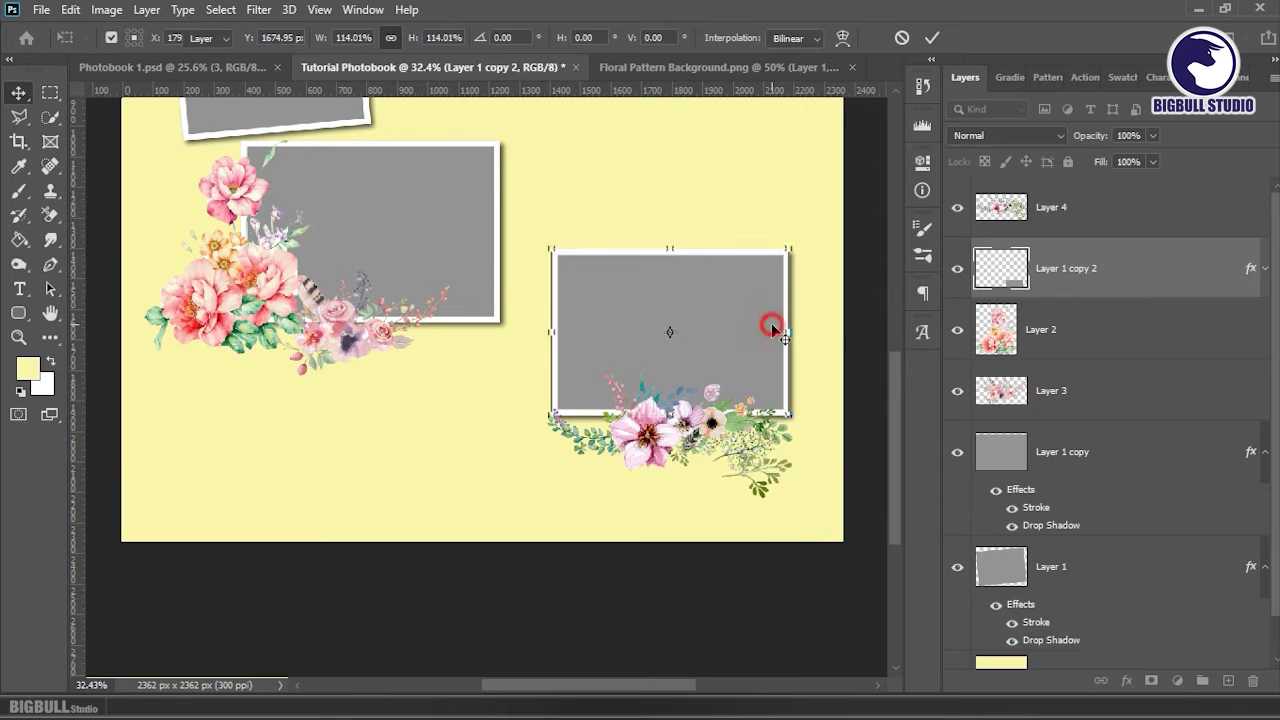
{"action": "scroll", "coordinate": [686, 413], "scroll_direction": "up", "scroll_amount": 4}
{"action": "left_click_drag", "start_coordinate": [681, 497], "coordinate": [640, 517]}
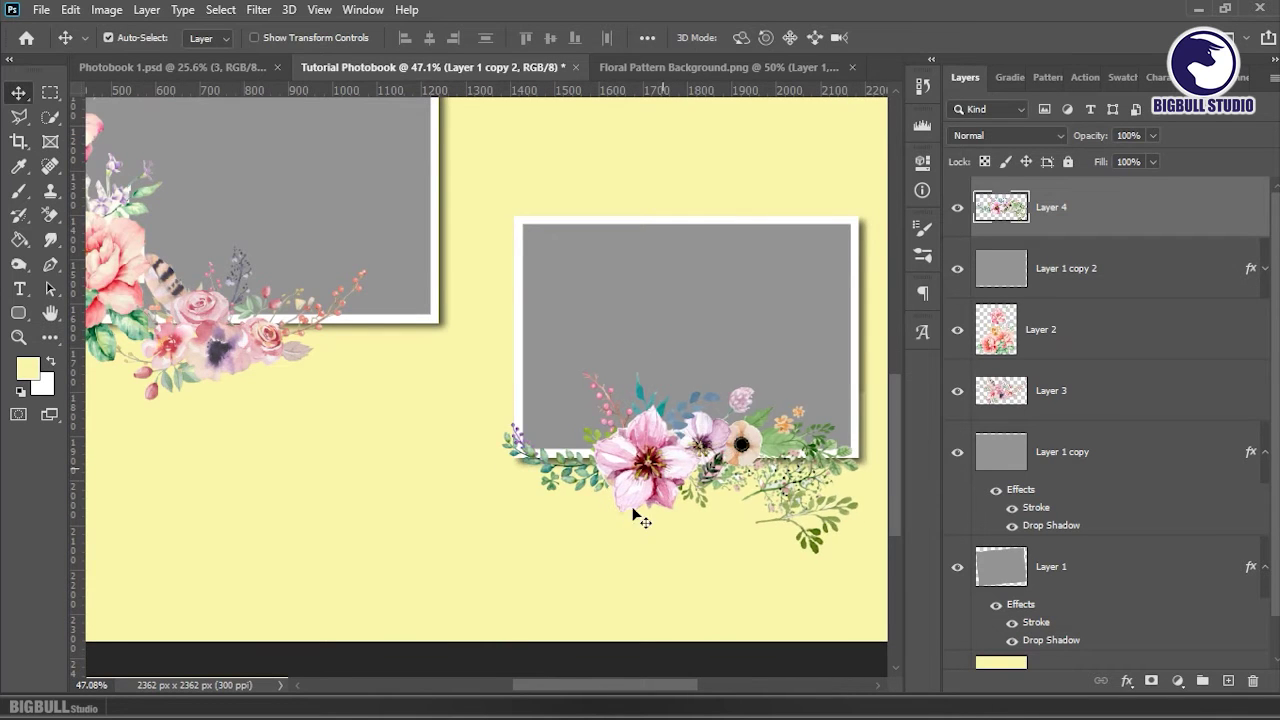
{"action": "scroll", "coordinate": [623, 517], "scroll_direction": "down", "scroll_amount": 3}
{"action": "scroll", "coordinate": [608, 512], "scroll_direction": "down", "scroll_amount": 1}
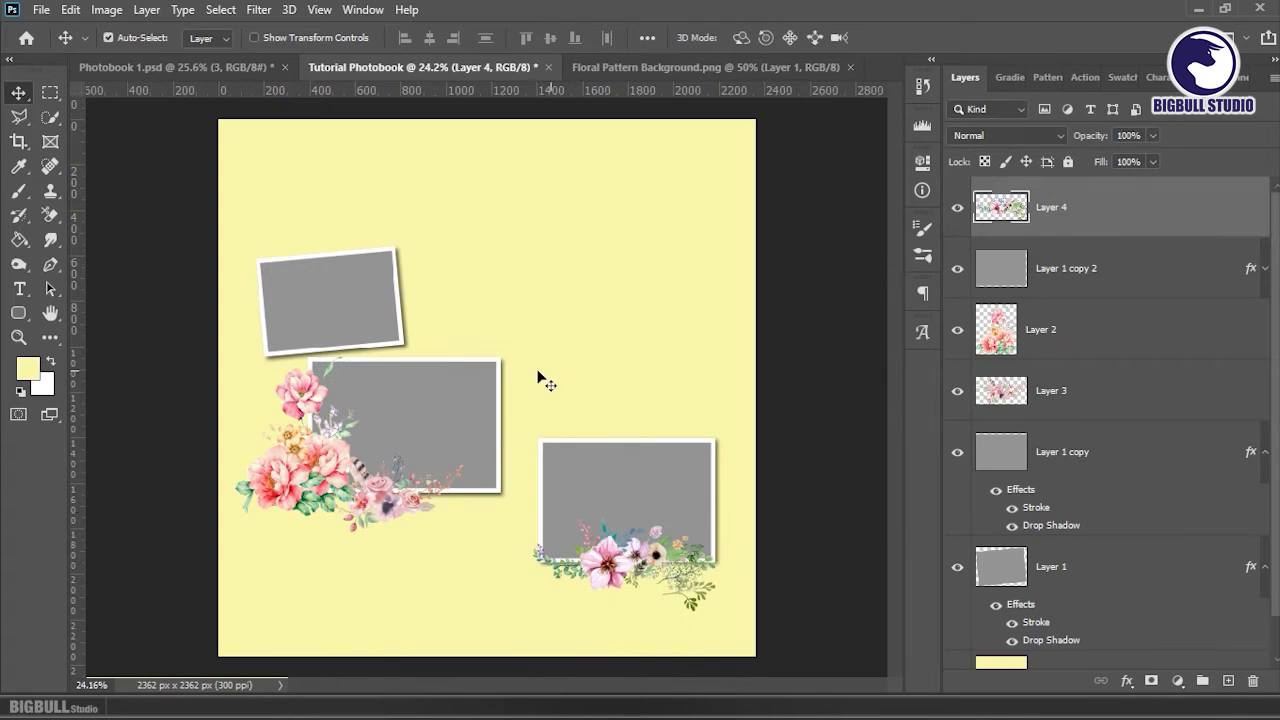
- Stack the bottom-right frame's layer beneath the flower layers in the Layers panel
{"action": "left_click", "coordinate": [1265, 452]}
{"action": "left_click", "coordinate": [1265, 513]}
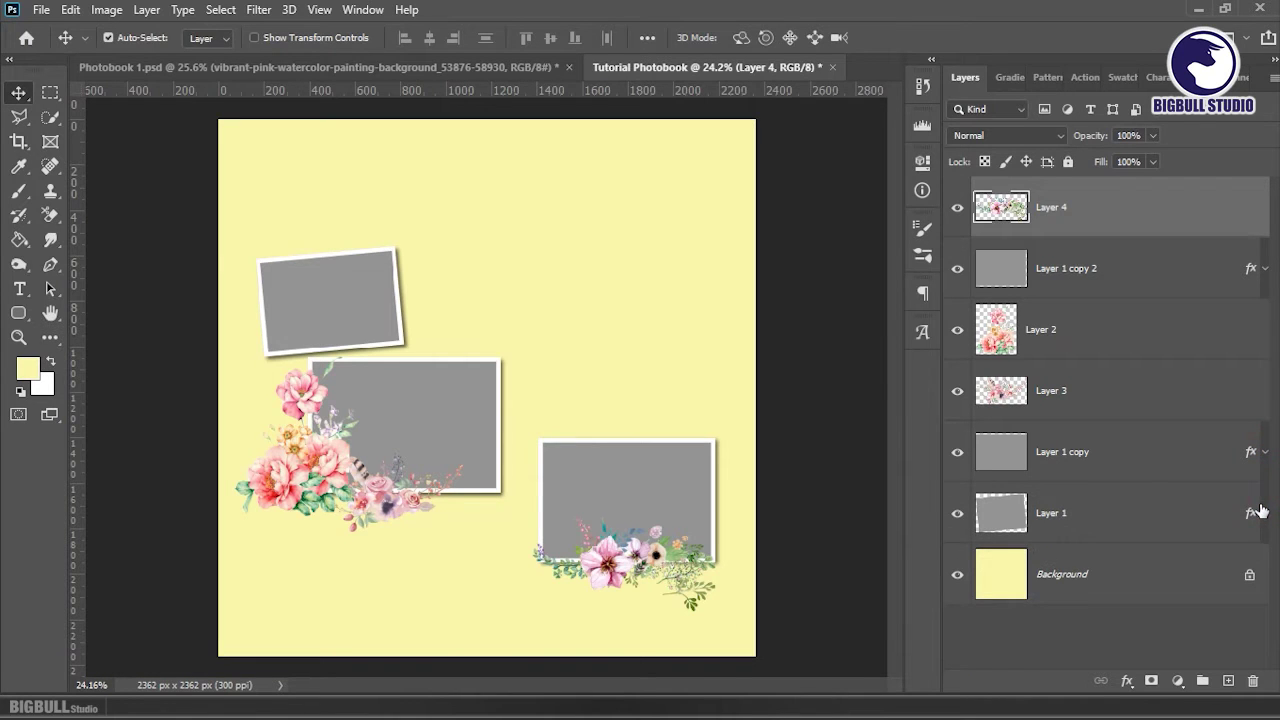
{"action": "left_click_drag", "start_coordinate": [1090, 279], "coordinate": [1112, 386]}
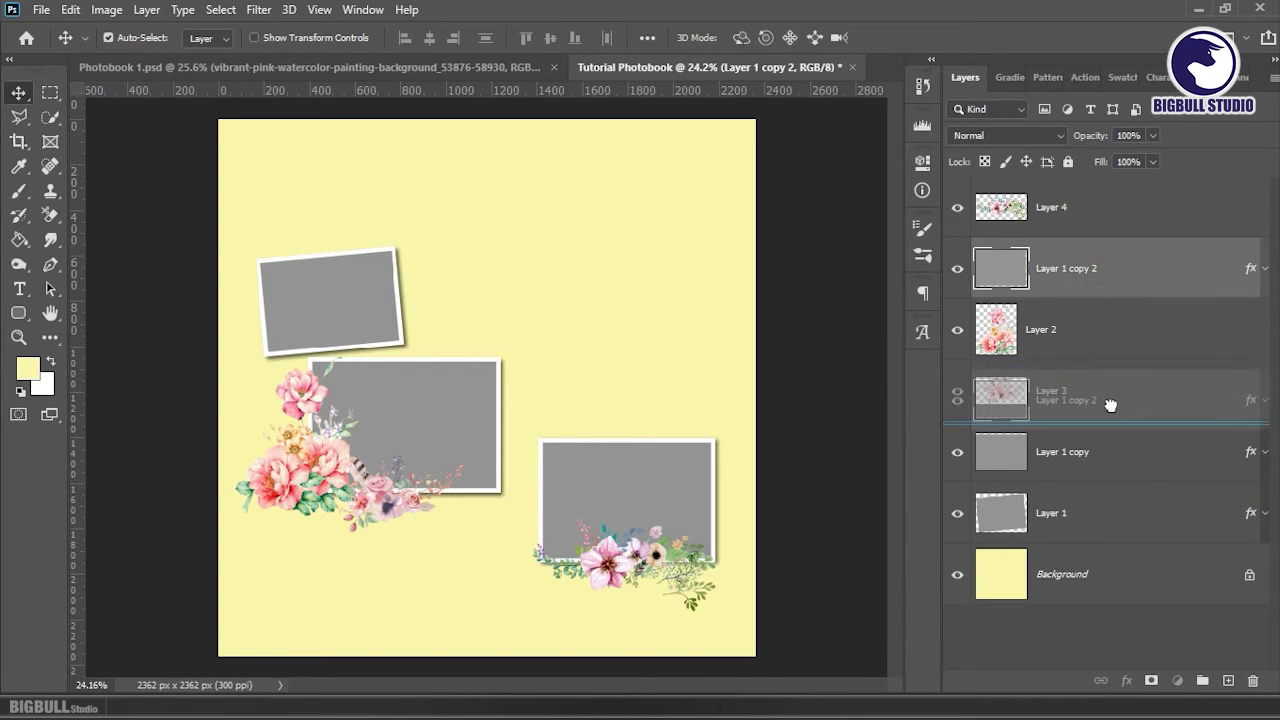
{"action": "left_click", "coordinate": [1108, 210]}
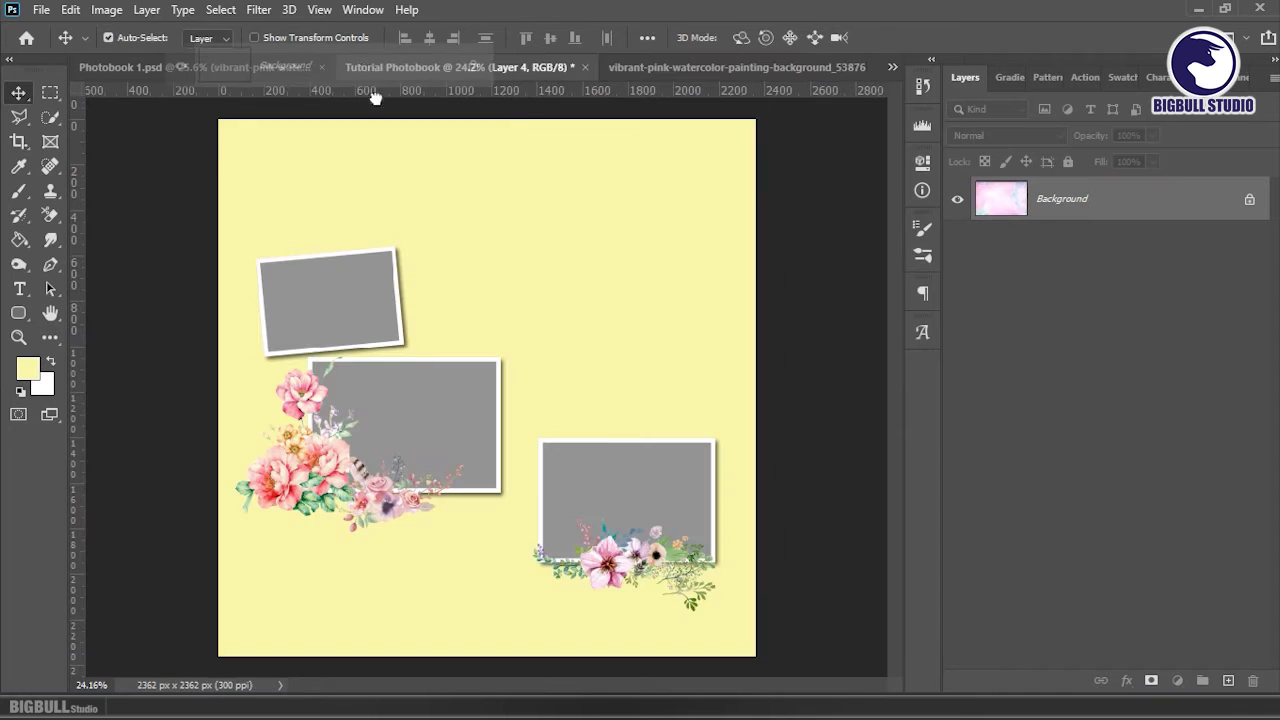
- Bring the pink watercolor into the photobook and place it just above the Background layer
{"action": "left_click_drag", "start_coordinate": [1146, 207], "coordinate": [510, 275]}
{"action": "scroll", "coordinate": [500, 268], "scroll_direction": "down", "scroll_amount": 2}
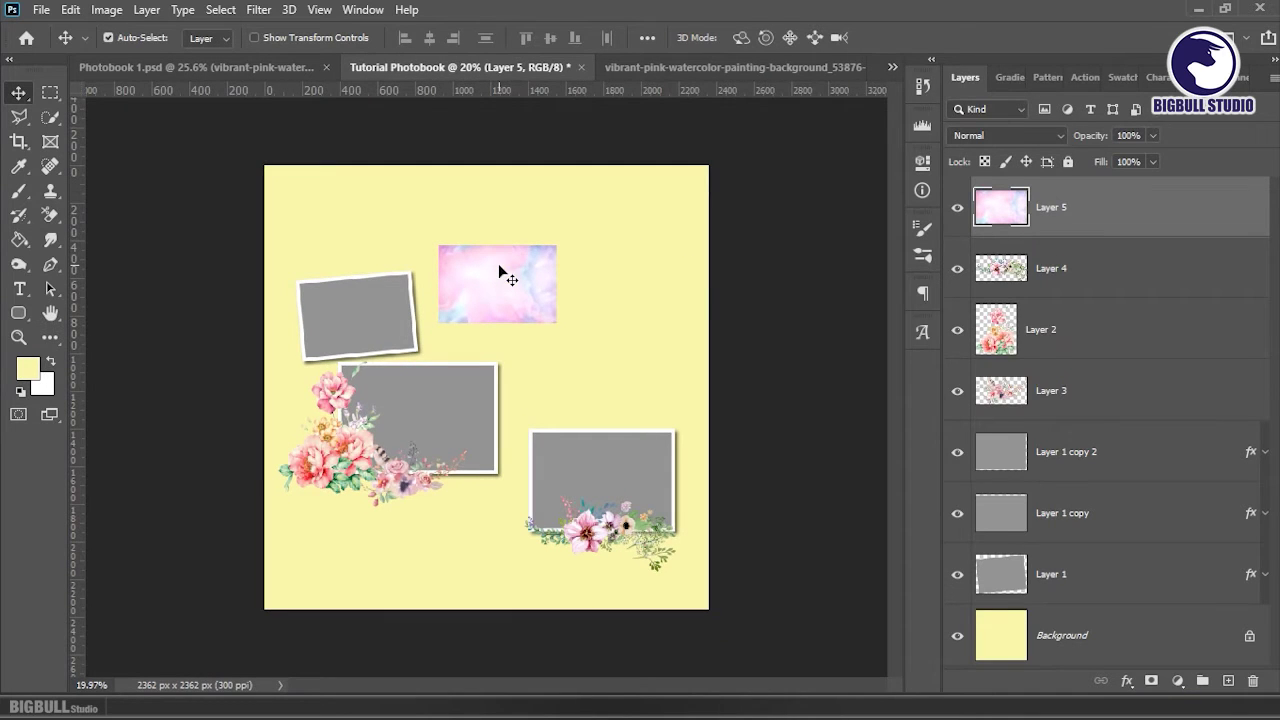
{"action": "left_click_drag", "start_coordinate": [1090, 227], "coordinate": [1063, 605]}
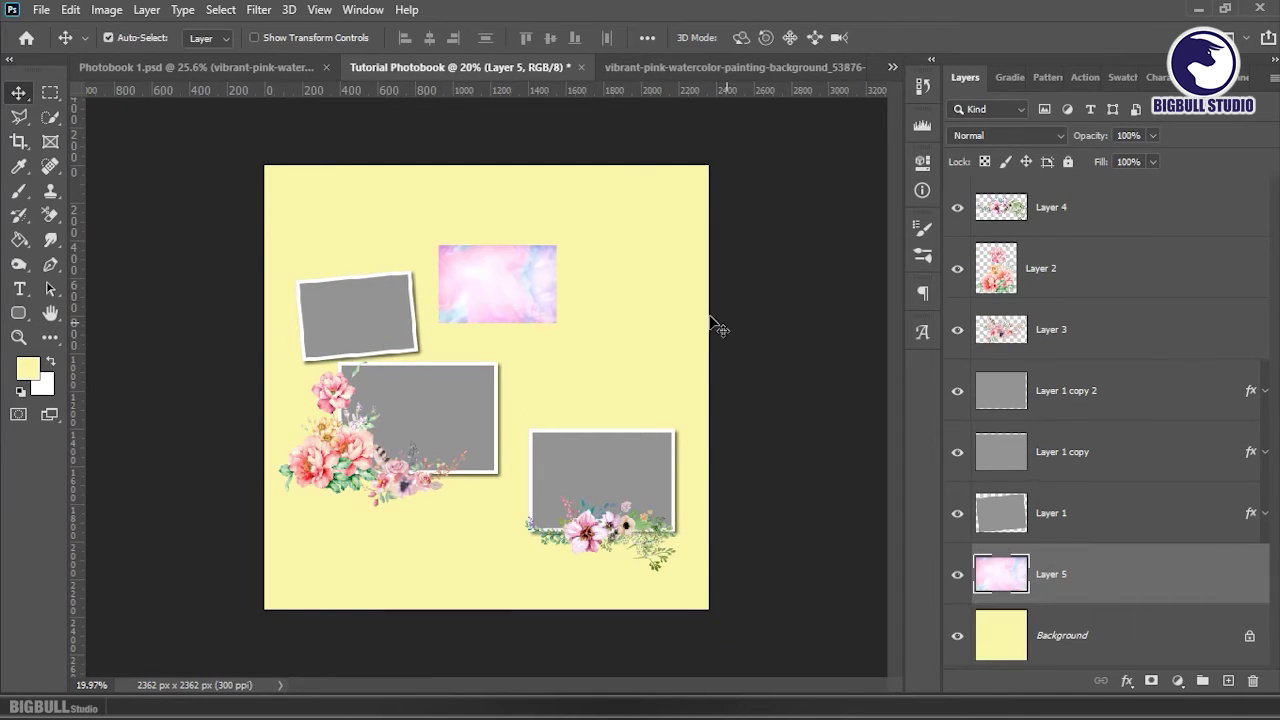
- Rotate the watercolor 90° and scale it to cover the whole page
{"action": "key", "text": "ctrl+t"}
{"action": "left_click_drag", "start_coordinate": [571, 186], "coordinate": [623, 371]}
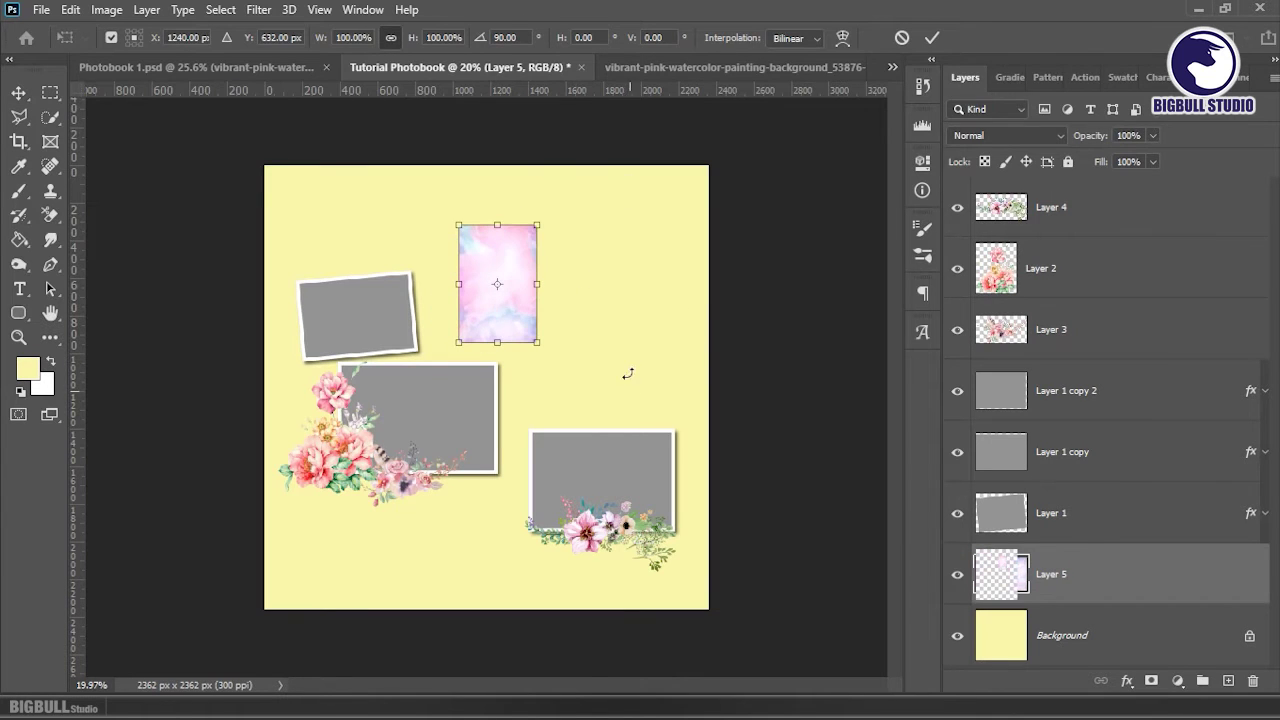
{"action": "left_click_drag", "start_coordinate": [537, 222], "coordinate": [608, 228]}
{"action": "key", "text": "ctrl+z"}
{"action": "key", "text": "ctrl+minus"}
{"action": "left_click_drag", "start_coordinate": [515, 335], "coordinate": [720, 543]}
{"action": "left_click_drag", "start_coordinate": [633, 382], "coordinate": [615, 337]}
{"action": "left_click_drag", "start_coordinate": [666, 189], "coordinate": [684, 180]}
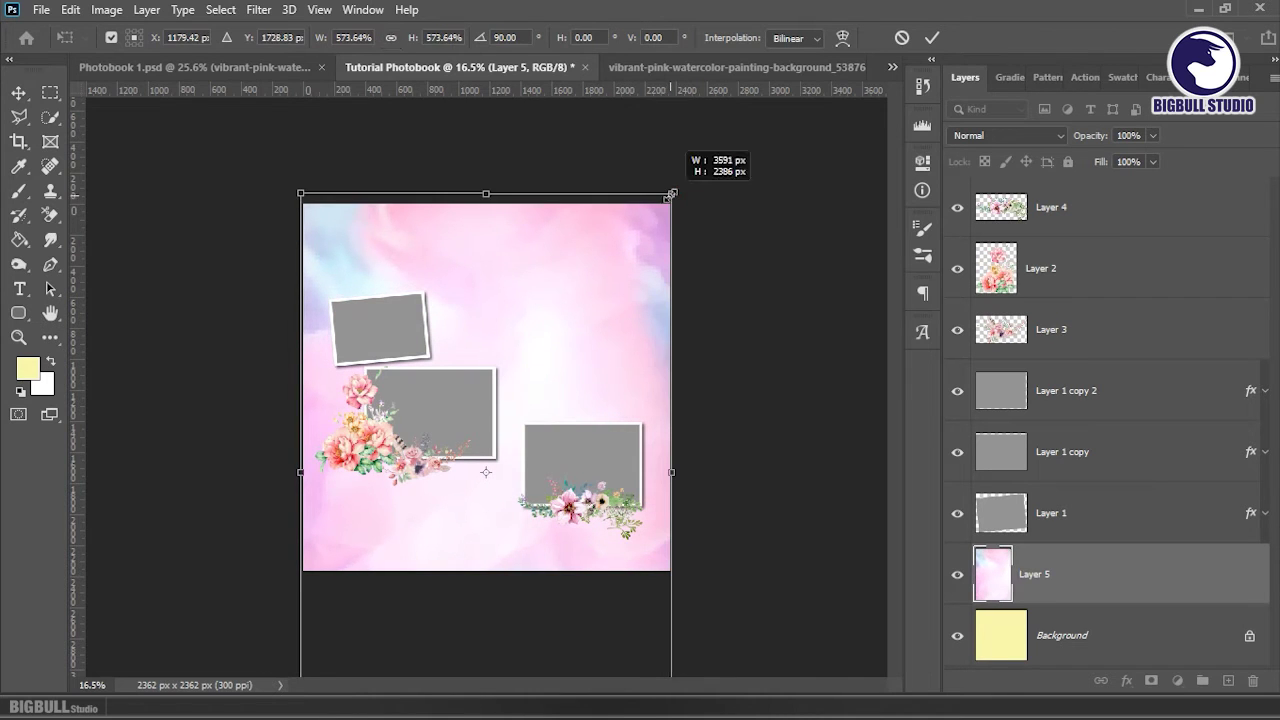
{"action": "left_click_drag", "start_coordinate": [637, 225], "coordinate": [634, 233]}
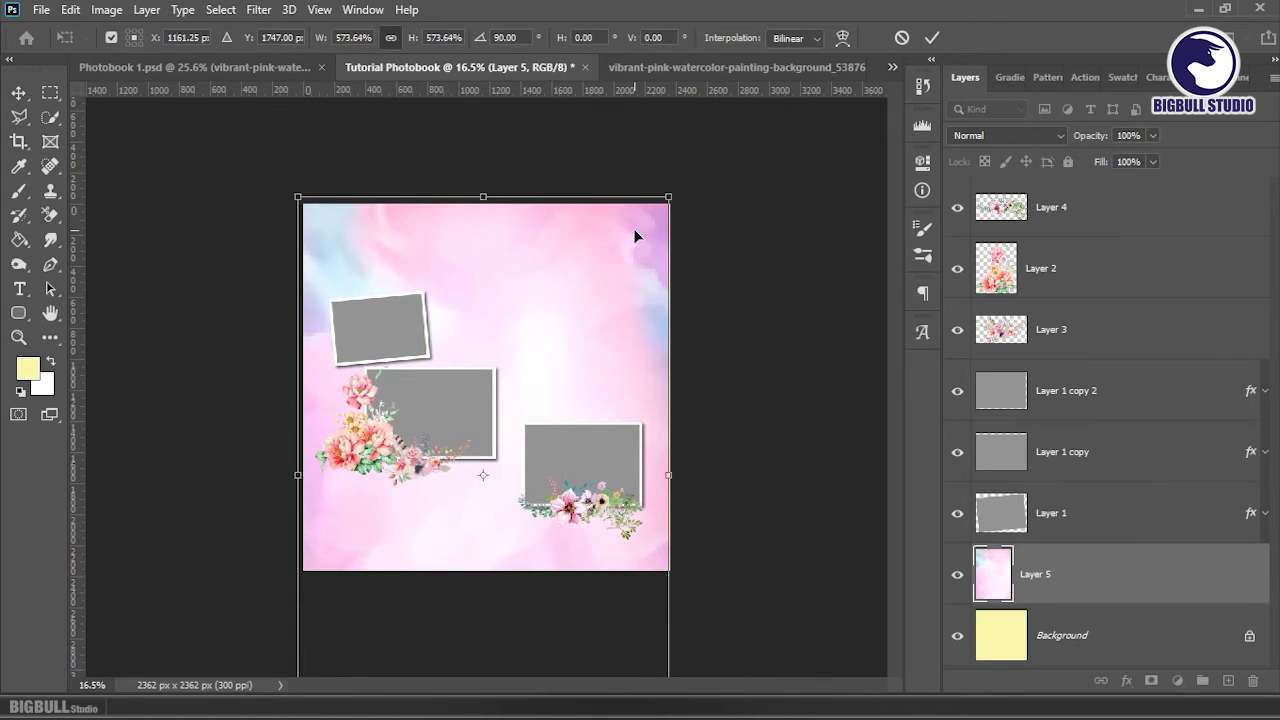
{"action": "key", "text": "Return"}
{"action": "key", "text": "z"}
{"action": "left_click", "coordinate": [565, 292]}
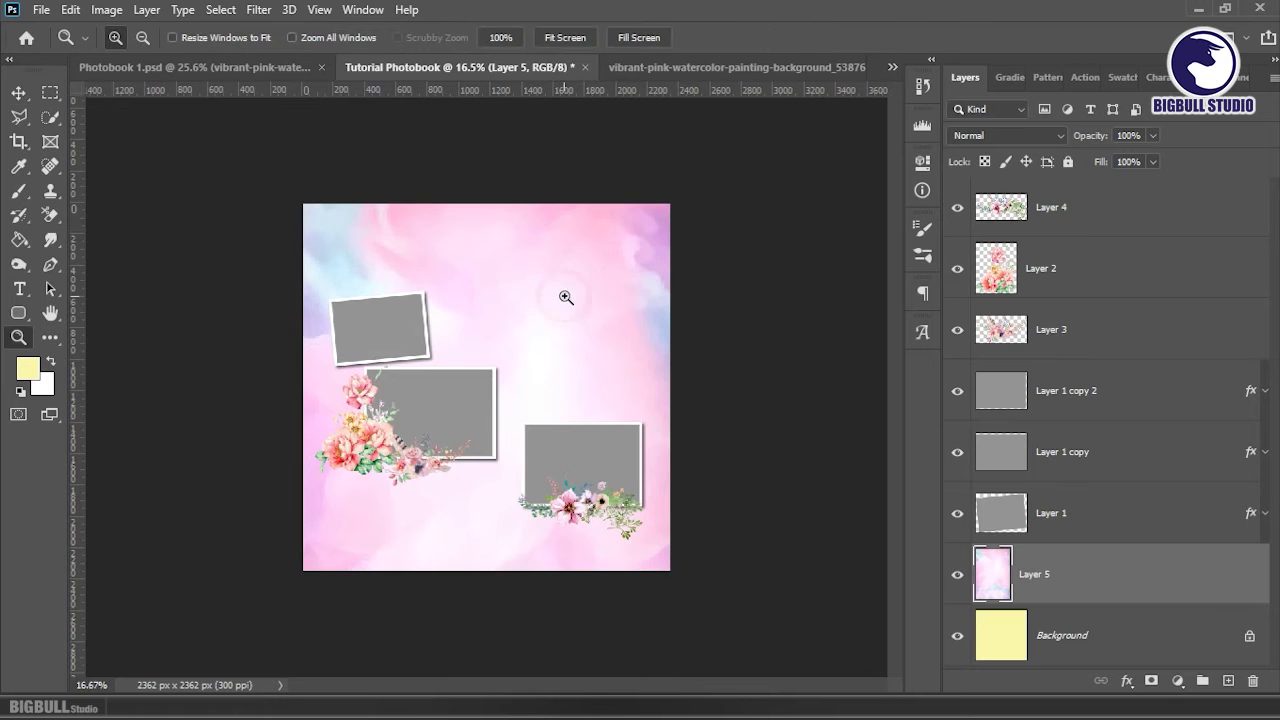
{"action": "left_click", "coordinate": [565, 292]}
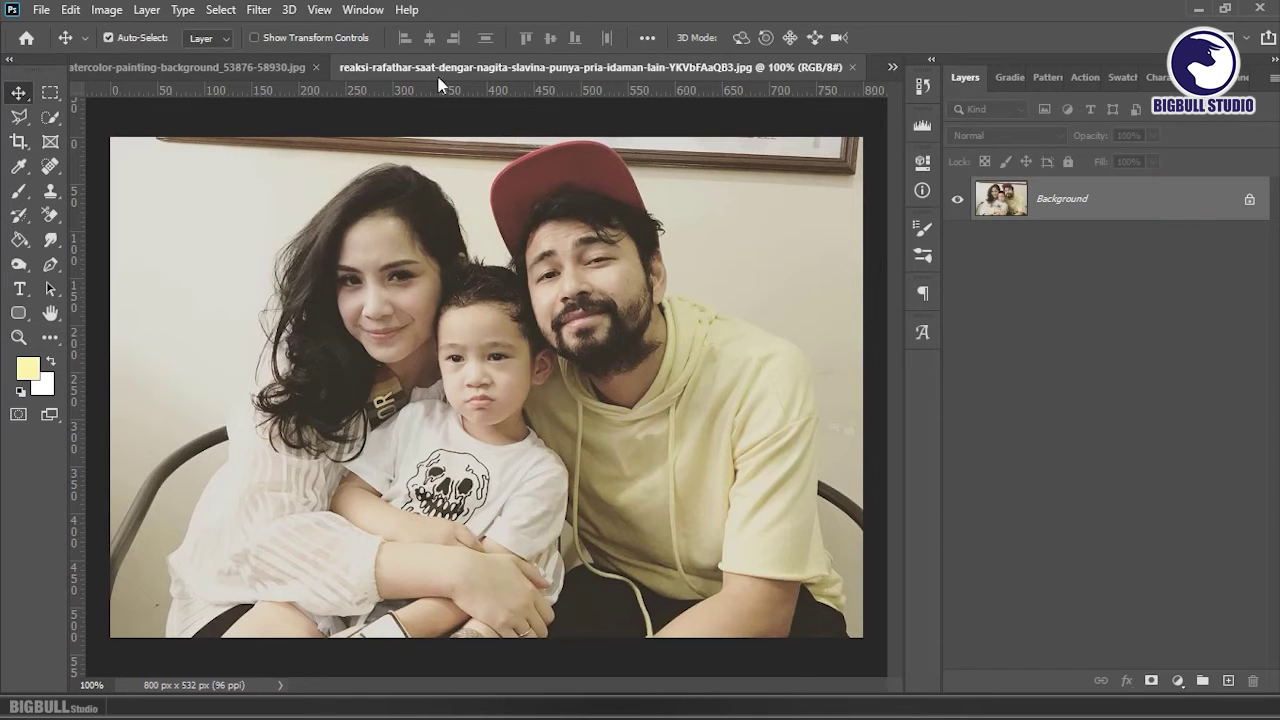
- Duplicate the family photo layer and cut the family out with Remove Background
{"action": "left_click", "coordinate": [363, 10]}
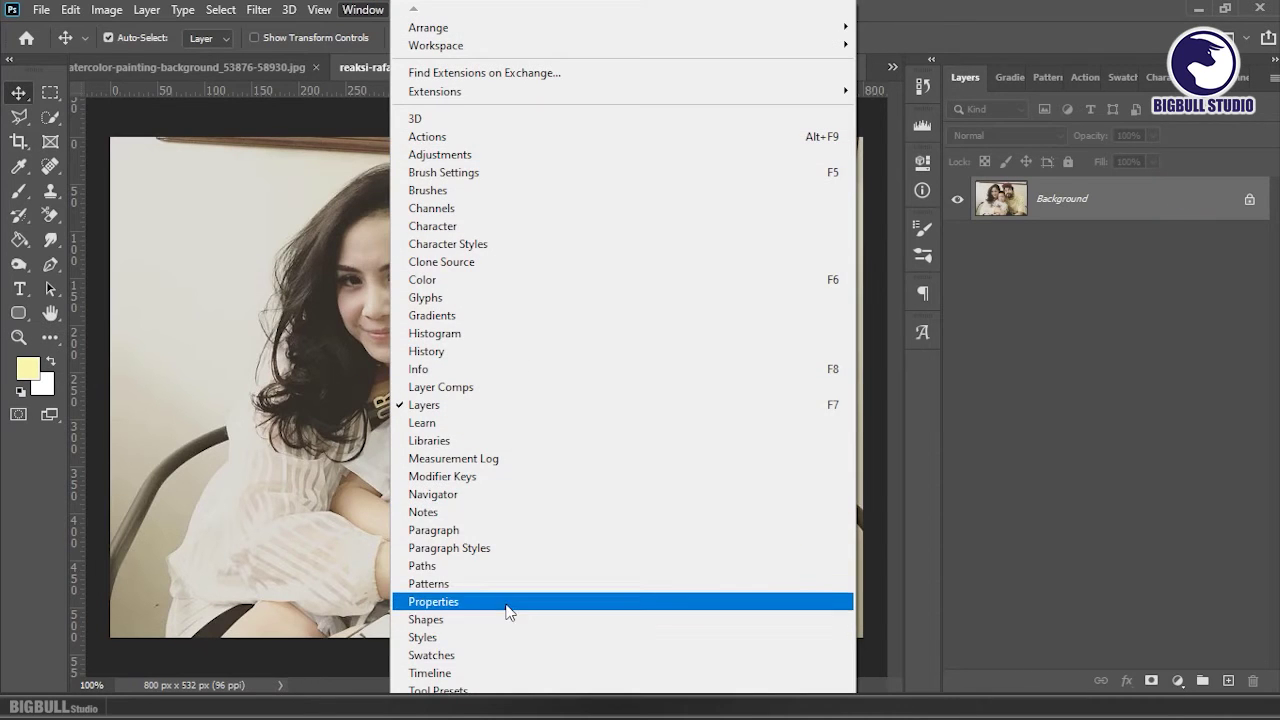
{"action": "left_click", "coordinate": [506, 602]}
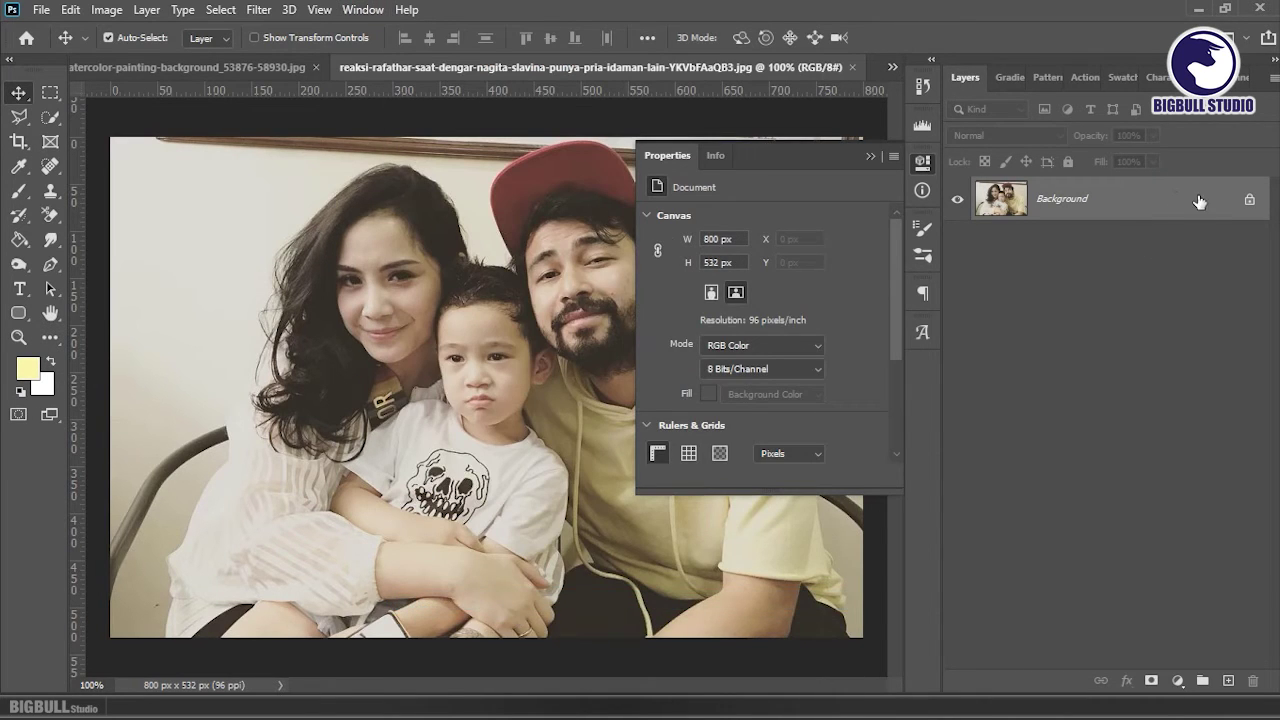
{"action": "left_click_drag", "start_coordinate": [1177, 207], "coordinate": [1228, 680]}
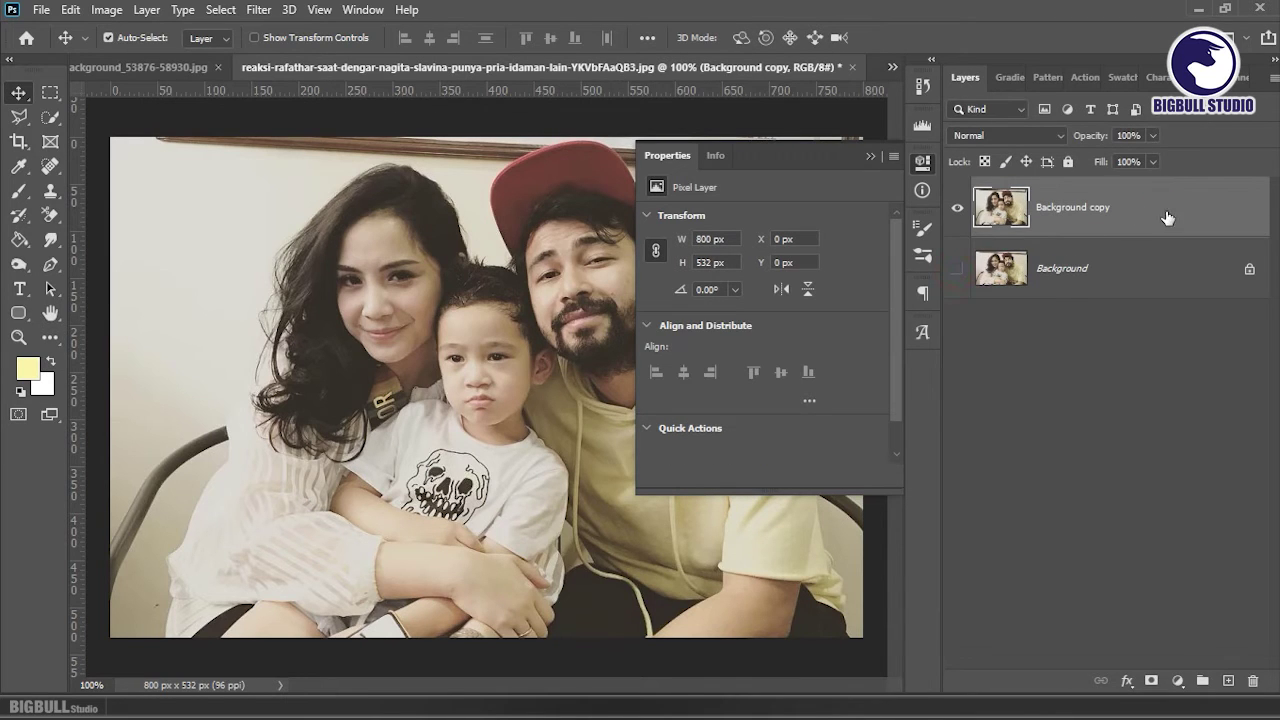
{"action": "scroll", "coordinate": [697, 446], "scroll_direction": "down", "scroll_amount": 1}
{"action": "key", "text": "ctrl+minus"}
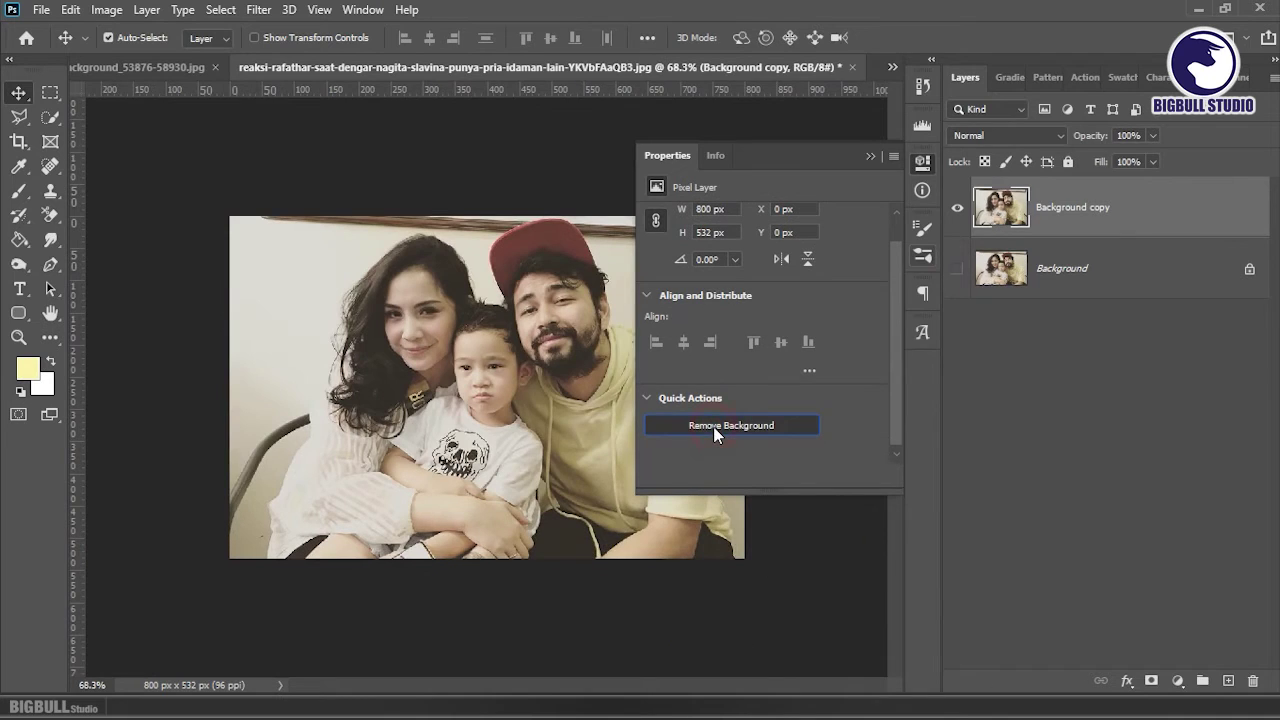
{"action": "left_click", "coordinate": [713, 426]}
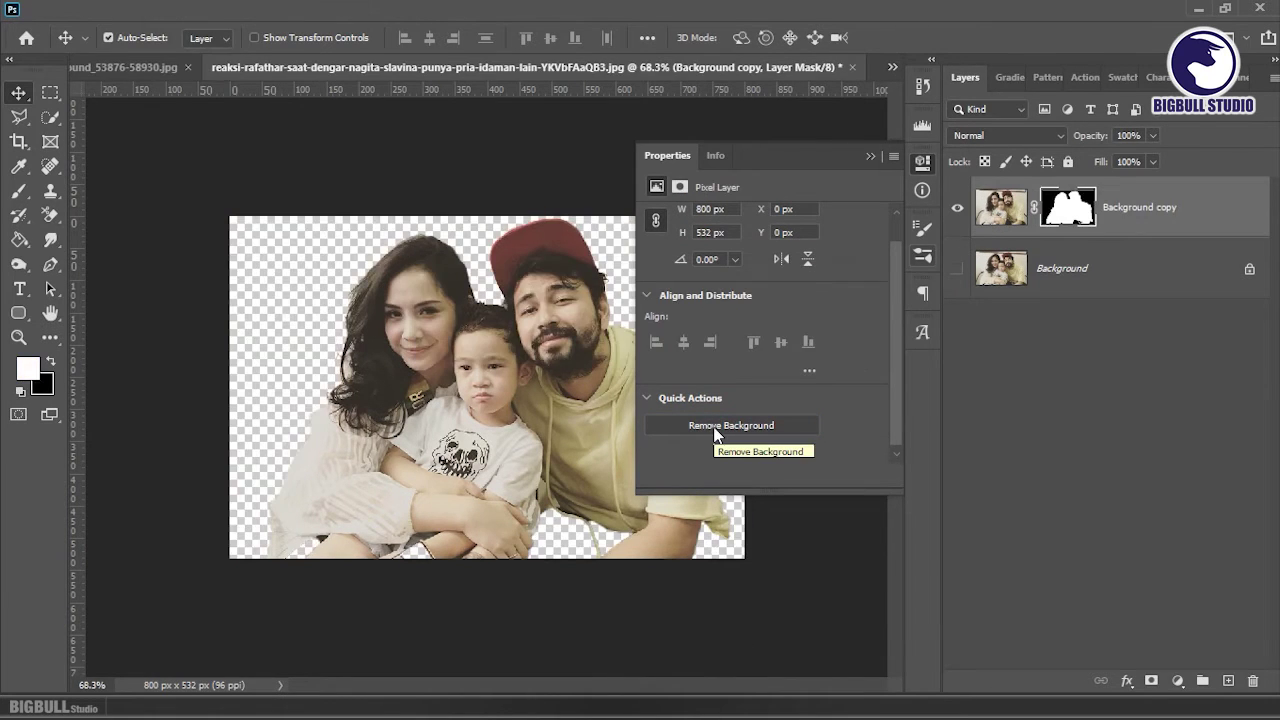
{"action": "left_click", "coordinate": [871, 158]}
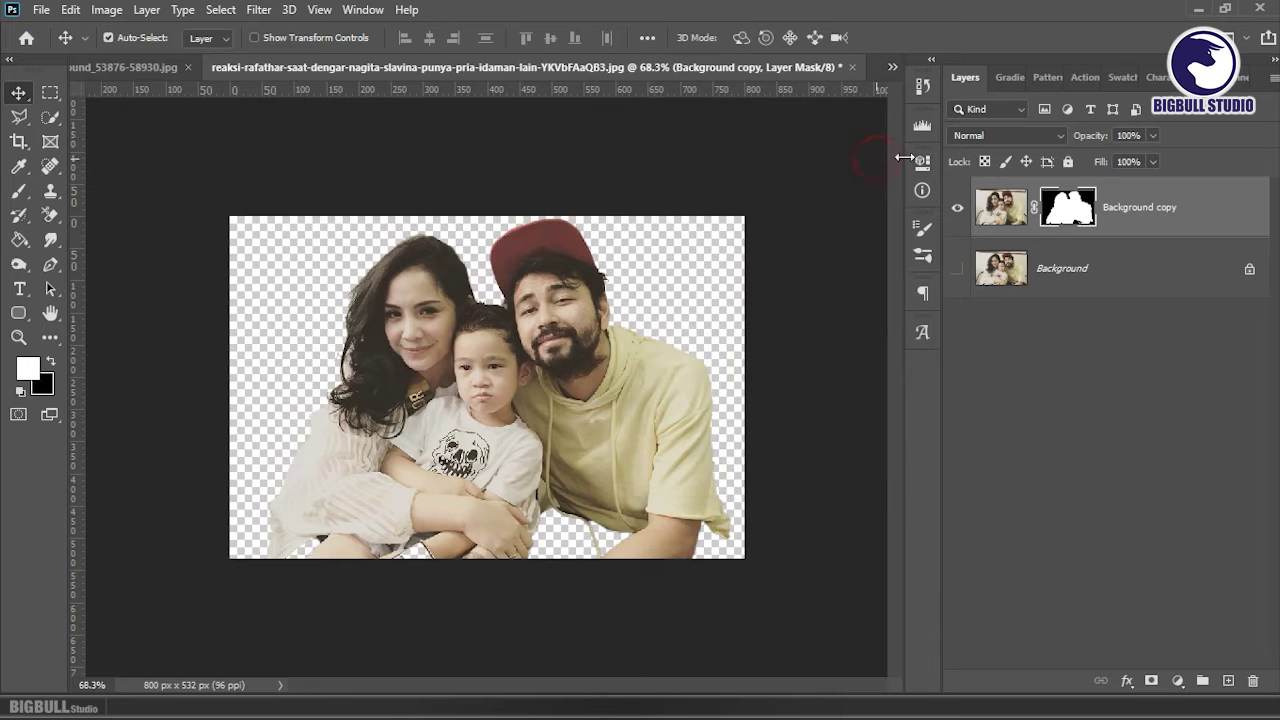
{"action": "left_click", "coordinate": [1146, 205]}
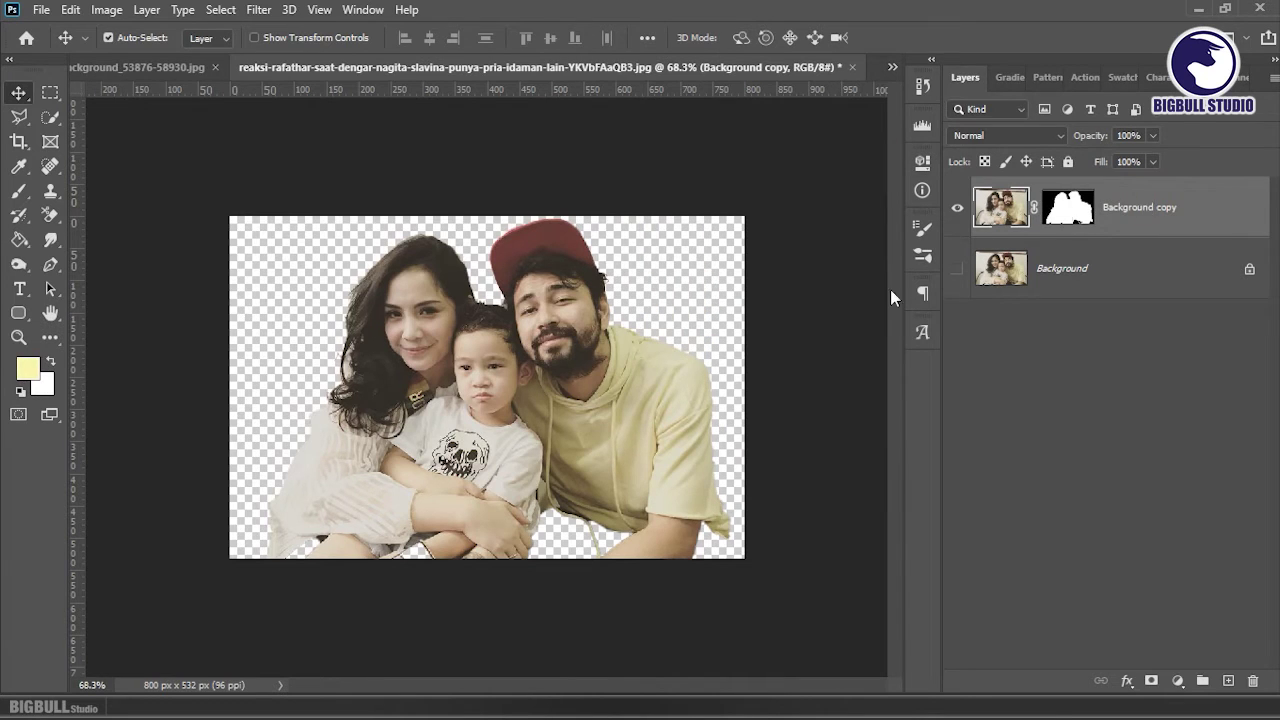
{"action": "key", "text": "ctrl+1"}
- Add a new layer above Background and fill it with bright green
{"action": "left_click", "coordinate": [1066, 264]}
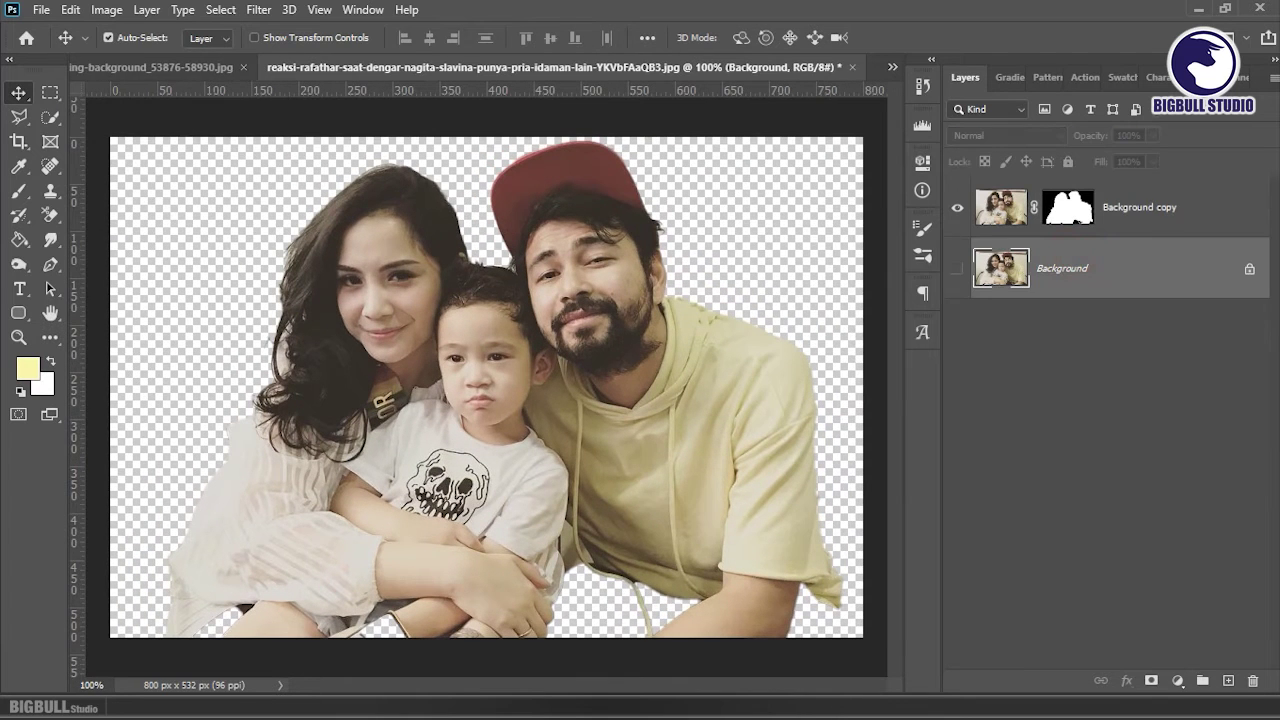
{"action": "left_click", "coordinate": [1228, 681]}
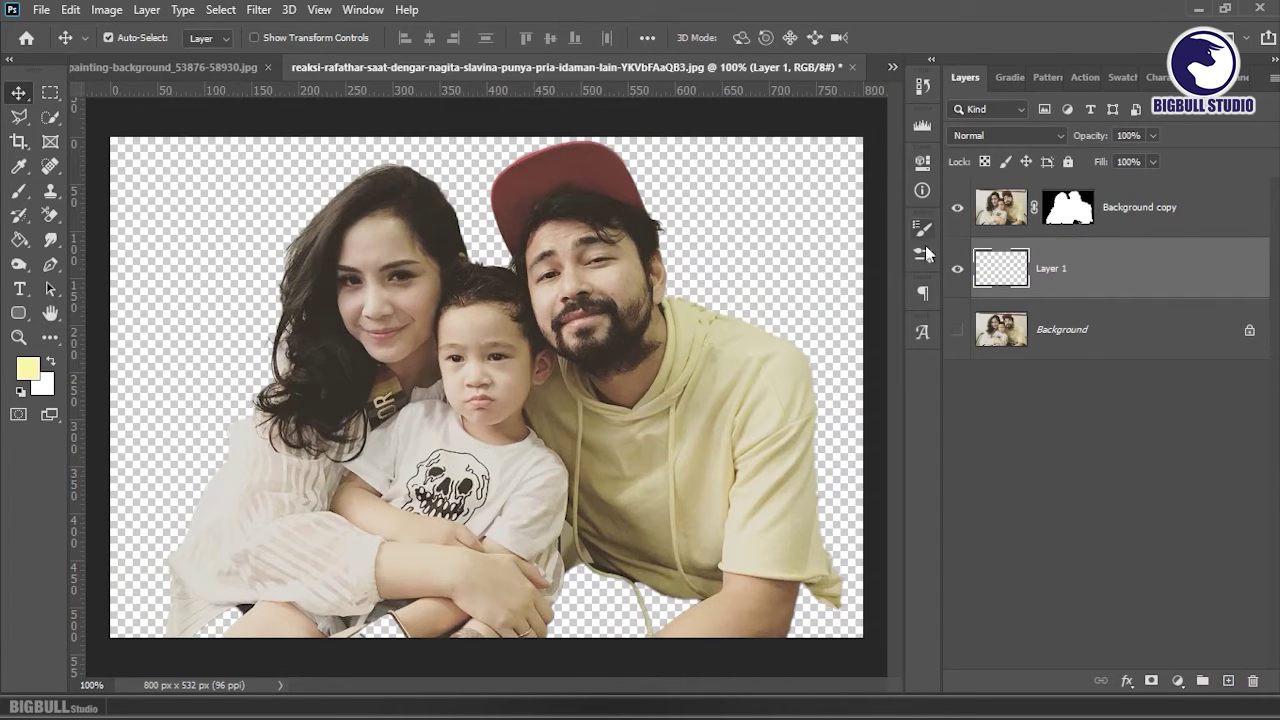
{"action": "left_click", "coordinate": [27, 368]}
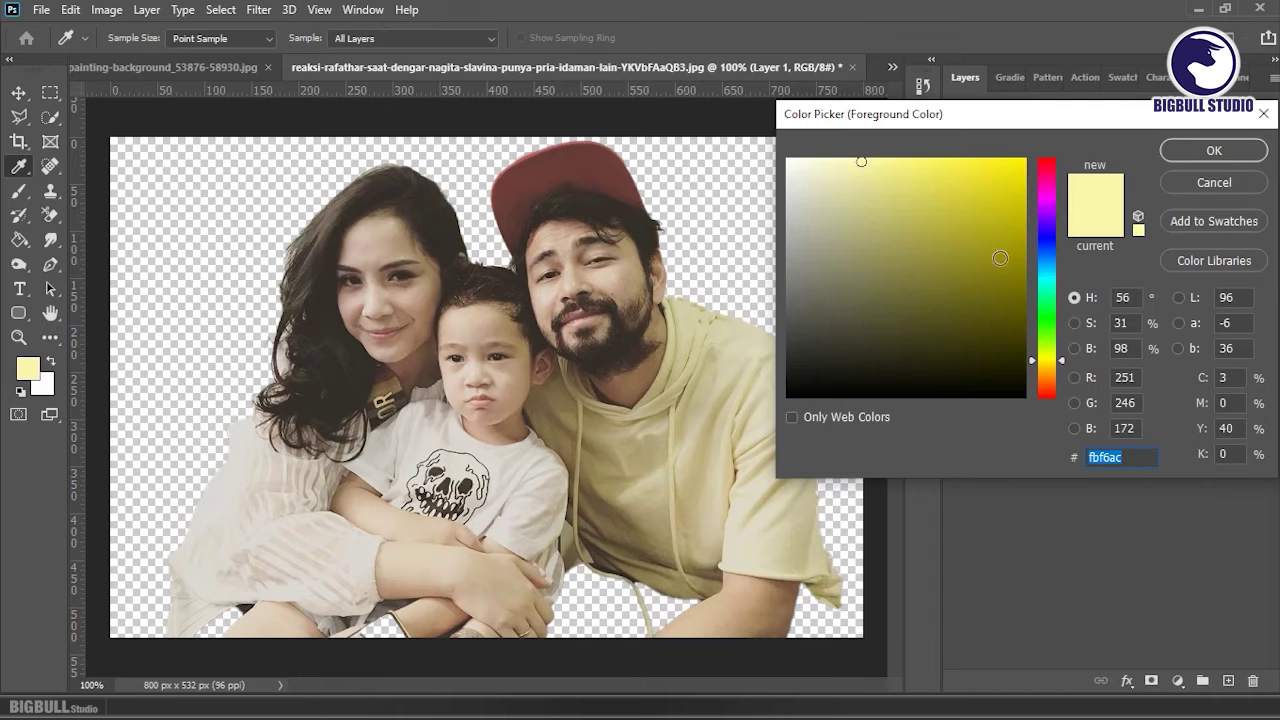
{"action": "left_click", "coordinate": [1046, 319]}
{"action": "left_click", "coordinate": [975, 220]}
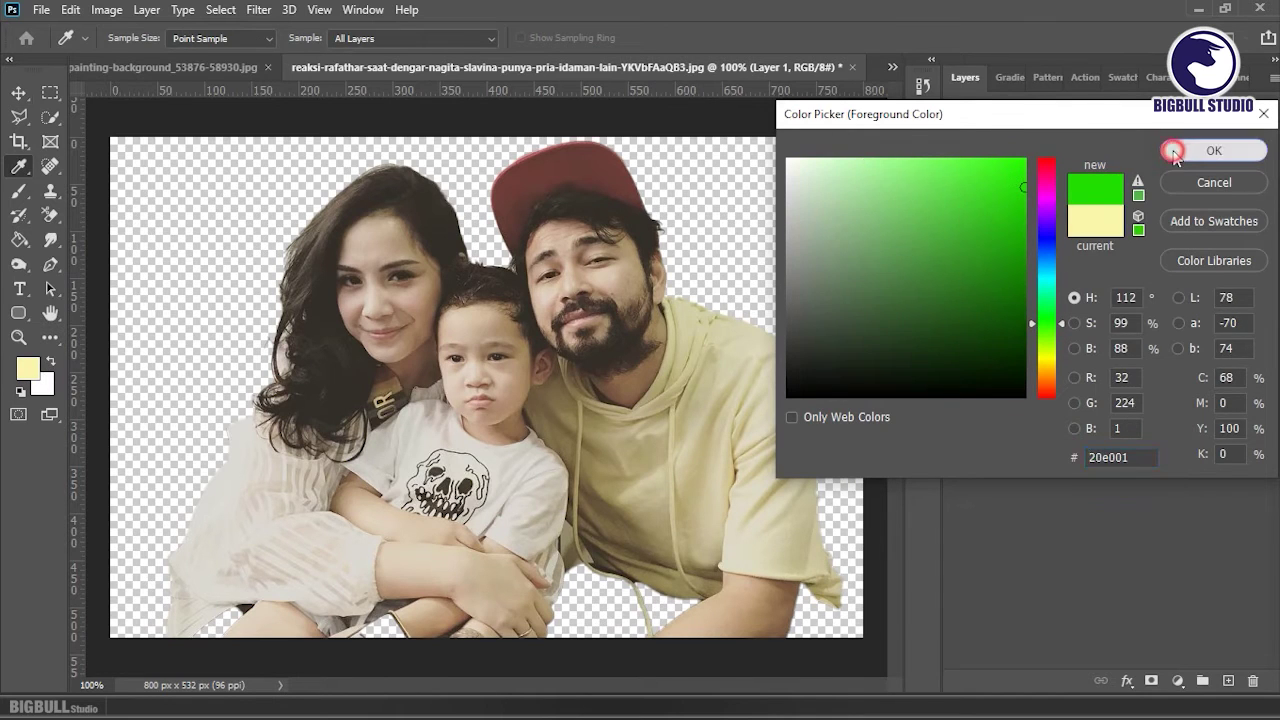
{"action": "left_click", "coordinate": [1177, 155]}
{"action": "key", "text": "alt+BackSpace"}
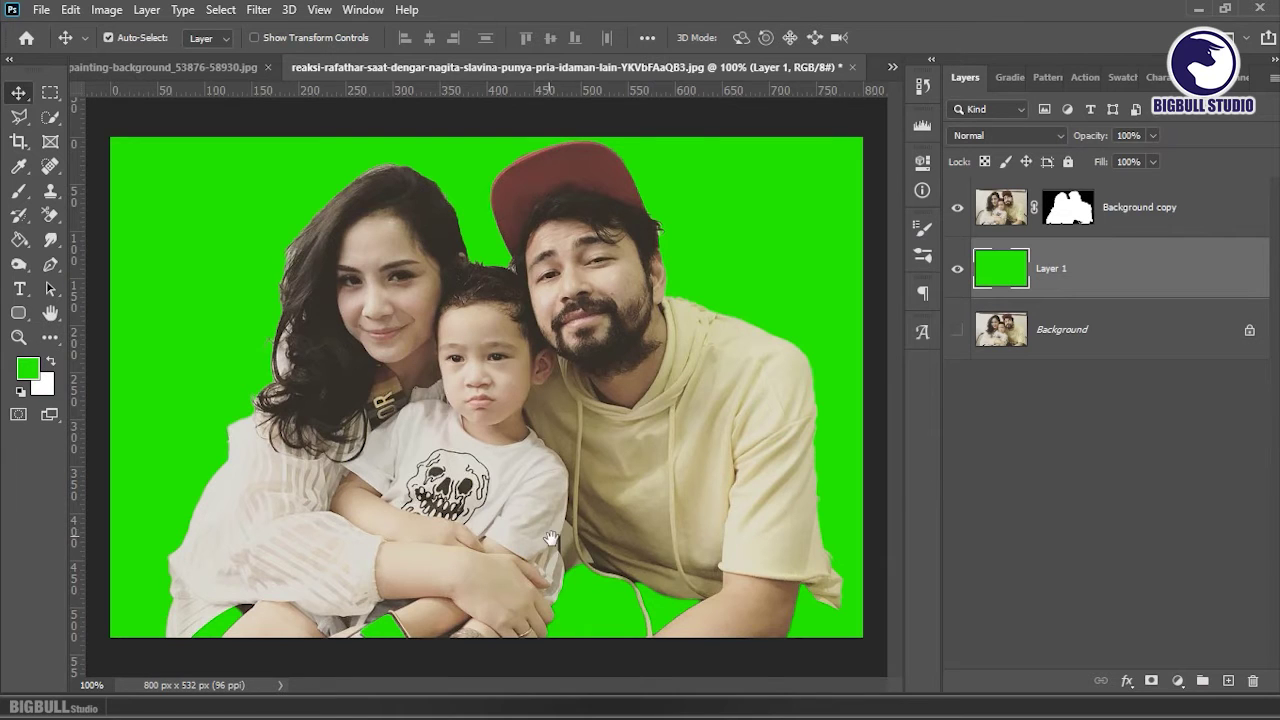
{"action": "scroll", "coordinate": [536, 391], "scroll_direction": "up", "scroll_amount": 1}
{"action": "scroll", "coordinate": [443, 378], "scroll_direction": "down", "scroll_amount": 3}
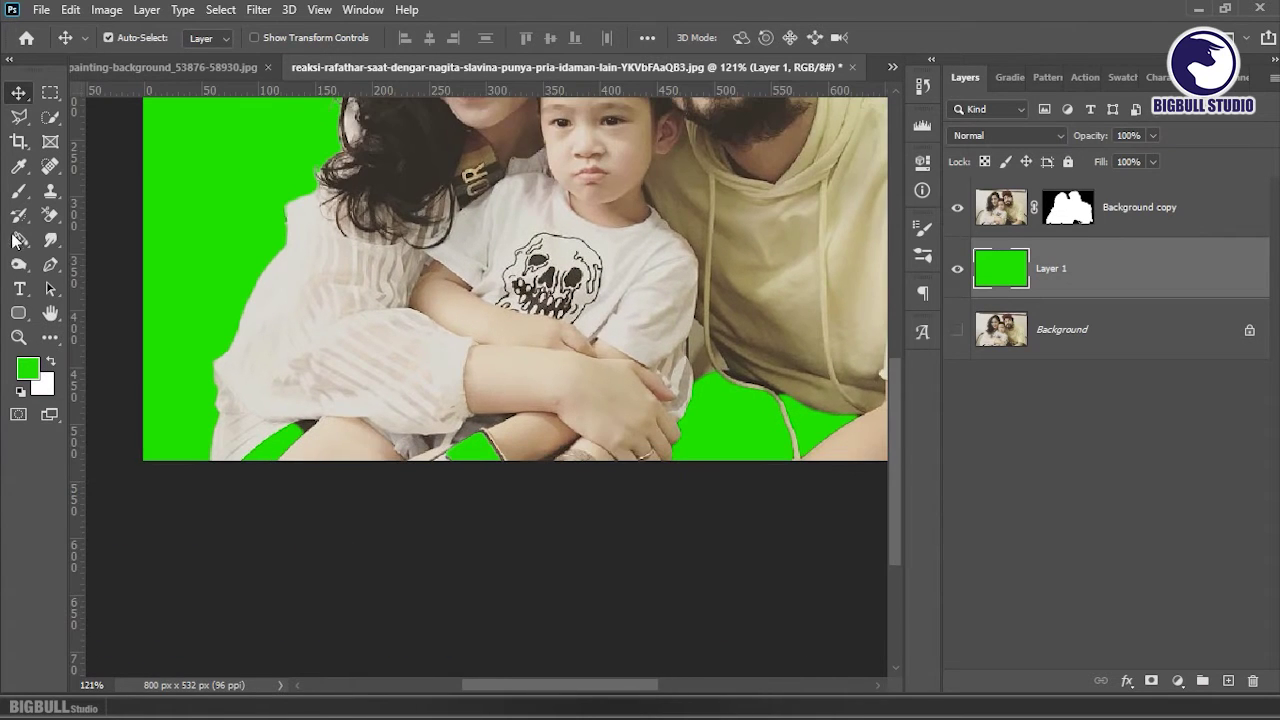
- Trace a Pen path along the bottom of the family photo, below the arms
{"action": "left_click", "coordinate": [50, 264]}
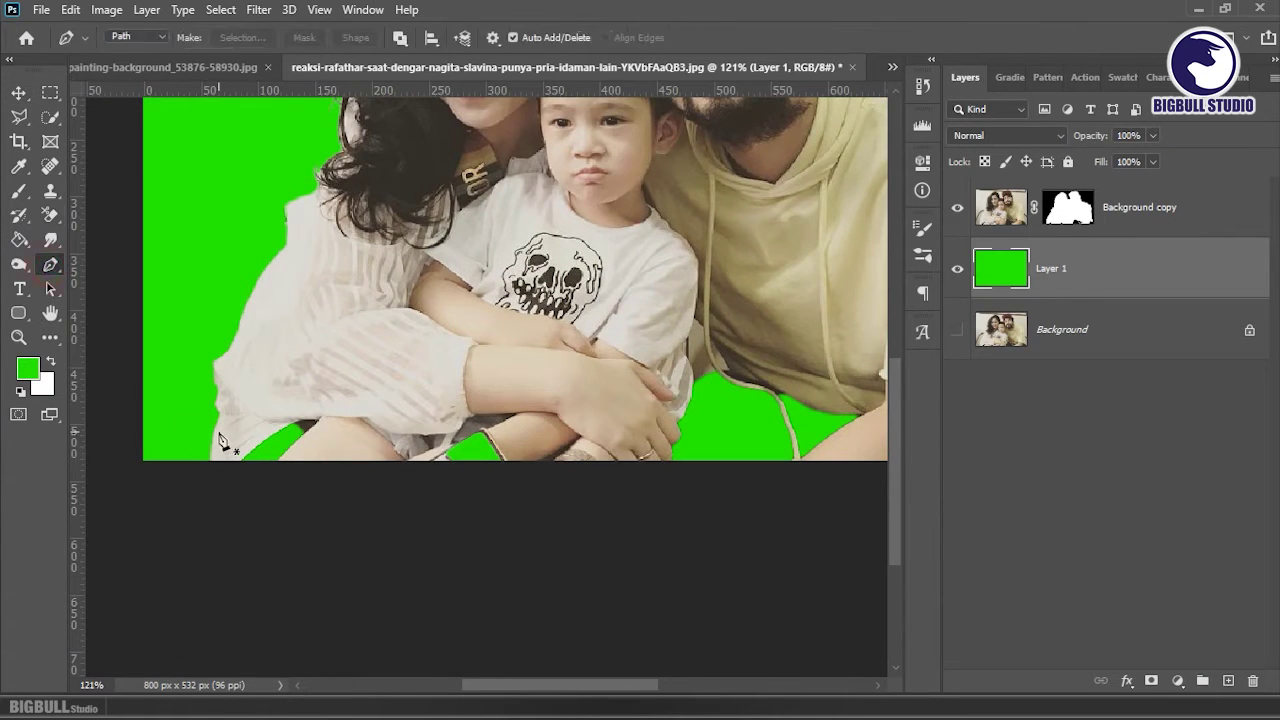
{"action": "left_click", "coordinate": [225, 432]}
{"action": "left_click", "coordinate": [386, 509]}
{"action": "left_click", "coordinate": [614, 523]}
{"action": "scroll", "coordinate": [863, 506], "scroll_direction": "right", "scroll_amount": 3}
{"action": "left_click", "coordinate": [800, 500]}
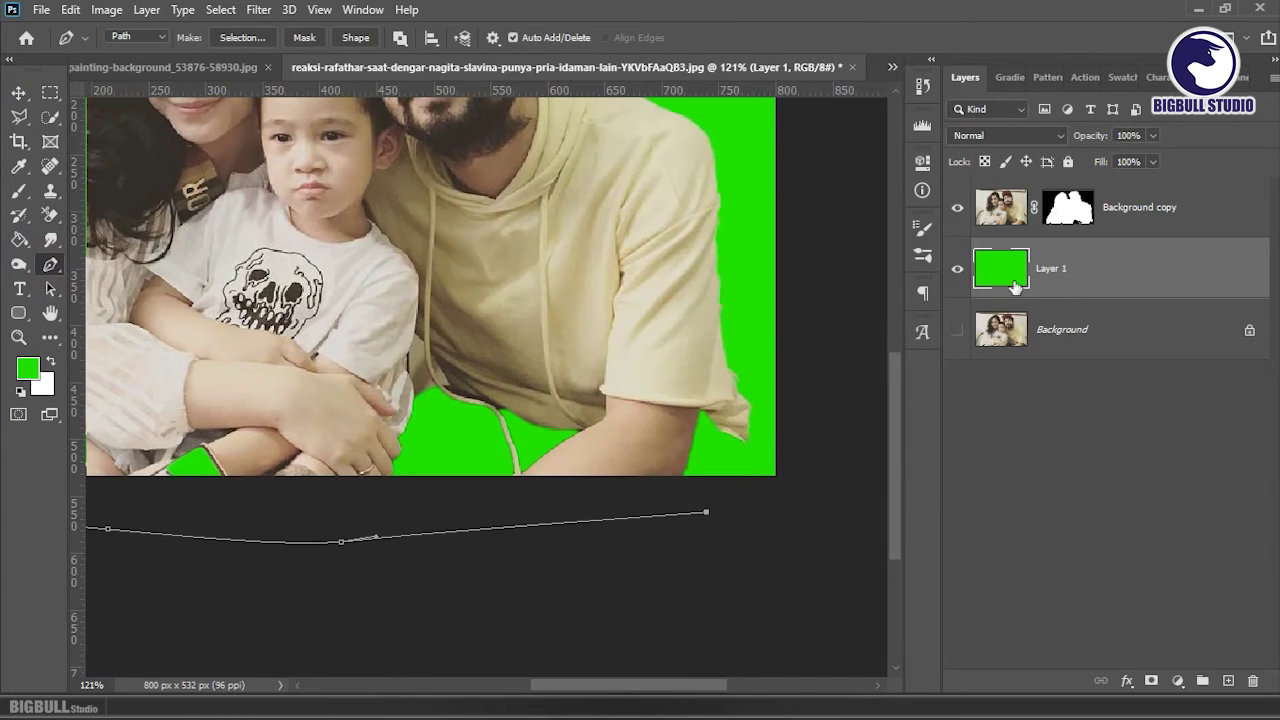
{"action": "left_click", "coordinate": [1088, 208], "text": "shift"}
{"action": "left_click", "coordinate": [1130, 212]}
{"action": "scroll", "coordinate": [783, 503], "scroll_direction": "up", "scroll_amount": 5}
- Continue the path up the man's arm and across the laps back to the lower left
{"action": "left_click", "coordinate": [749, 467]}
{"action": "left_click", "coordinate": [734, 389]}
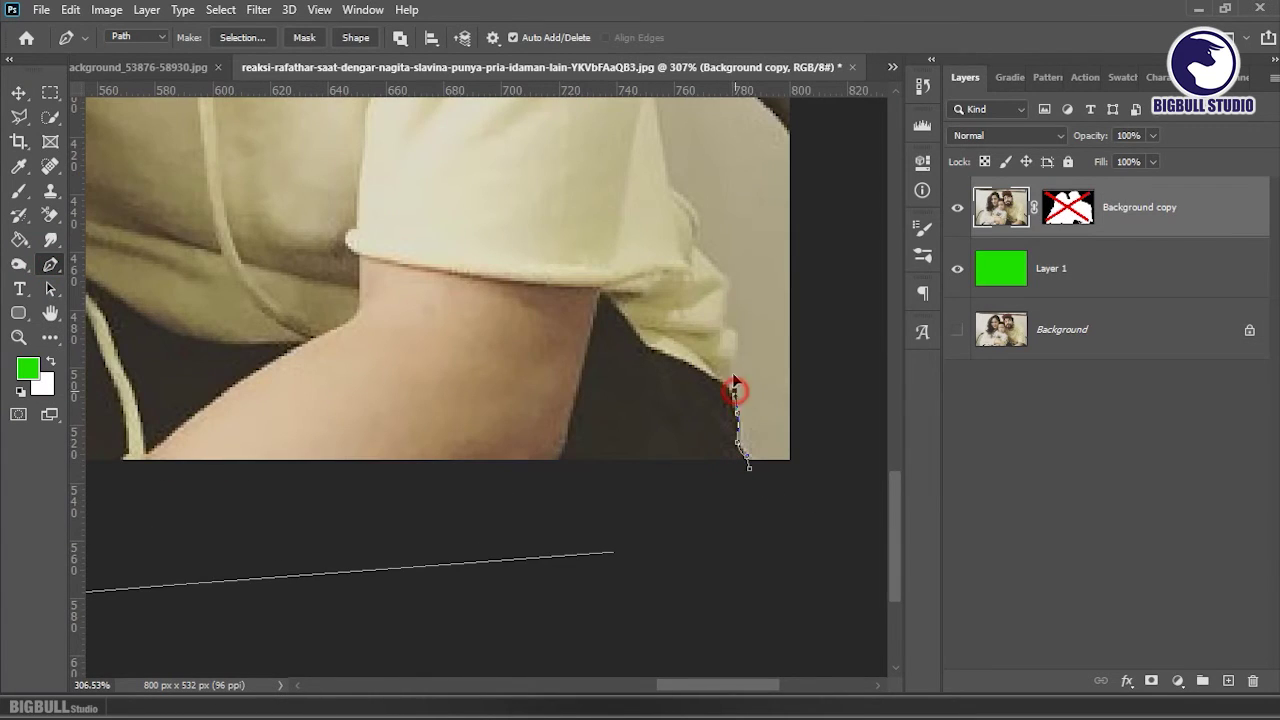
{"action": "left_click", "coordinate": [734, 347]}
{"action": "left_click", "coordinate": [565, 204]}
{"action": "scroll", "coordinate": [605, 272], "scroll_direction": "down", "scroll_amount": 5}
{"action": "left_click", "coordinate": [276, 300]}
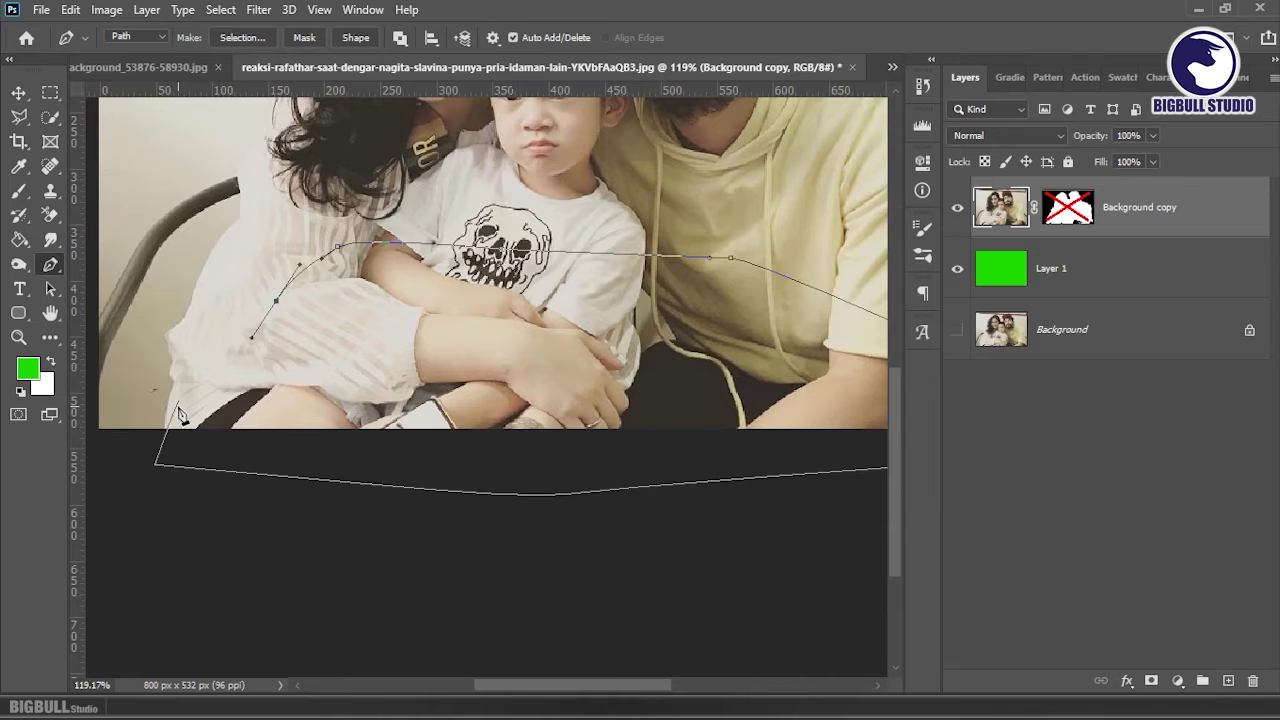
{"action": "left_click", "coordinate": [178, 402]}
{"action": "scroll", "coordinate": [178, 402], "scroll_direction": "down", "scroll_amount": 2}
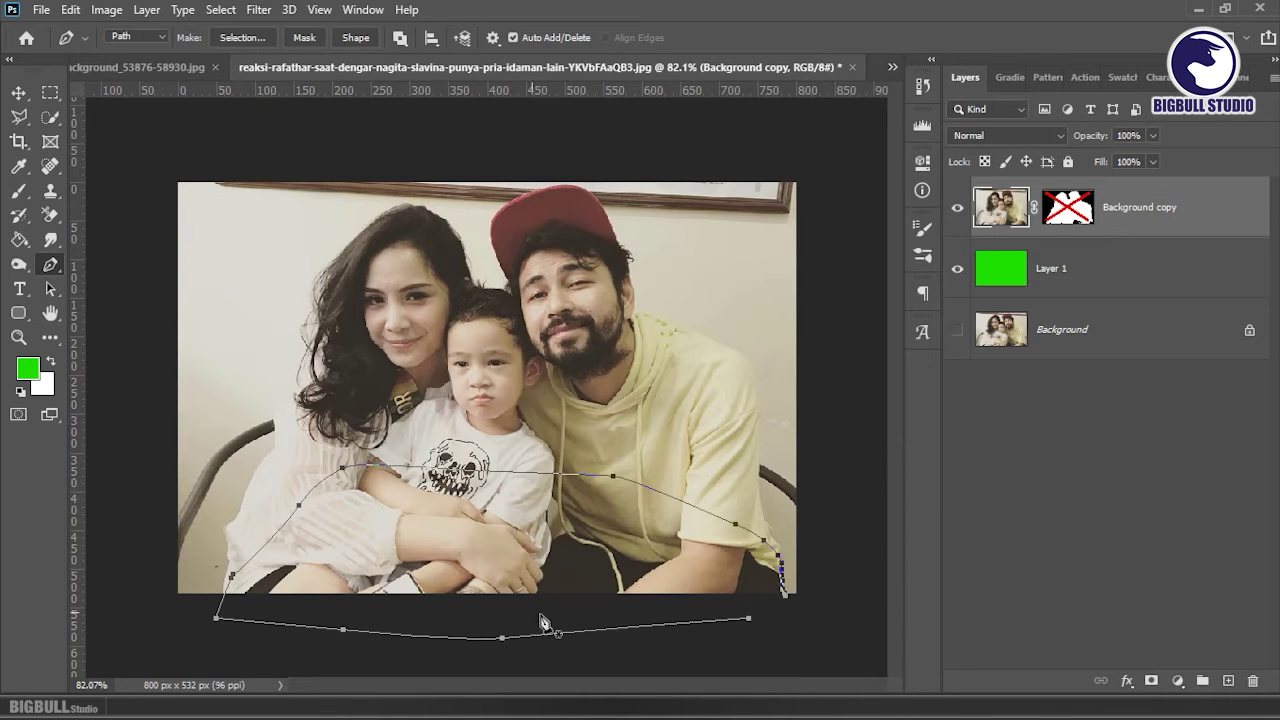
- Turn the path into a 0-feather selection, fill the copy's layer mask white, and deselect
{"action": "right_click", "coordinate": [557, 540]}
{"action": "left_click", "coordinate": [634, 189]}
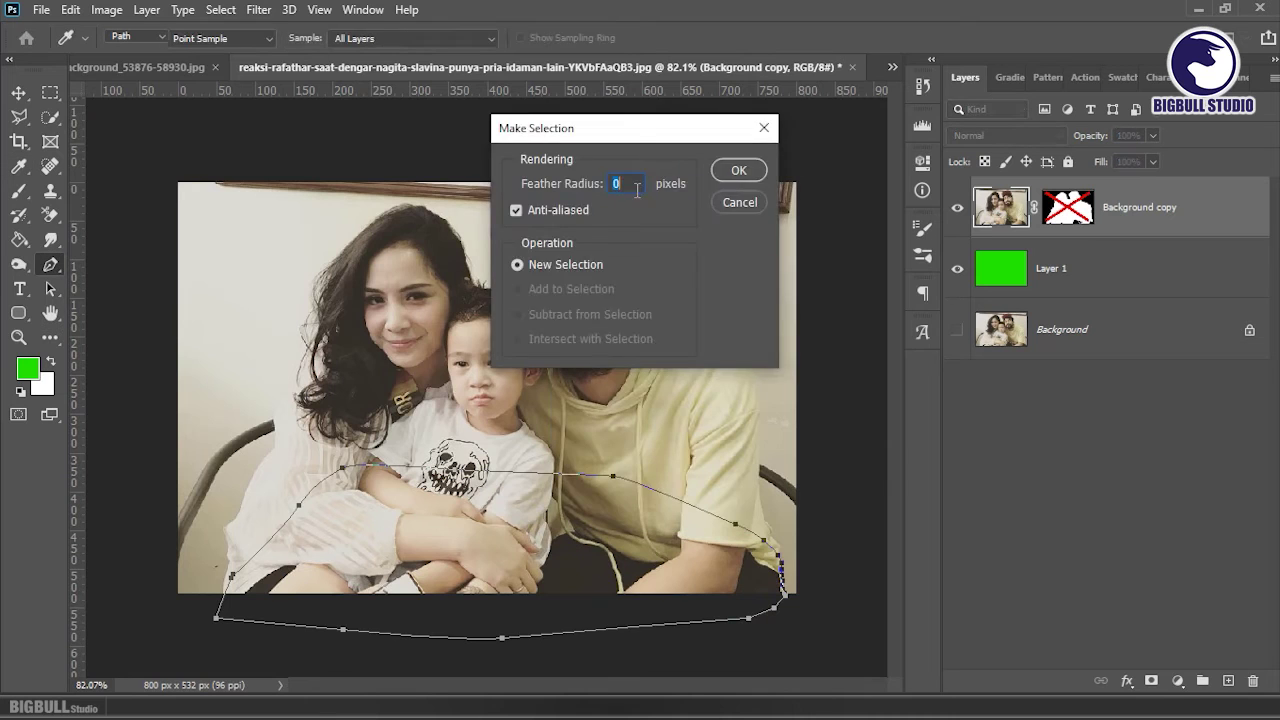
{"action": "key", "text": "Return"}
{"action": "left_click", "coordinate": [1066, 210], "text": "shift"}
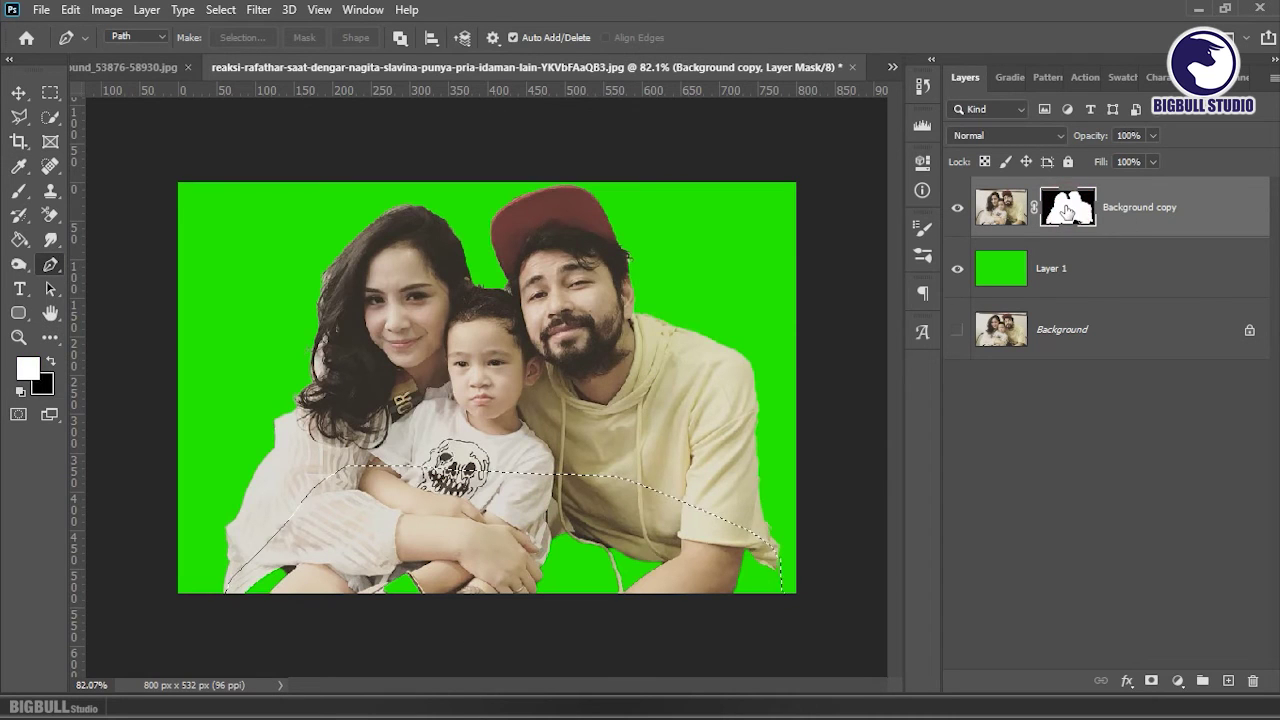
{"action": "key", "text": "alt+BackSpace"}
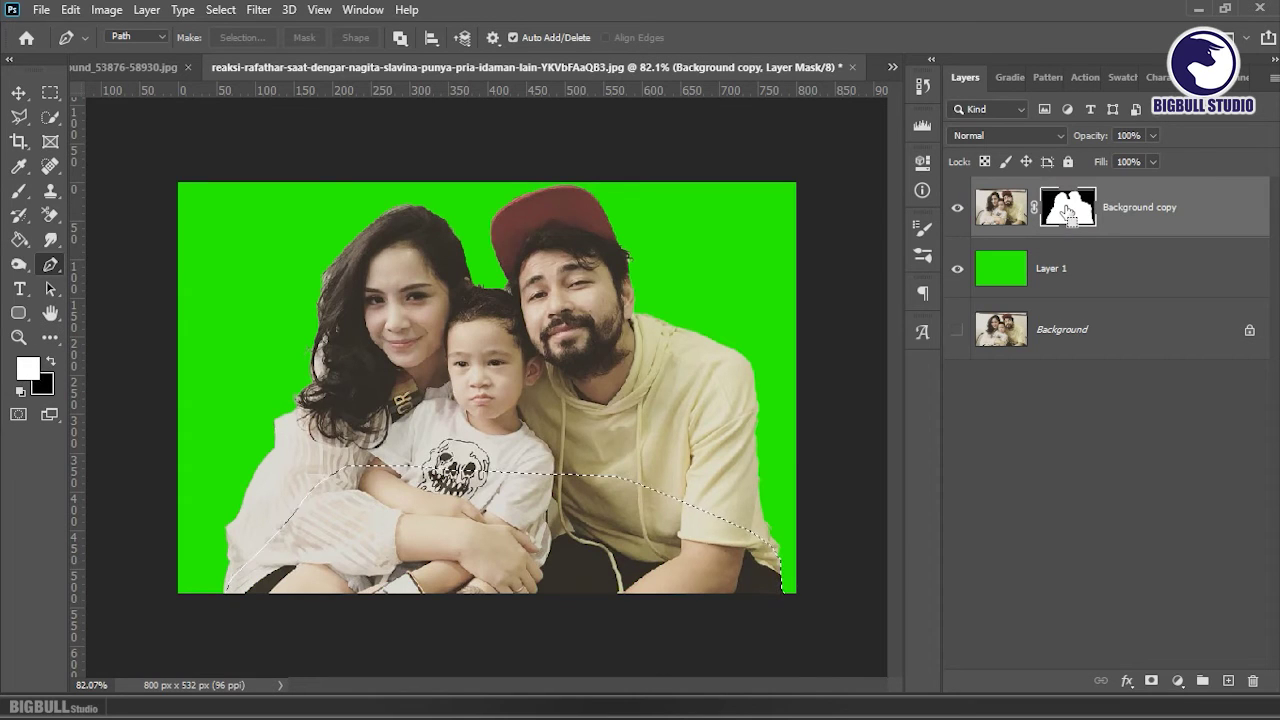
{"action": "key", "text": "ctrl+d"}
- Target the Background copy layer mask and bring up its options
{"action": "key", "text": "v"}
{"action": "left_click", "coordinate": [1001, 207]}
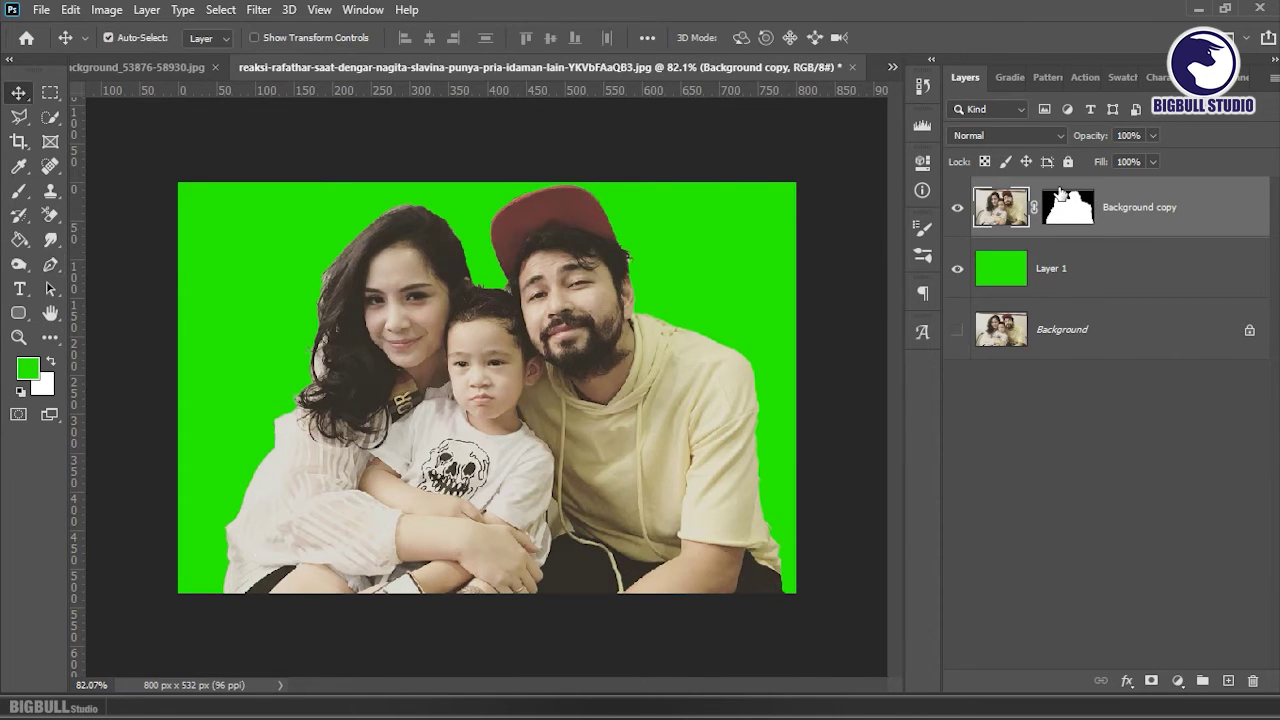
{"action": "left_click", "coordinate": [1078, 202]}
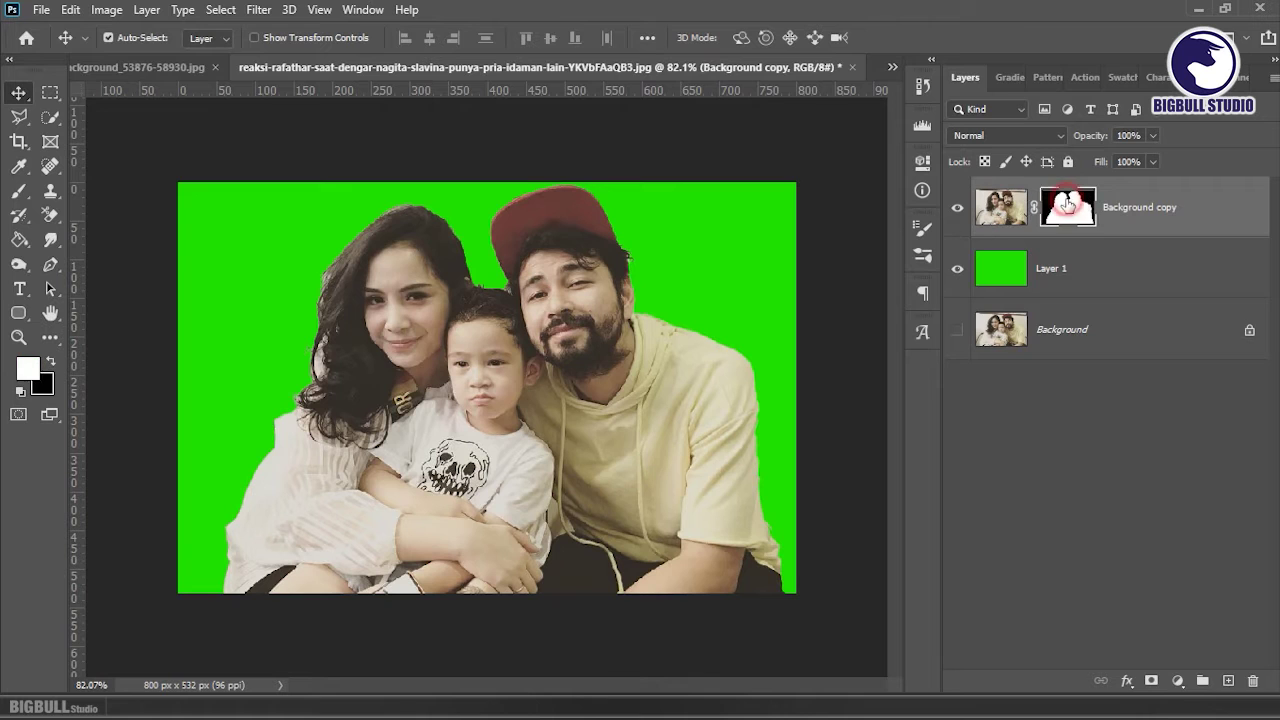
{"action": "right_click", "coordinate": [1068, 205]}
- Open Select and Mask, change the view mode, and zoom in on the woman's hair edge
{"action": "left_click", "coordinate": [1110, 345]}
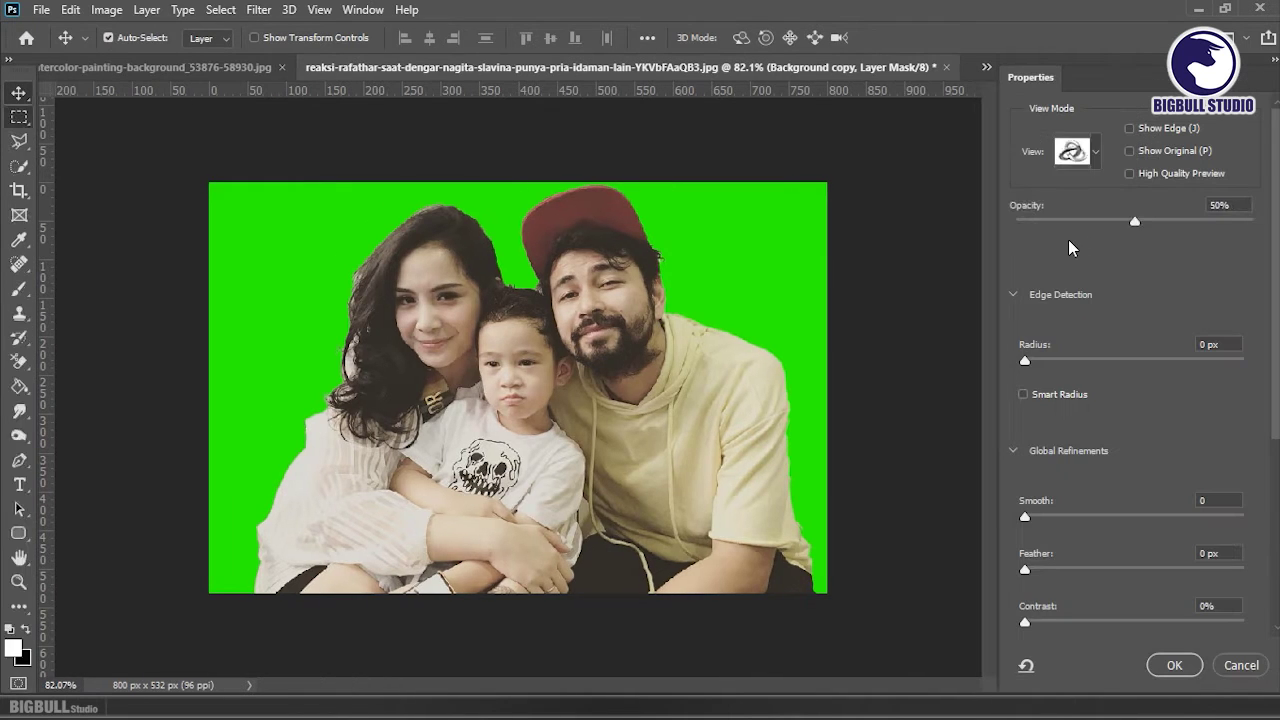
{"action": "key", "text": "y"}
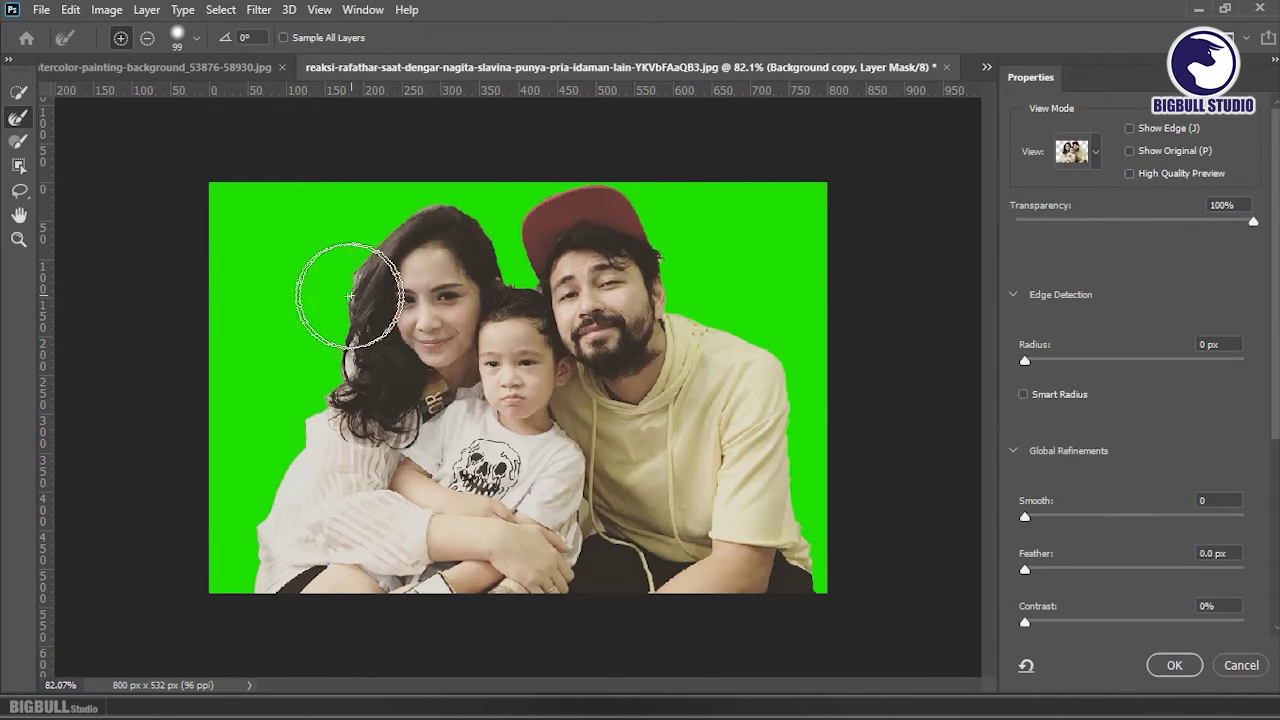
{"action": "left_click", "coordinate": [16, 240]}
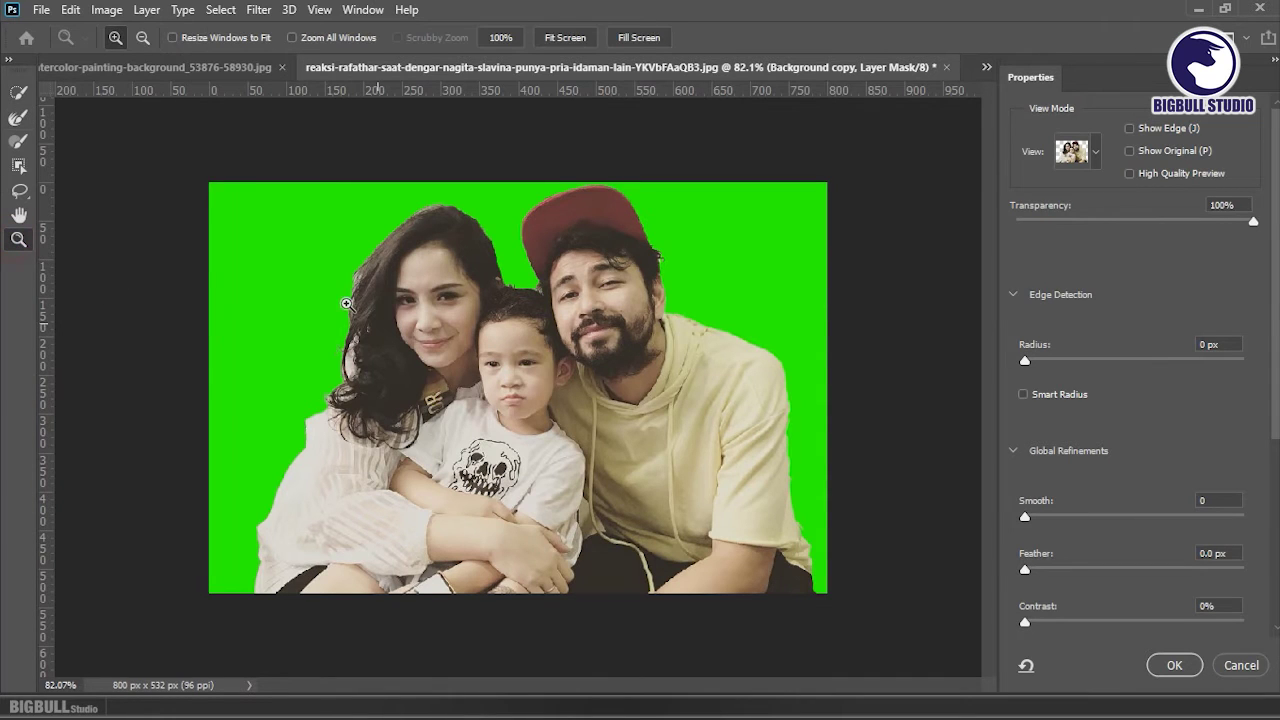
{"action": "left_click_drag", "start_coordinate": [319, 265], "coordinate": [410, 335]}
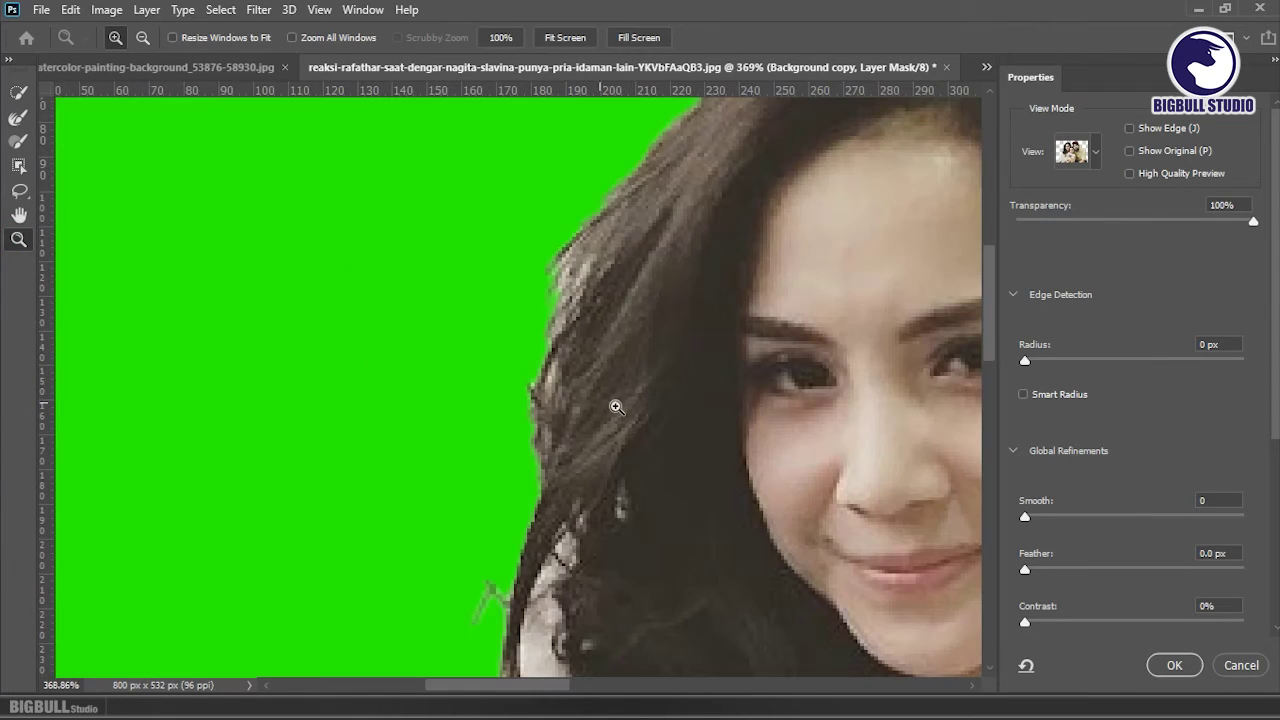
{"action": "scroll", "coordinate": [617, 407], "scroll_direction": "down", "scroll_amount": 3}
{"action": "left_click_drag", "start_coordinate": [603, 337], "coordinate": [588, 318]}
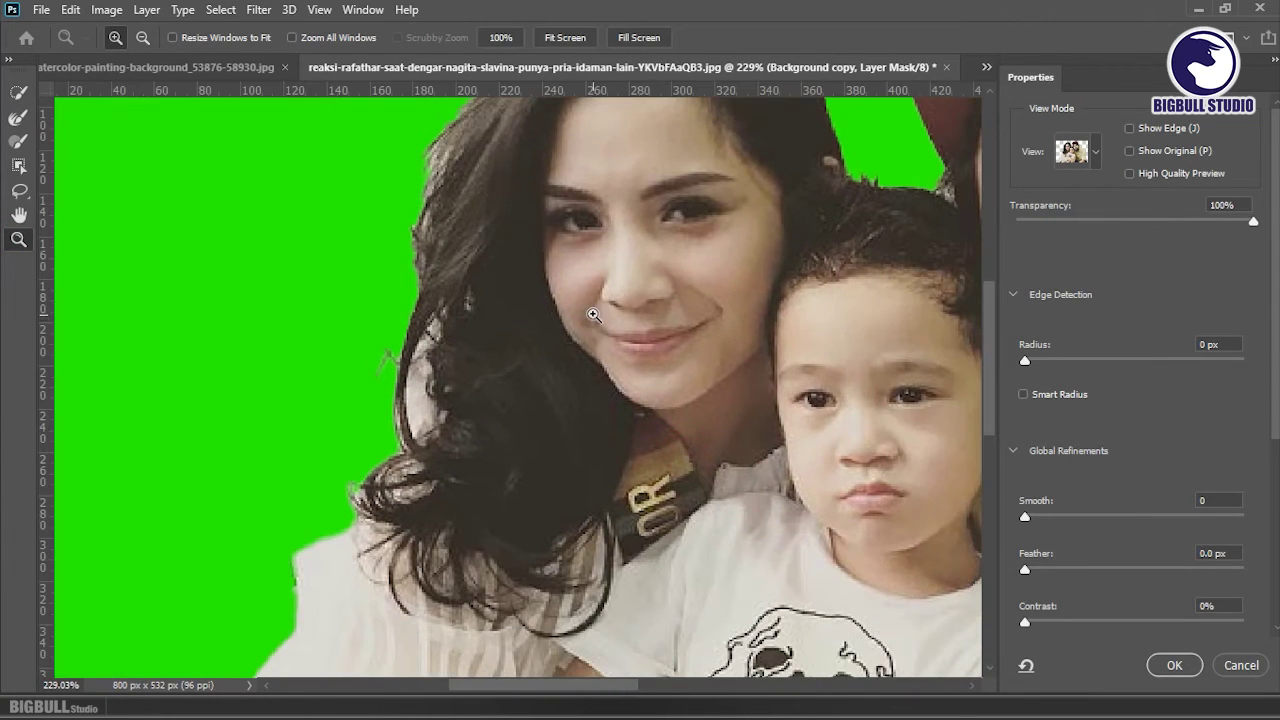
- Brush the woman's hair edge with a small, very soft Refine Edge Brush
{"action": "left_click", "coordinate": [18, 117]}
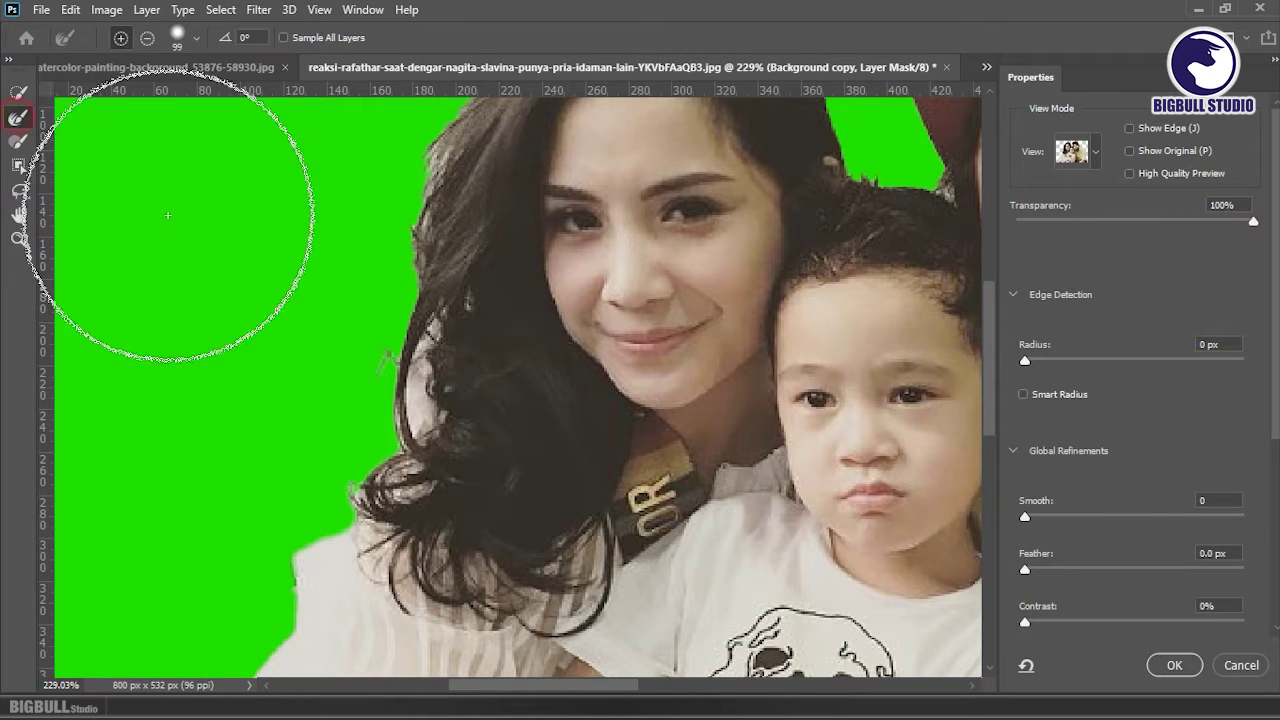
{"action": "right_click", "coordinate": [428, 380]}
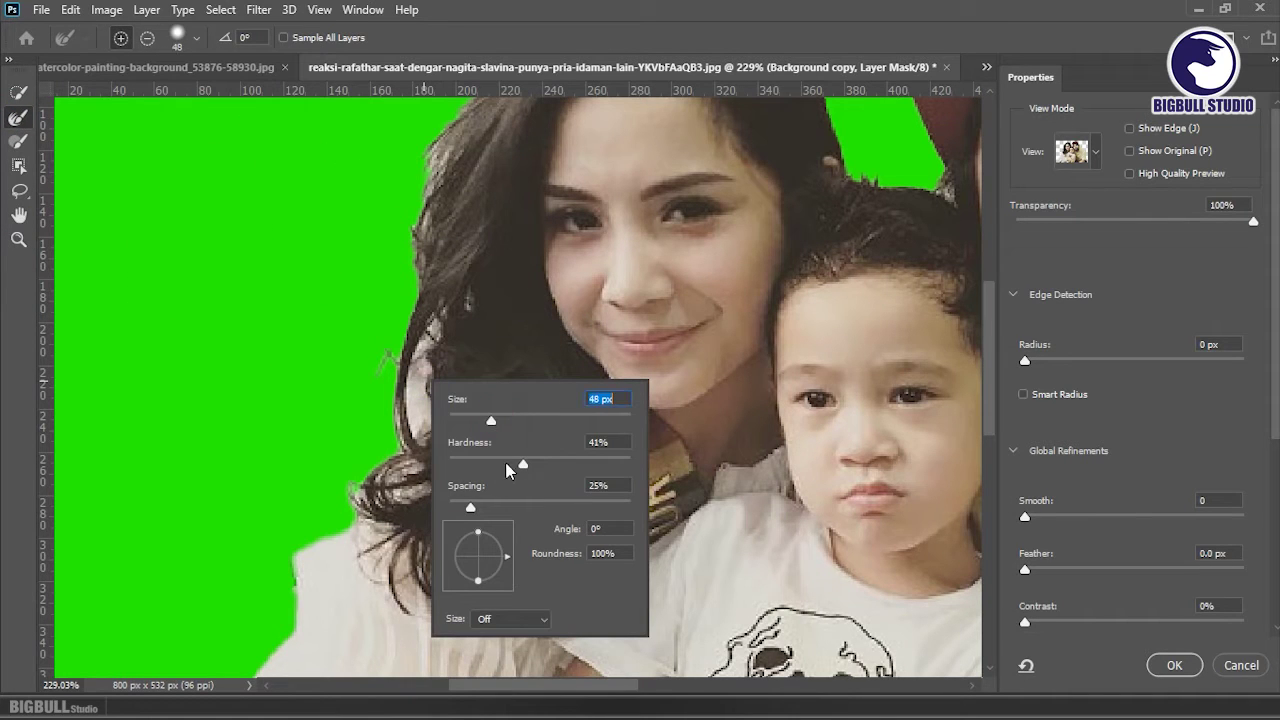
{"action": "left_click_drag", "start_coordinate": [507, 464], "coordinate": [478, 465]}
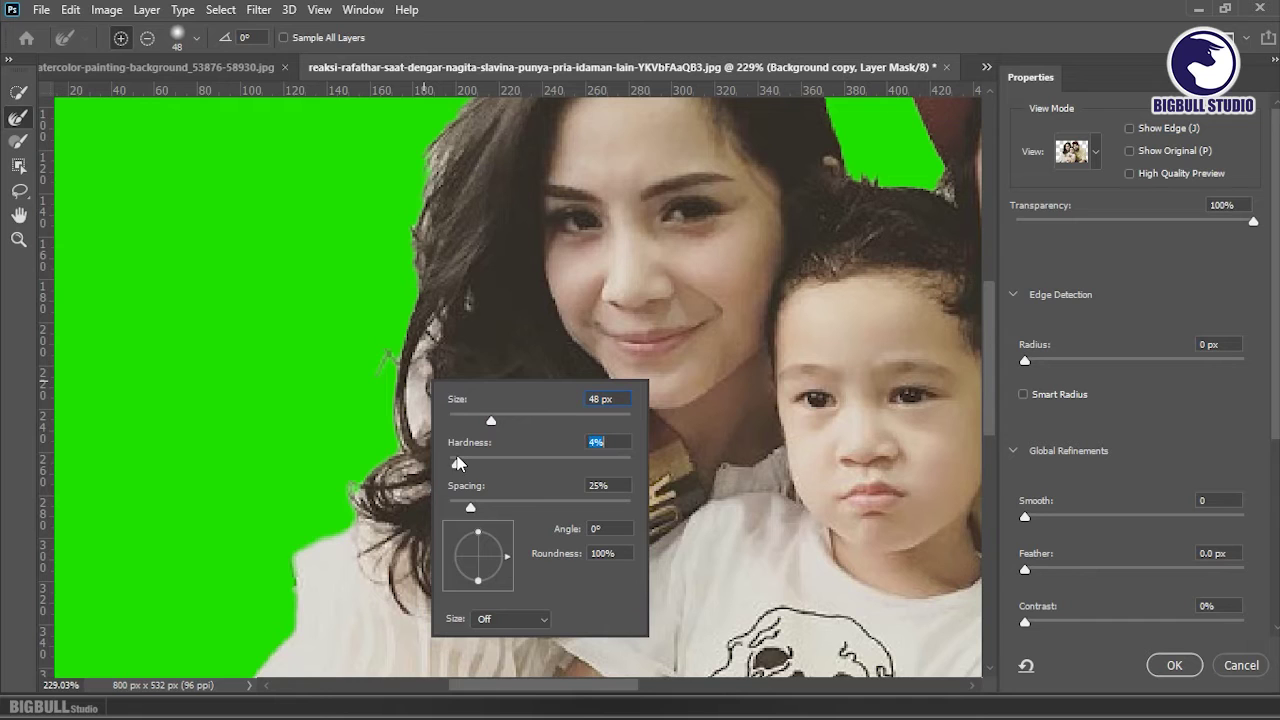
{"action": "mouse_move", "coordinate": [491, 420]}
{"action": "left_mouse_down"}
{"action": "mouse_move", "coordinate": [456, 421]}
{"action": "mouse_move", "coordinate": [434, 309]}
{"action": "mouse_move", "coordinate": [435, 140]}
{"action": "mouse_move", "coordinate": [410, 420]}
{"action": "left_mouse_up"}
{"action": "left_click", "coordinate": [380, 343]}
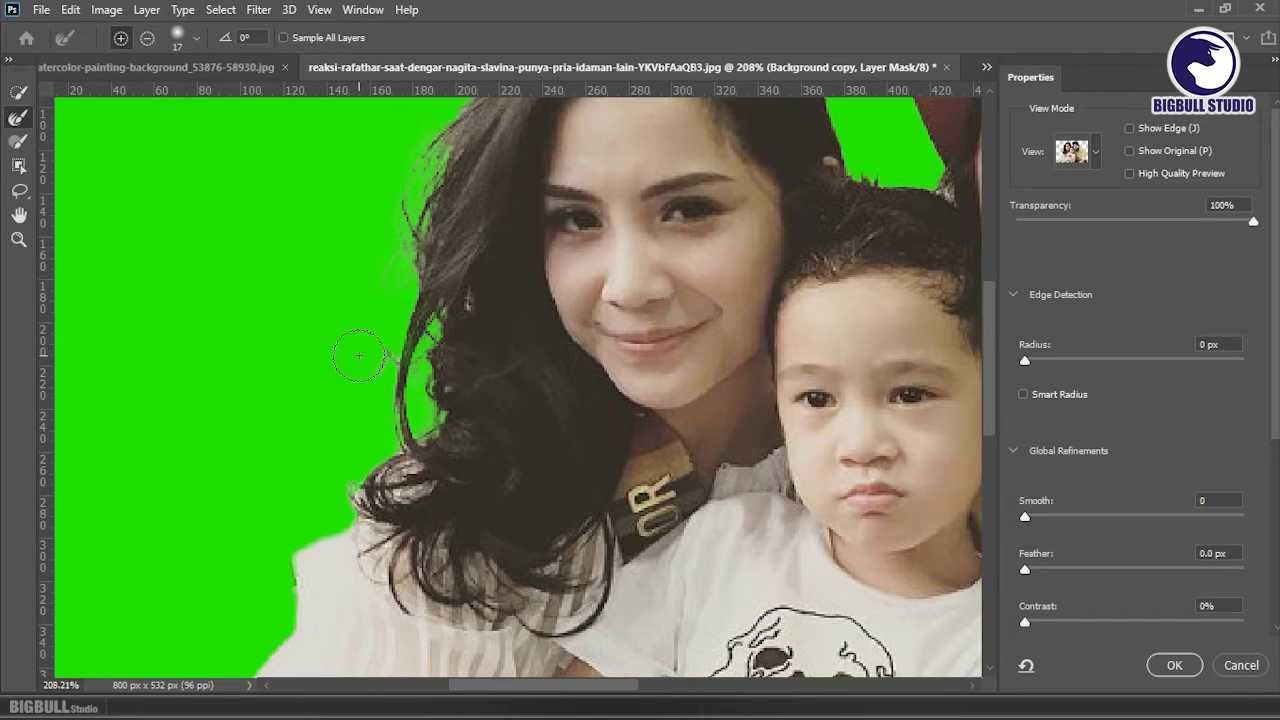
{"action": "scroll", "coordinate": [358, 355], "scroll_direction": "down", "scroll_amount": 2}
{"action": "scroll", "coordinate": [471, 194], "scroll_direction": "up", "scroll_amount": 3}
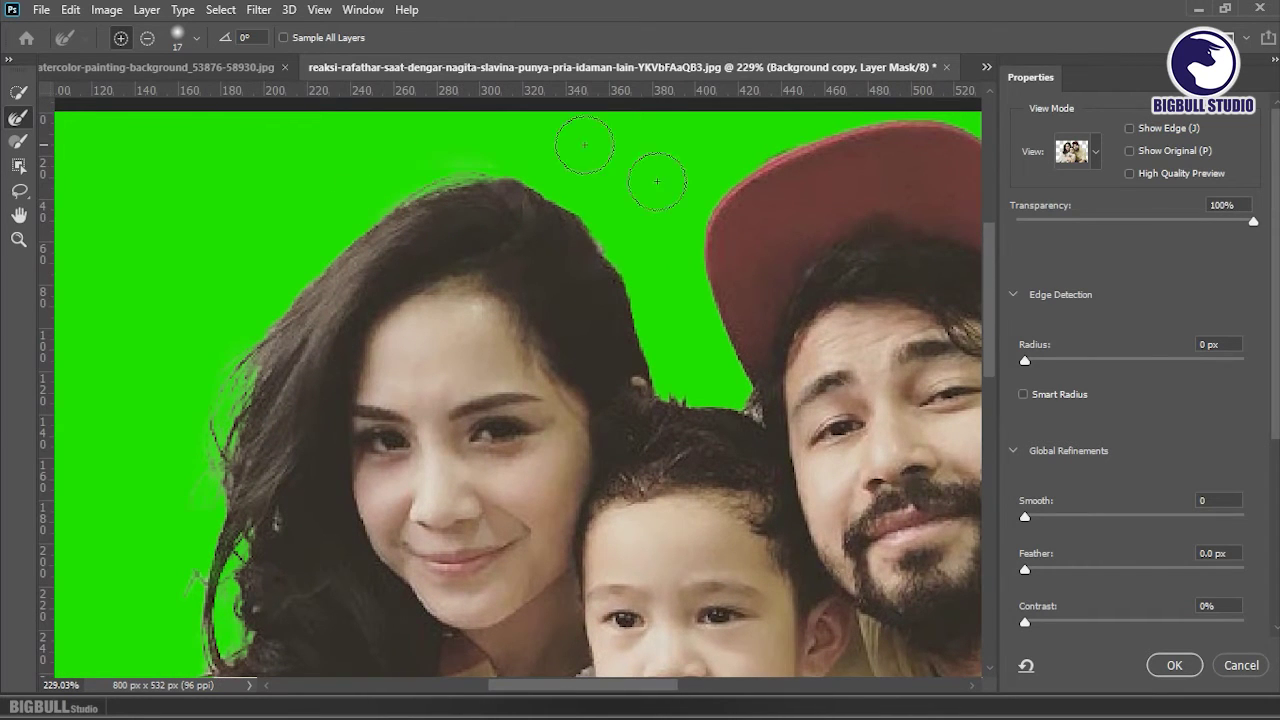
{"action": "scroll", "coordinate": [532, 246], "scroll_direction": "down", "scroll_amount": 1}
{"action": "scroll", "coordinate": [514, 300], "scroll_direction": "up", "scroll_amount": 3}
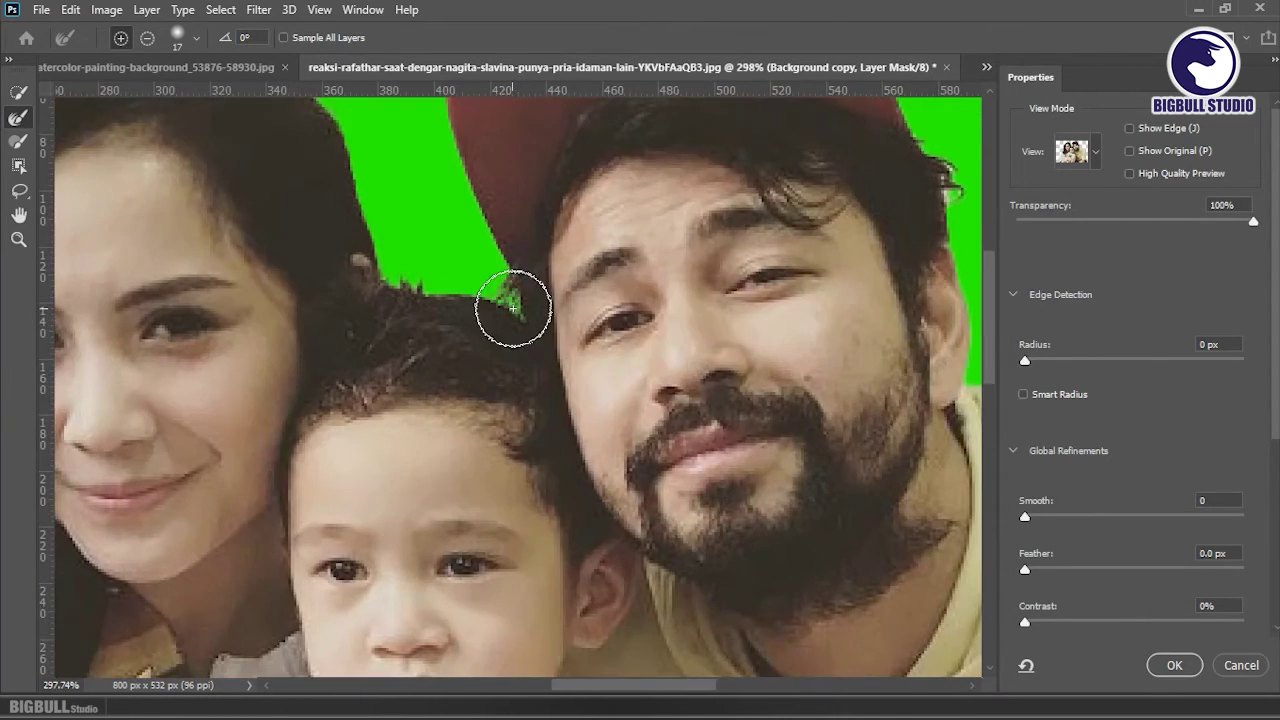
{"action": "scroll", "coordinate": [512, 308], "scroll_direction": "down", "scroll_amount": 3}
{"action": "scroll", "coordinate": [690, 175], "scroll_direction": "down", "scroll_amount": 1}
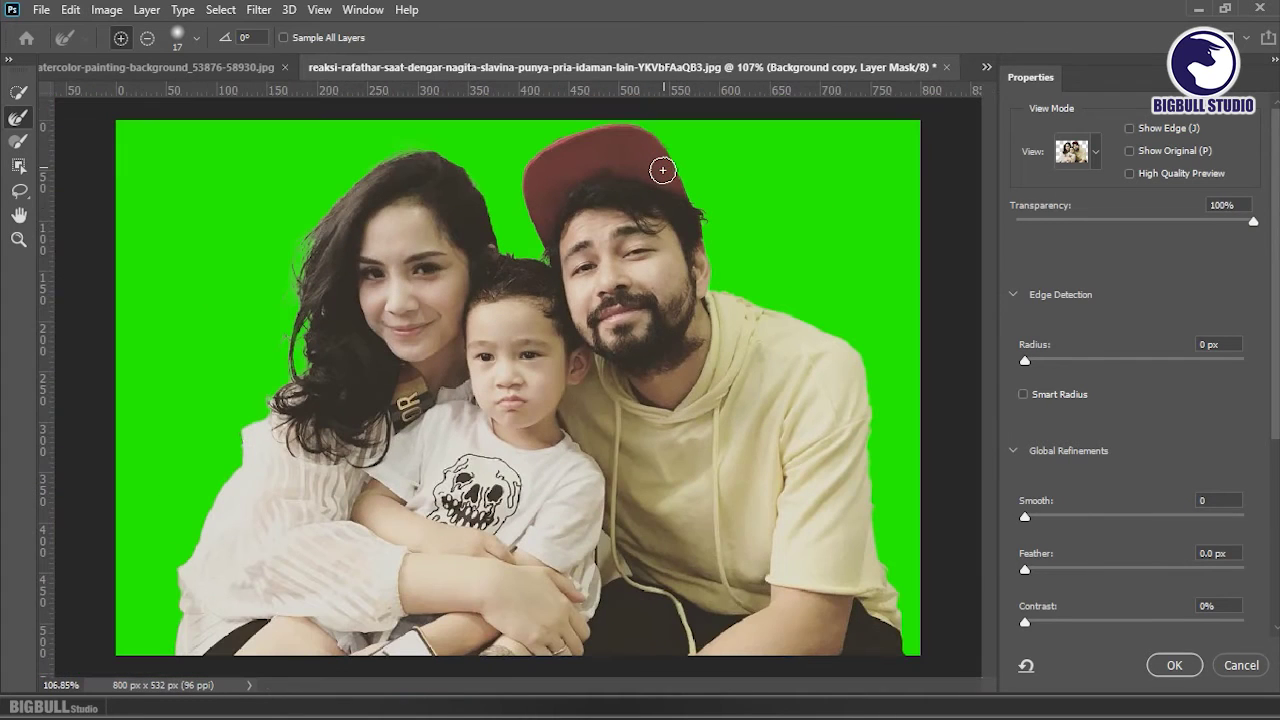
{"action": "scroll", "coordinate": [662, 170], "scroll_direction": "down", "scroll_amount": 1}
{"action": "scroll", "coordinate": [655, 175], "scroll_direction": "down", "scroll_amount": 1}
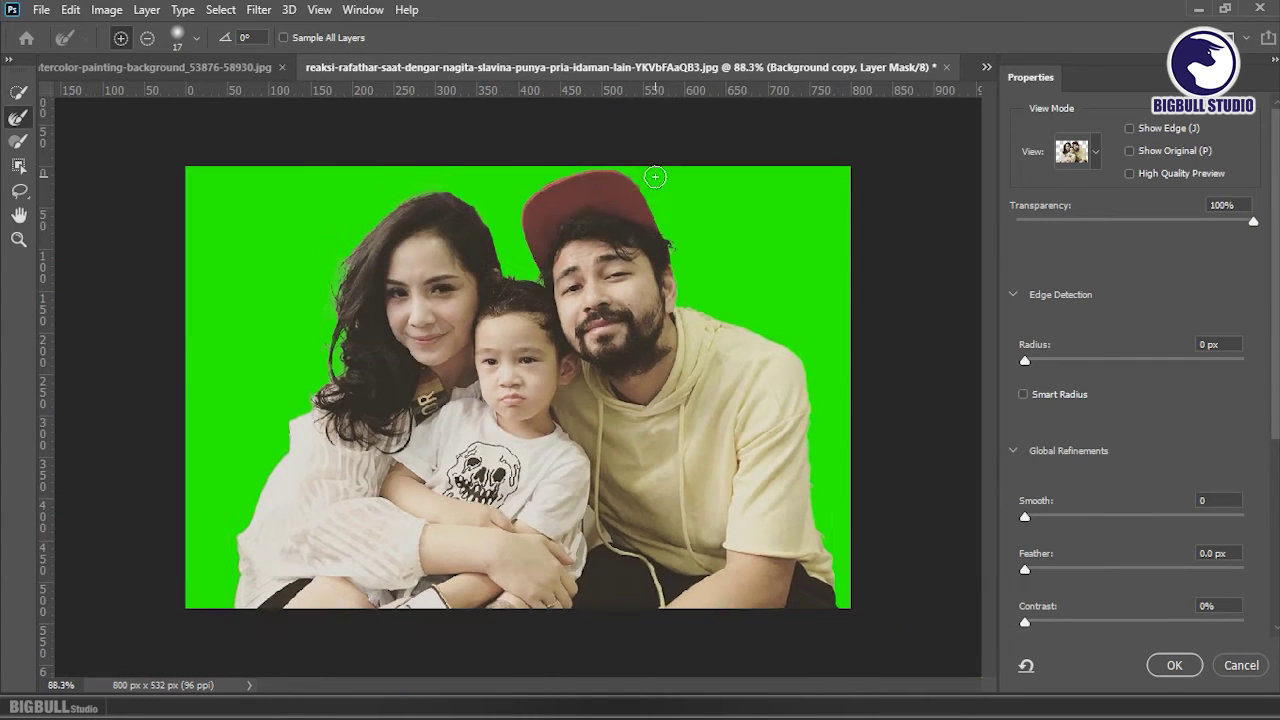
{"action": "scroll", "coordinate": [1233, 587], "scroll_direction": "down", "scroll_amount": 5}
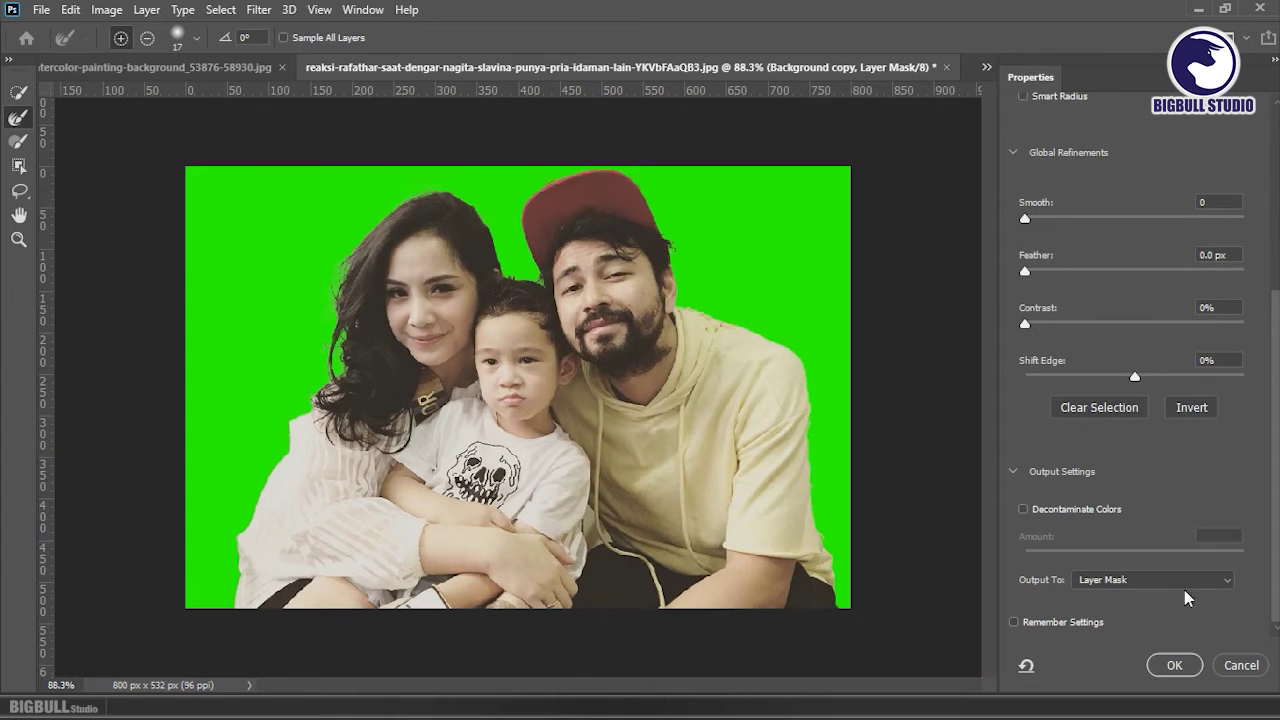
- Apply the refined edges as a layer mask and drag Background copy into Tutorial Photobook
{"action": "left_click", "coordinate": [1178, 665]}
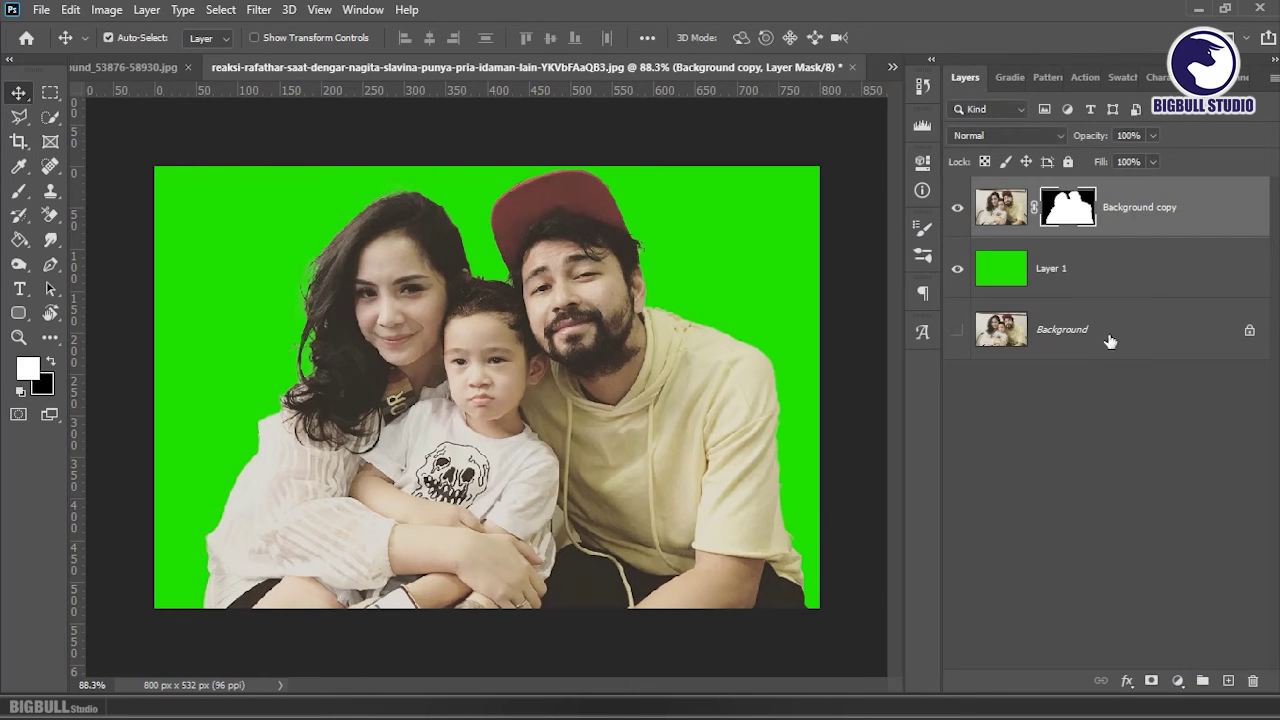
{"action": "left_click", "coordinate": [1133, 212]}
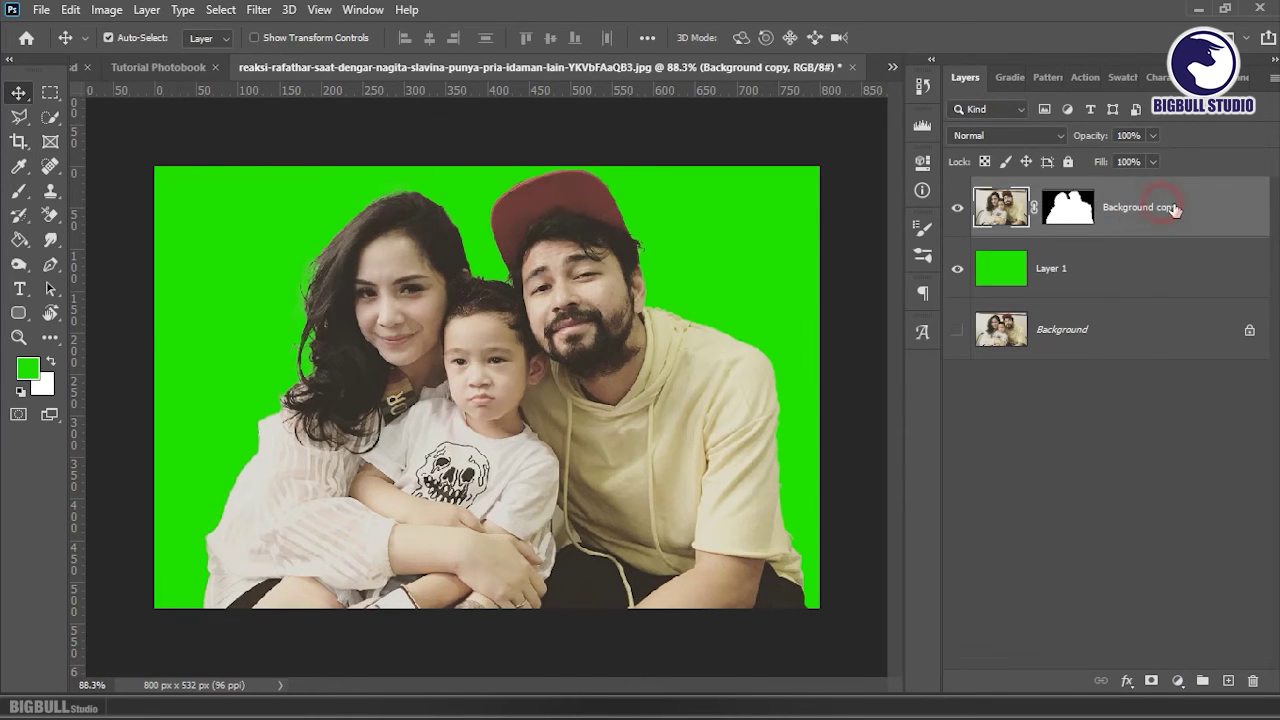
{"action": "mouse_move", "coordinate": [1201, 213]}
{"action": "left_mouse_down"}
{"action": "mouse_move", "coordinate": [501, 327]}
{"action": "mouse_move", "coordinate": [560, 322]}
{"action": "left_mouse_up"}
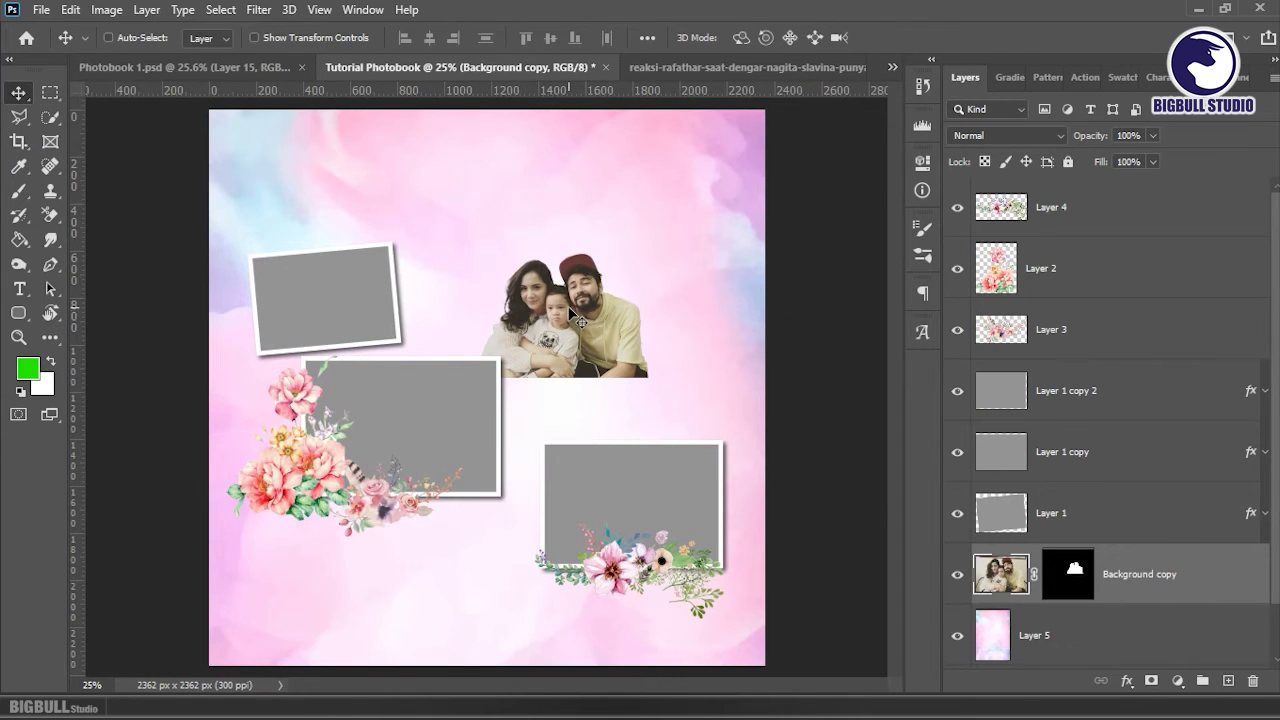
- Scale the family cut-out up across the upper page and position it
{"action": "key", "text": "ctrl+t"}
{"action": "mouse_move", "coordinate": [648, 378]}
{"action": "left_mouse_down"}
{"action": "mouse_move", "coordinate": [767, 481]}
{"action": "mouse_move", "coordinate": [820, 494]}
{"action": "left_mouse_up"}
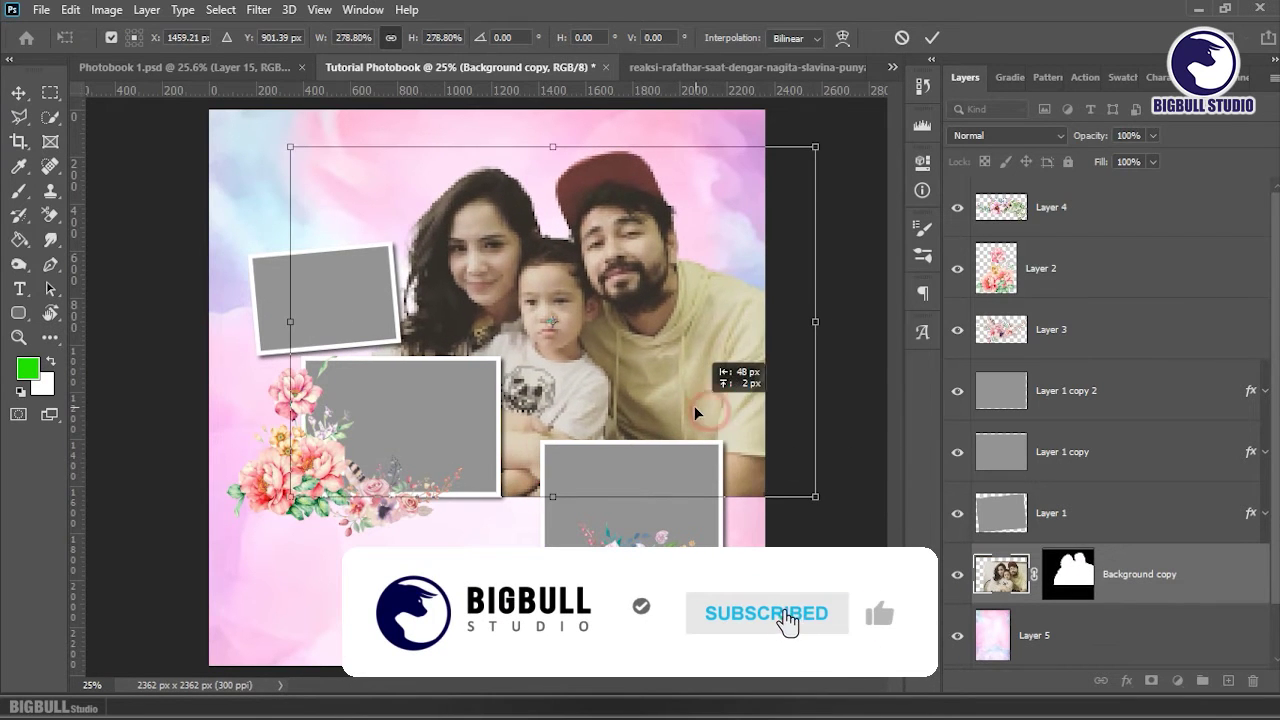
{"action": "left_click_drag", "start_coordinate": [694, 405], "coordinate": [661, 357]}
{"action": "key", "text": "Return"}
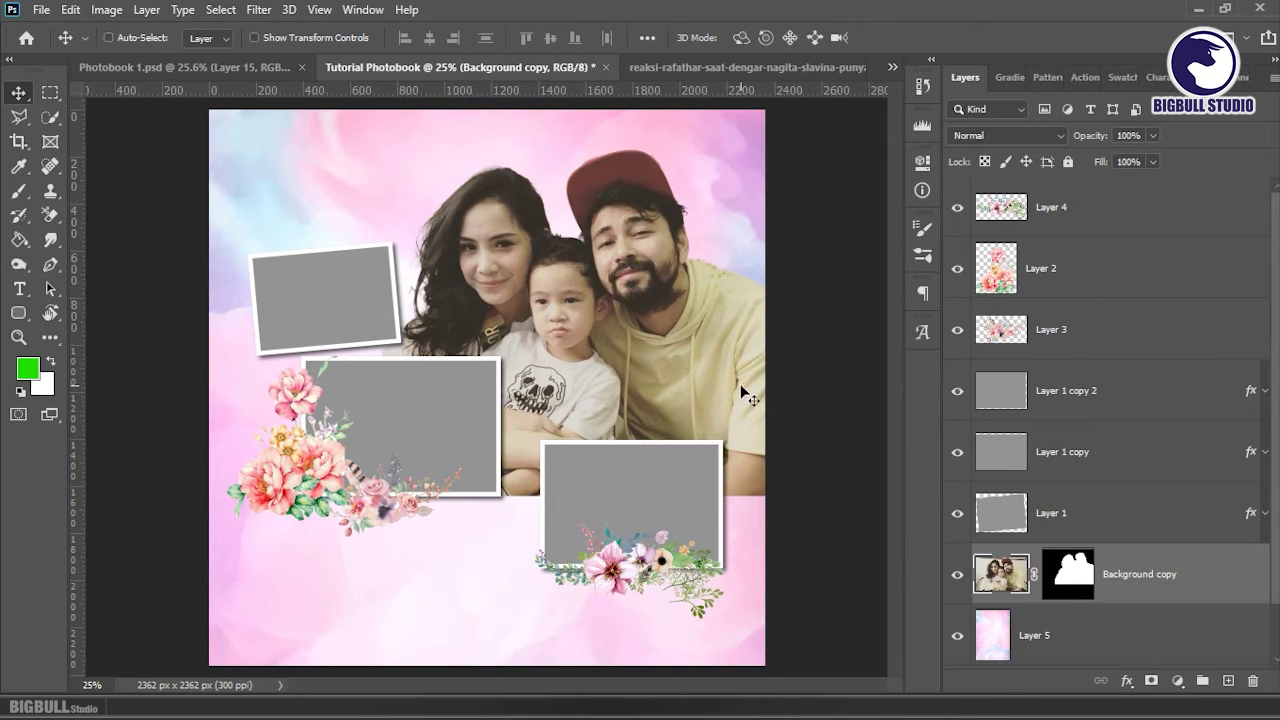
- Rescale the family photo to about 94.5% and move the lower-right frame and flowers down
{"action": "key", "text": "ctrl+t"}
{"action": "left_click_drag", "start_coordinate": [829, 495], "coordinate": [807, 483]}
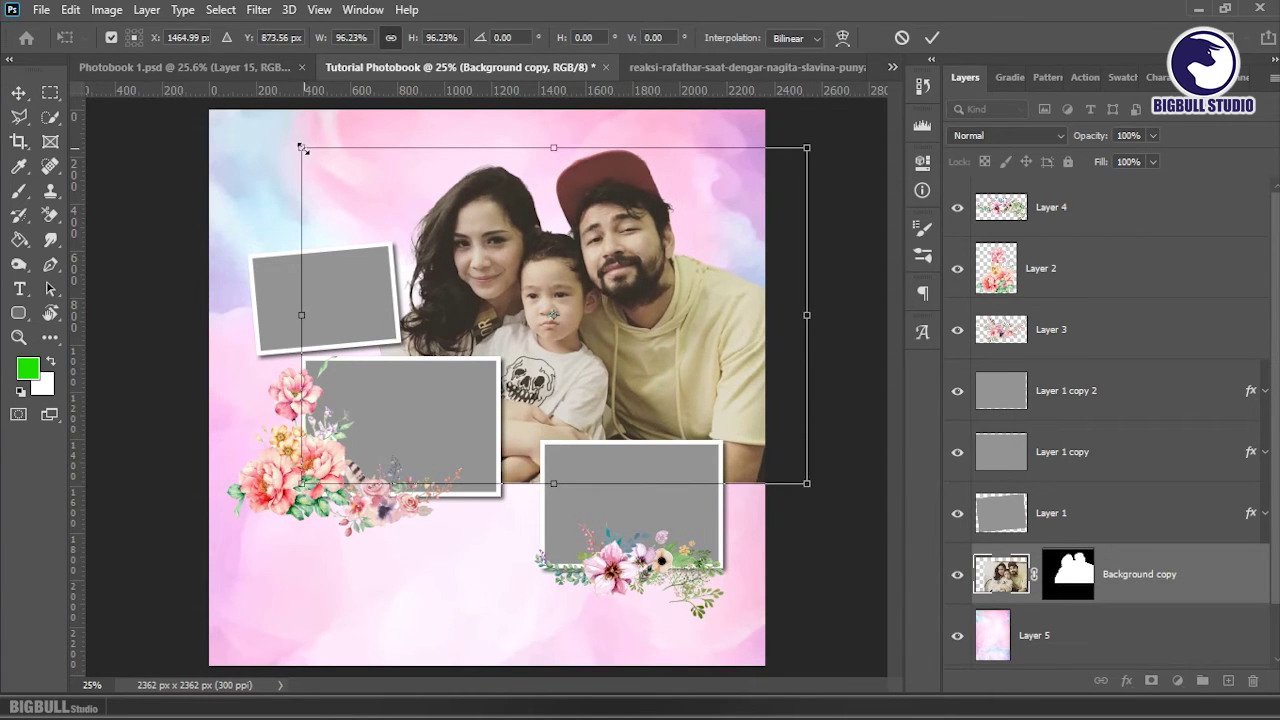
{"action": "left_click_drag", "start_coordinate": [302, 148], "coordinate": [310, 154]}
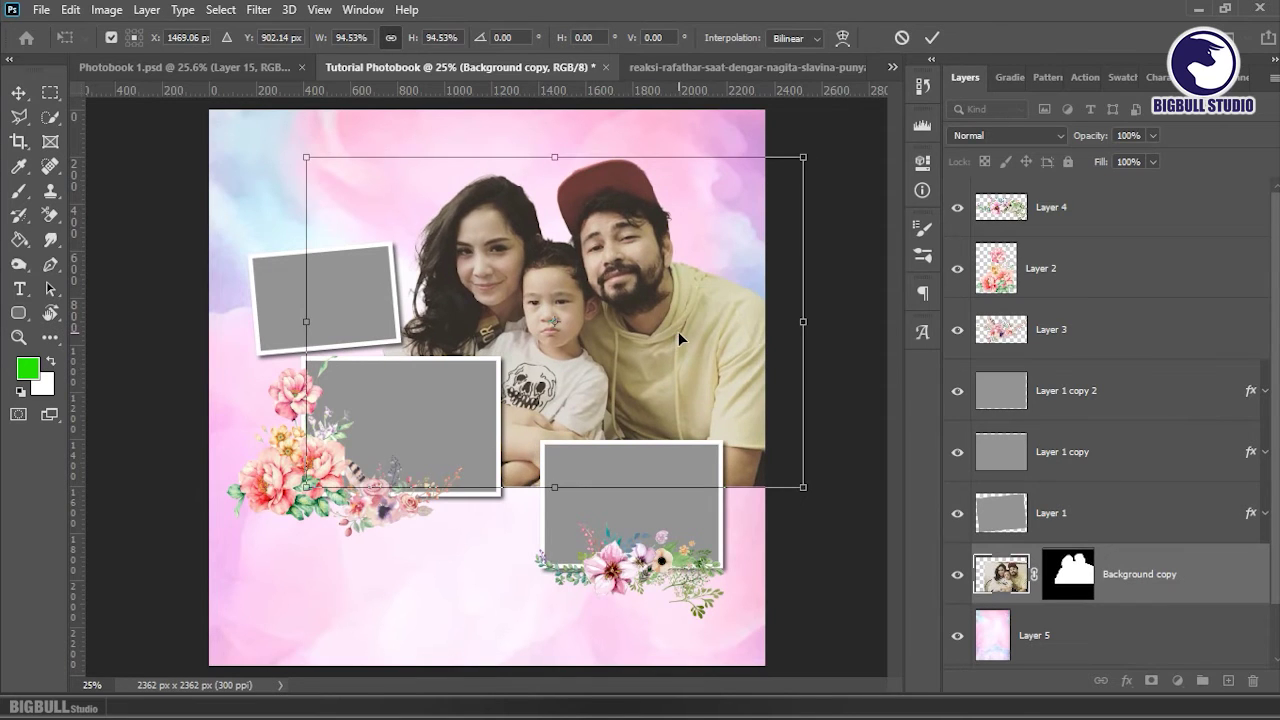
{"action": "key", "text": "Return"}
{"action": "left_click", "coordinate": [658, 493]}
{"action": "left_click_drag", "start_coordinate": [658, 493], "coordinate": [660, 500]}
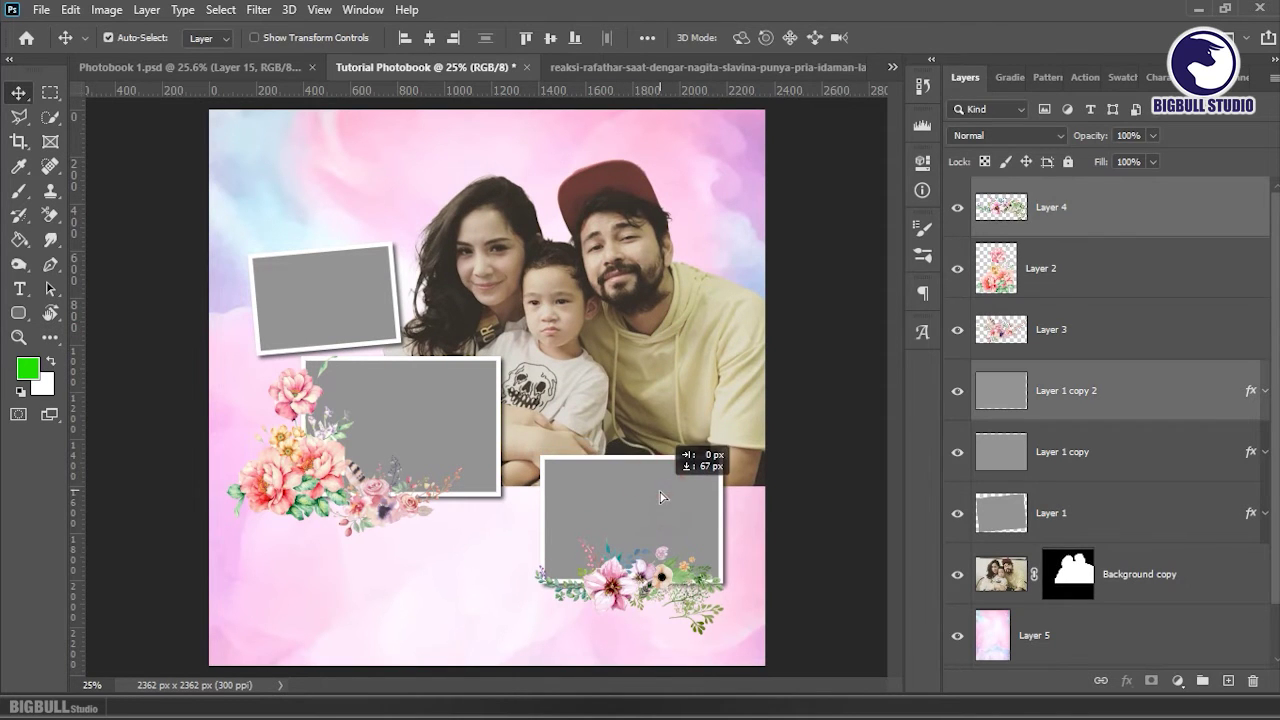
- Move the middle frame and its two flower clusters down-left
{"action": "left_click", "coordinate": [332, 476]}
{"action": "left_click", "coordinate": [386, 510], "text": "shift"}
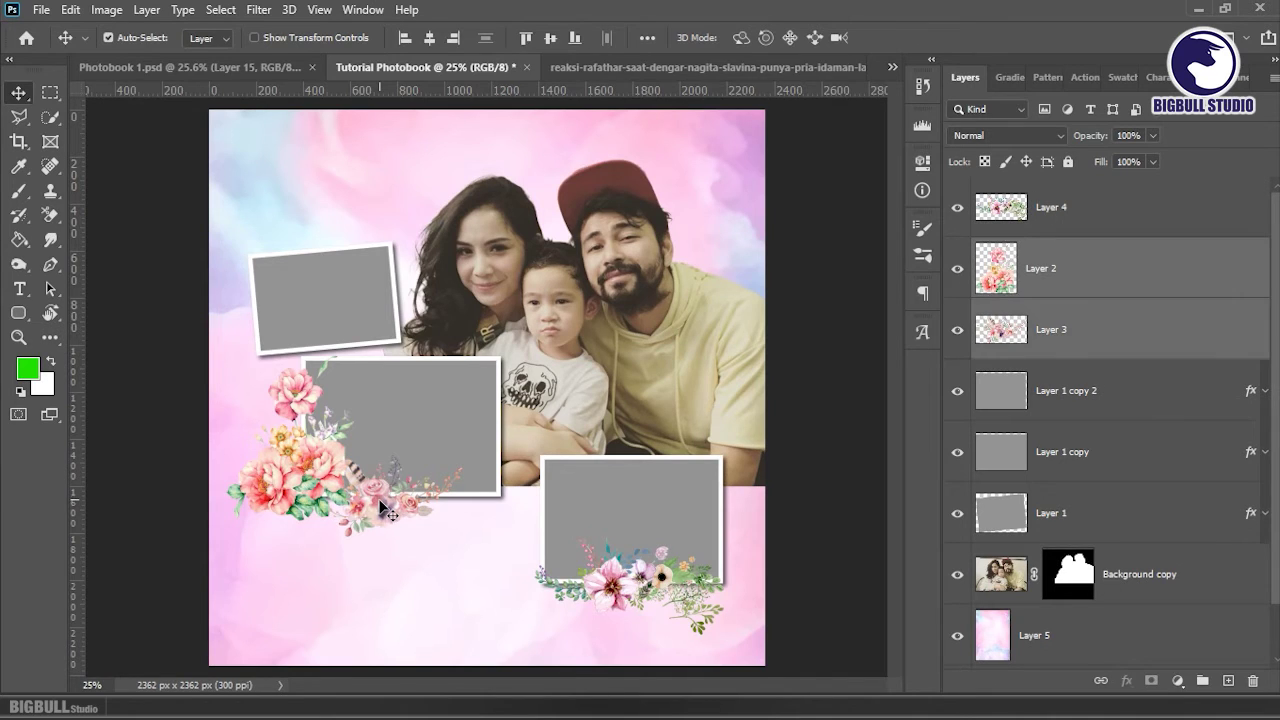
{"action": "left_click", "coordinate": [448, 392], "text": "shift"}
{"action": "left_click_drag", "start_coordinate": [475, 385], "coordinate": [464, 402]}
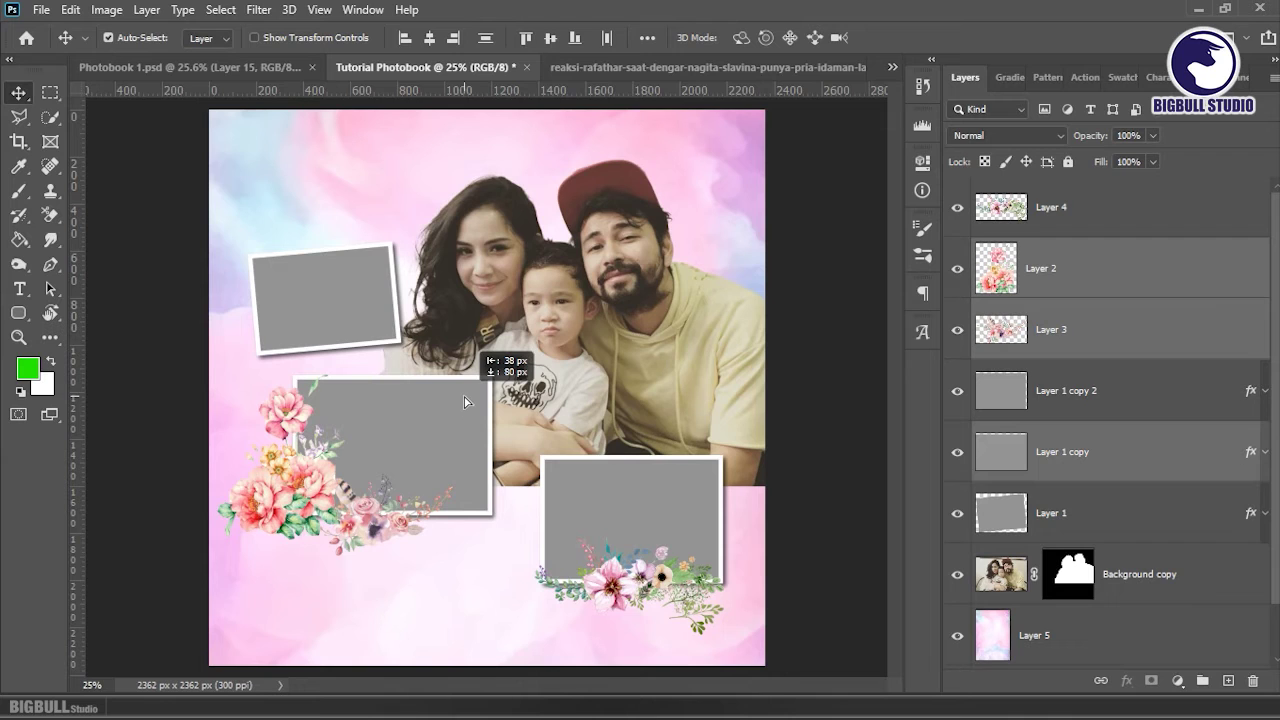
{"action": "left_click_drag", "start_coordinate": [464, 402], "coordinate": [462, 394]}
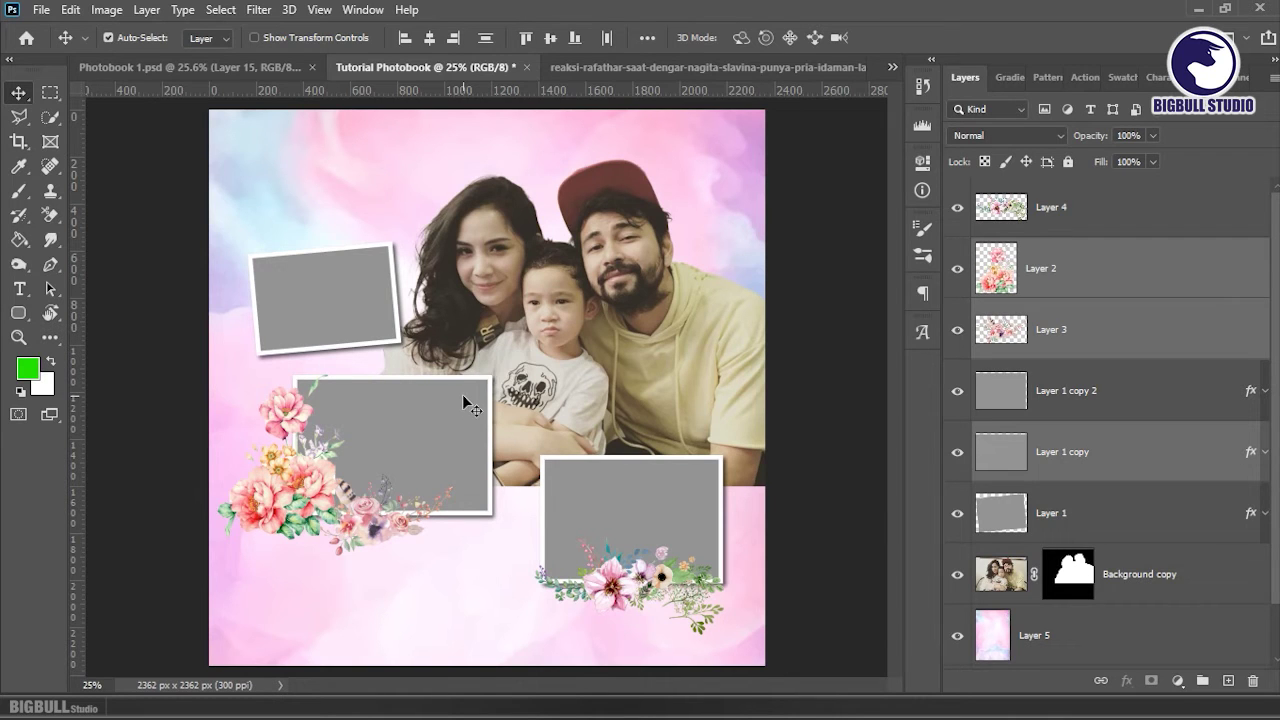
- Nudge the flower layers right and shift the tilted top-left frame slightly
{"action": "left_click", "coordinate": [1109, 272]}
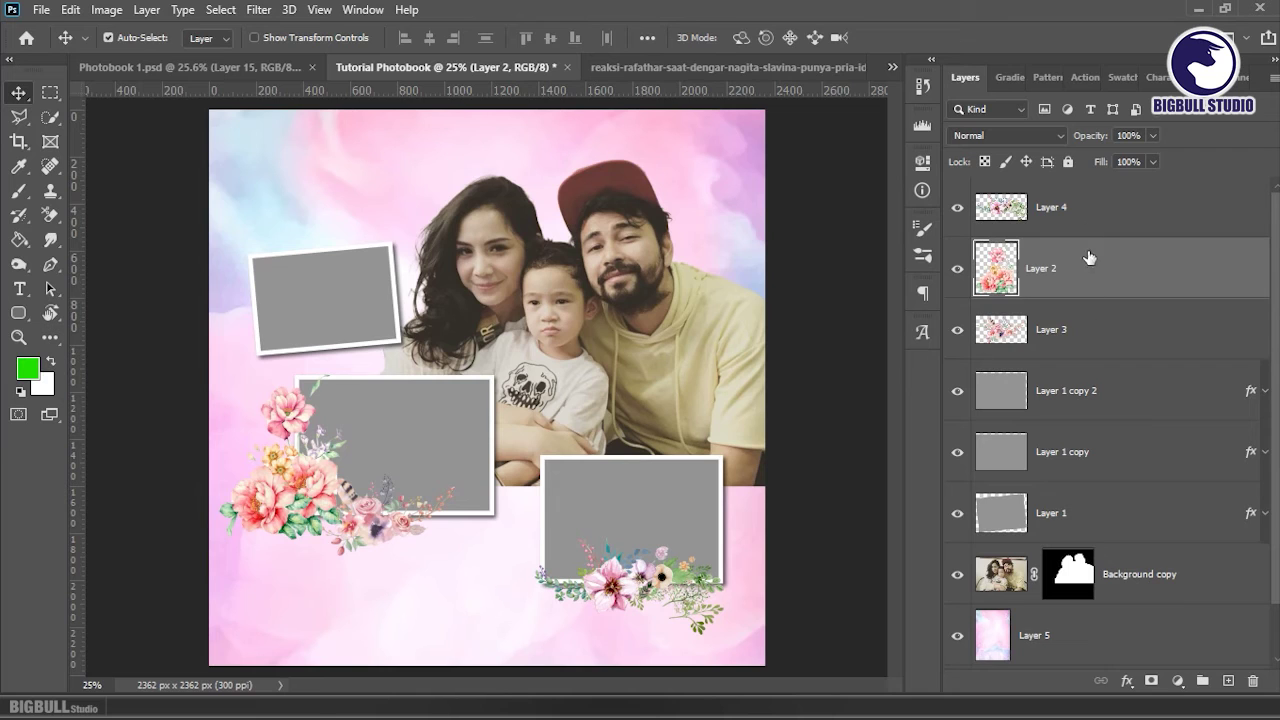
{"action": "left_click", "coordinate": [1095, 328], "text": "ctrl"}
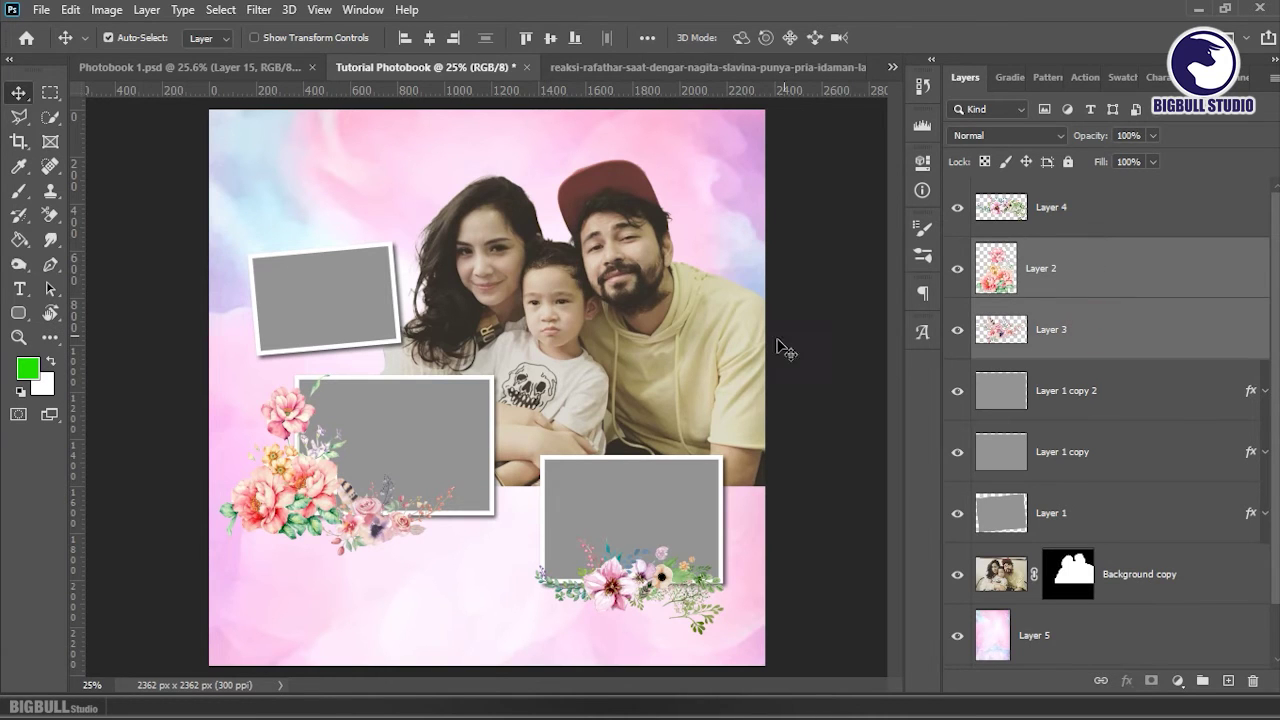
{"action": "key", "text": "shift+Right"}
{"action": "key", "text": "shift+Right"}
{"action": "left_click", "coordinate": [316, 296]}
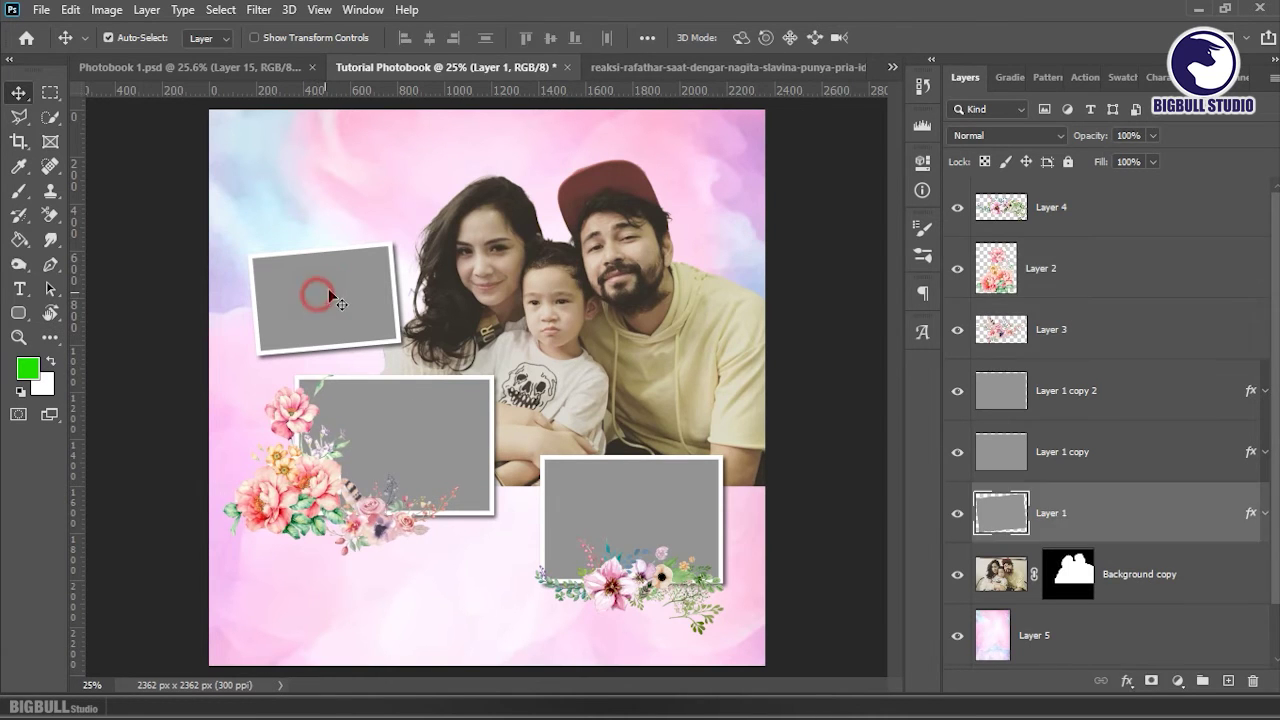
{"action": "key", "text": "ctrl+t"}
{"action": "left_click_drag", "start_coordinate": [327, 289], "coordinate": [329, 295]}
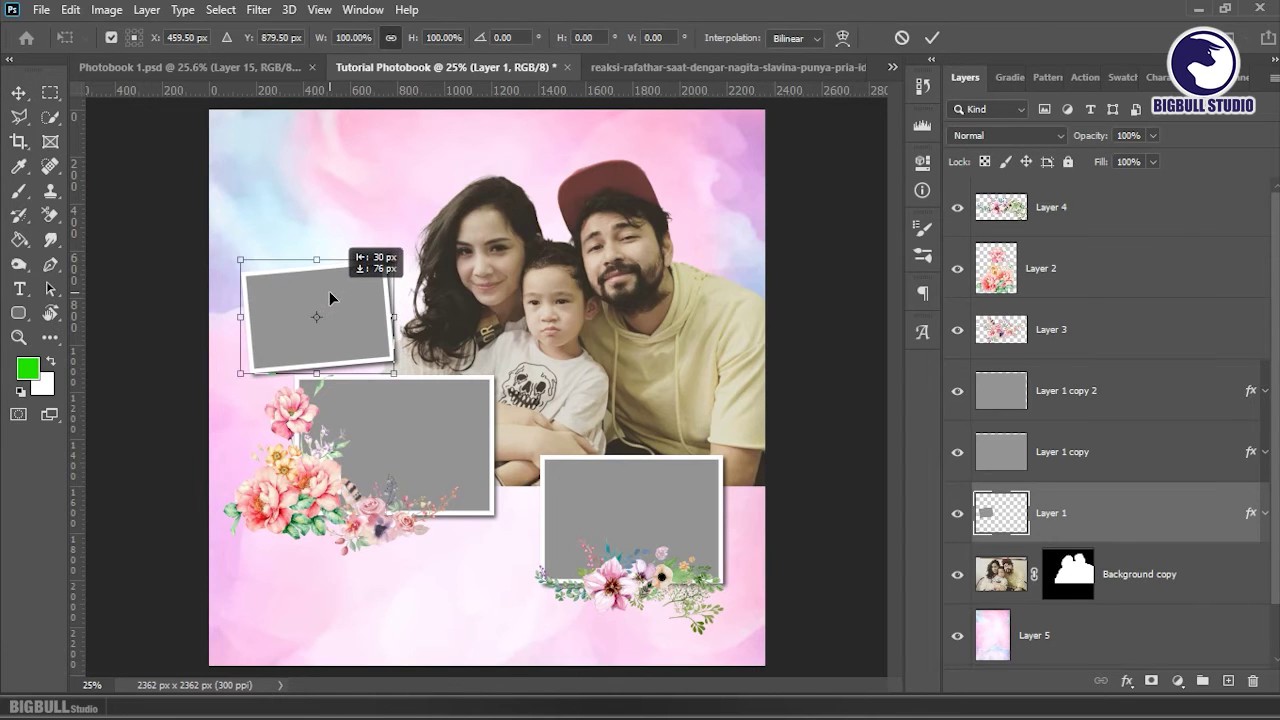
{"action": "key", "text": "Return"}
- Scale the family cut-out up to about 105%
{"action": "left_click", "coordinate": [563, 308]}
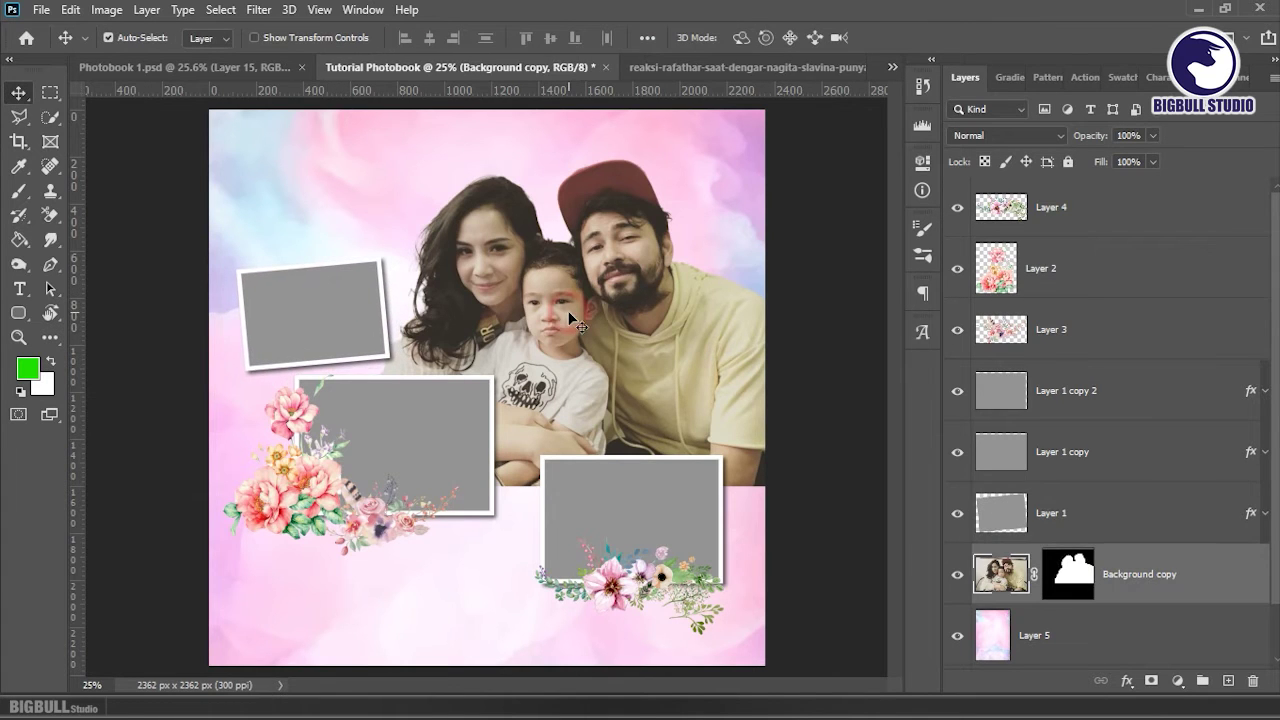
{"action": "key", "text": "ctrl+t"}
{"action": "left_click_drag", "start_coordinate": [305, 157], "coordinate": [289, 146]}
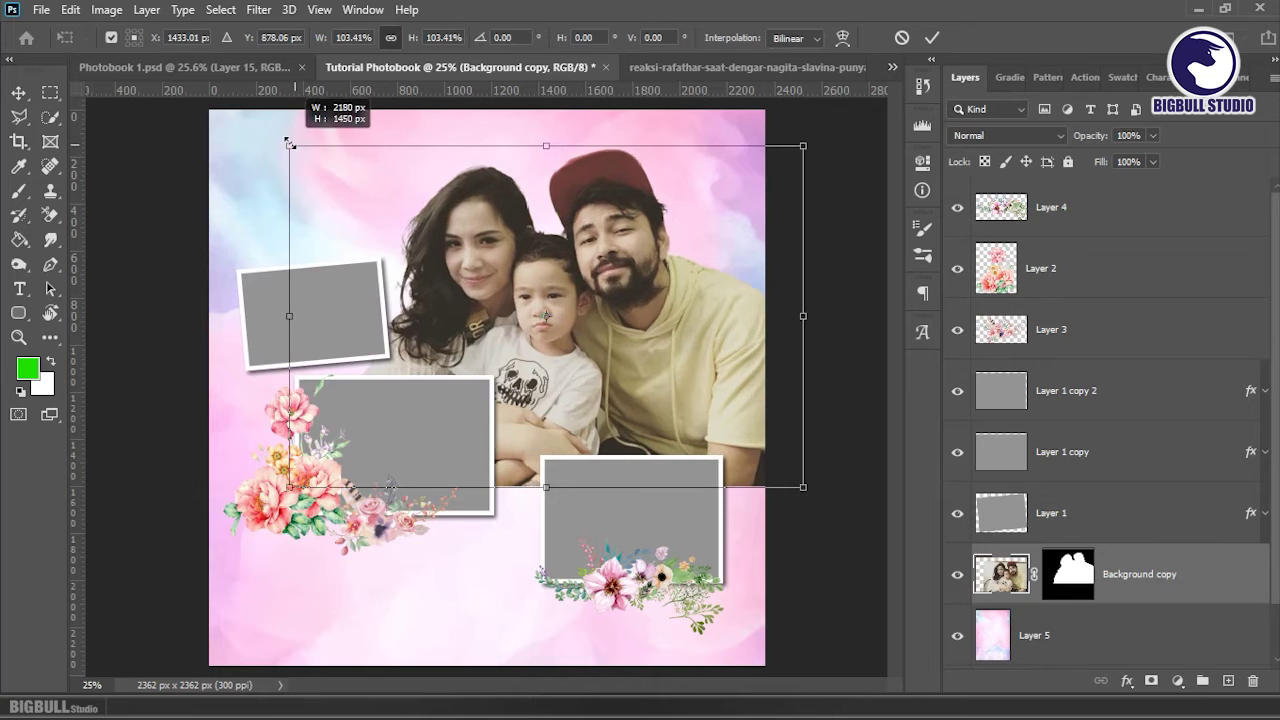
{"action": "left_click_drag", "start_coordinate": [808, 140], "coordinate": [818, 133]}
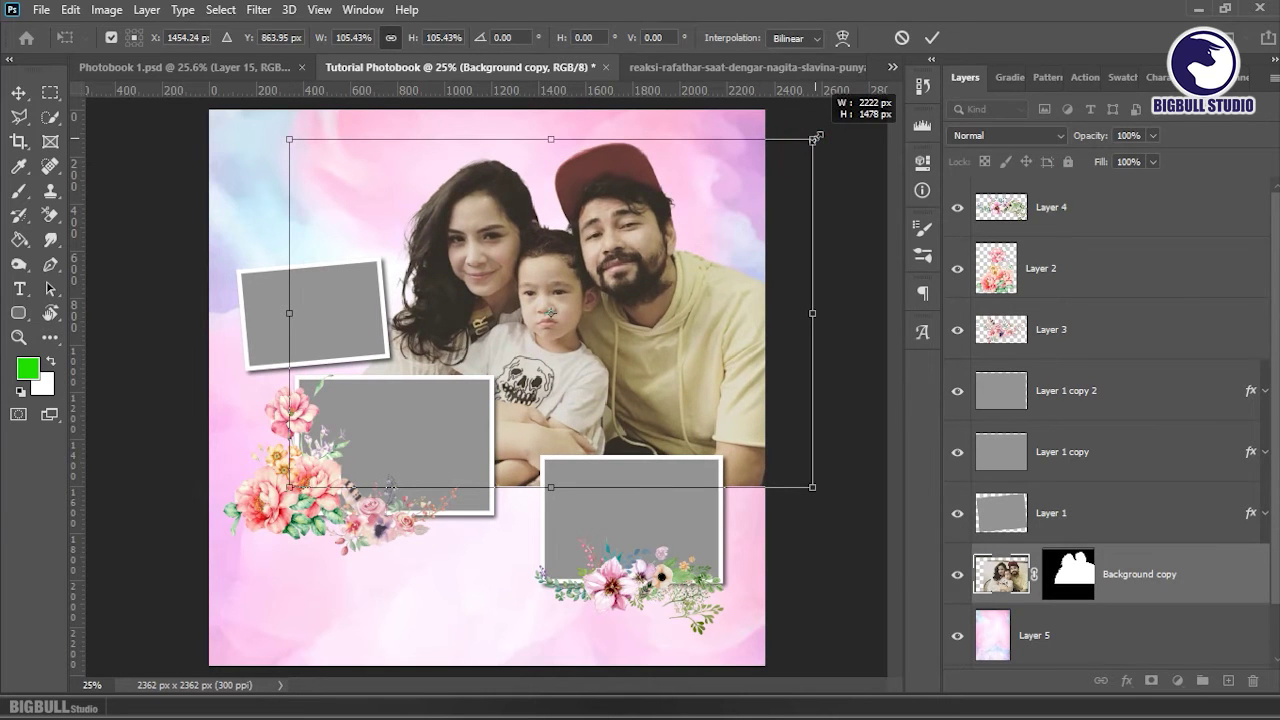
{"action": "key", "text": "Return"}
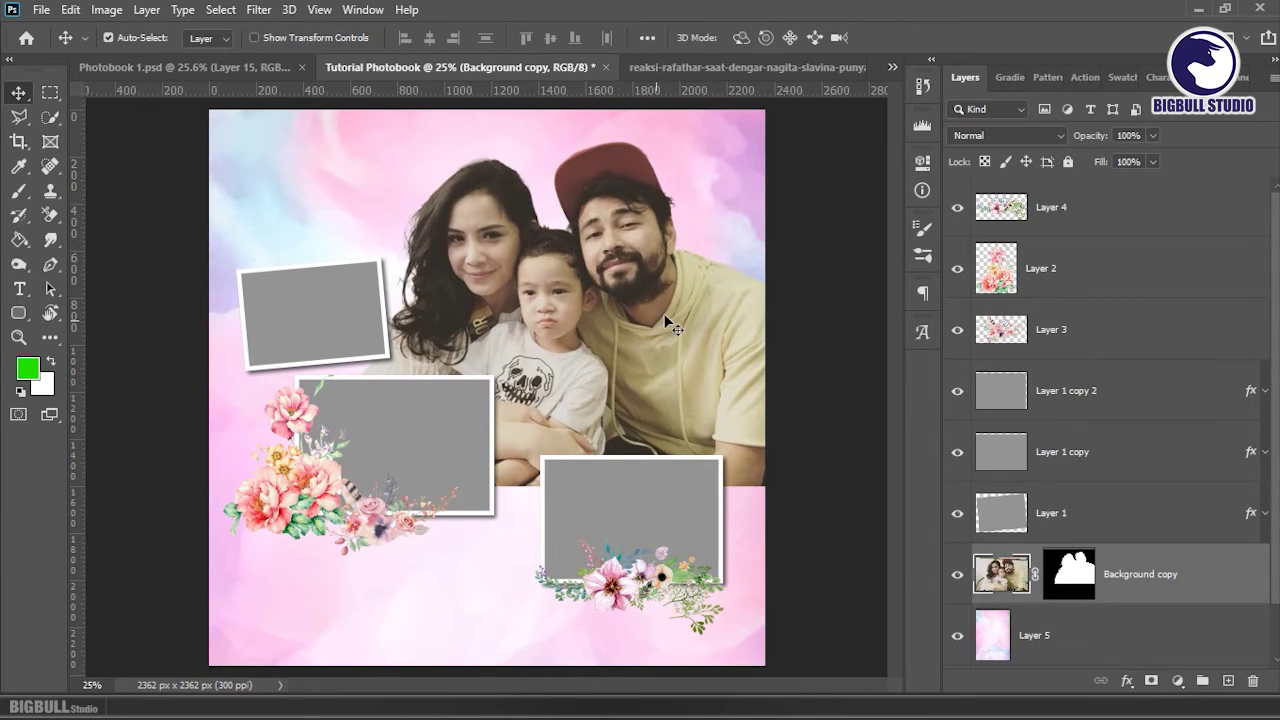
- Apply the family photo's cut-out mask and add a fresh white layer mask
{"action": "left_click", "coordinate": [1088, 592]}
{"action": "right_click", "coordinate": [1088, 590]}
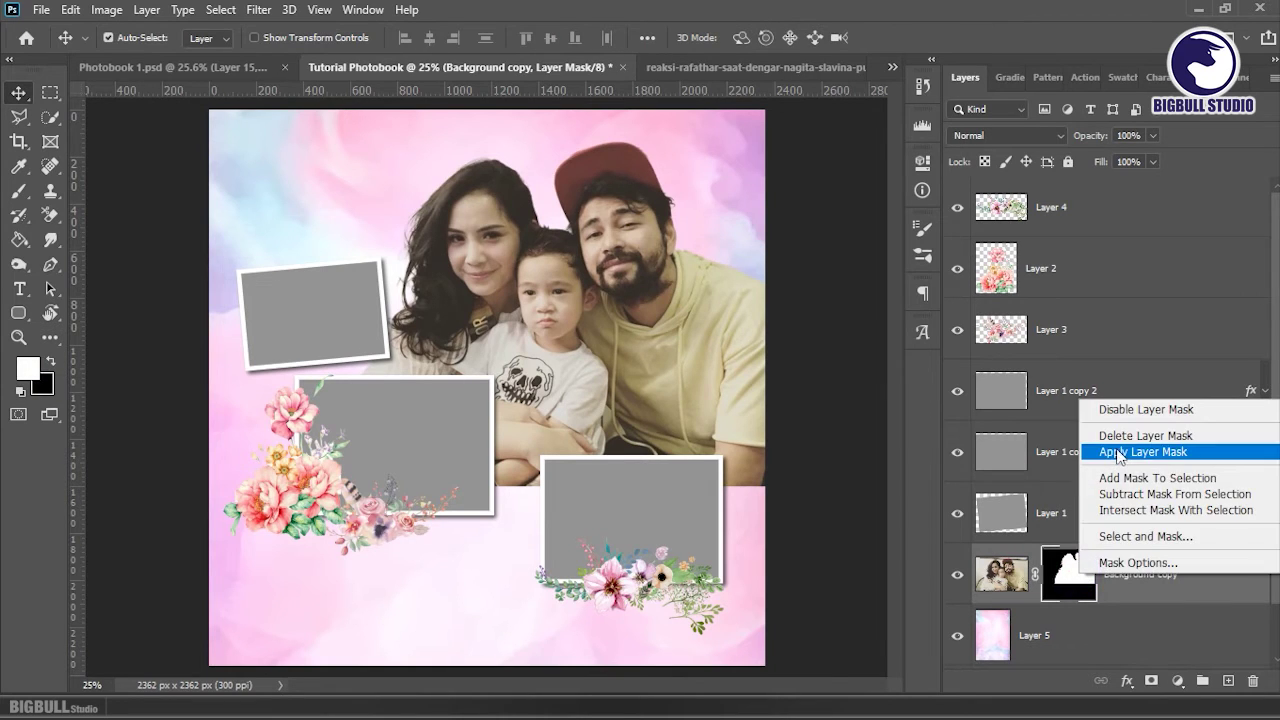
{"action": "left_click", "coordinate": [1116, 452]}
{"action": "left_click", "coordinate": [1154, 683]}
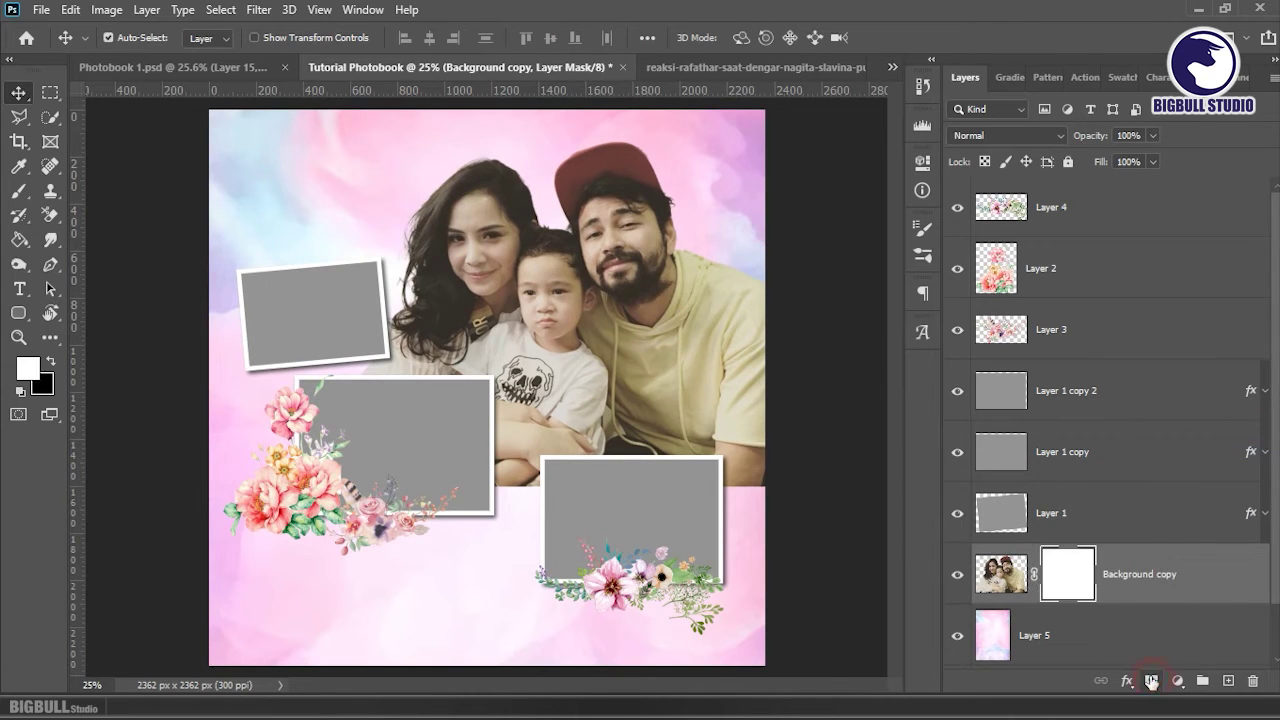
- Draw a black-to-white gradient on the mask to fade the photo's bottom
{"action": "key", "text": "g"}
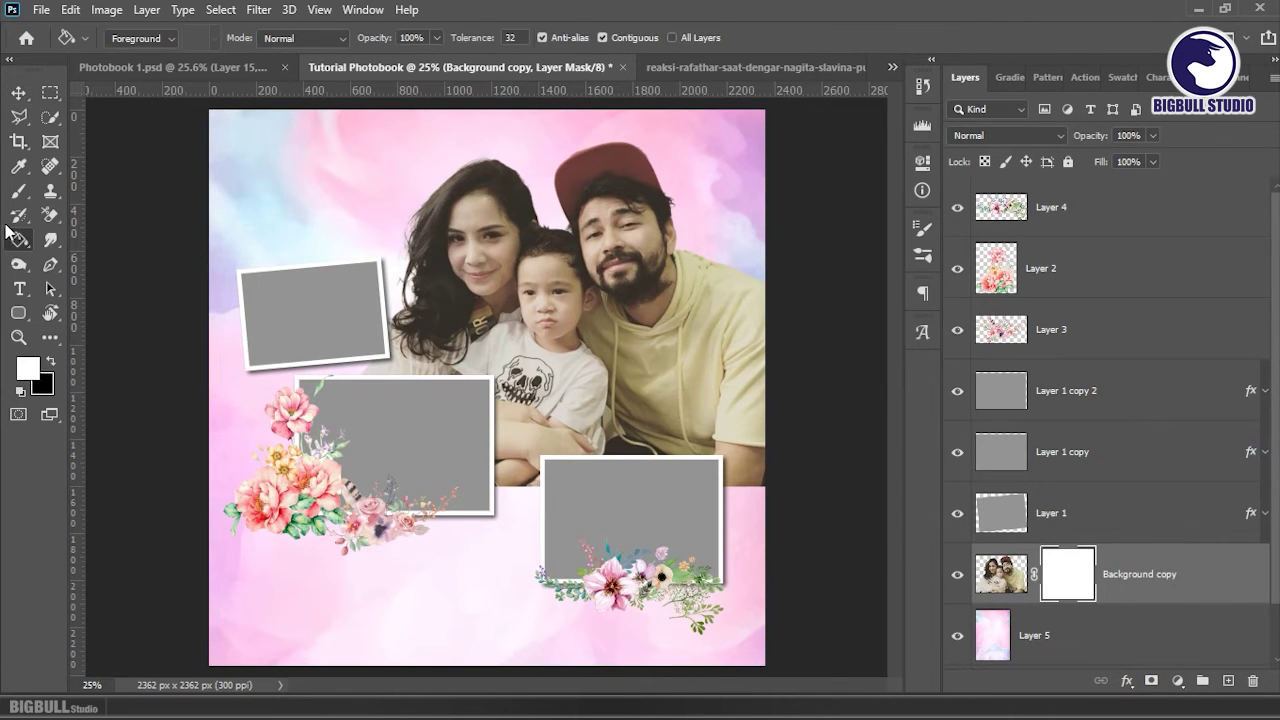
{"action": "right_click", "coordinate": [14, 242]}
{"action": "left_click", "coordinate": [92, 240]}
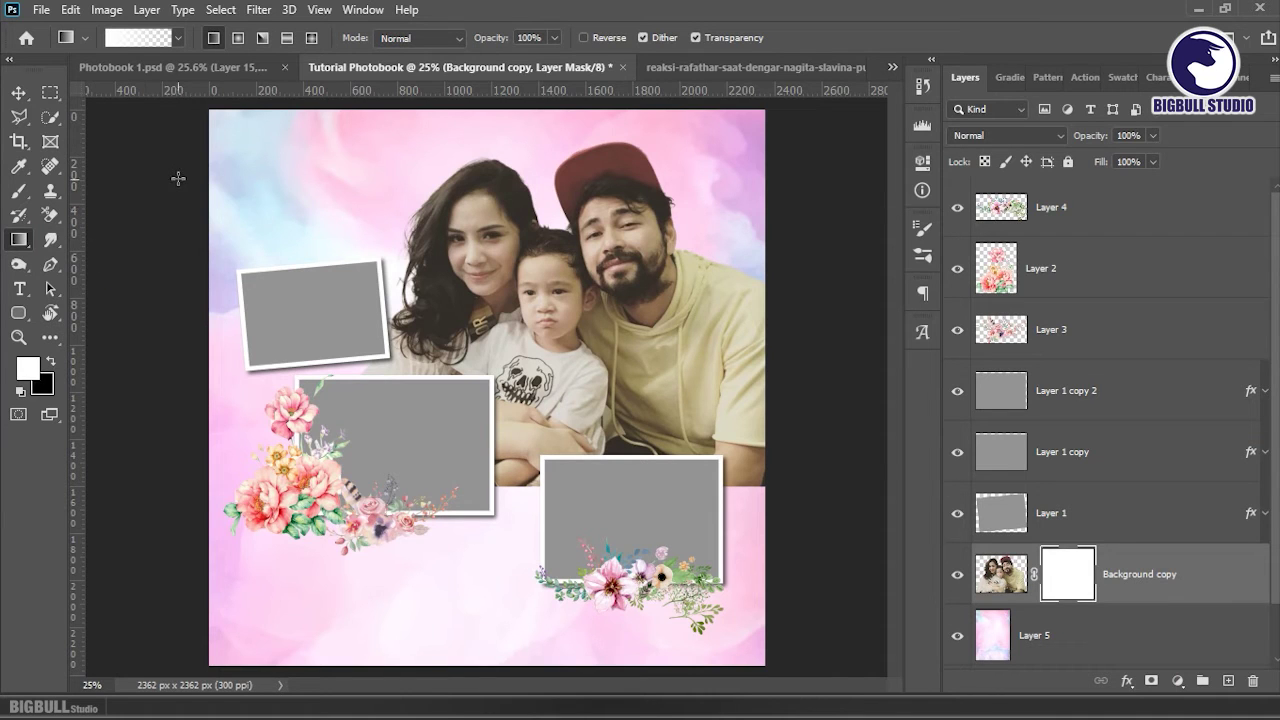
{"action": "left_click", "coordinate": [51, 359]}
{"action": "left_click_drag", "start_coordinate": [626, 486], "coordinate": [635, 356]}
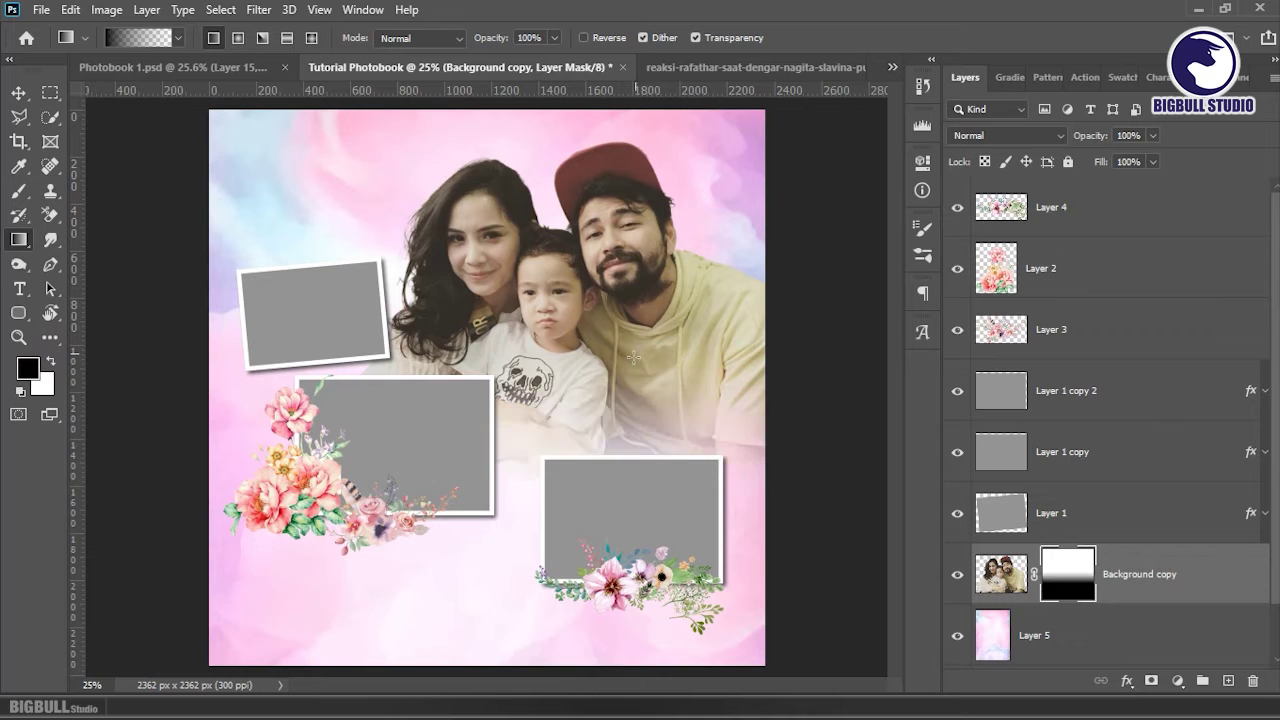
- Pick the basic black-to-white gradient preset and redraw the fade along the photo's bottom edge
{"action": "key", "text": "v"}
{"action": "key", "text": "ctrl+0"}
{"action": "key", "text": "b"}
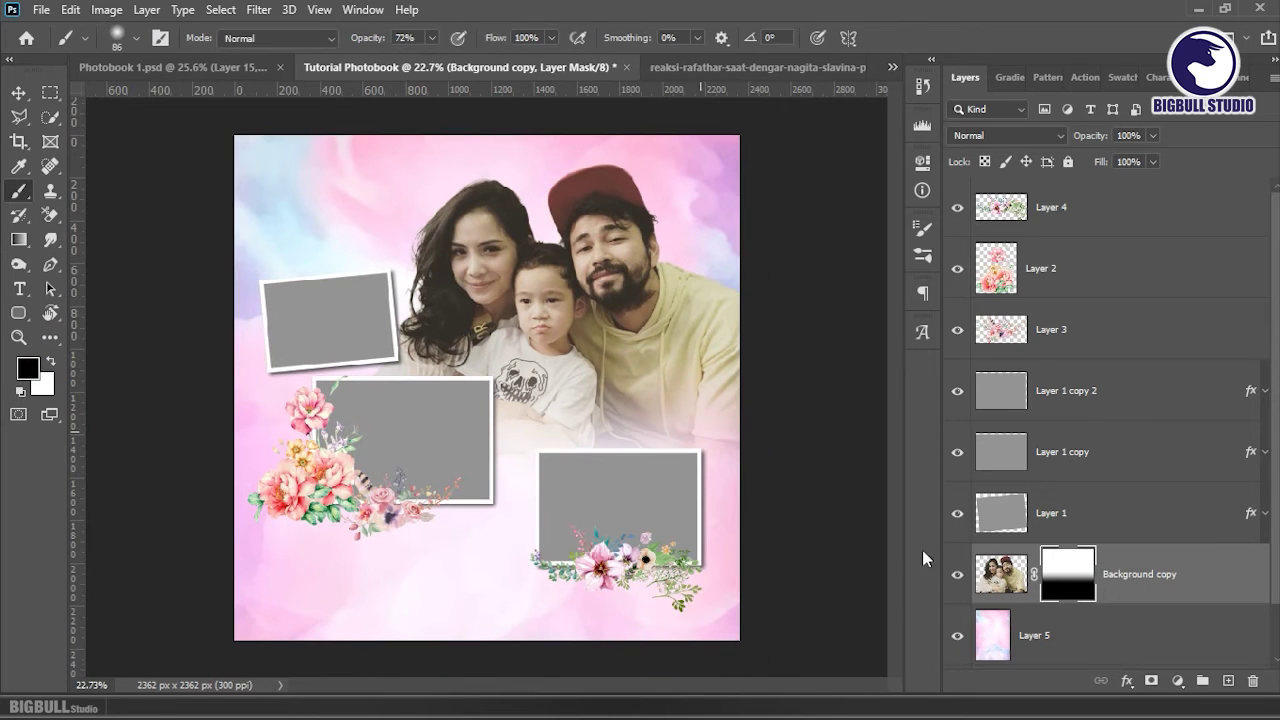
{"action": "key", "text": "g"}
{"action": "right_click", "coordinate": [569, 331]}
{"action": "left_click", "coordinate": [592, 357]}
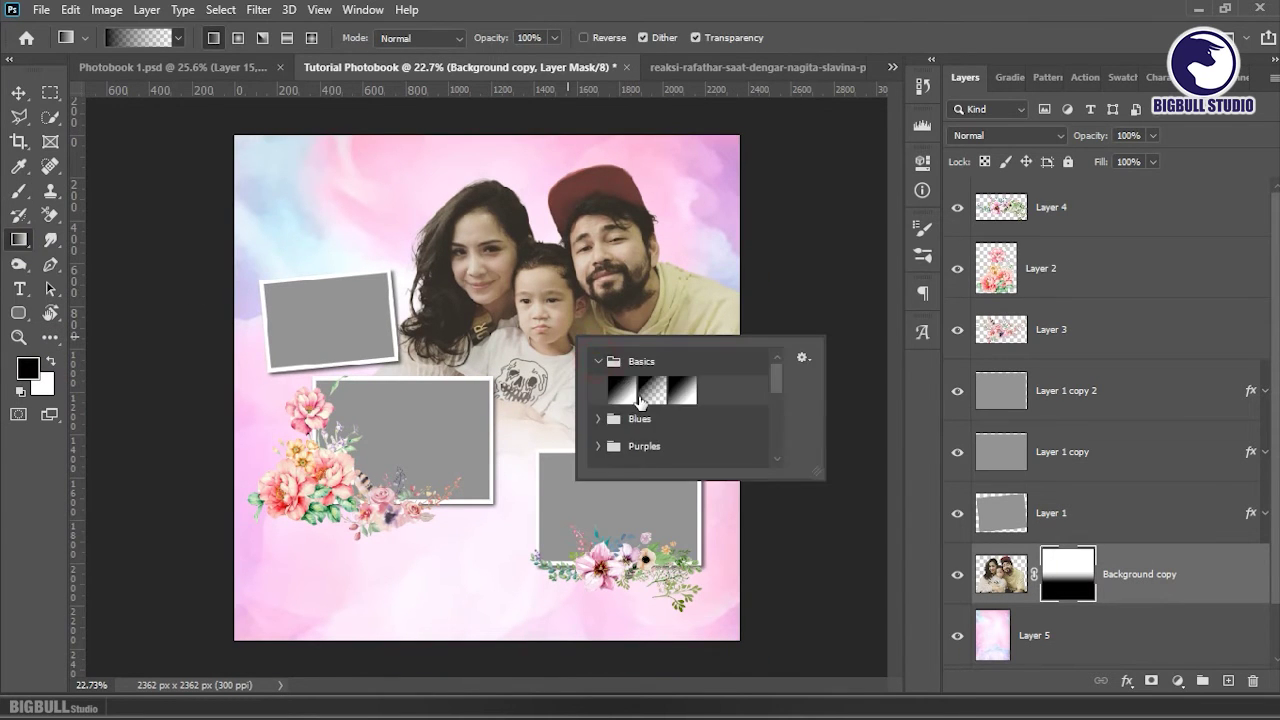
{"action": "double_click", "coordinate": [628, 385]}
{"action": "left_click_drag", "start_coordinate": [534, 400], "coordinate": [534, 484]}
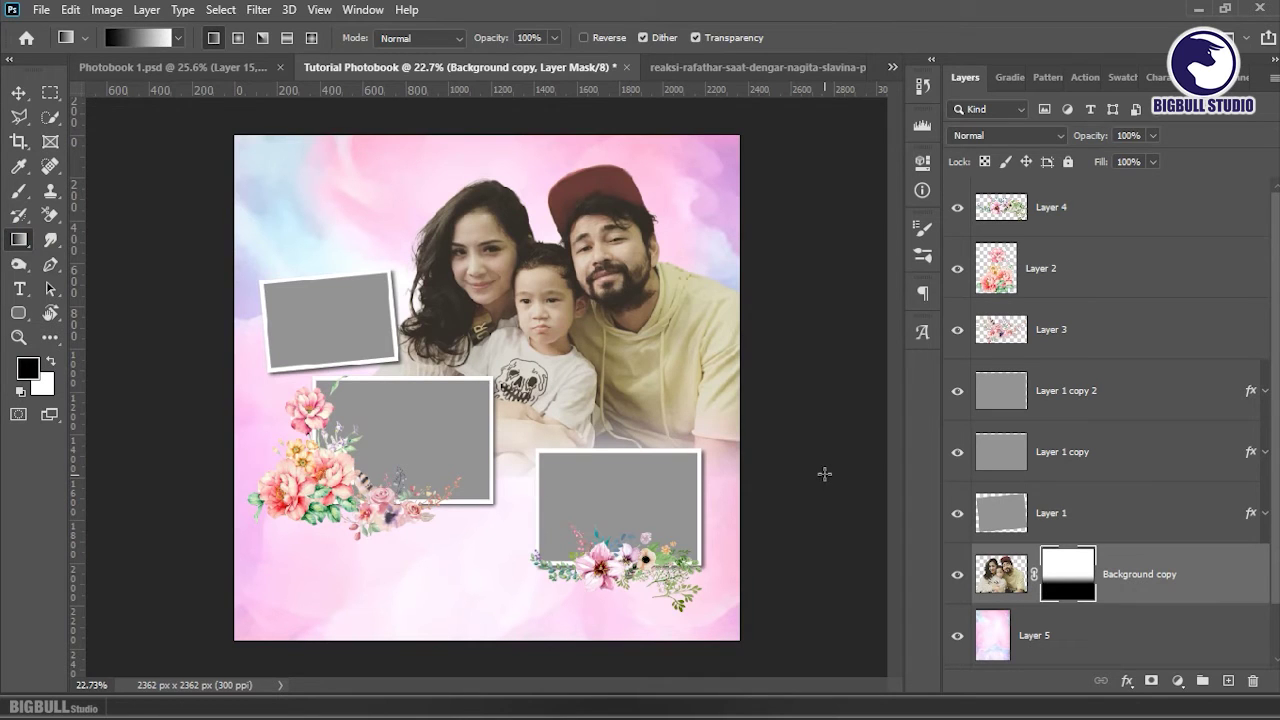
{"action": "left_click", "coordinate": [993, 580], "text": "ctrl"}
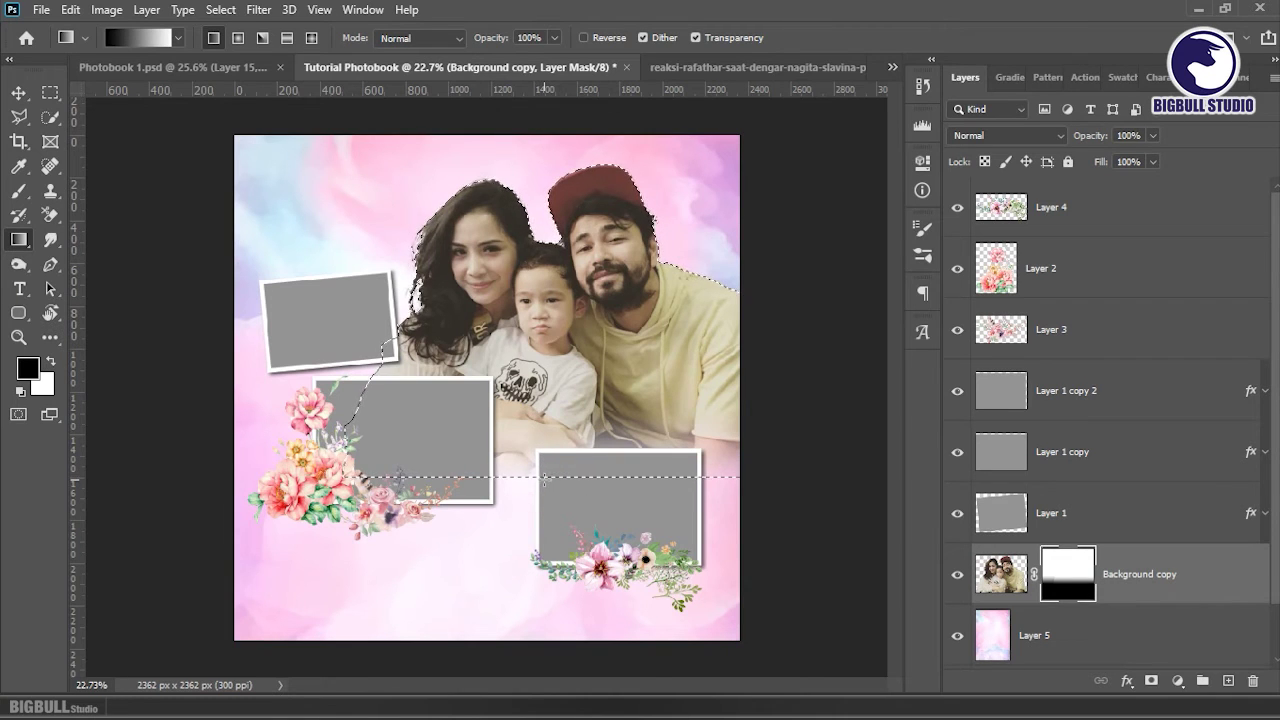
{"action": "left_click_drag", "start_coordinate": [544, 482], "coordinate": [540, 445]}
- Deselect, then drag the family-of-three photo into the photobook above the top-left frame
{"action": "key", "text": "ctrl+d"}
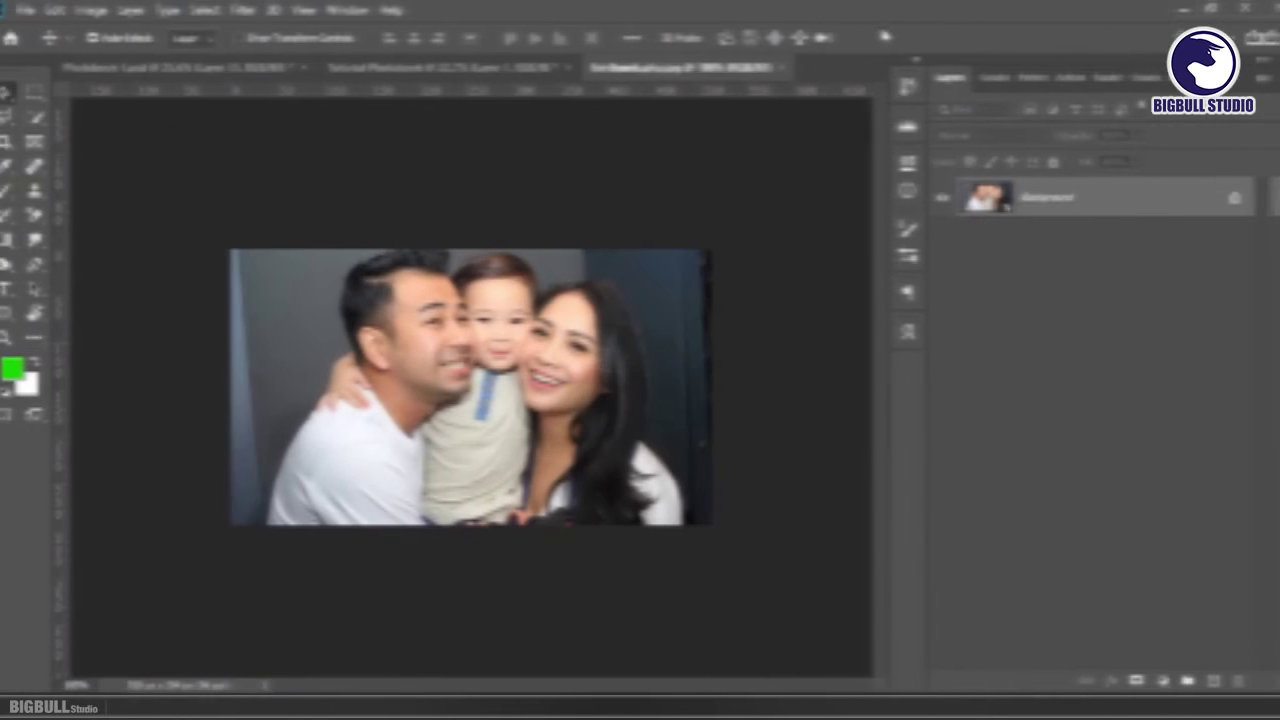
{"action": "left_click_drag", "start_coordinate": [1184, 203], "coordinate": [382, 332]}
{"action": "left_click", "coordinate": [300, 318]}
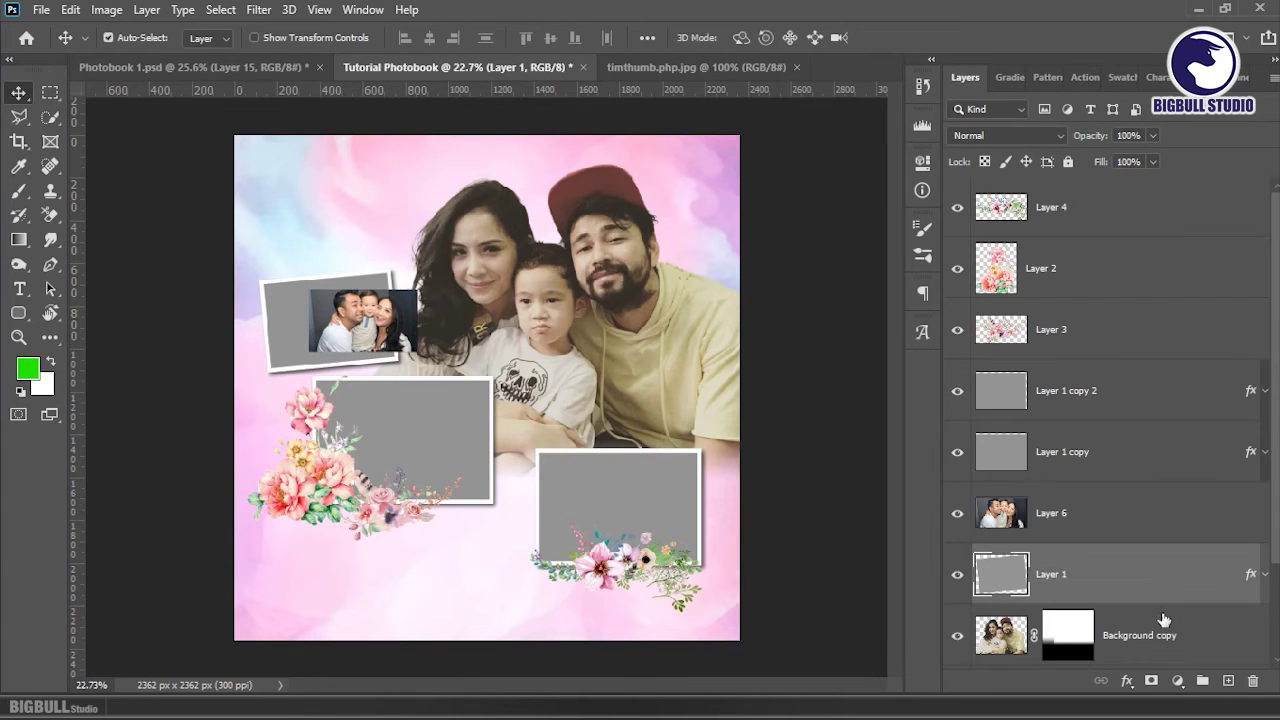
- Clip Layer 6 to the top-left frame, rotate it about -5° and scale about 144%
{"action": "left_click", "coordinate": [1147, 545], "text": "alt"}
{"action": "scroll", "coordinate": [281, 343], "scroll_direction": "up", "scroll_amount": 2}
{"action": "scroll", "coordinate": [281, 343], "scroll_direction": "up", "scroll_amount": 1}
{"action": "scroll", "coordinate": [447, 258], "scroll_direction": "up", "scroll_amount": 1}
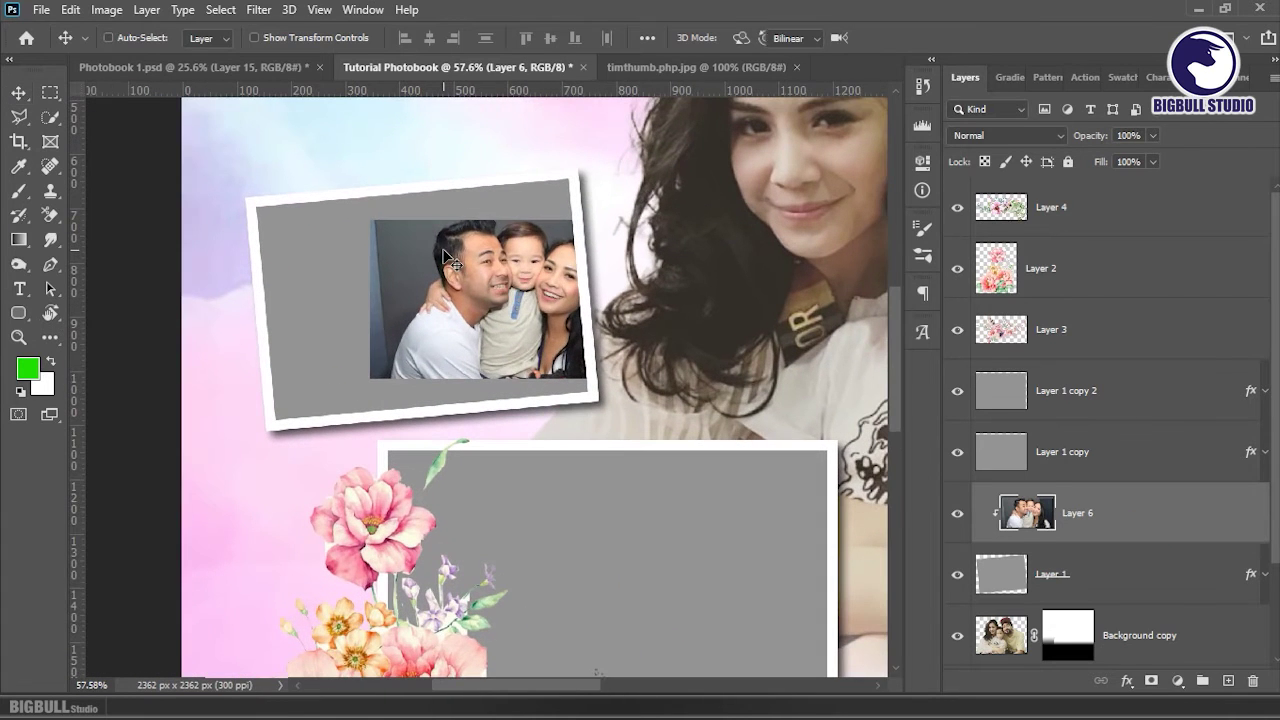
{"action": "key", "text": "ctrl+t"}
{"action": "left_click_drag", "start_coordinate": [447, 258], "coordinate": [380, 262]}
{"action": "left_click_drag", "start_coordinate": [662, 222], "coordinate": [636, 186]}
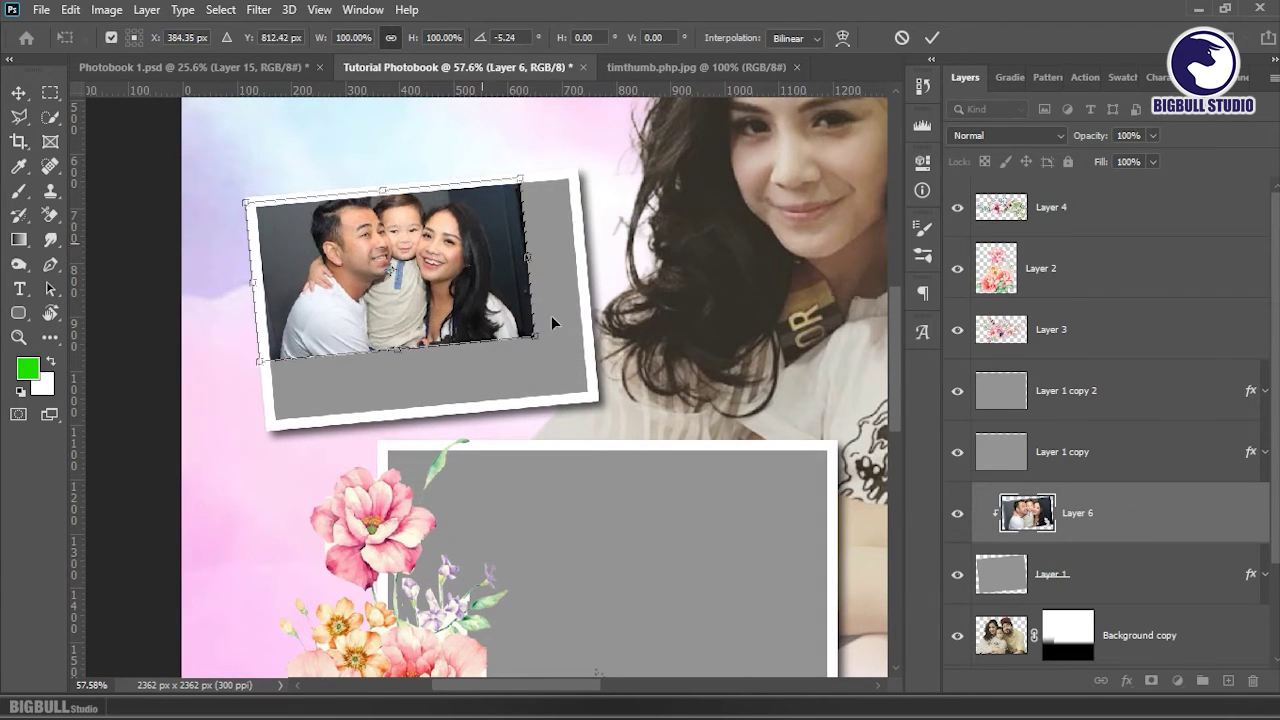
{"action": "left_click_drag", "start_coordinate": [584, 366], "coordinate": [643, 372]}
{"action": "scroll", "coordinate": [440, 300], "scroll_direction": "up", "scroll_amount": 1}
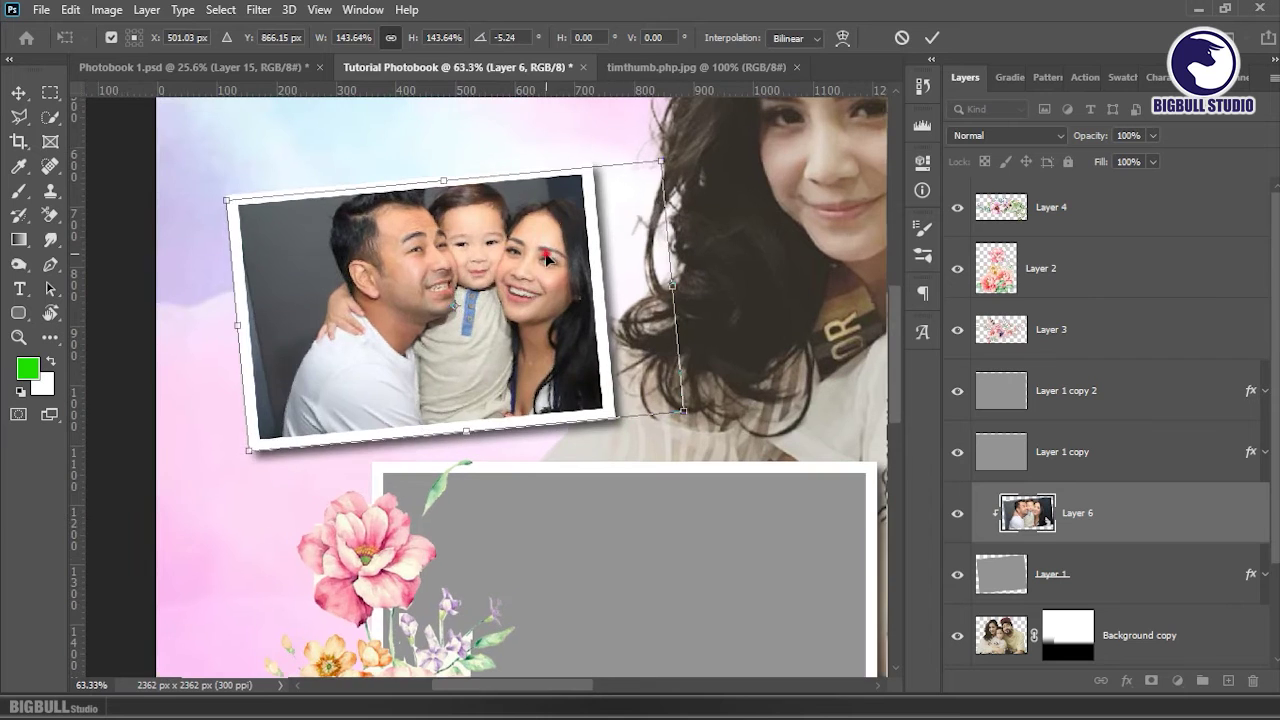
{"action": "left_click_drag", "start_coordinate": [578, 224], "coordinate": [505, 232]}
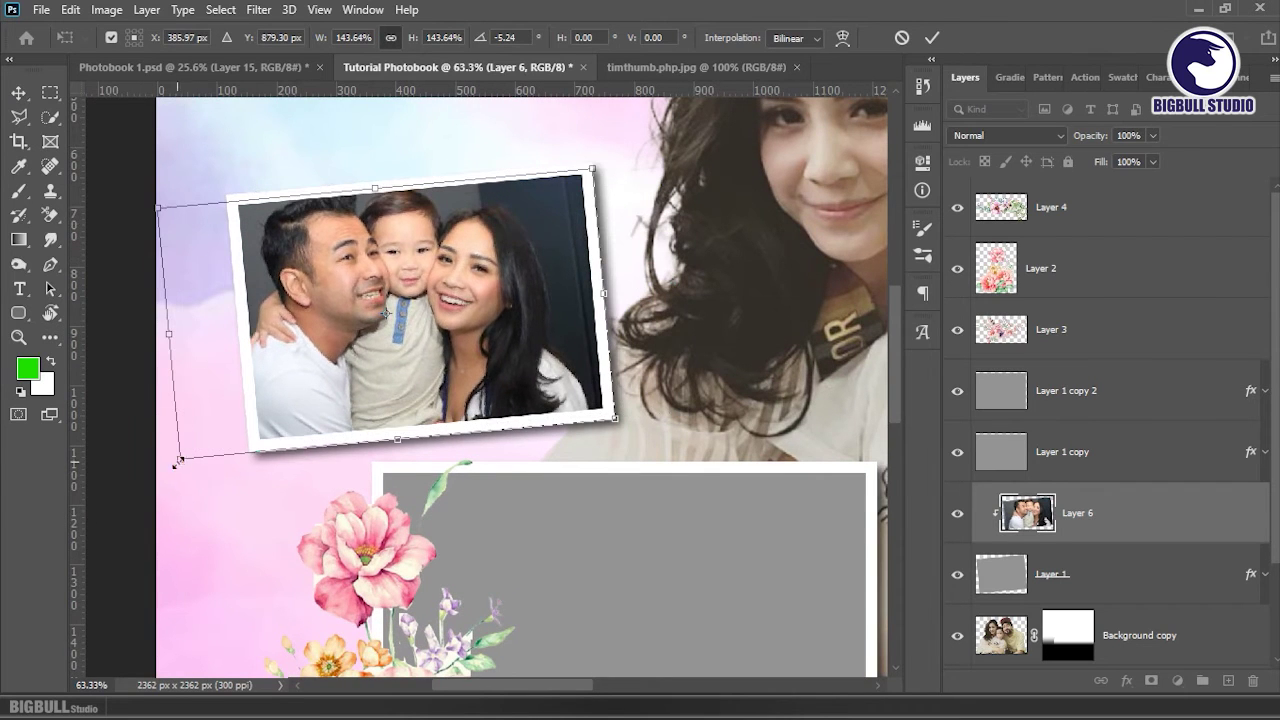
{"action": "key", "text": "Return"}
- Slightly readjust the framed family photo's size so it fills the frame
{"action": "scroll", "coordinate": [495, 397], "scroll_direction": "down", "scroll_amount": 5}
{"action": "scroll", "coordinate": [495, 397], "scroll_direction": "down", "scroll_amount": 2}
{"action": "scroll", "coordinate": [495, 397], "scroll_direction": "down", "scroll_amount": 1}
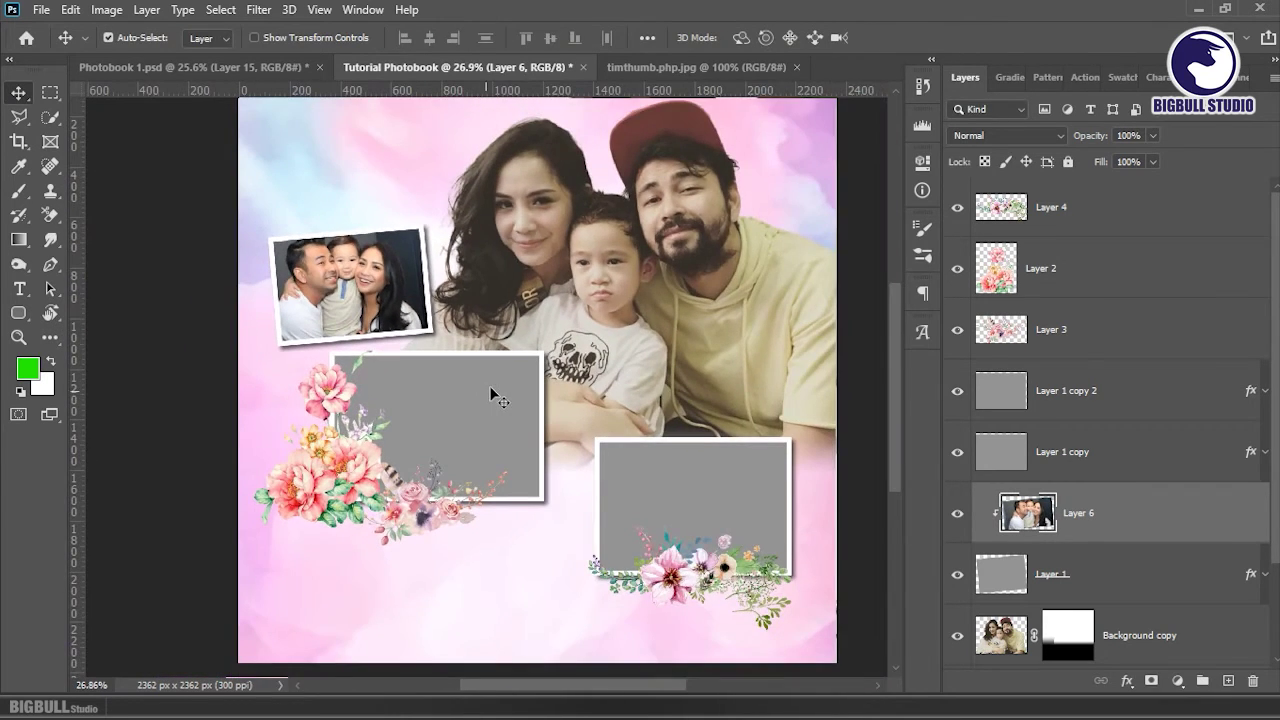
{"action": "scroll", "coordinate": [285, 230], "scroll_direction": "up", "scroll_amount": 3}
{"action": "scroll", "coordinate": [285, 230], "scroll_direction": "up", "scroll_amount": 5}
{"action": "key", "text": "ctrl+t"}
{"action": "left_click_drag", "start_coordinate": [629, 485], "coordinate": [663, 507]}
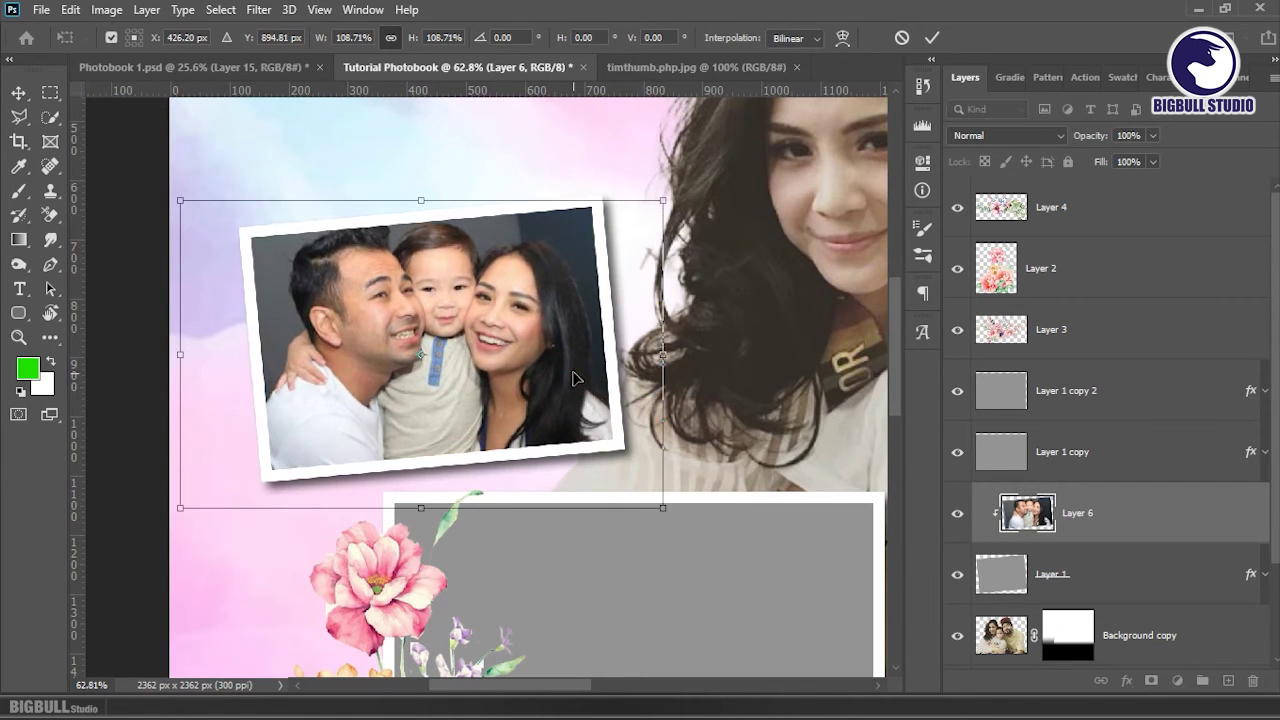
{"action": "key", "text": "Return"}
{"action": "scroll", "coordinate": [575, 378], "scroll_direction": "down", "scroll_amount": 2}
{"action": "scroll", "coordinate": [575, 378], "scroll_direction": "down", "scroll_amount": 2}
{"action": "scroll", "coordinate": [440, 410], "scroll_direction": "down", "scroll_amount": 3}
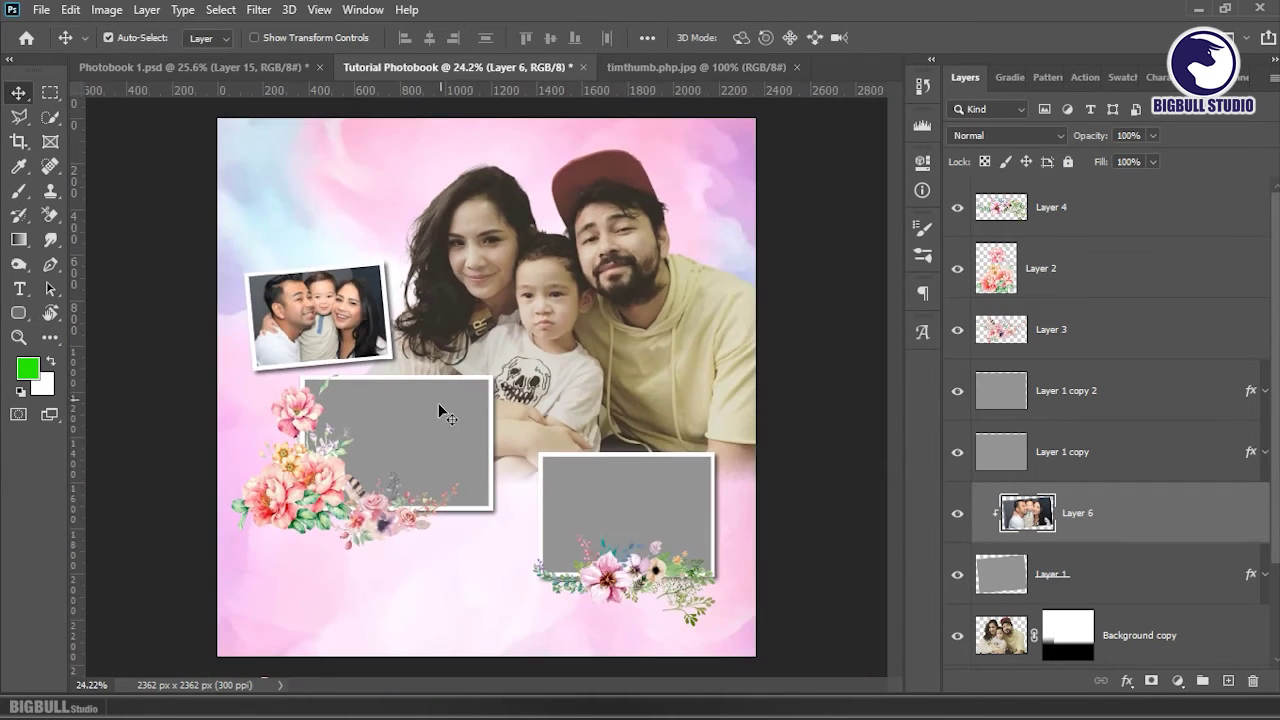
{"action": "left_click", "coordinate": [440, 410]}
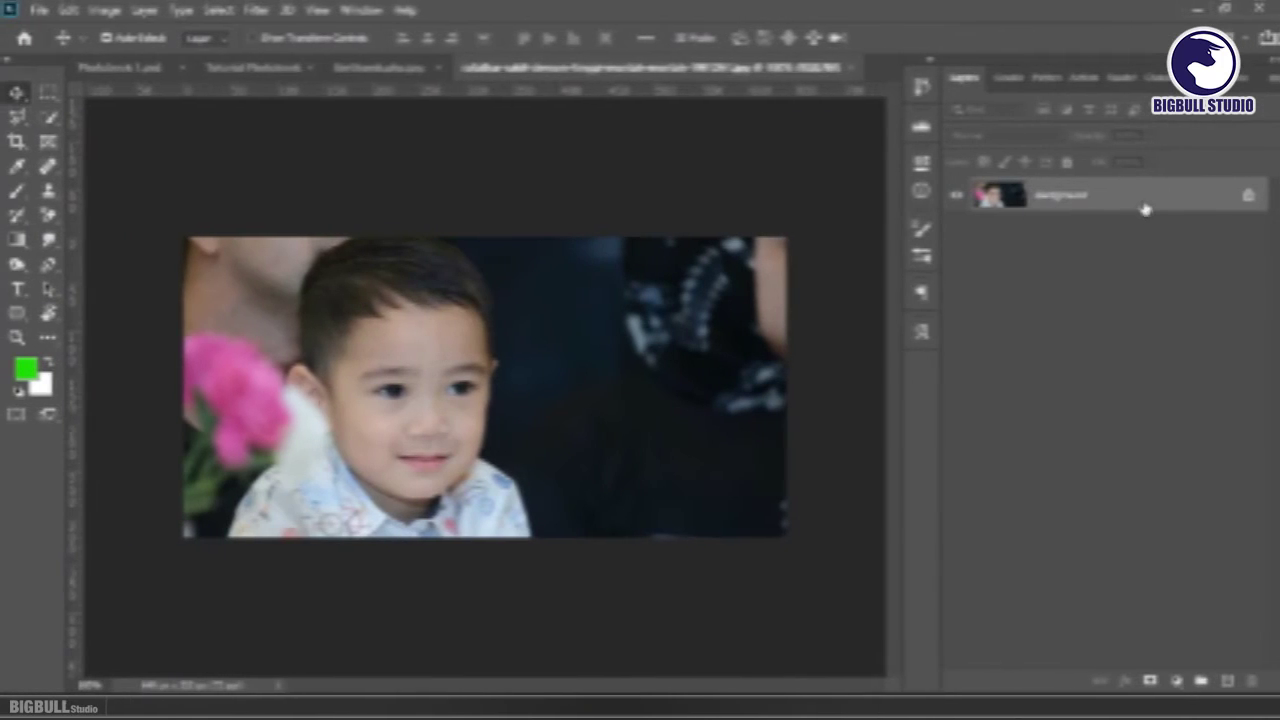
- Drag the boy's close-up photo onto the page and clip it into the middle-left frame
{"action": "left_click", "coordinate": [1147, 205]}
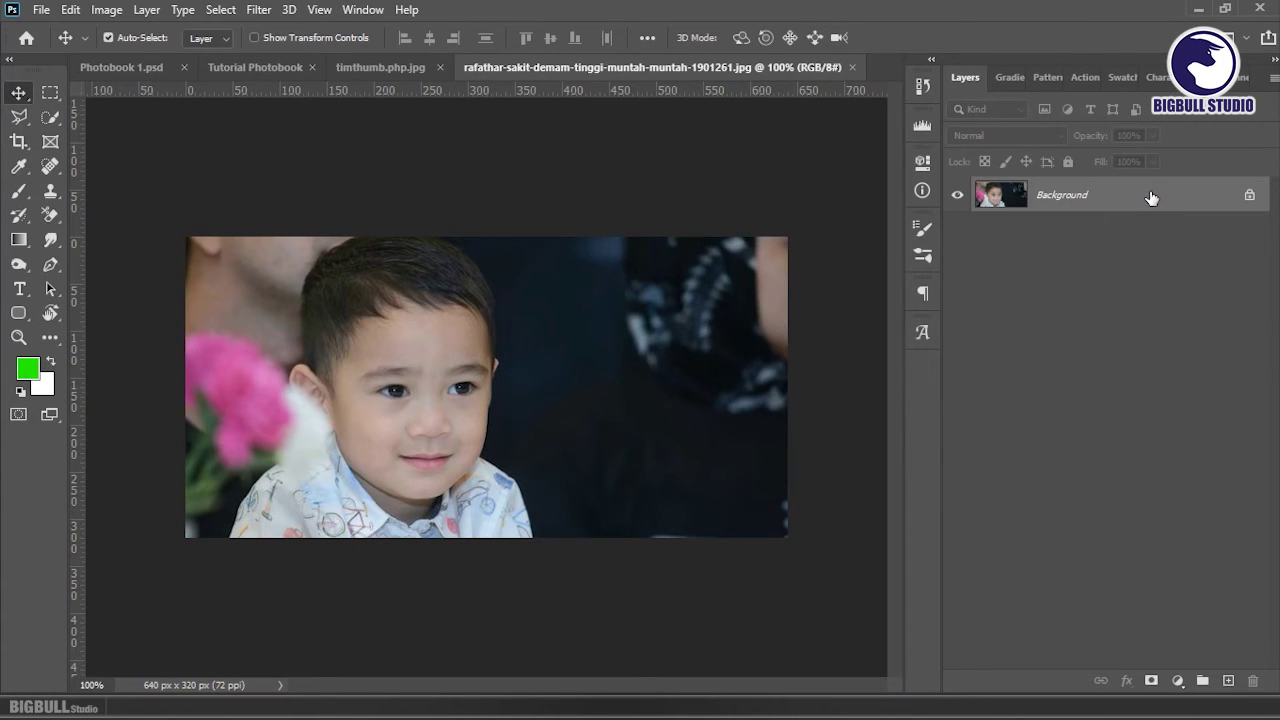
{"action": "left_click_drag", "start_coordinate": [1151, 197], "coordinate": [270, 70]}
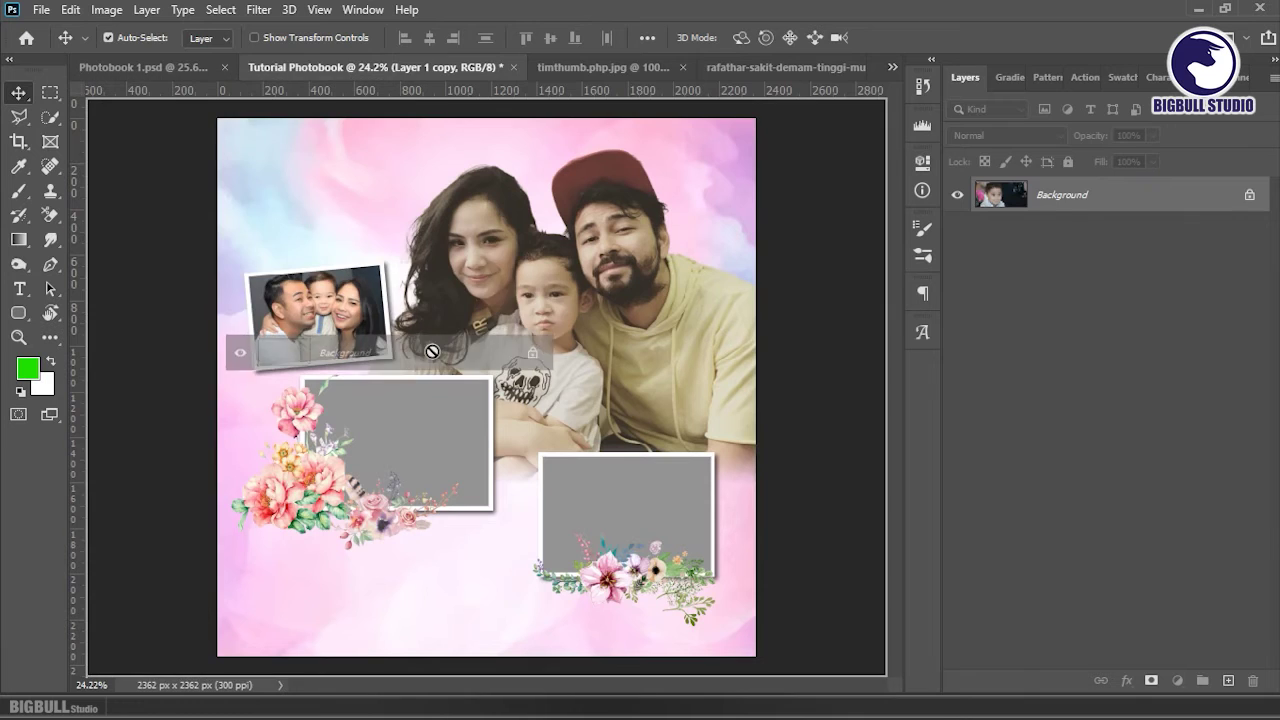
{"action": "left_click_drag", "start_coordinate": [270, 69], "coordinate": [440, 362]}
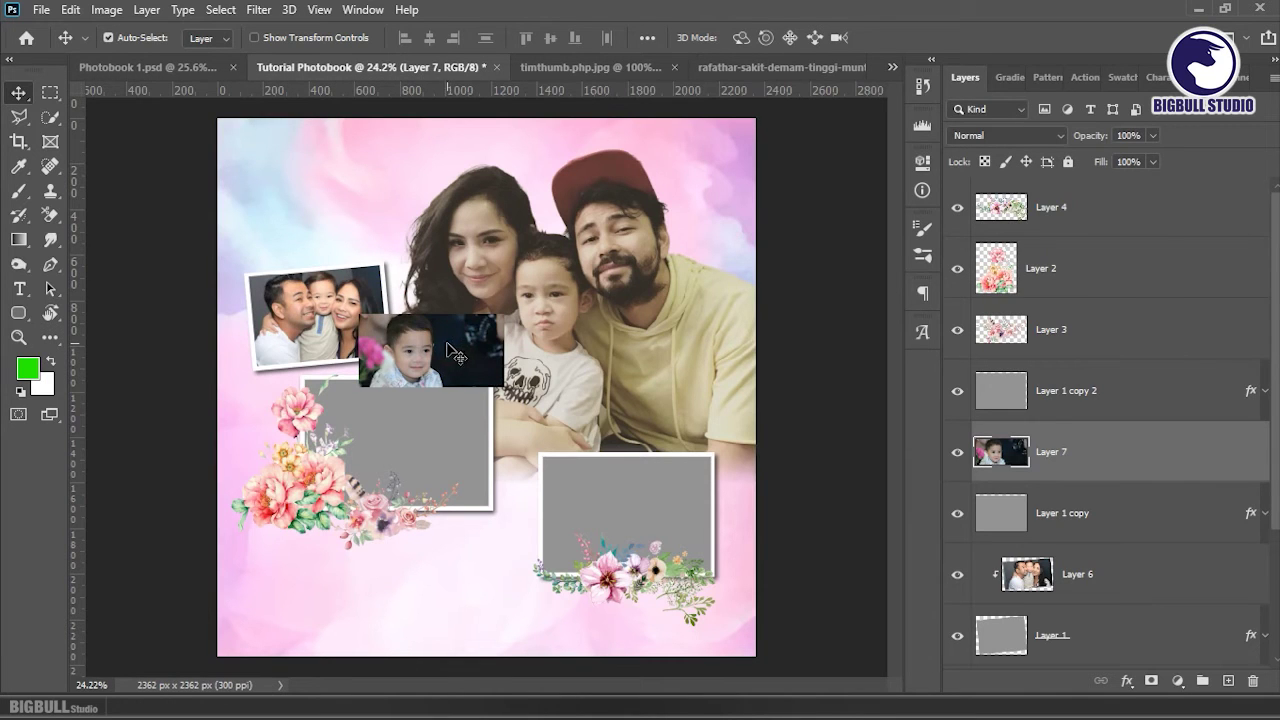
{"action": "left_click", "coordinate": [1103, 481], "text": "alt"}
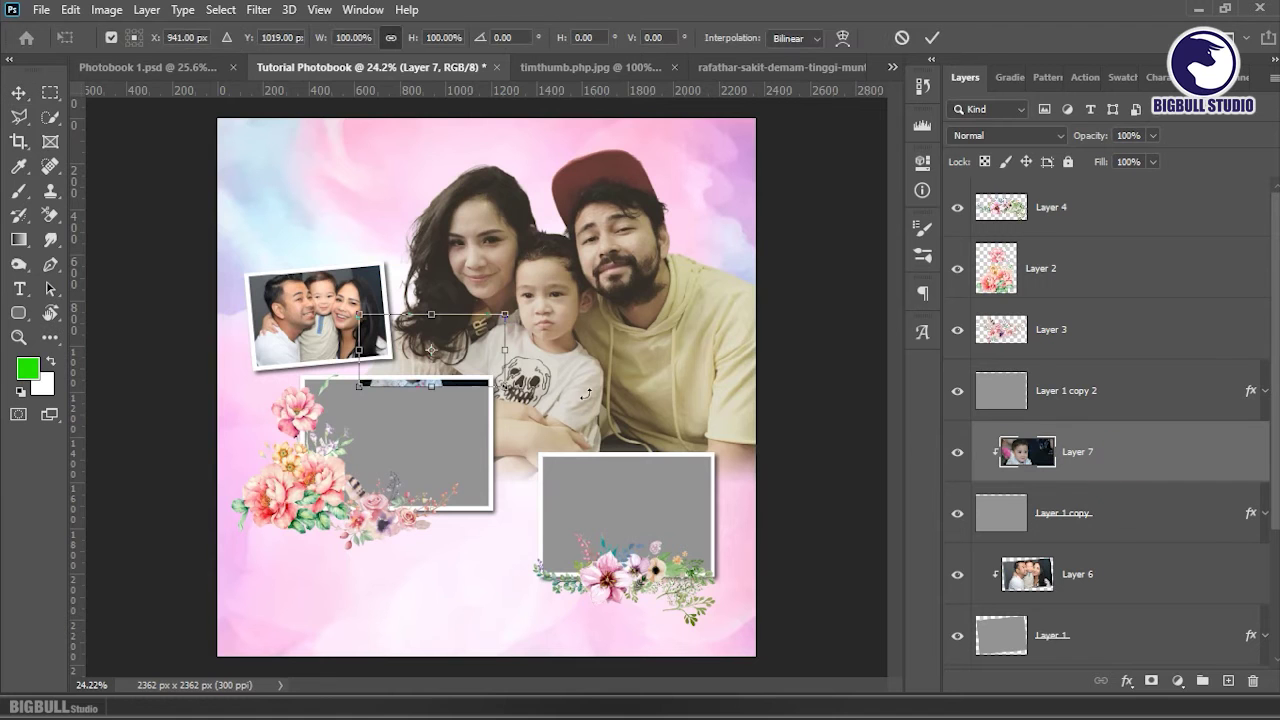
{"action": "left_click_drag", "start_coordinate": [458, 363], "coordinate": [424, 429]}
- Move and enlarge the boy's photo so it fills the middle-left frame
{"action": "key", "text": "ctrl+t"}
{"action": "scroll", "coordinate": [530, 333], "scroll_direction": "up", "scroll_amount": 2, "text": "alt"}
{"action": "scroll", "coordinate": [530, 333], "scroll_direction": "up", "scroll_amount": 1}
{"action": "key", "text": "ctrl+r"}
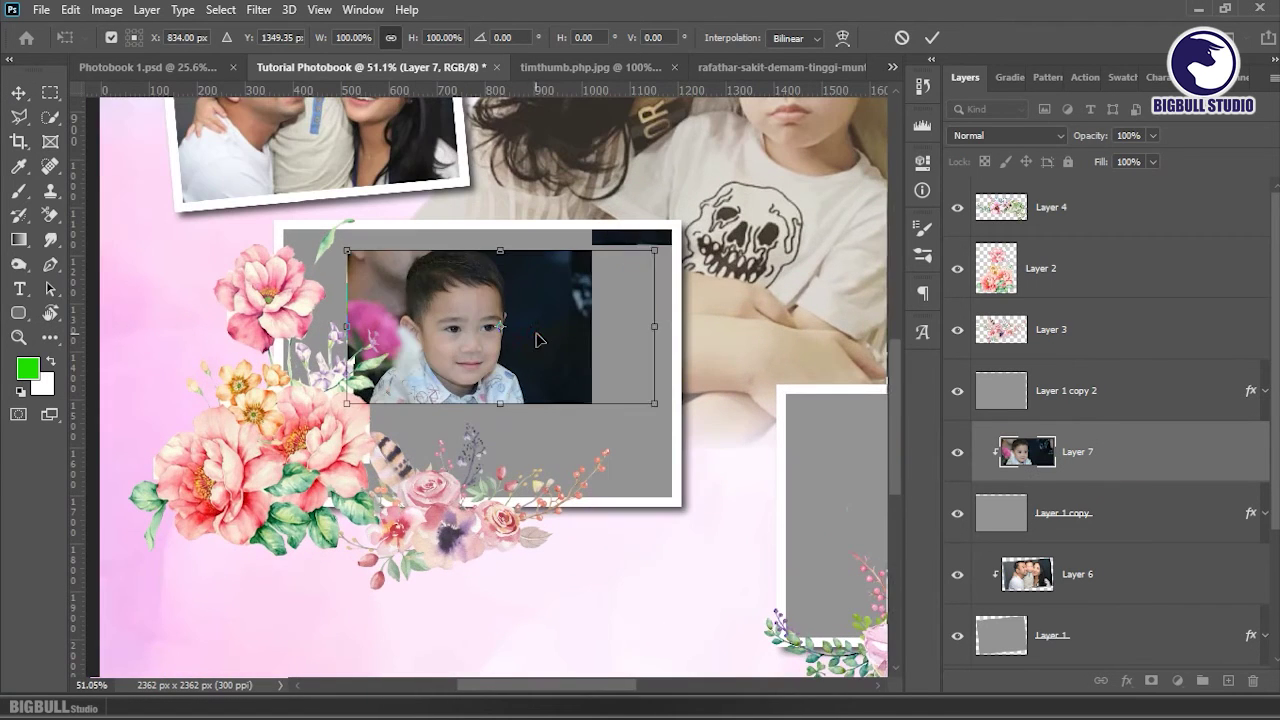
{"action": "left_click_drag", "start_coordinate": [530, 333], "coordinate": [468, 428]}
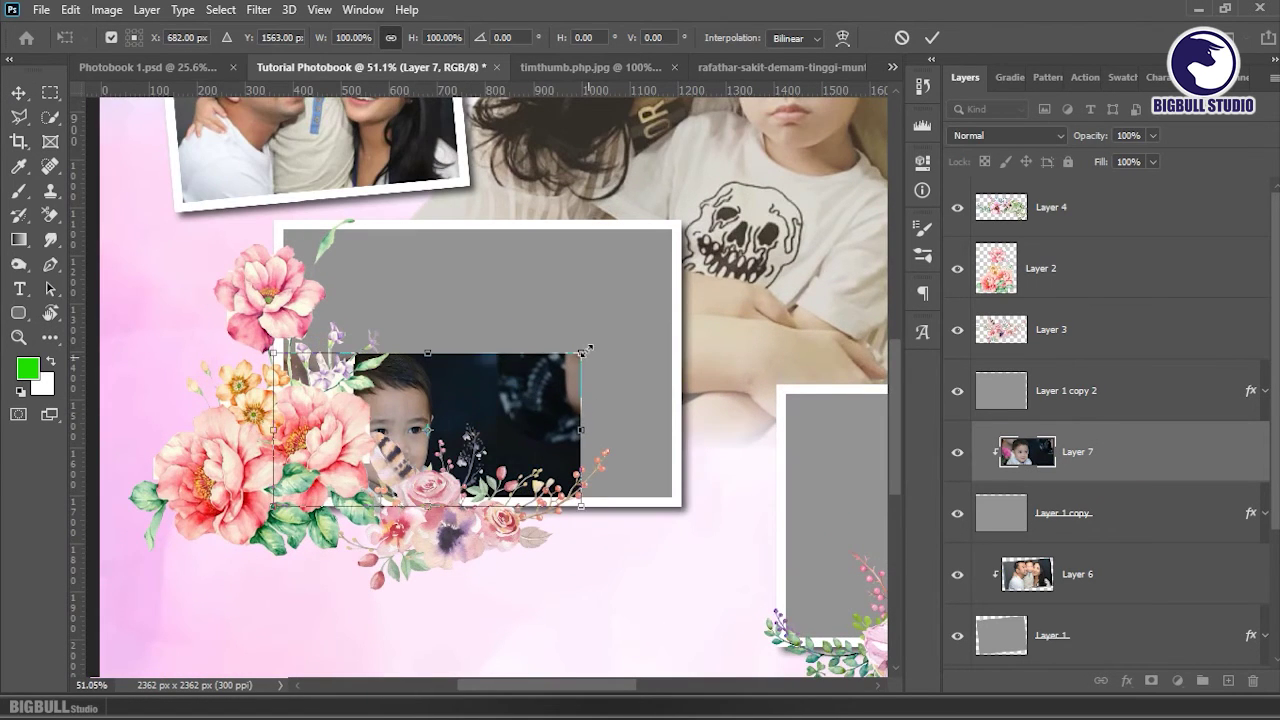
{"action": "mouse_move", "coordinate": [582, 337]}
{"action": "left_mouse_down"}
{"action": "mouse_move", "coordinate": [825, 162]}
{"action": "mouse_move", "coordinate": [815, 167]}
{"action": "left_mouse_up"}
{"action": "key", "text": "Return"}
{"action": "scroll", "coordinate": [455, 365], "scroll_direction": "down", "scroll_amount": 2}
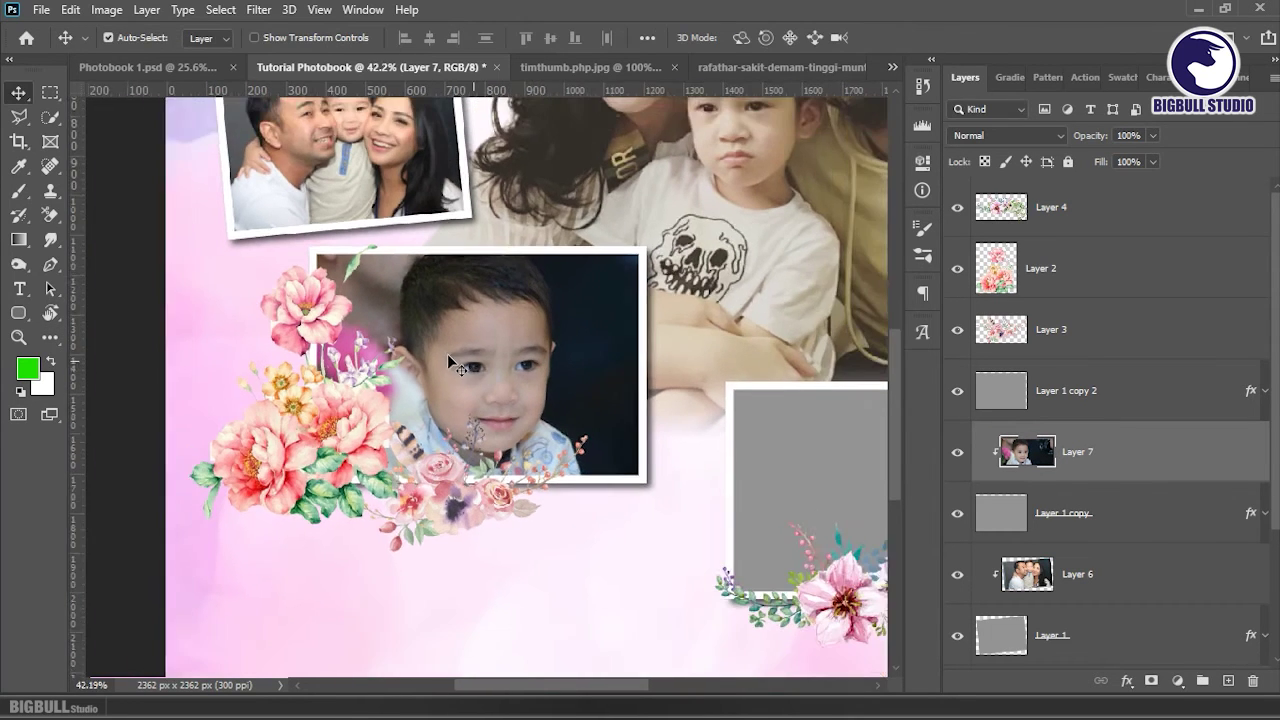
{"action": "scroll", "coordinate": [455, 365], "scroll_direction": "down", "scroll_amount": 2}
{"action": "scroll", "coordinate": [455, 365], "scroll_direction": "down", "scroll_amount": 2}
{"action": "scroll", "coordinate": [450, 362], "scroll_direction": "down", "scroll_amount": 1}
{"action": "scroll", "coordinate": [450, 362], "scroll_direction": "down", "scroll_amount": 1}
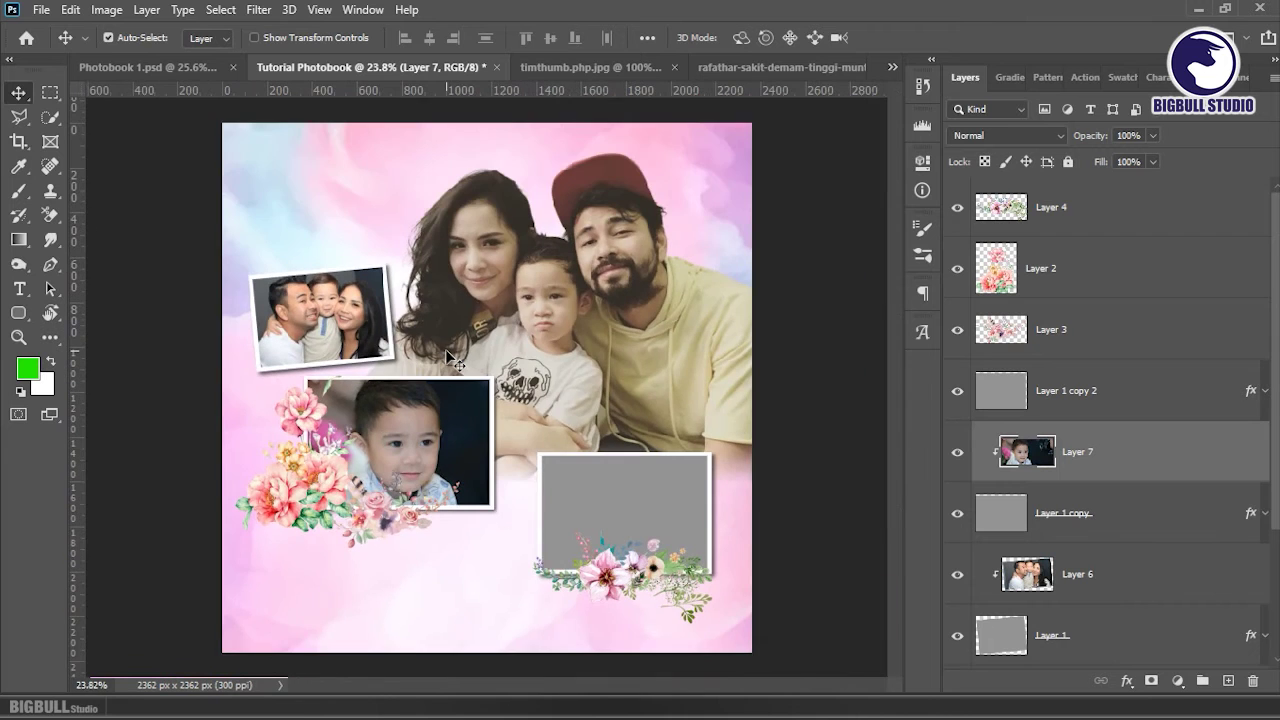
- Drag the balloon family photo into the lower-right frame and clip it to Layer 1 copy 2
{"action": "left_click", "coordinate": [617, 494]}
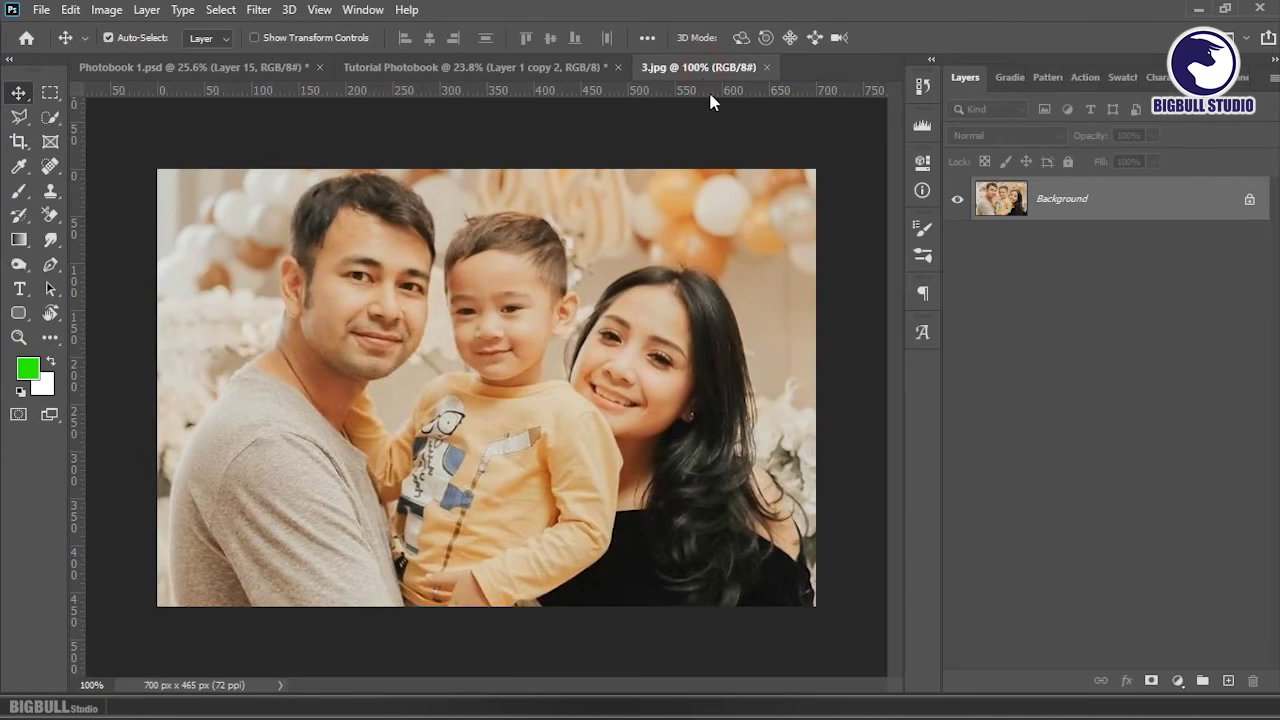
{"action": "mouse_move", "coordinate": [1159, 204]}
{"action": "left_mouse_down"}
{"action": "mouse_move", "coordinate": [605, 481]}
{"action": "mouse_move", "coordinate": [635, 500]}
{"action": "left_mouse_up"}
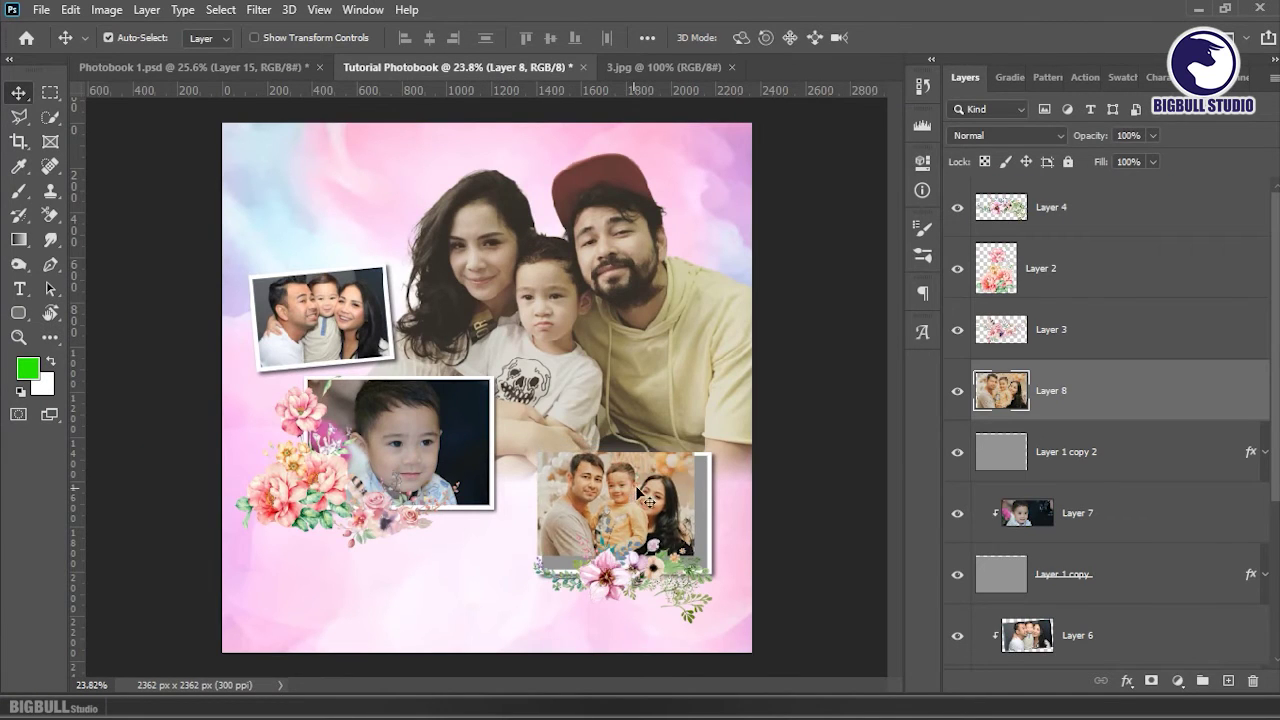
{"action": "left_click", "coordinate": [1128, 421], "text": "alt"}
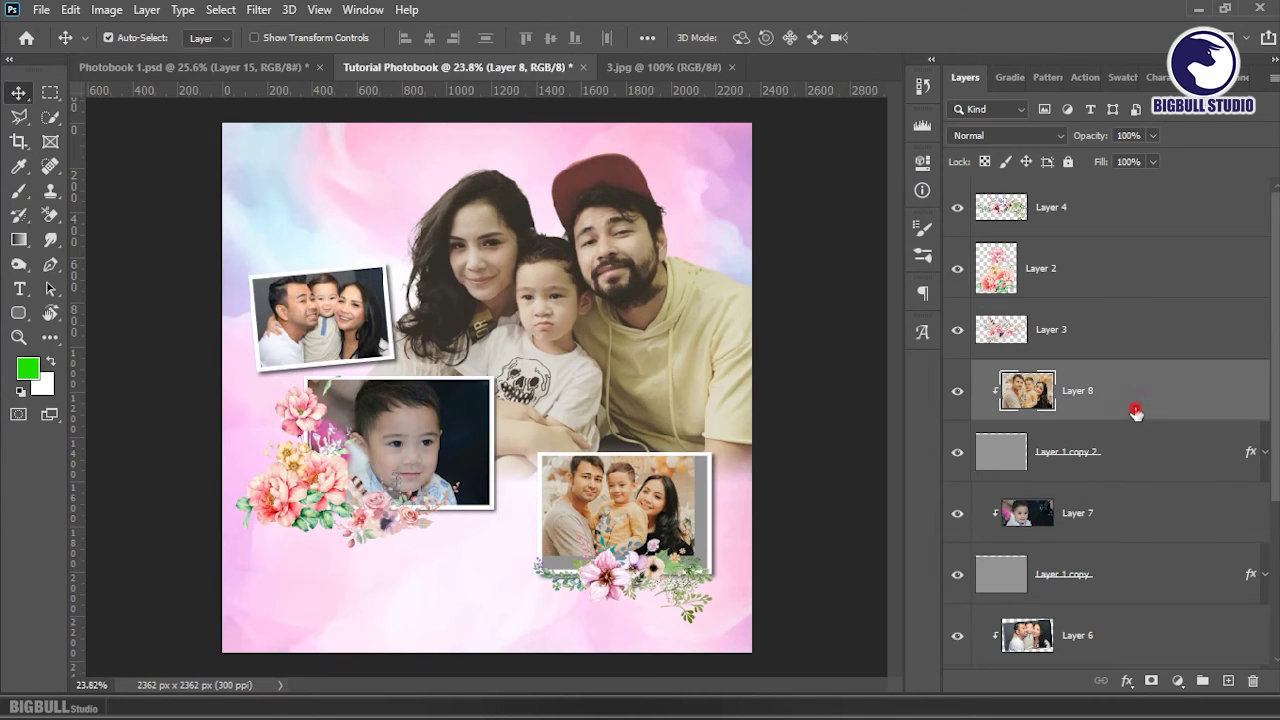
{"action": "scroll", "coordinate": [697, 600], "scroll_direction": "up", "scroll_amount": 3}
- Scale the balloon photo to about 115% and centre it so it fills the frame
{"action": "key", "text": "ctrl+t"}
{"action": "scroll", "coordinate": [588, 298], "scroll_direction": "up", "scroll_amount": 1}
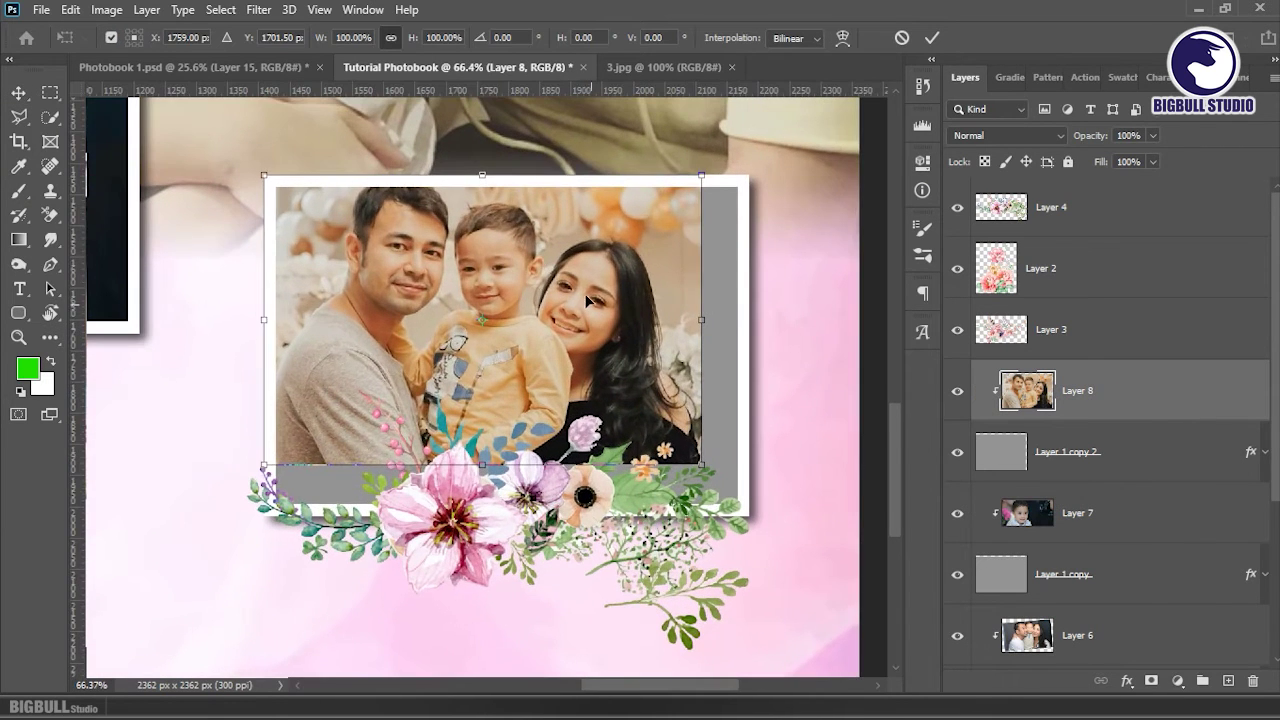
{"action": "left_click_drag", "start_coordinate": [571, 294], "coordinate": [578, 298]}
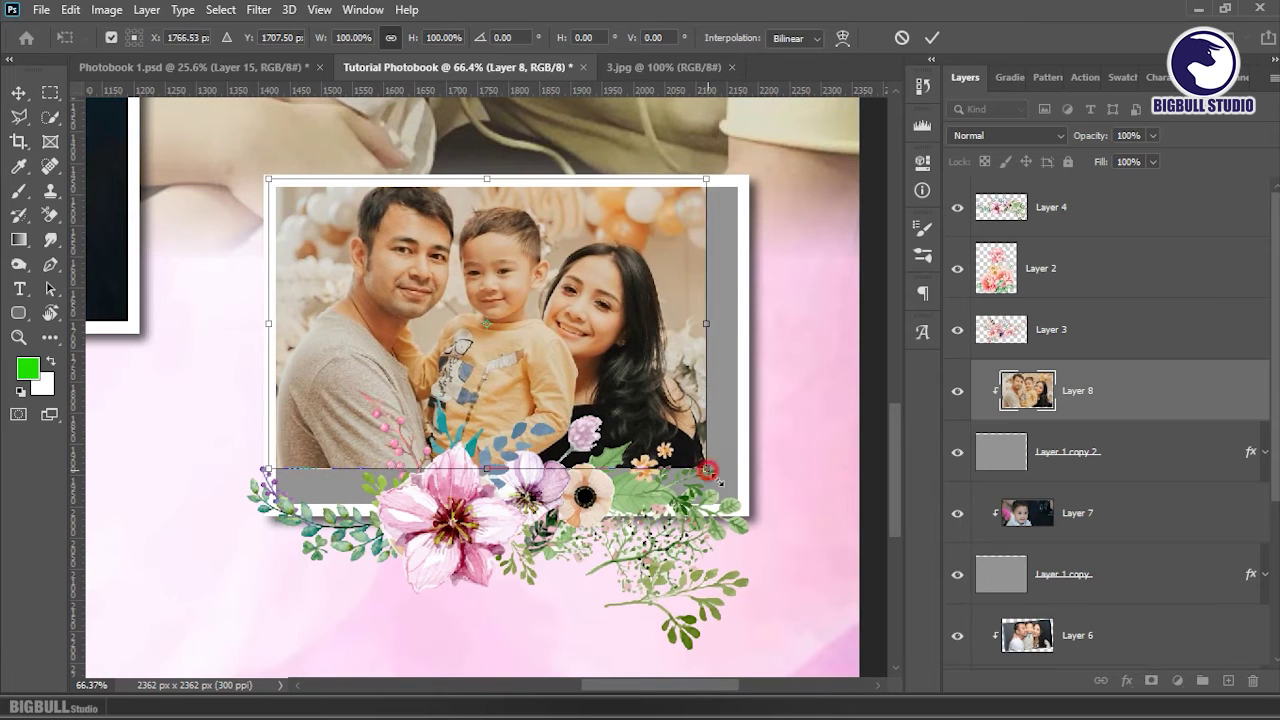
{"action": "left_click_drag", "start_coordinate": [706, 468], "coordinate": [742, 494]}
{"action": "left_click_drag", "start_coordinate": [266, 488], "coordinate": [251, 513]}
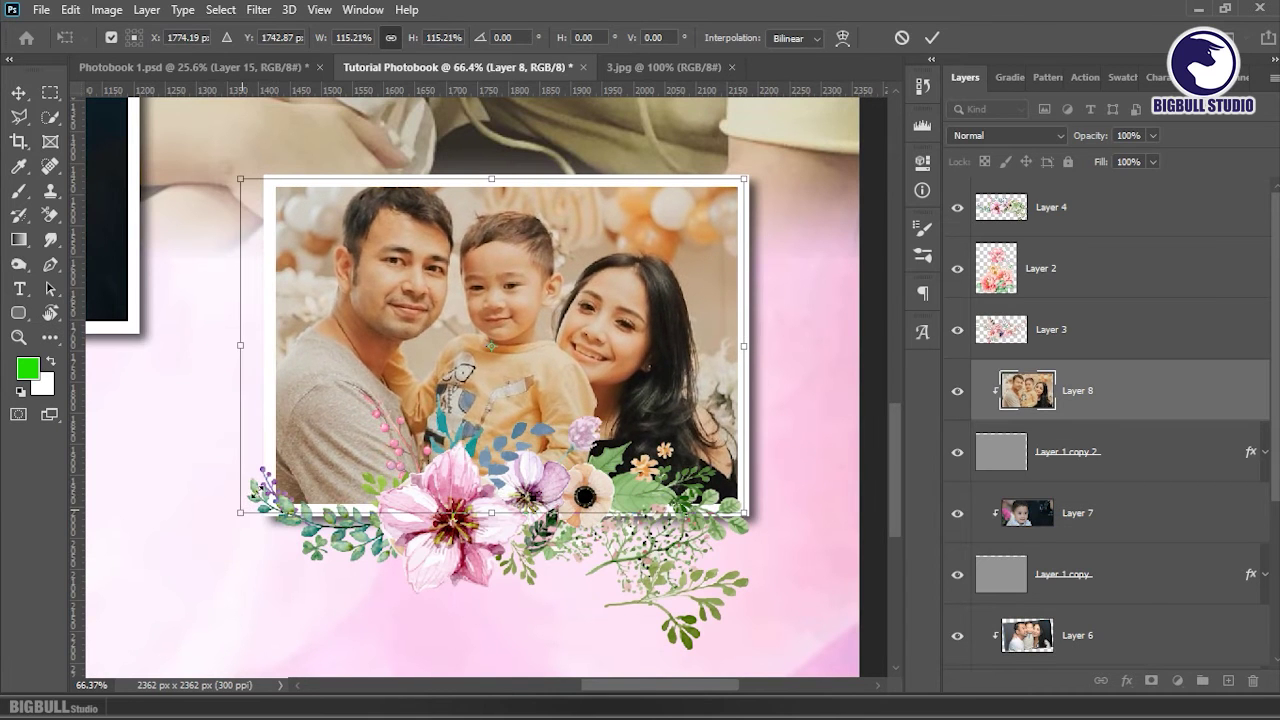
{"action": "left_click_drag", "start_coordinate": [525, 378], "coordinate": [540, 378]}
{"action": "key", "text": "Return"}
- Fit the whole page on screen and select Layer 2
{"action": "key", "text": "z"}
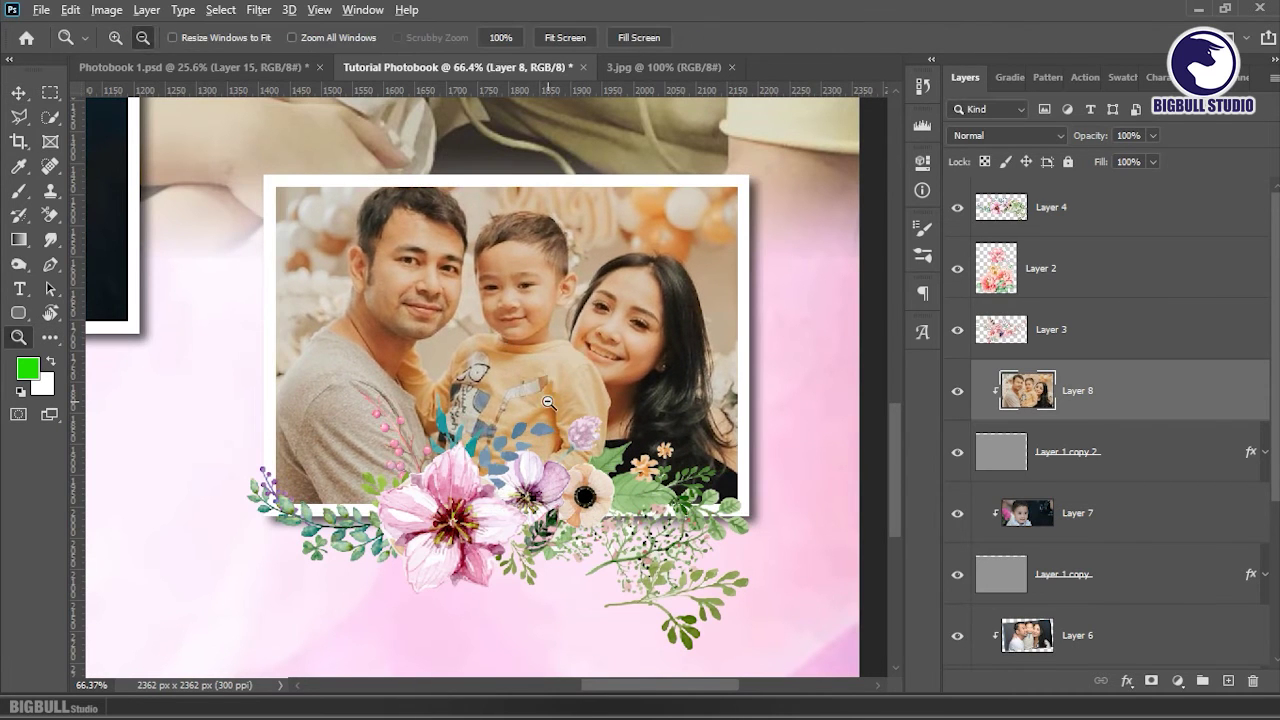
{"action": "left_click", "coordinate": [548, 402], "text": "alt"}
{"action": "right_click", "coordinate": [575, 411]}
{"action": "left_click", "coordinate": [600, 412]}
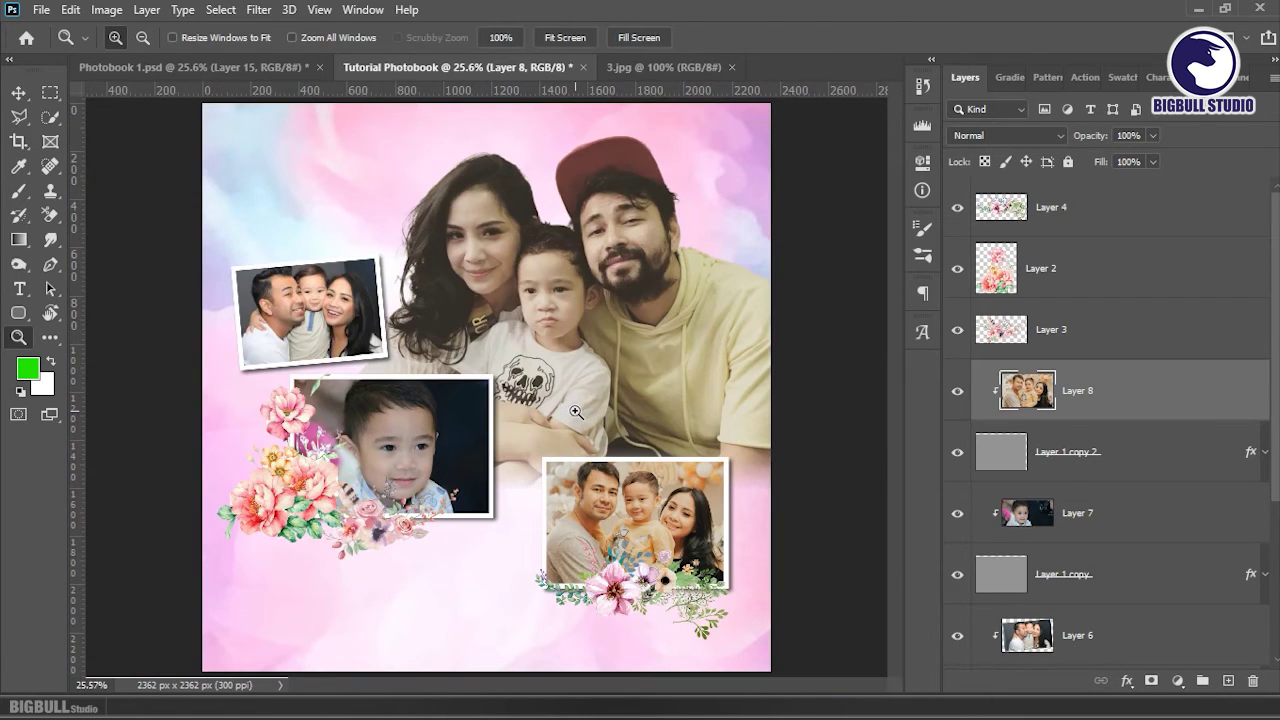
{"action": "left_click", "coordinate": [1142, 214]}
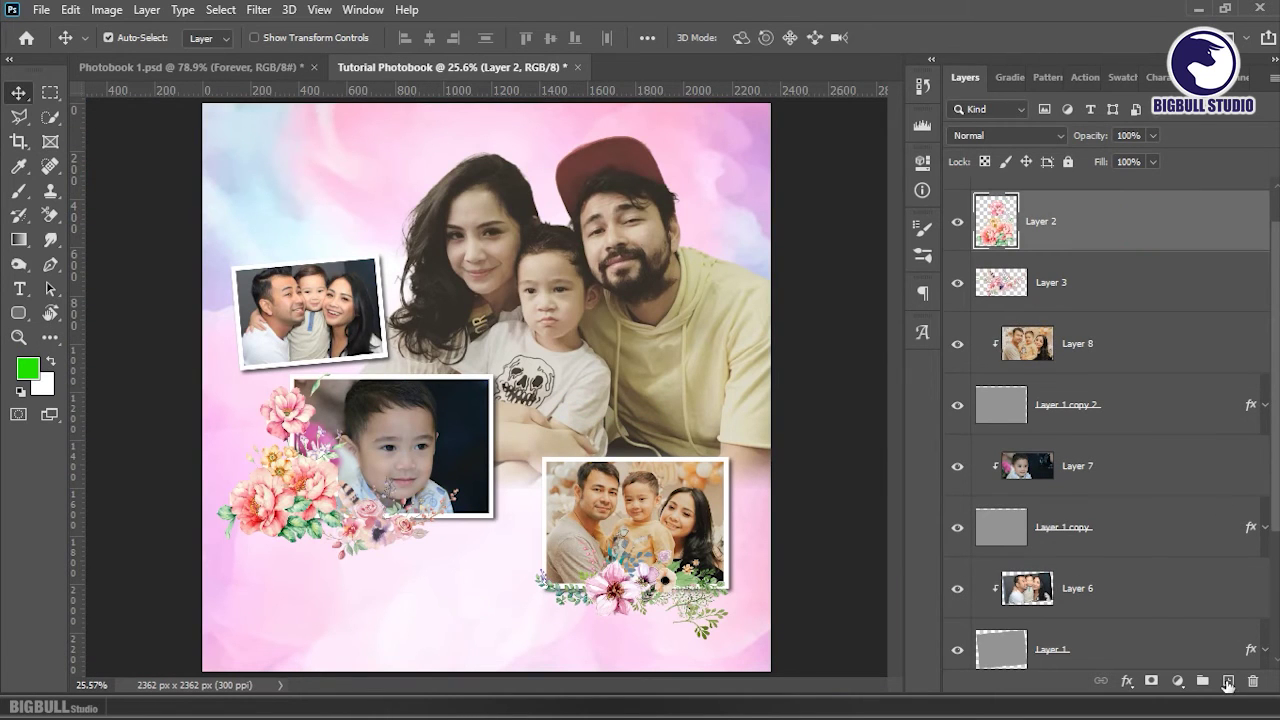
- On a new layer, paste the FOREVER title in grey near the page's top-left
{"action": "left_click", "coordinate": [1228, 681]}
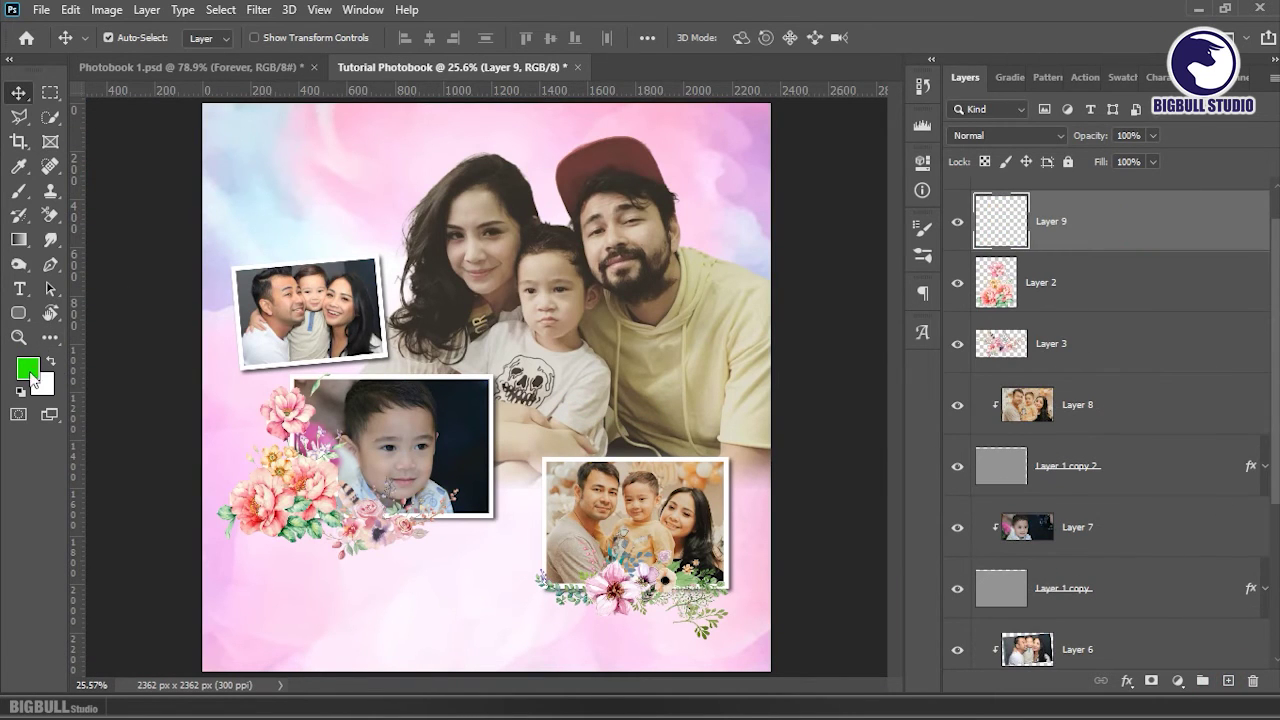
{"action": "left_click", "coordinate": [28, 370]}
{"action": "left_click", "coordinate": [793, 275]}
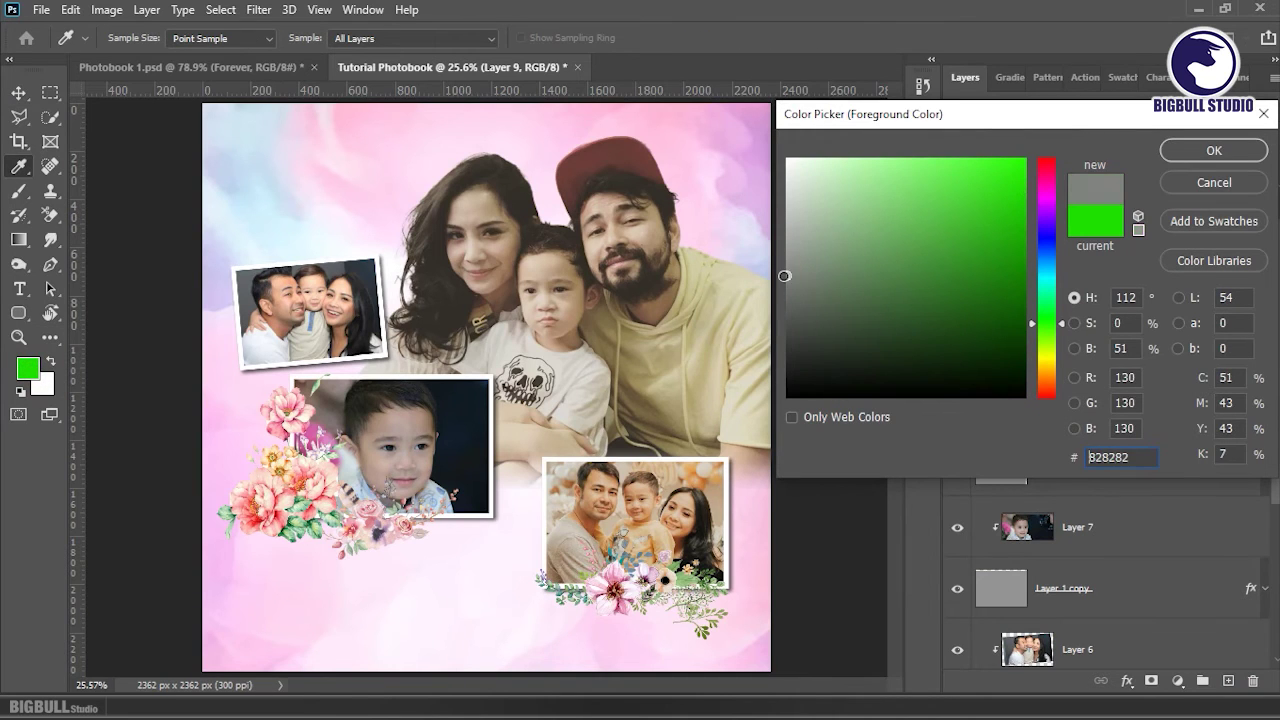
{"action": "left_click", "coordinate": [1187, 152]}
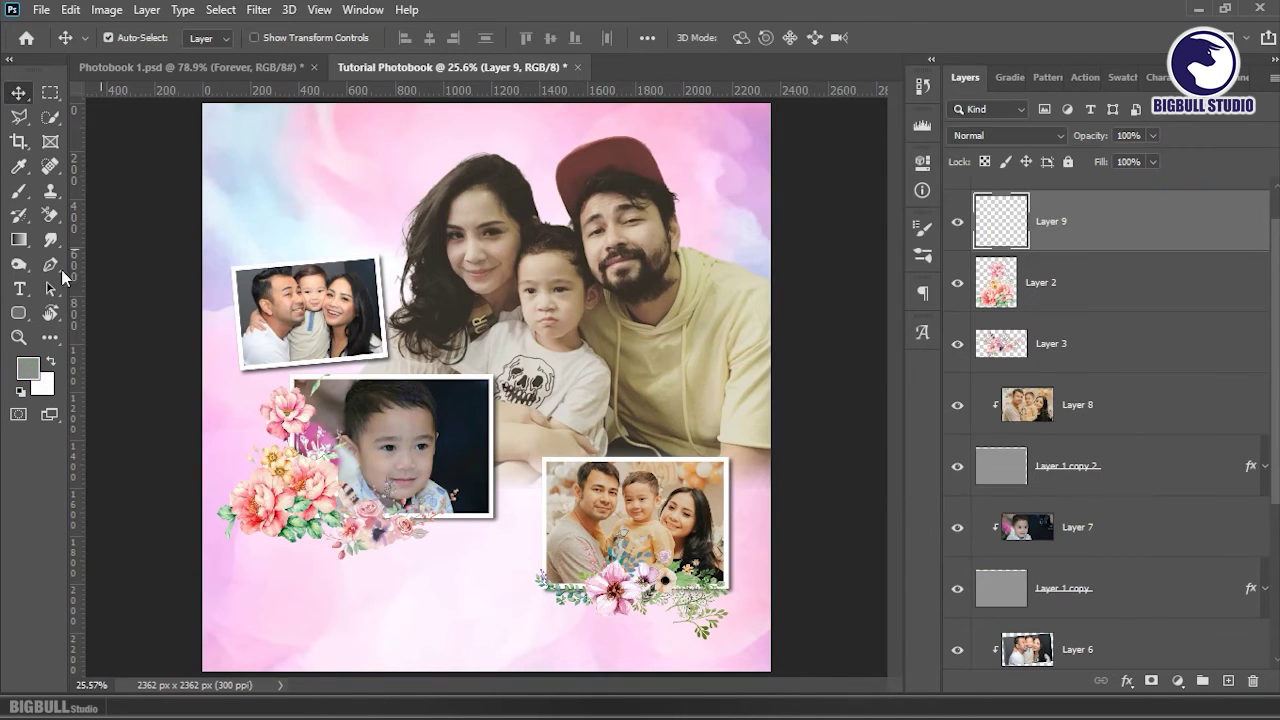
{"action": "left_click", "coordinate": [18, 288]}
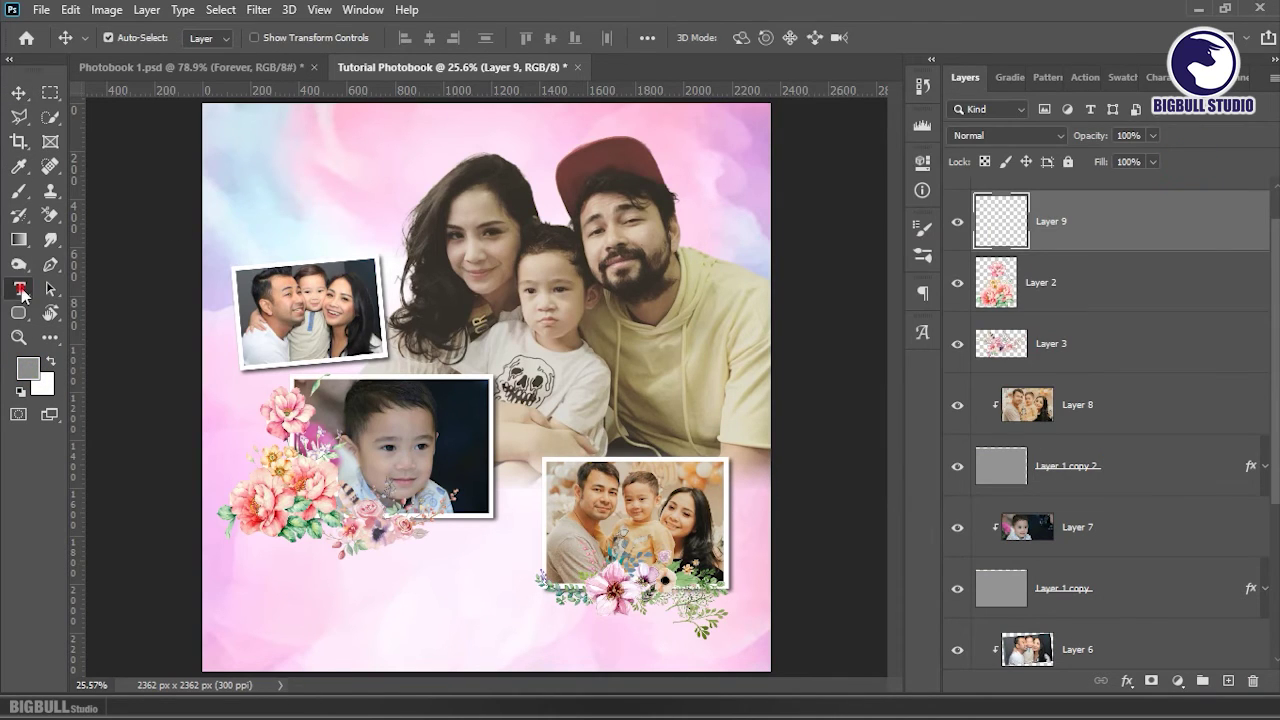
{"action": "left_click", "coordinate": [258, 158]}
{"action": "type", "text": "FOREVER"}
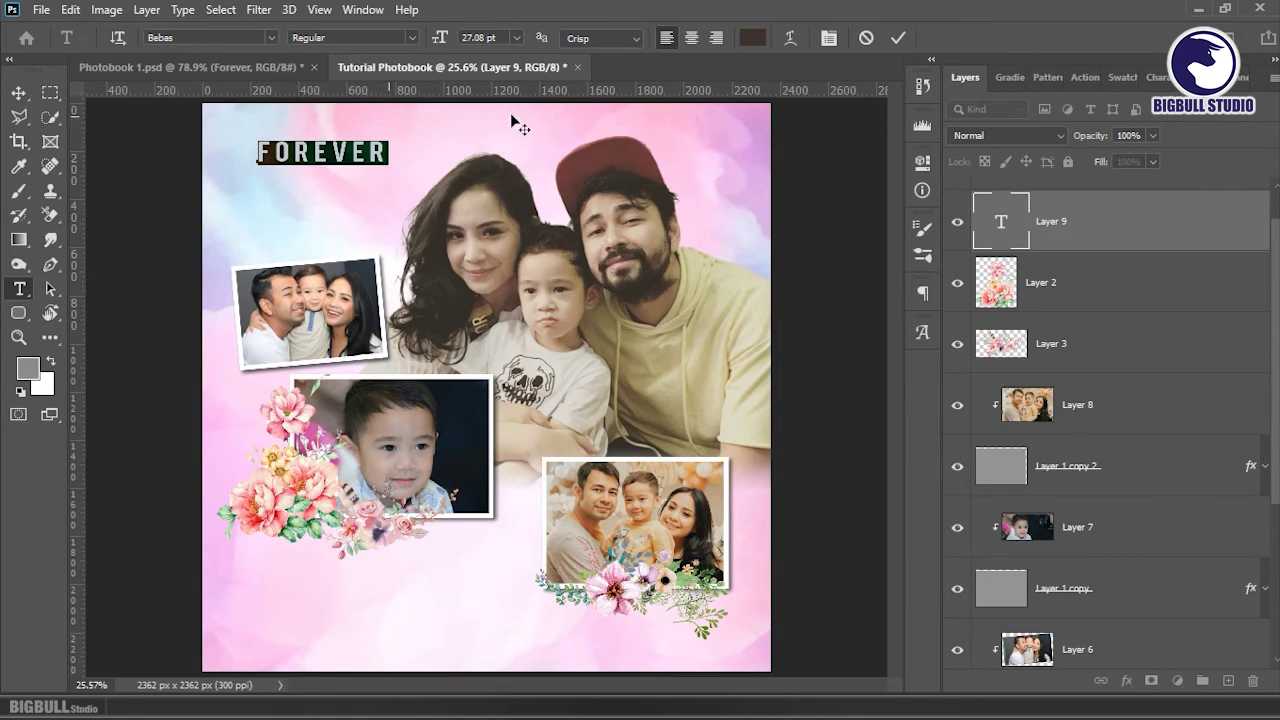
- Set FOREVER's tracking from 160 to 0 and enlarge it to 40.08 pt
{"action": "left_click", "coordinate": [363, 10]}
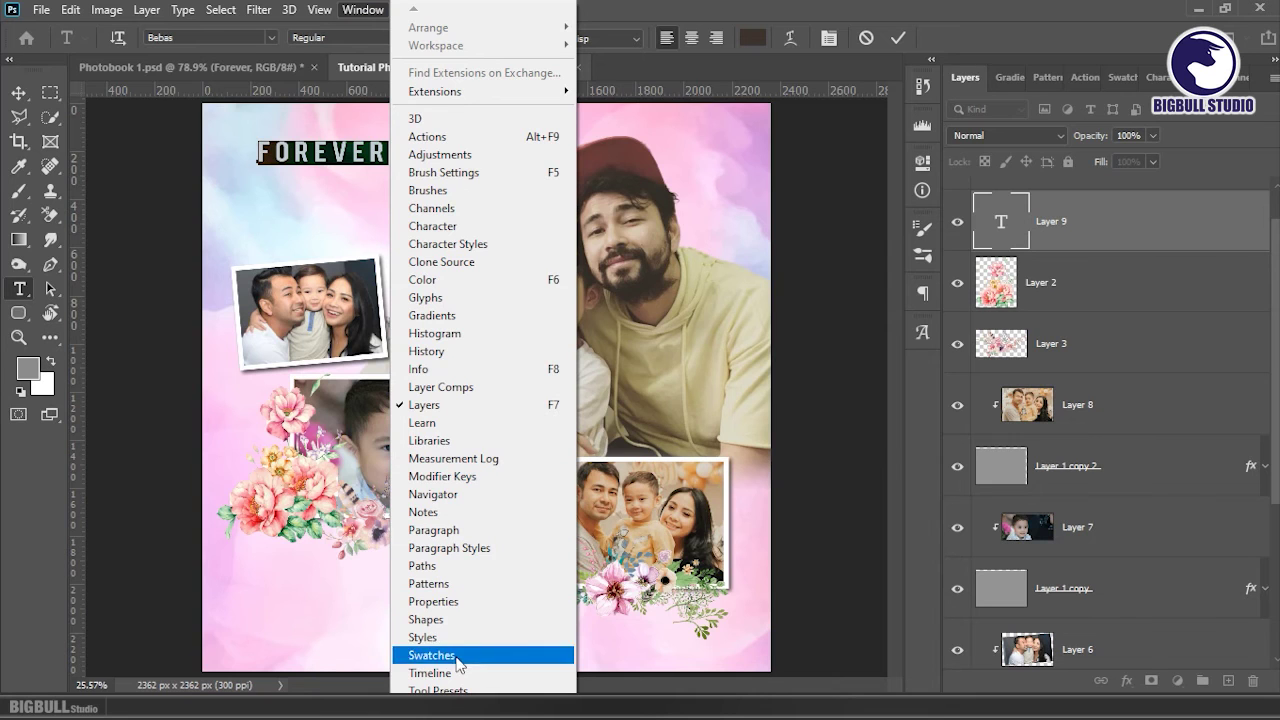
{"action": "left_click", "coordinate": [476, 225]}
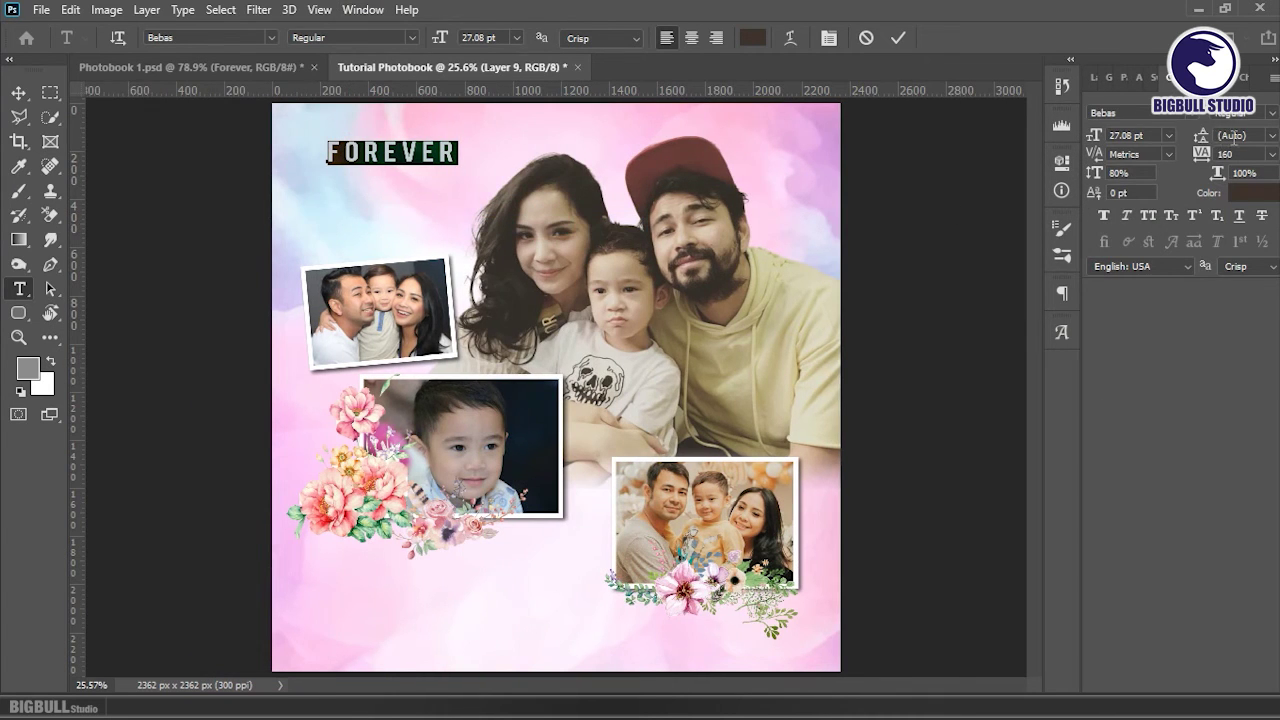
{"action": "left_click", "coordinate": [1062, 330]}
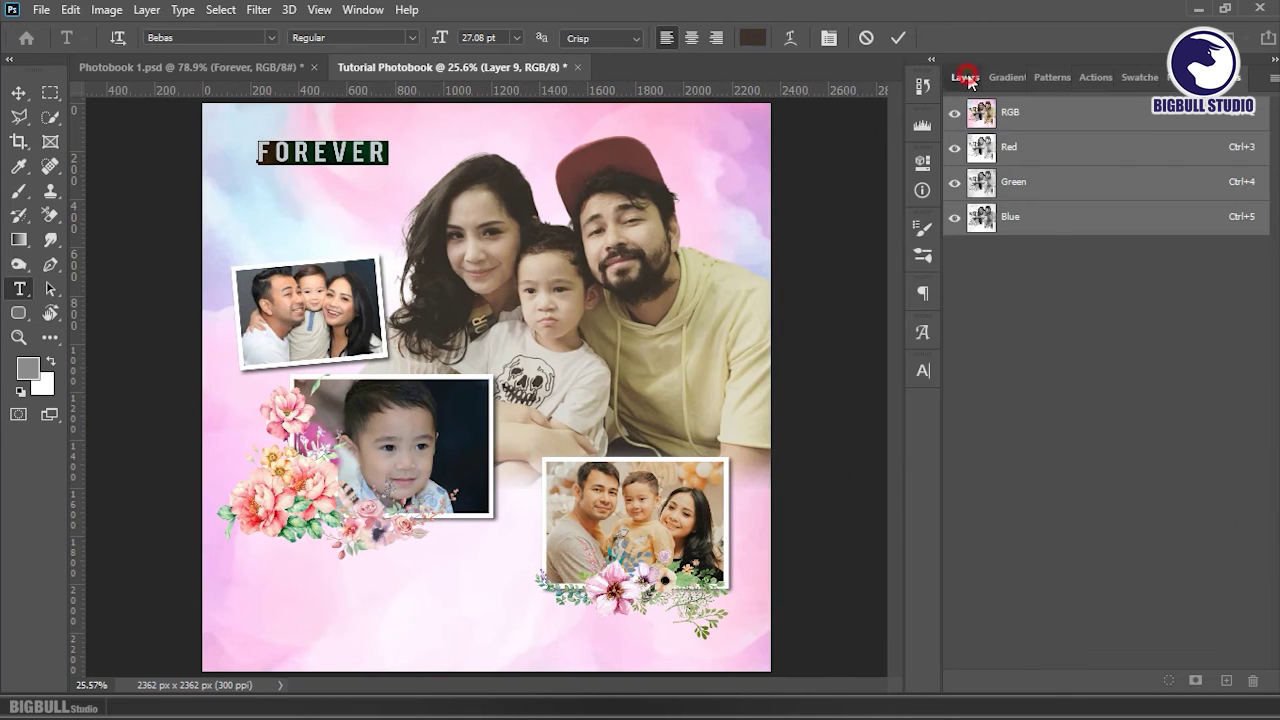
{"action": "left_click", "coordinate": [967, 82]}
{"action": "left_click_drag", "start_coordinate": [942, 266], "coordinate": [967, 253]}
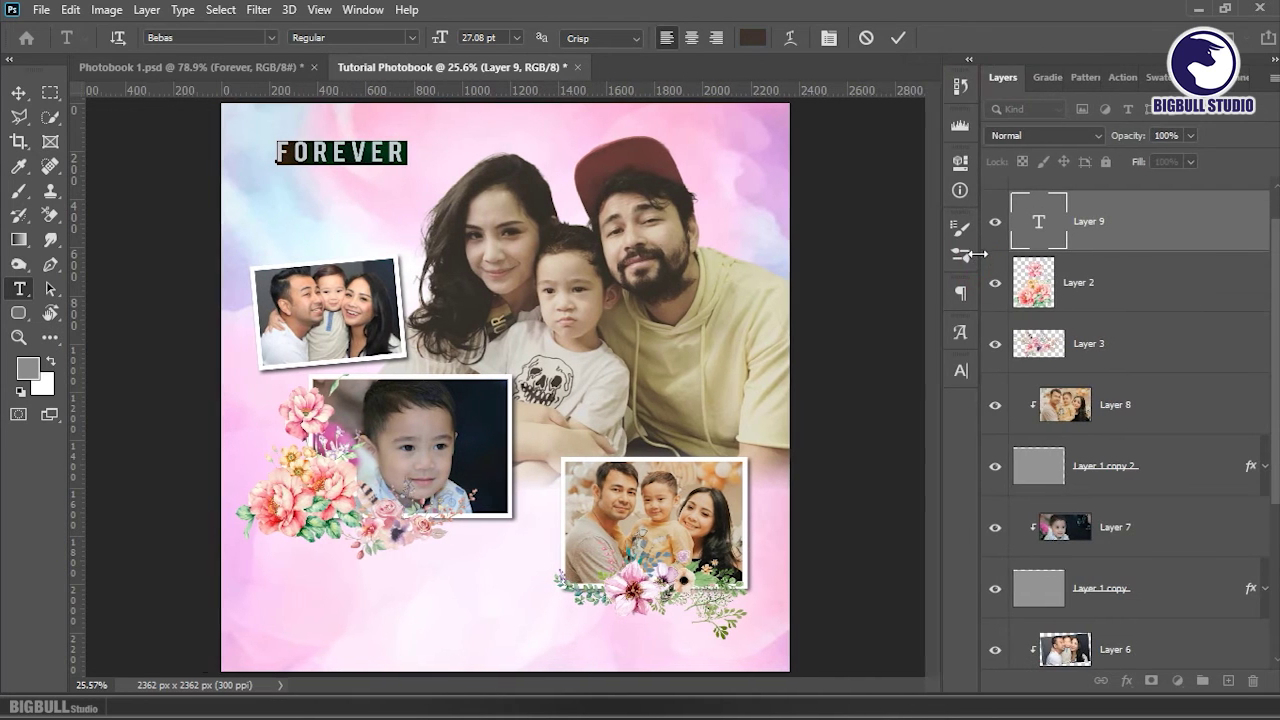
{"action": "left_click", "coordinate": [951, 372]}
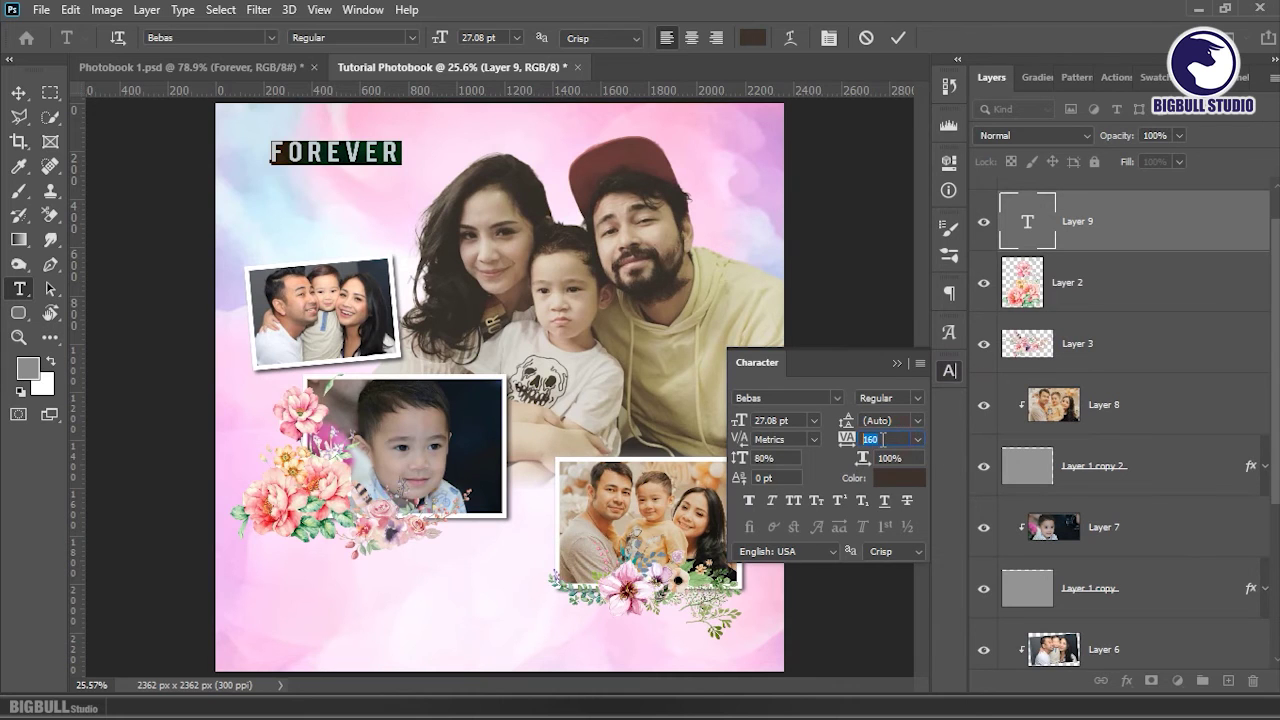
{"action": "type", "text": "0"}
{"action": "key", "text": "Return"}
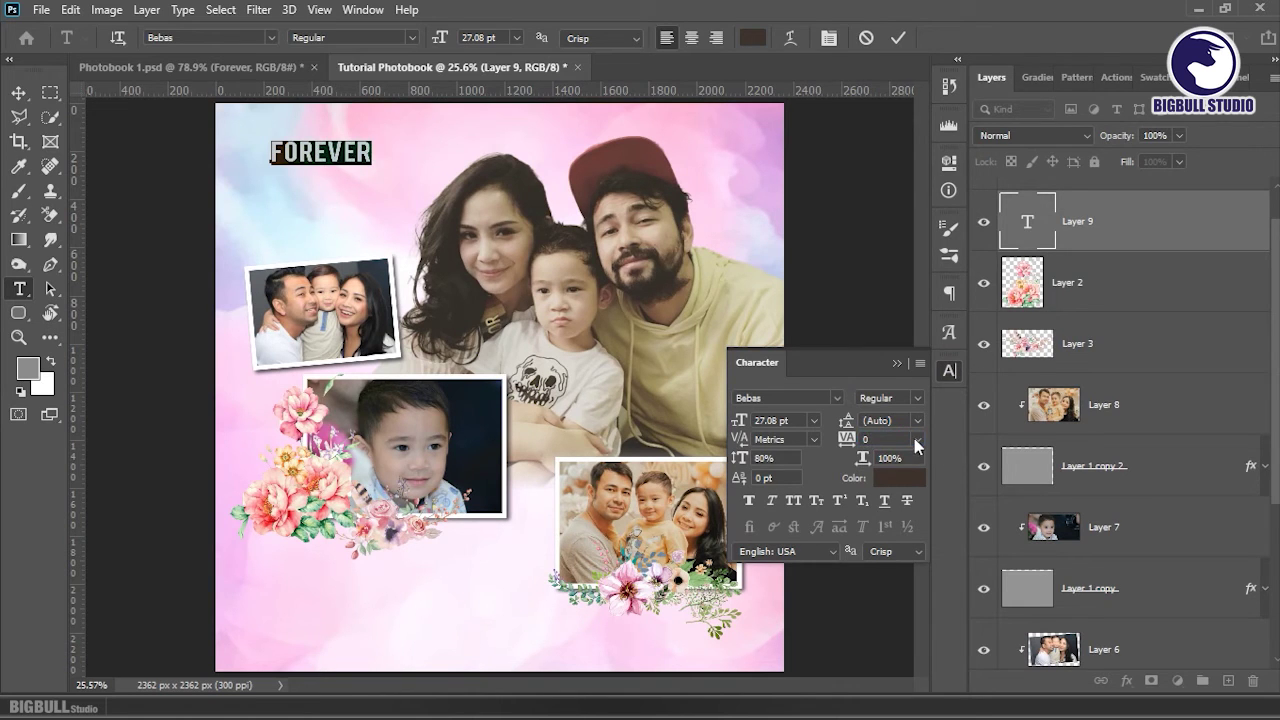
{"action": "left_click", "coordinate": [897, 364]}
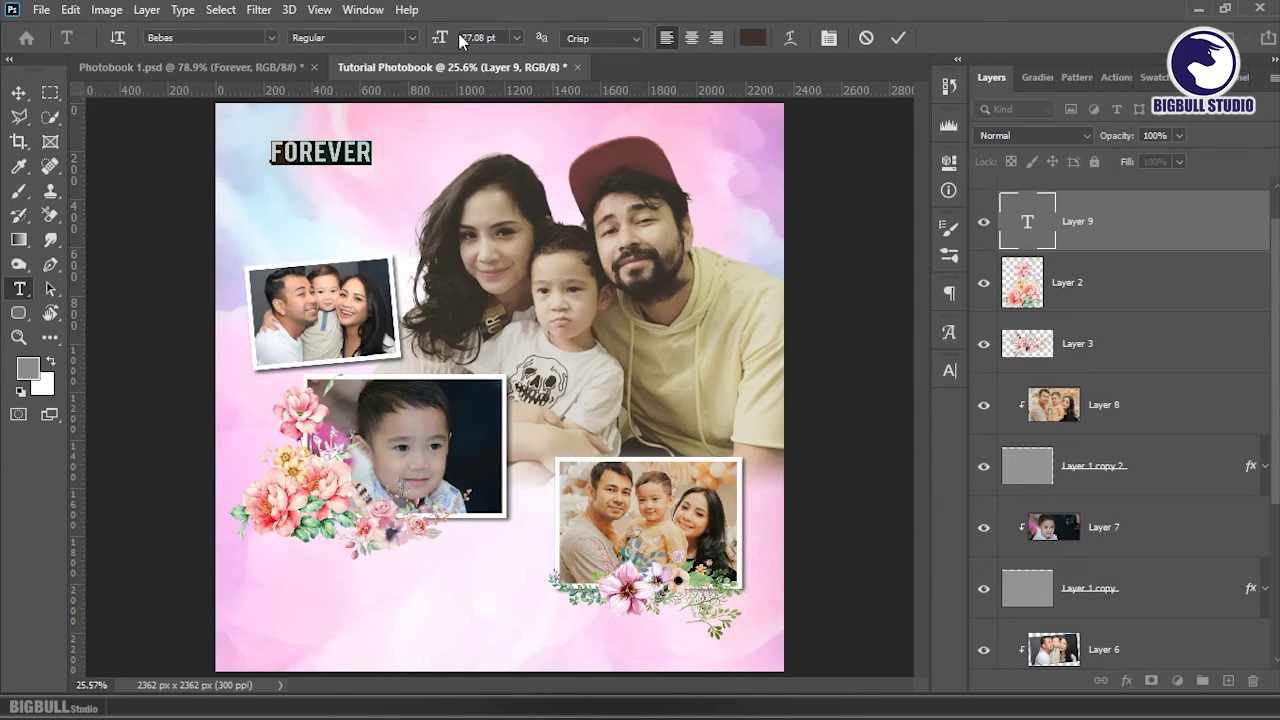
{"action": "left_click_drag", "start_coordinate": [441, 38], "coordinate": [470, 40]}
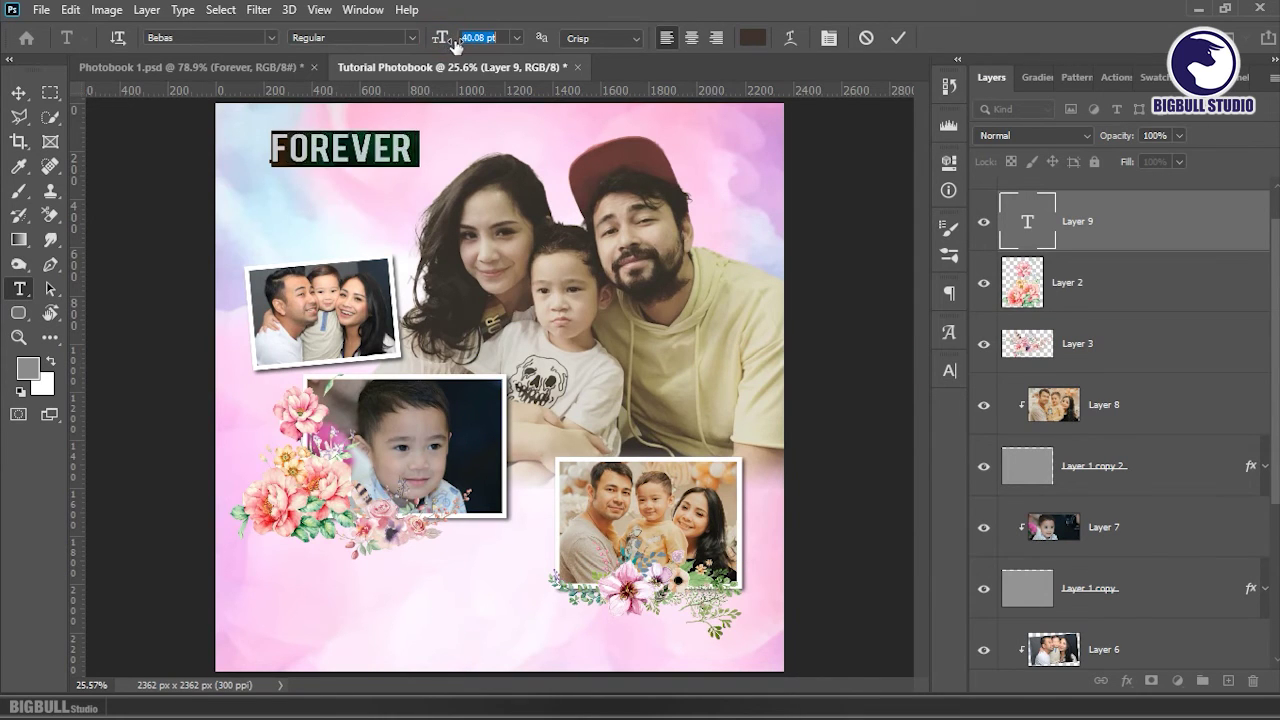
{"action": "left_click", "coordinate": [1115, 225]}
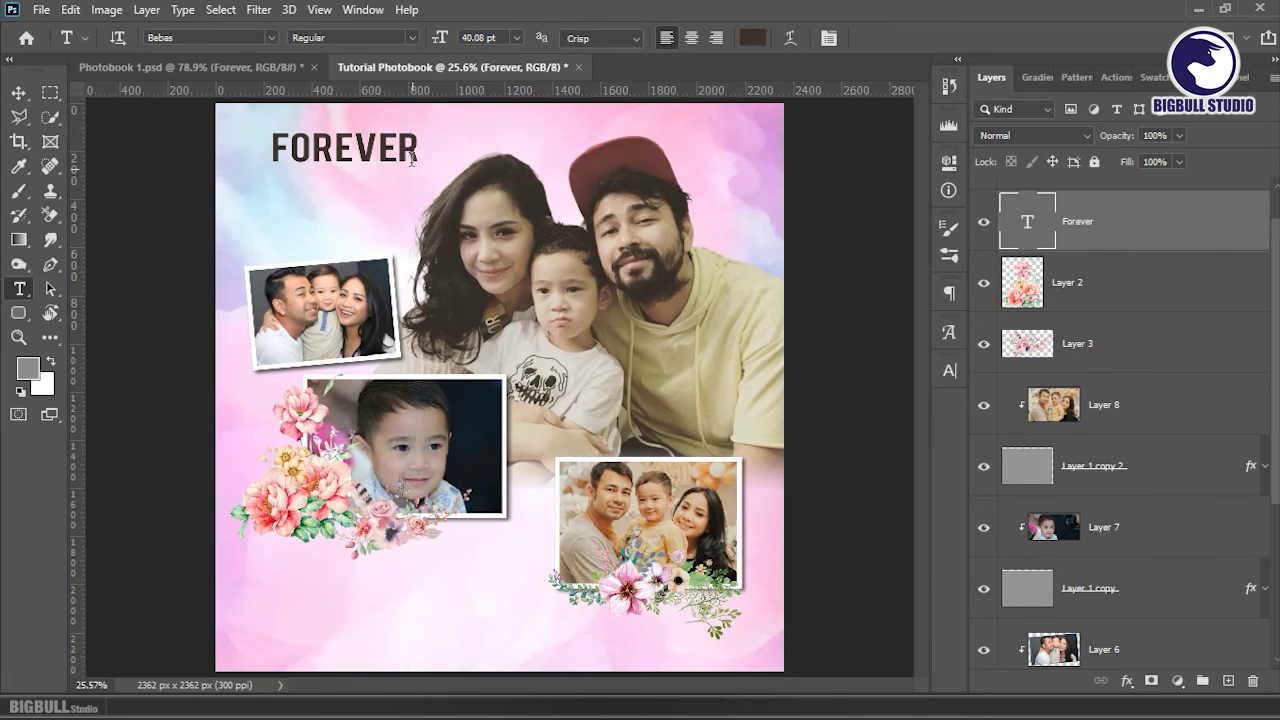
- Move the FOREVER title down-left and place a duplicate just below it
{"action": "key", "text": "v"}
{"action": "left_click_drag", "start_coordinate": [413, 155], "coordinate": [394, 169]}
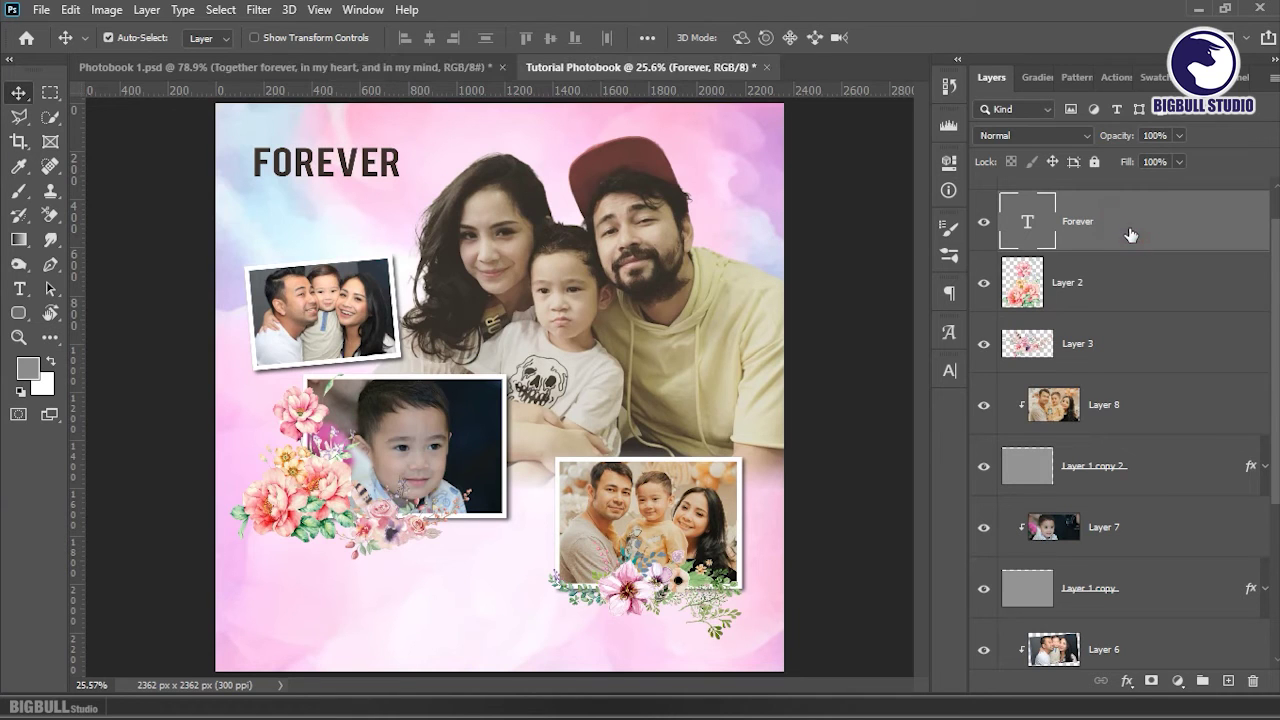
{"action": "key", "text": "ctrl+j"}
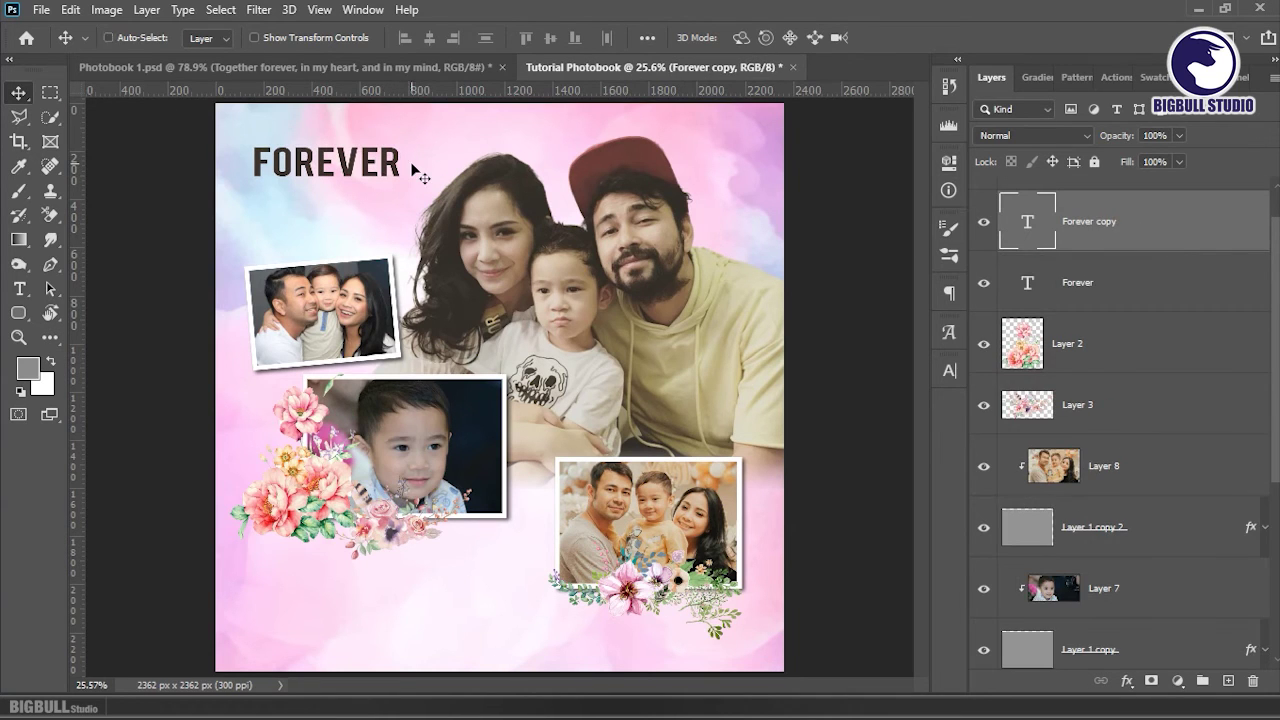
{"action": "key", "text": "ctrl+t"}
{"action": "left_click_drag", "start_coordinate": [371, 165], "coordinate": [371, 195]}
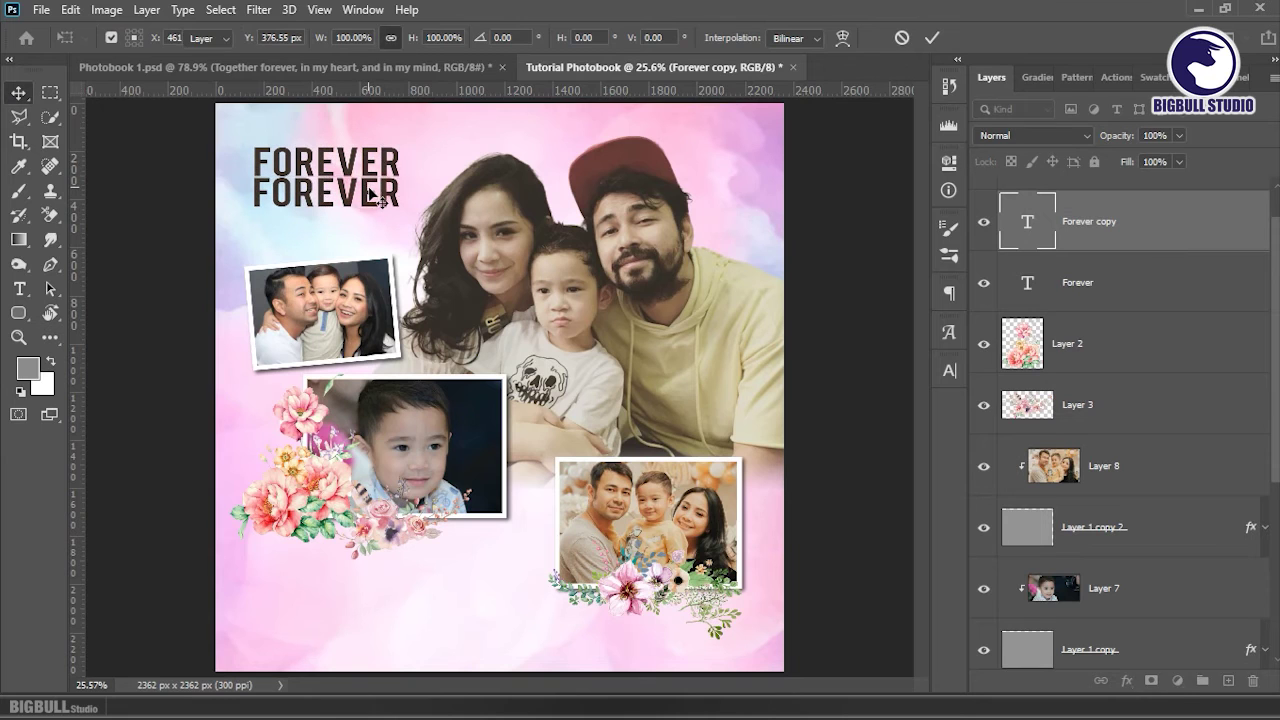
{"action": "key", "text": "Return"}
- Replace the duplicate's text with 'Together forever, in my heart, and in my mind'
{"action": "double_click", "coordinate": [1027, 221]}
{"action": "key", "text": "ctrl+v"}
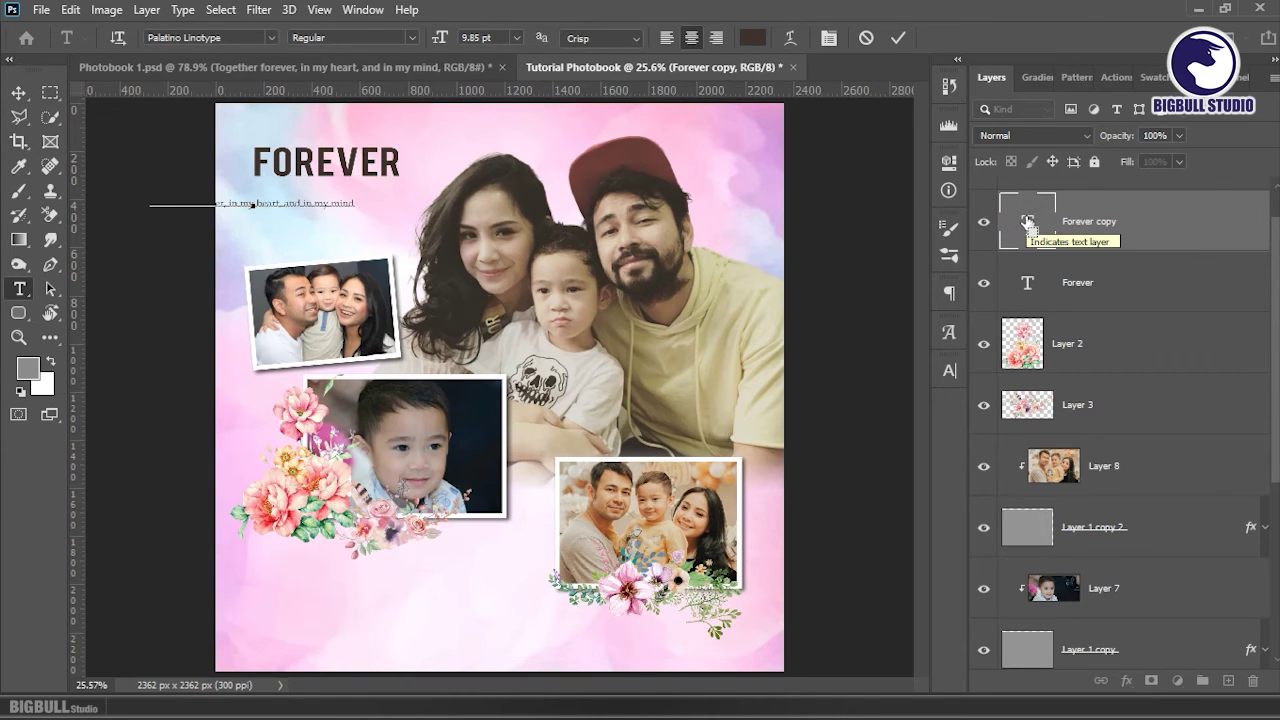
{"action": "left_click_drag", "start_coordinate": [428, 194], "coordinate": [506, 176]}
{"action": "key", "text": "ctrl+Return"}
- Shrink the tagline to fit under FOREVER and nudge it into place
{"action": "key", "text": "z"}
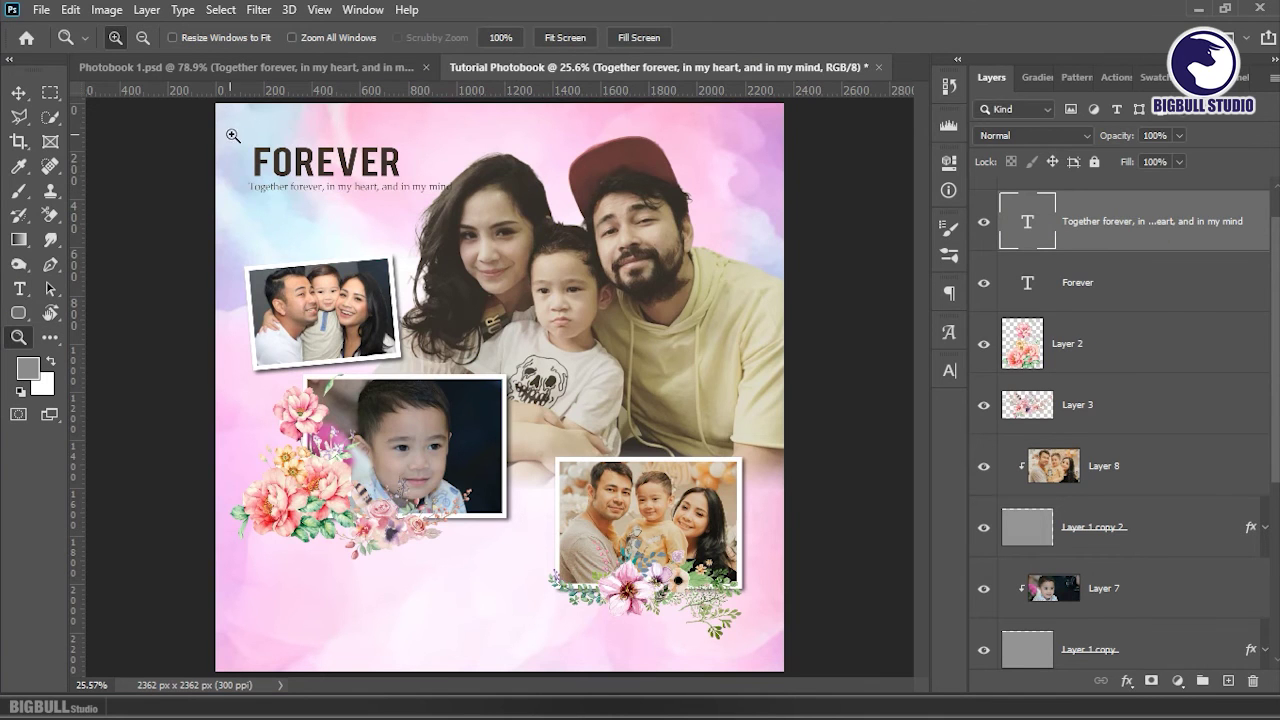
{"action": "left_click_drag", "start_coordinate": [225, 115], "coordinate": [500, 185]}
{"action": "scroll", "coordinate": [561, 249], "scroll_direction": "down", "scroll_amount": 1}
{"action": "key", "text": "v"}
{"action": "key", "text": "ctrl+t"}
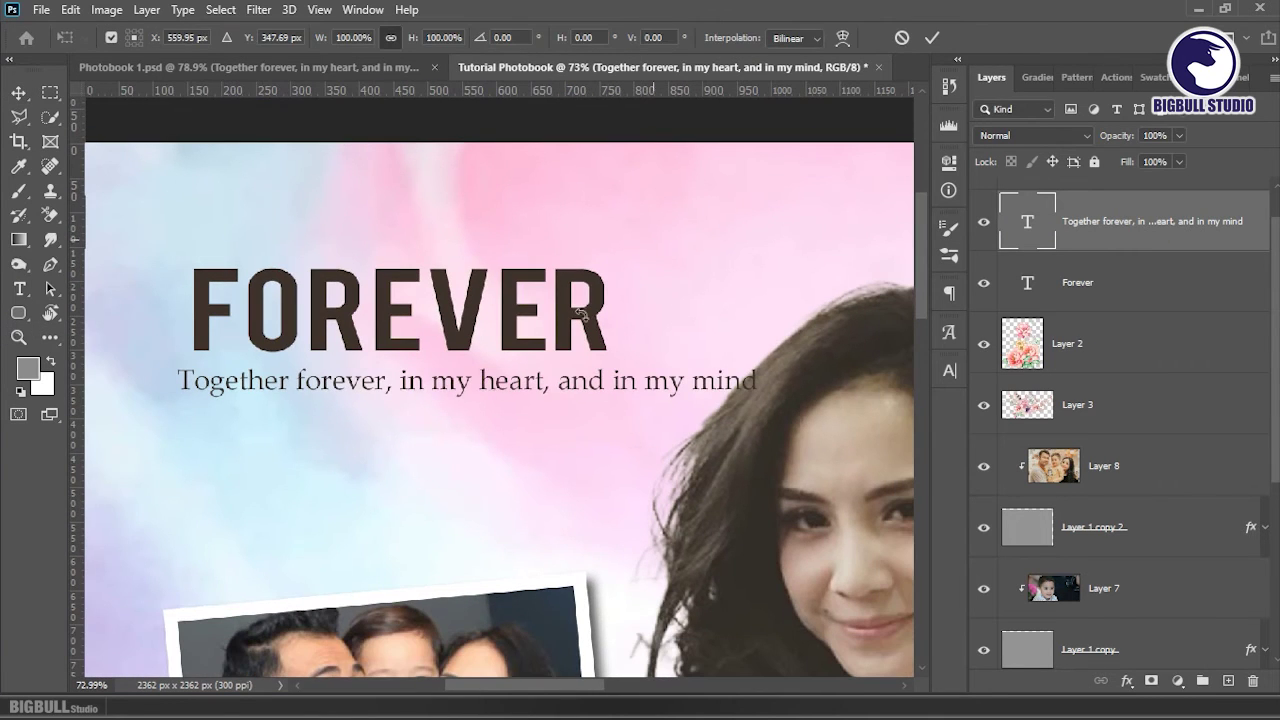
{"action": "left_click_drag", "start_coordinate": [596, 382], "coordinate": [608, 378]}
{"action": "left_click_drag", "start_coordinate": [773, 377], "coordinate": [612, 378]}
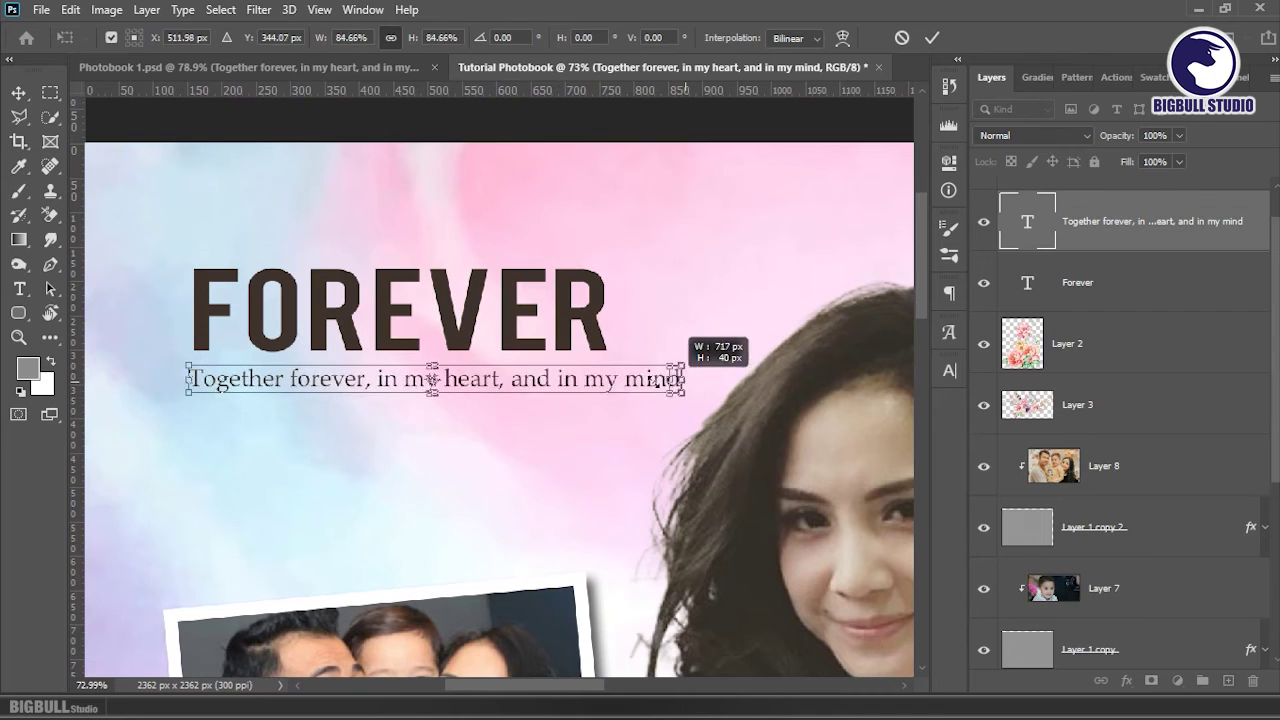
{"action": "key", "text": "Return"}
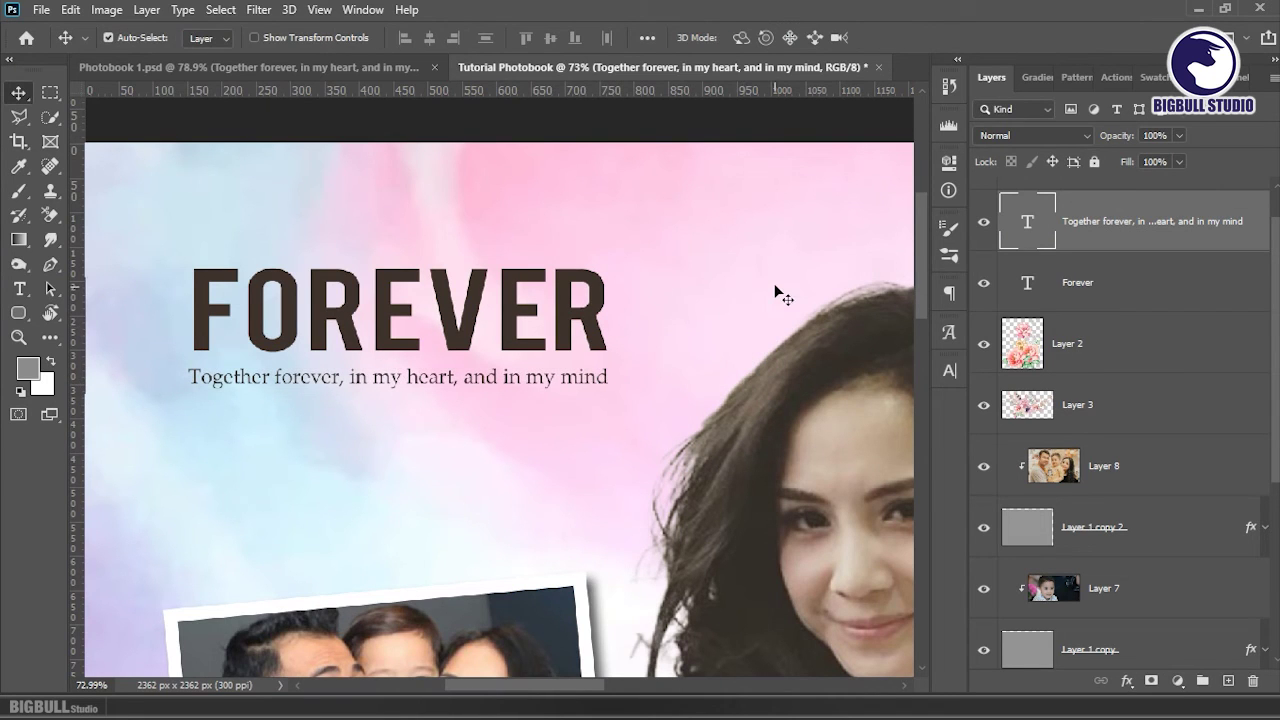
{"action": "key", "text": "Up"}
{"action": "key", "text": "Up"}
{"action": "key", "text": "Up"}
{"action": "key", "text": "Up"}
{"action": "key", "text": "Up"}
{"action": "key", "text": "Up"}
{"action": "key", "text": "Right"}
{"action": "key", "text": "Right"}
{"action": "key", "text": "Right"}
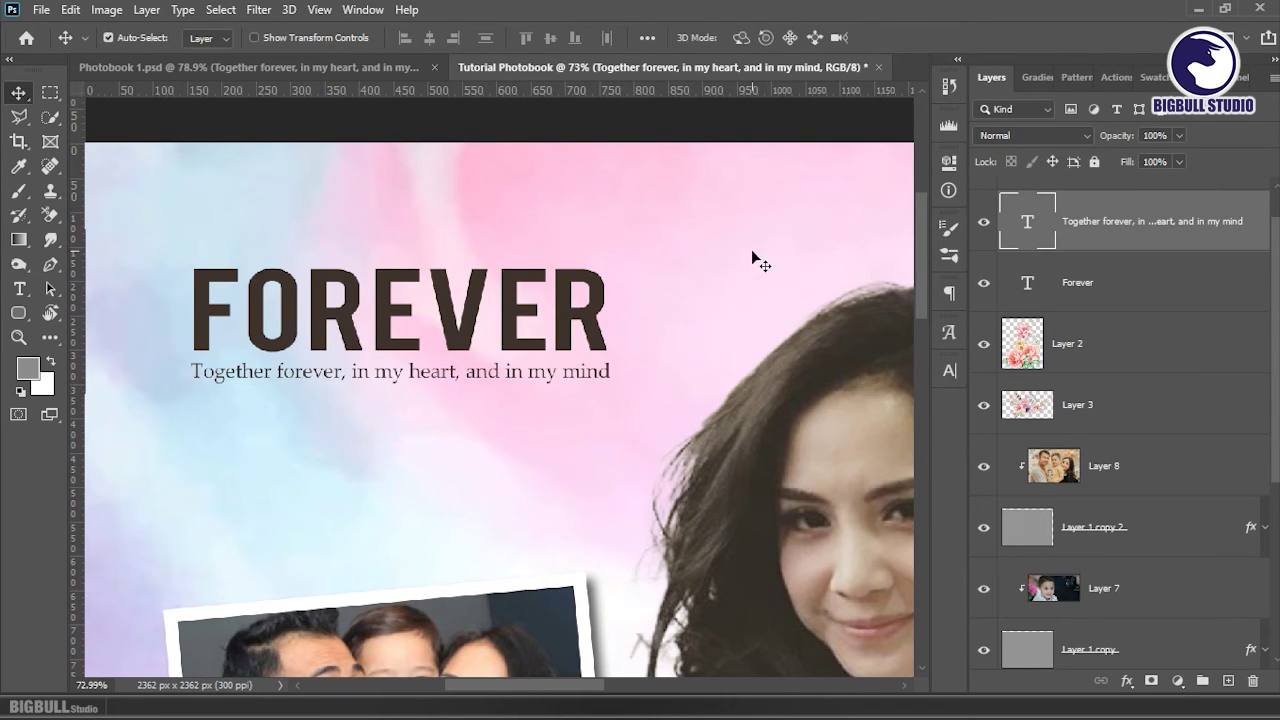
{"action": "key", "text": "z"}
{"action": "key", "text": "ctrl+0"}
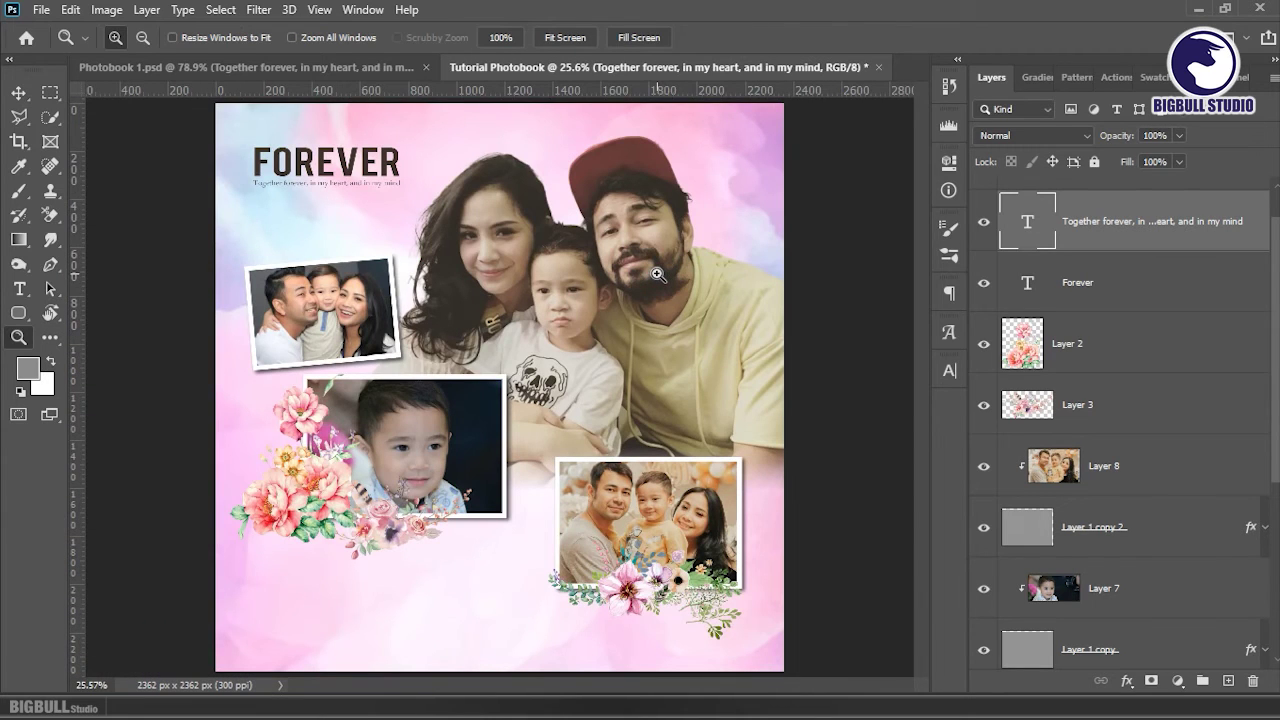
- Move the tagline layer below the Forever layer and select Forever
{"action": "key", "text": "v"}
{"action": "left_click_drag", "start_coordinate": [1118, 233], "coordinate": [1105, 300]}
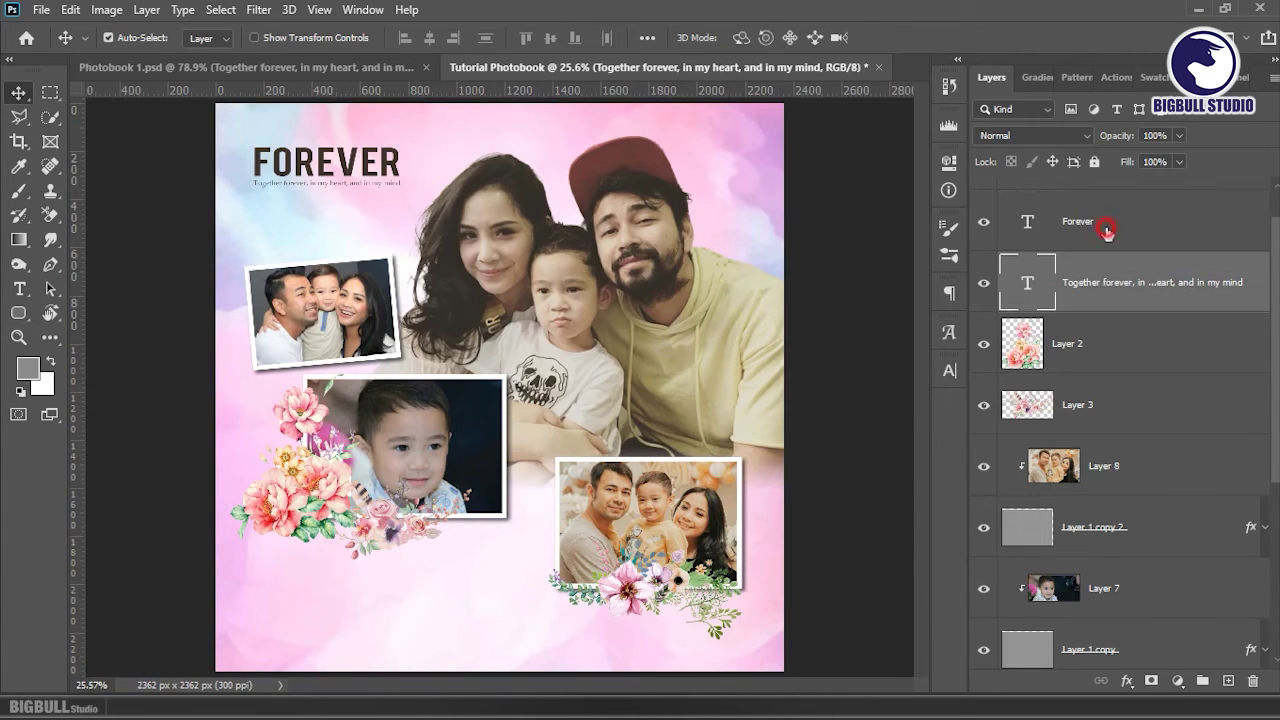
{"action": "left_click", "coordinate": [1107, 233]}
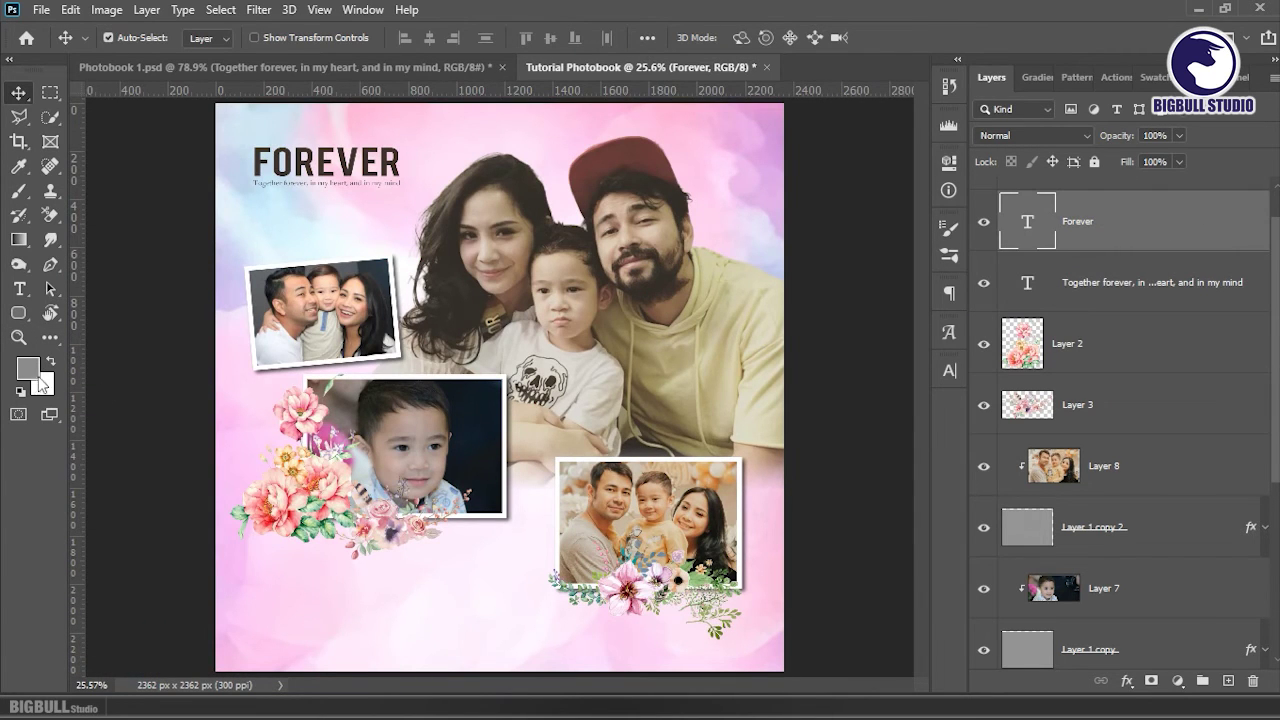
- Recolour the FOREVER title a soft warm grey (#80847f)
{"action": "double_click", "coordinate": [1024, 226]}
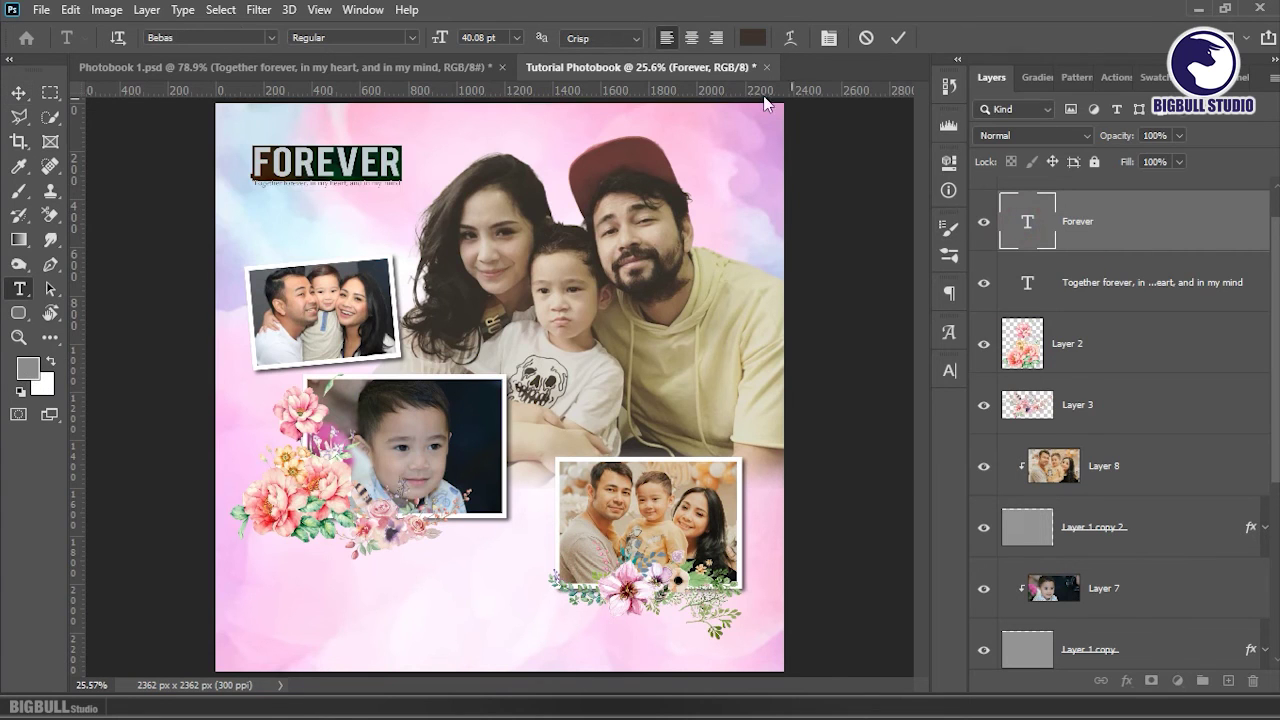
{"action": "left_click", "coordinate": [752, 37]}
{"action": "type", "text": "8c8c8c"}
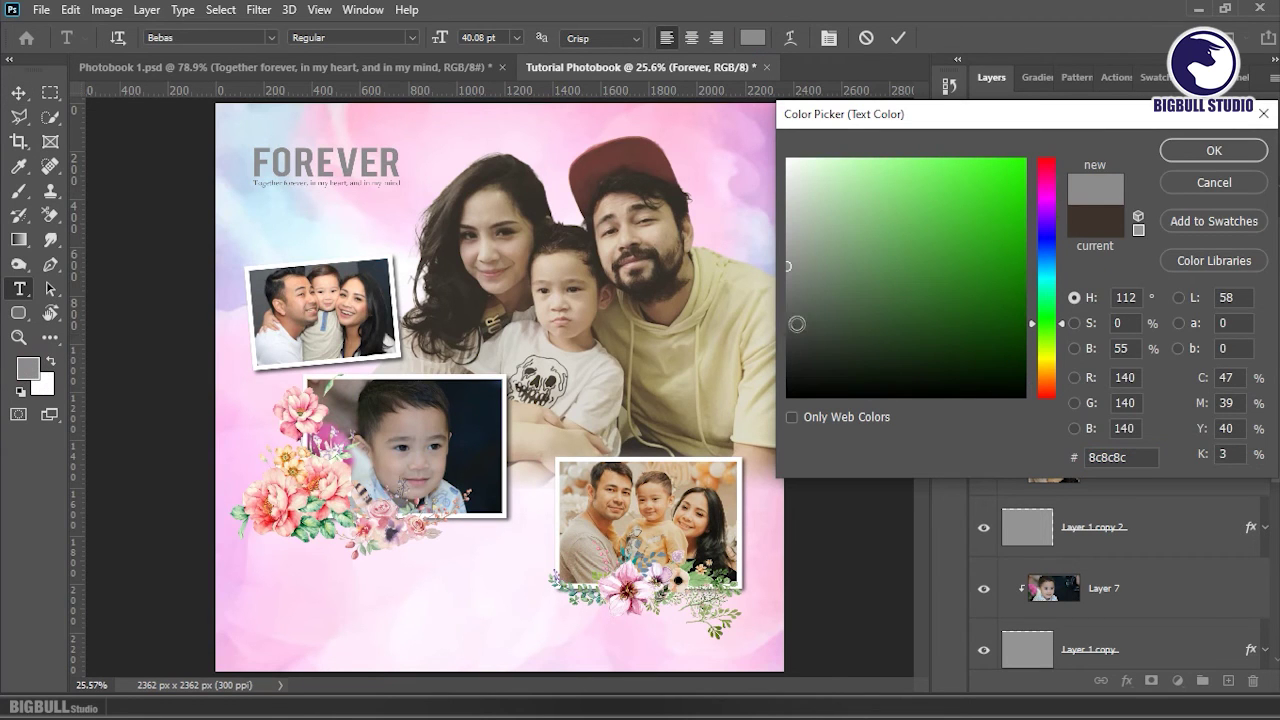
{"action": "left_click_drag", "start_coordinate": [788, 266], "coordinate": [794, 275]}
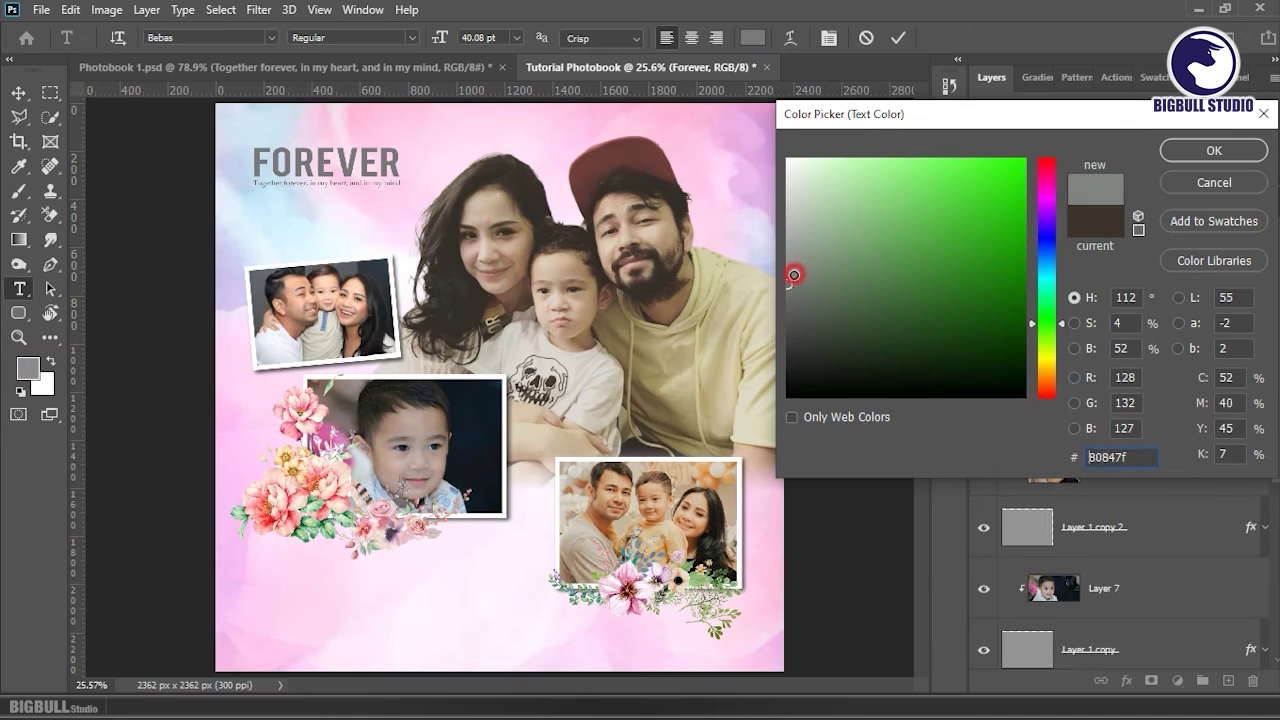
{"action": "left_click", "coordinate": [1213, 150]}
- Give the tagline the same grey sampled from FOREVER
{"action": "left_click", "coordinate": [1045, 290]}
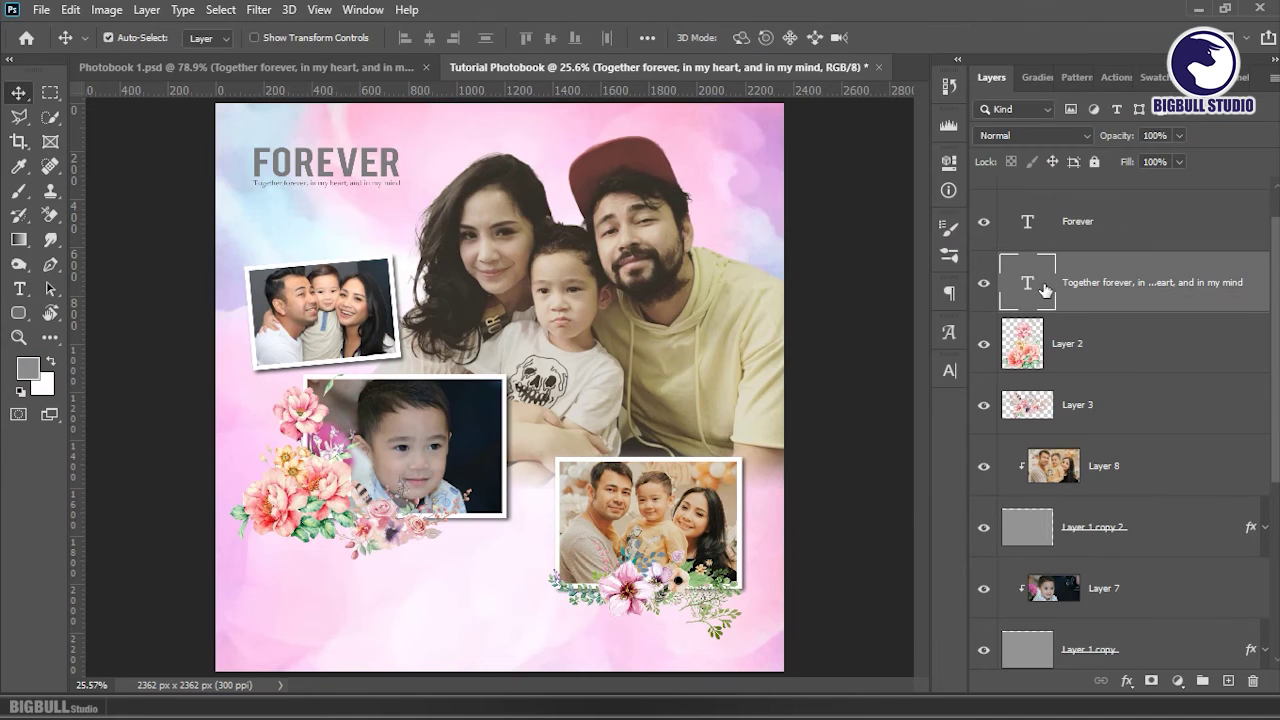
{"action": "double_click", "coordinate": [1022, 288]}
{"action": "left_click", "coordinate": [752, 37]}
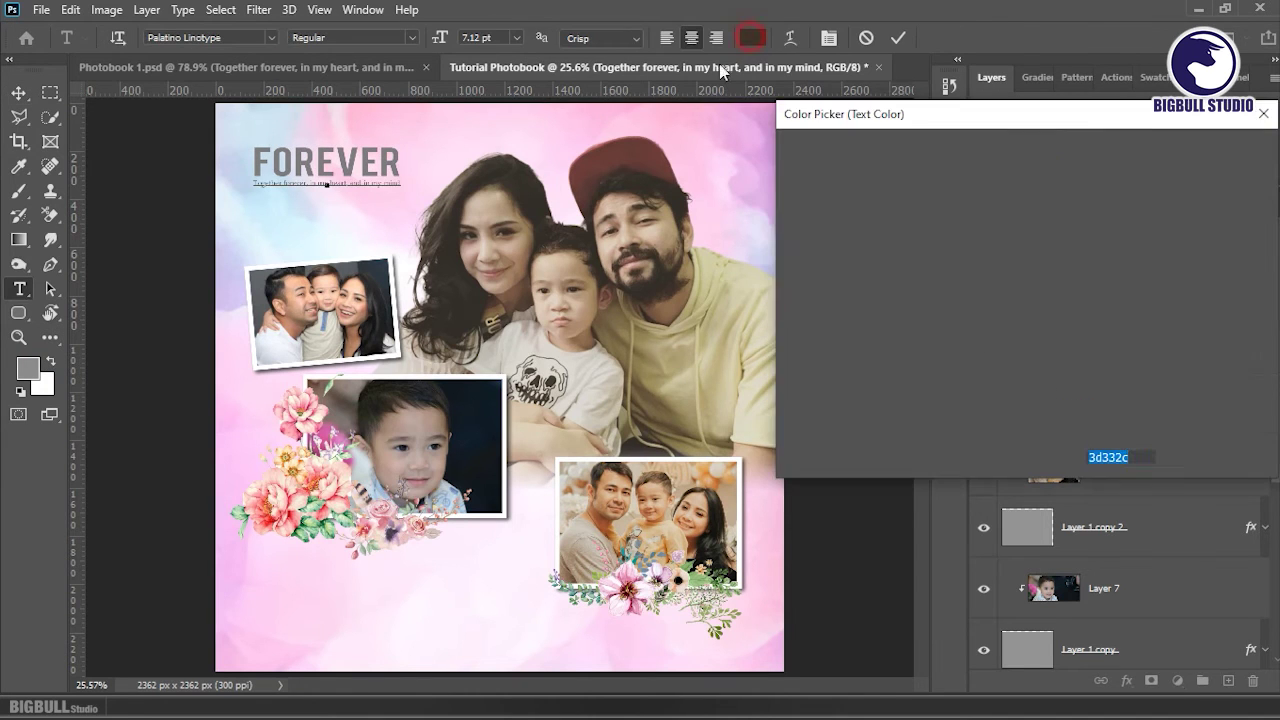
{"action": "left_click", "coordinate": [352, 156]}
{"action": "left_click", "coordinate": [1200, 150]}
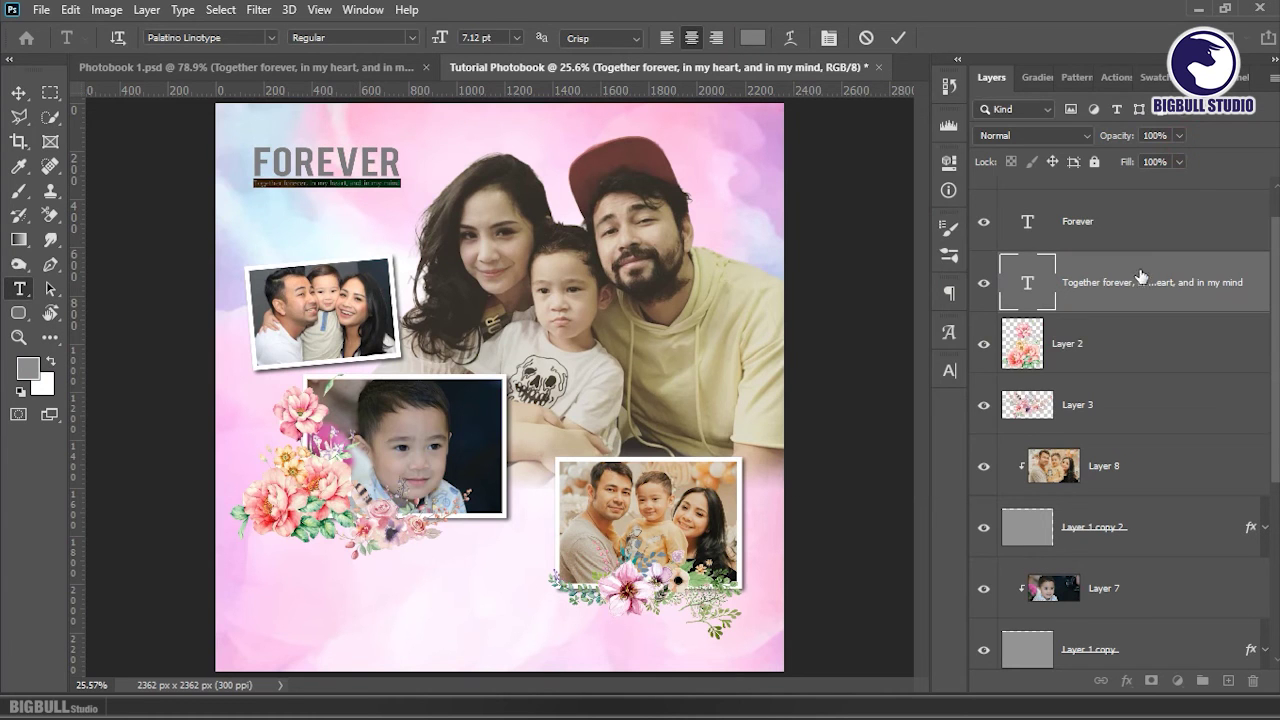
{"action": "key", "text": "ctrl+Return"}
{"action": "key", "text": "v"}
{"action": "left_click", "coordinate": [1163, 238]}
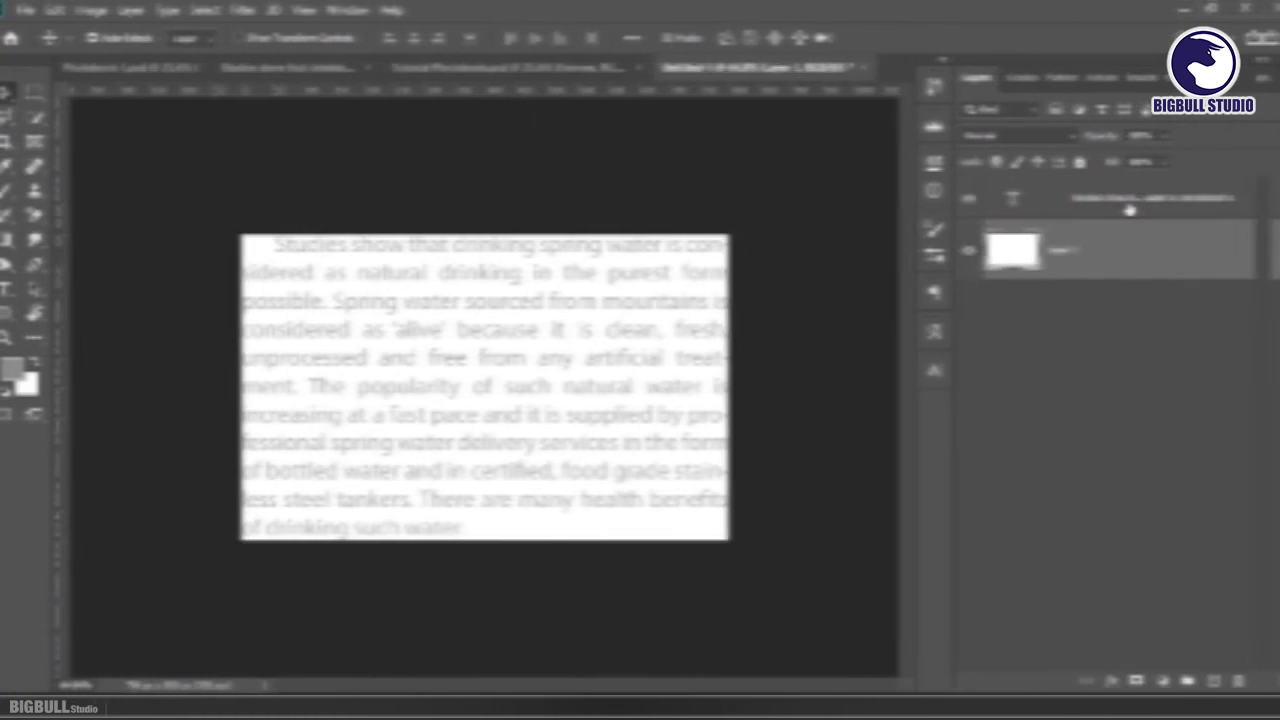
- Bring the paragraph text into the photobook and place it below the flowers
{"action": "left_click", "coordinate": [1146, 200]}
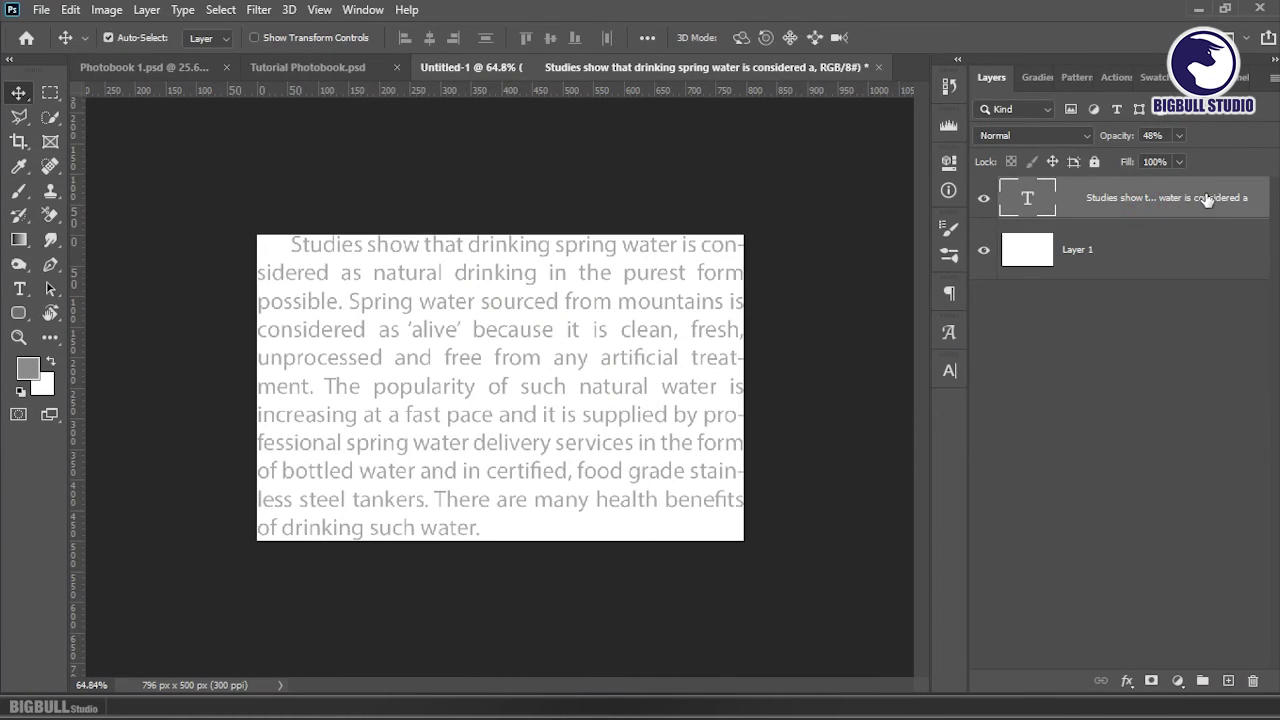
{"action": "mouse_move", "coordinate": [1195, 198]}
{"action": "left_mouse_down"}
{"action": "mouse_move", "coordinate": [570, 313]}
{"action": "mouse_move", "coordinate": [555, 330]}
{"action": "left_mouse_up"}
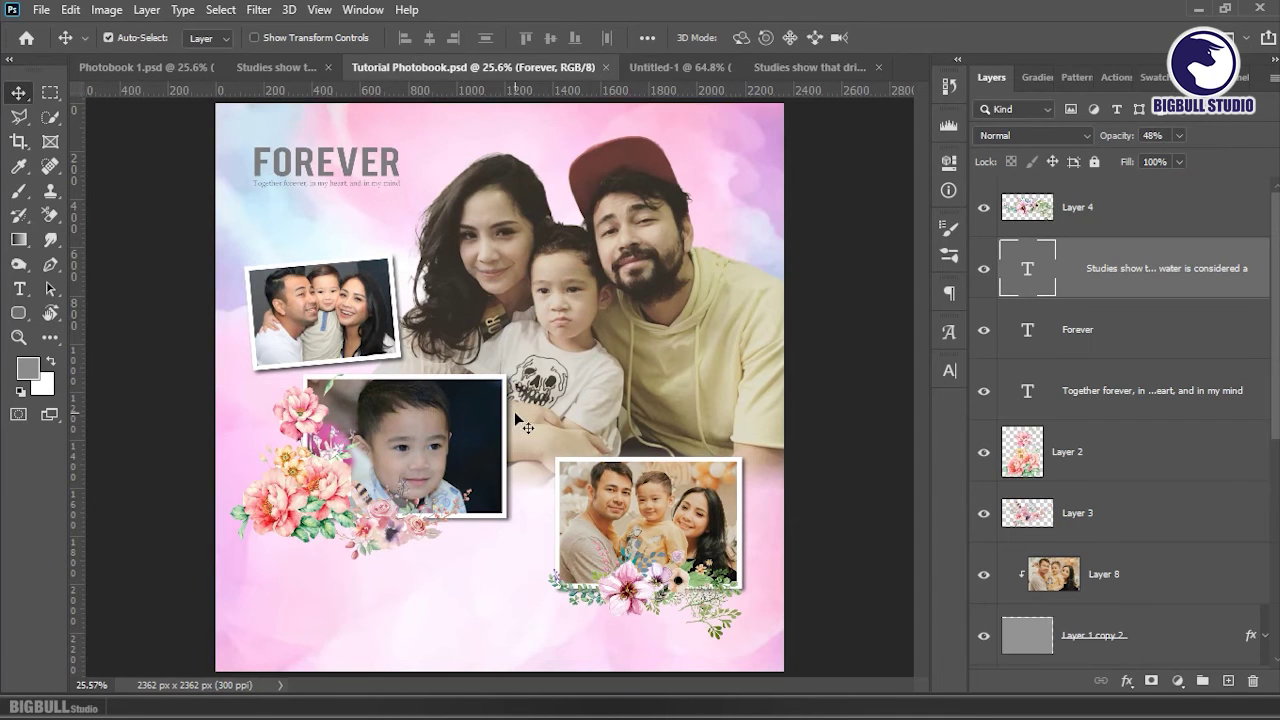
{"action": "scroll", "coordinate": [531, 350], "scroll_direction": "up", "scroll_amount": 2}
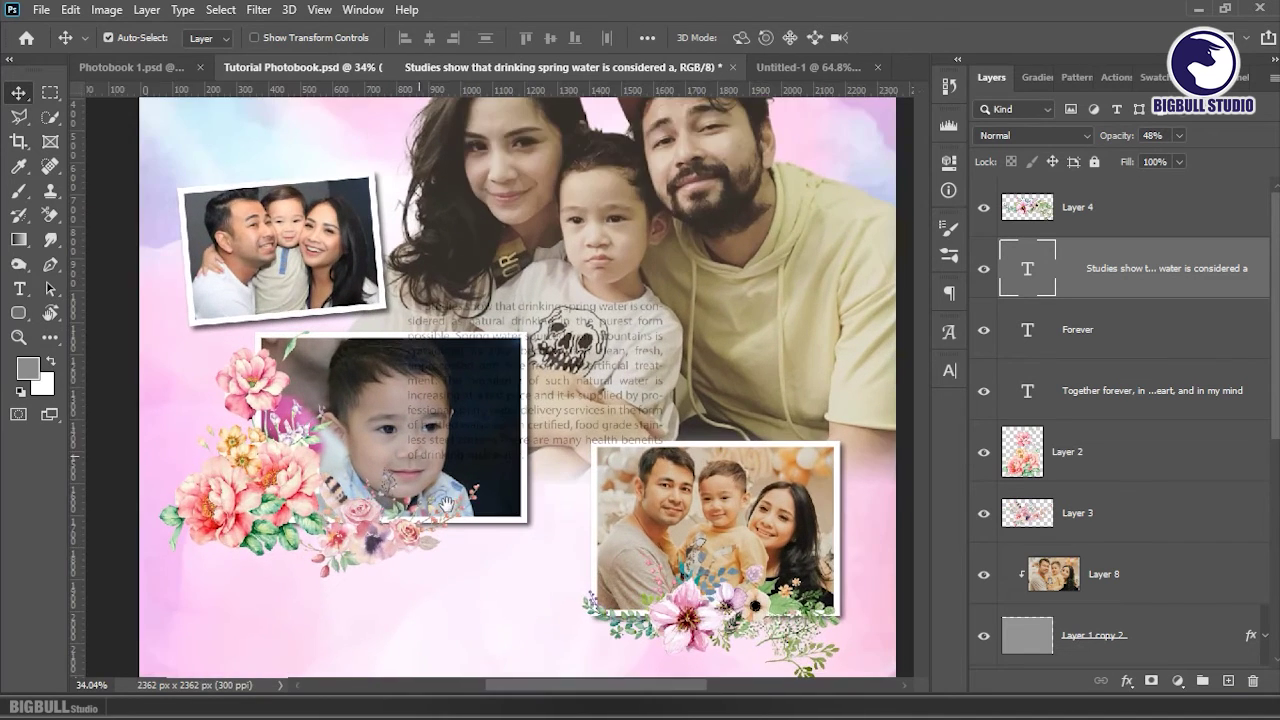
{"action": "scroll", "coordinate": [545, 320], "scroll_direction": "down", "scroll_amount": 3}
{"action": "key", "text": "ctrl+t"}
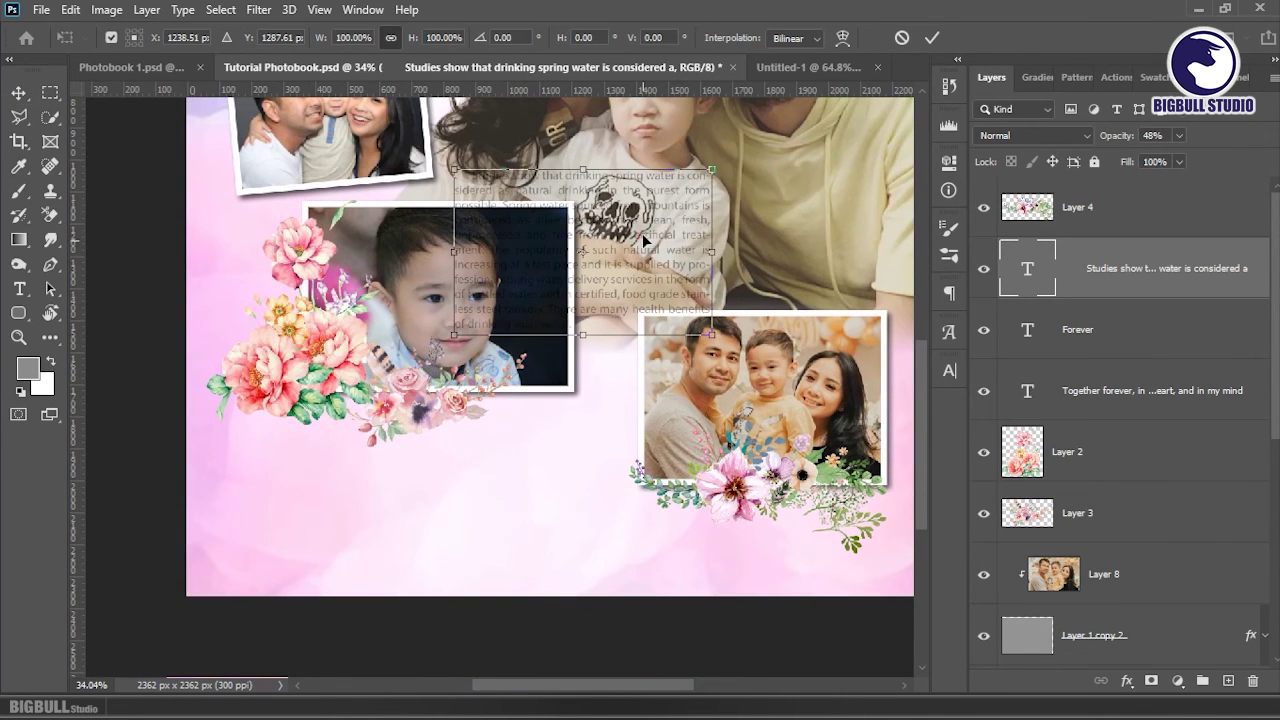
{"action": "mouse_move", "coordinate": [641, 238]}
{"action": "left_mouse_down"}
{"action": "mouse_move", "coordinate": [411, 450]}
{"action": "mouse_move", "coordinate": [410, 480]}
{"action": "left_mouse_up"}
{"action": "key", "text": "Return"}
- Widen the paragraph's text box so it reflows into fewer lines
{"action": "scroll", "coordinate": [480, 520], "scroll_direction": "up", "scroll_amount": 1}
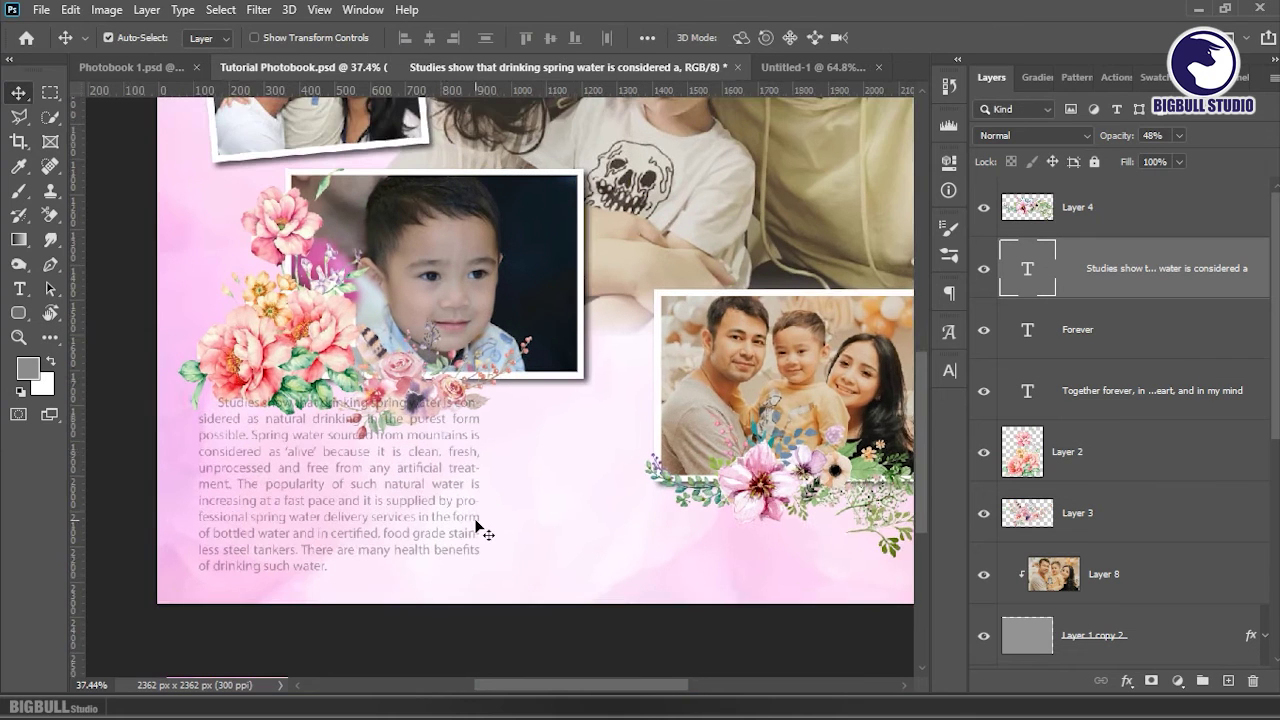
{"action": "scroll", "coordinate": [480, 520], "scroll_direction": "up", "scroll_amount": 1}
{"action": "scroll", "coordinate": [496, 370], "scroll_direction": "down", "scroll_amount": 2}
{"action": "key", "text": "ctrl+r"}
{"action": "scroll", "coordinate": [496, 370], "scroll_direction": "up", "scroll_amount": 1}
{"action": "double_click", "coordinate": [520, 372]}
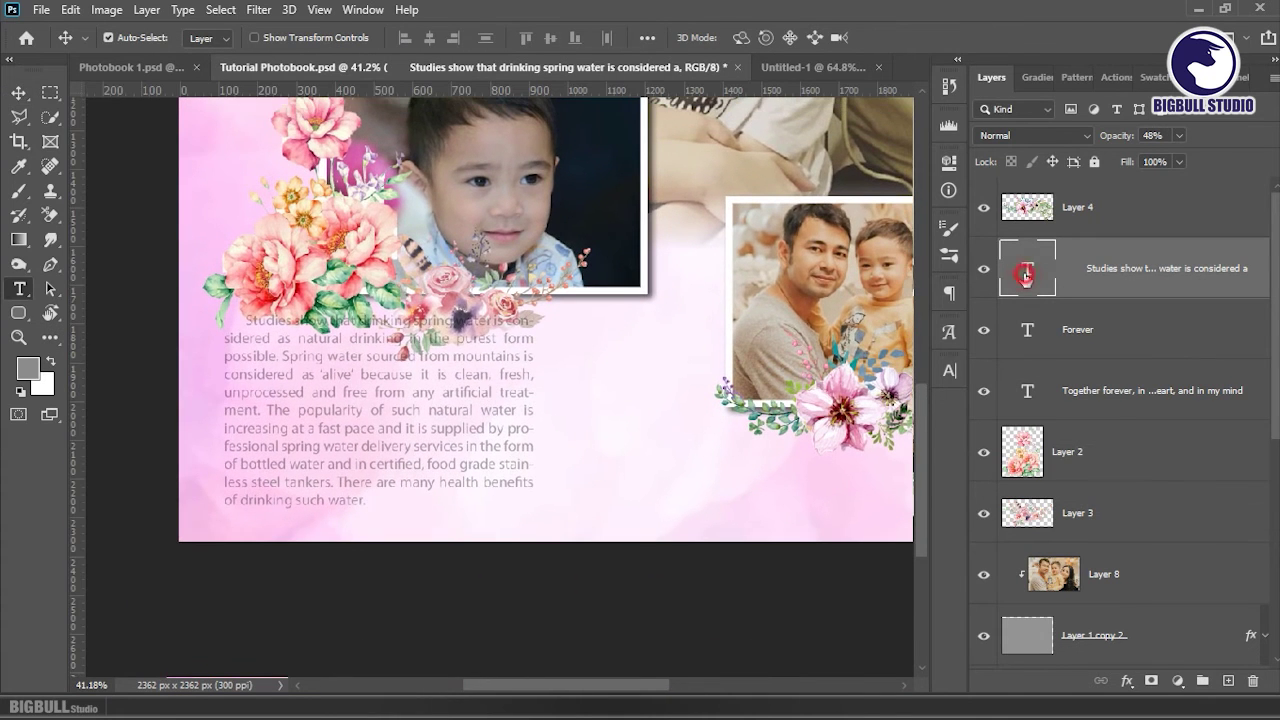
{"action": "left_click_drag", "start_coordinate": [531, 514], "coordinate": [661, 524]}
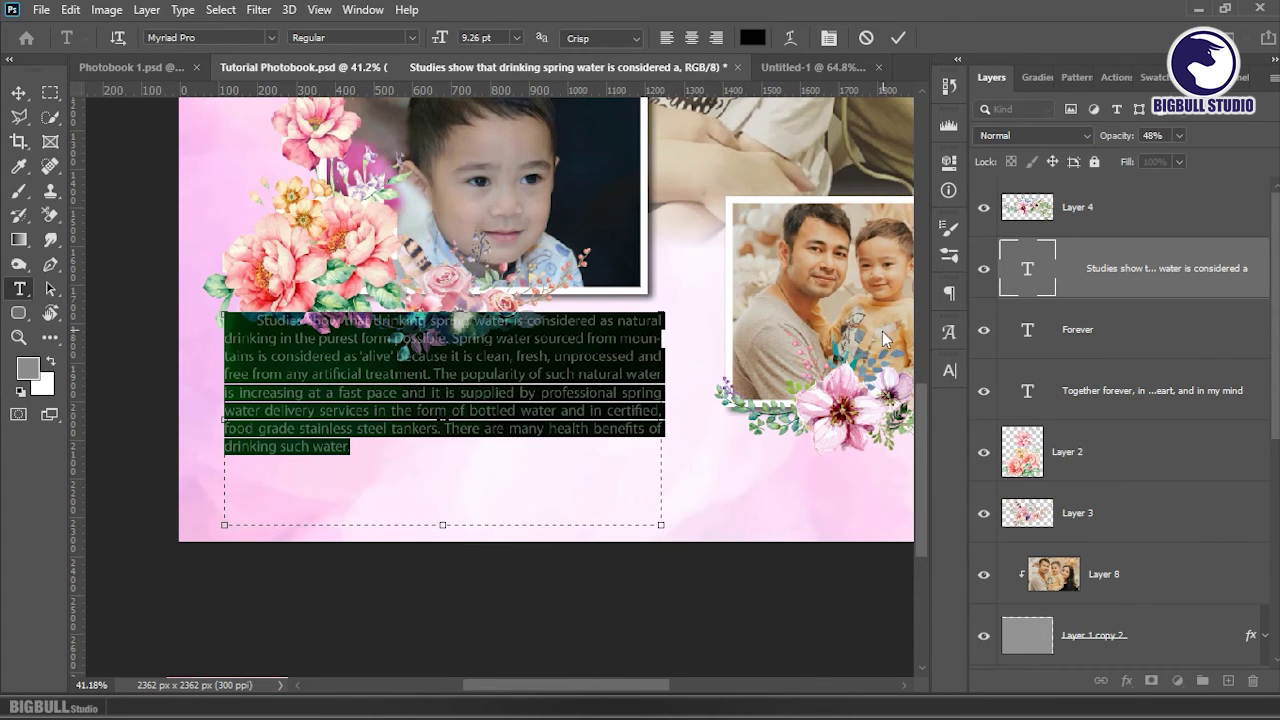
{"action": "left_click", "coordinate": [18, 92]}
- Move the paragraph slightly lower beneath the flowers
{"action": "left_click_drag", "start_coordinate": [600, 356], "coordinate": [606, 385]}
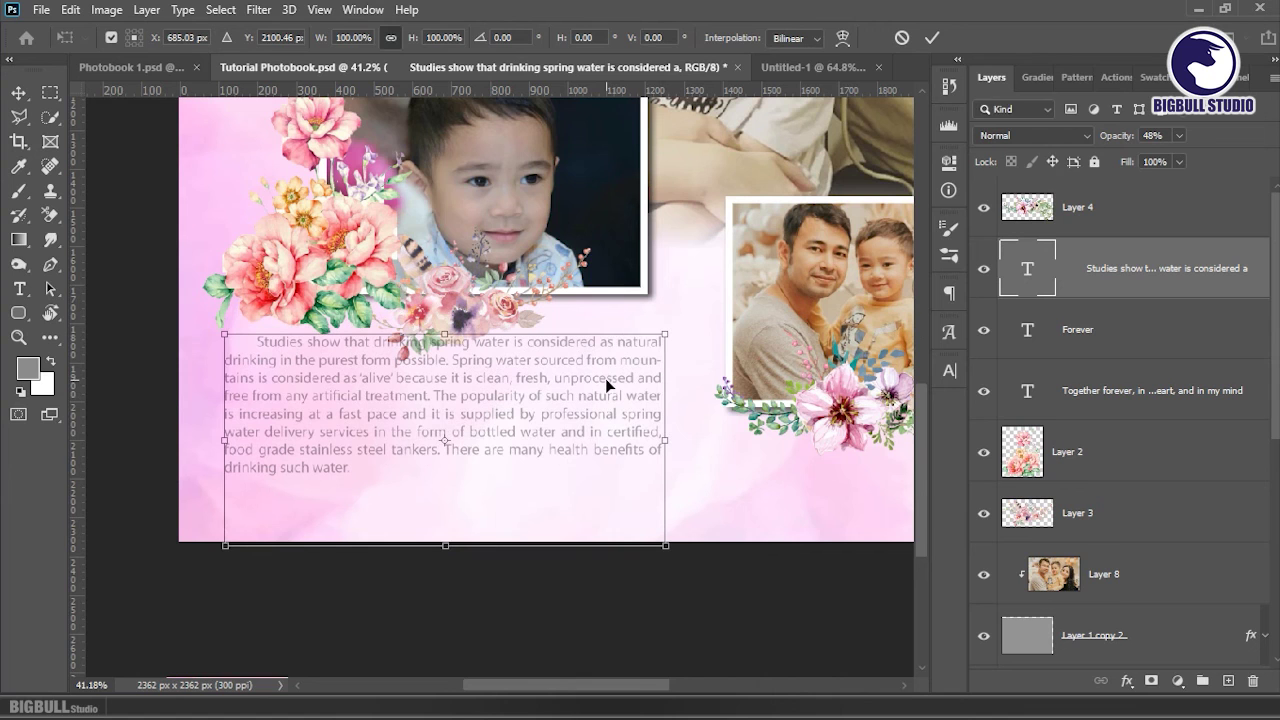
{"action": "key", "text": "Return"}
{"action": "scroll", "coordinate": [423, 466], "scroll_direction": "down", "scroll_amount": 3}
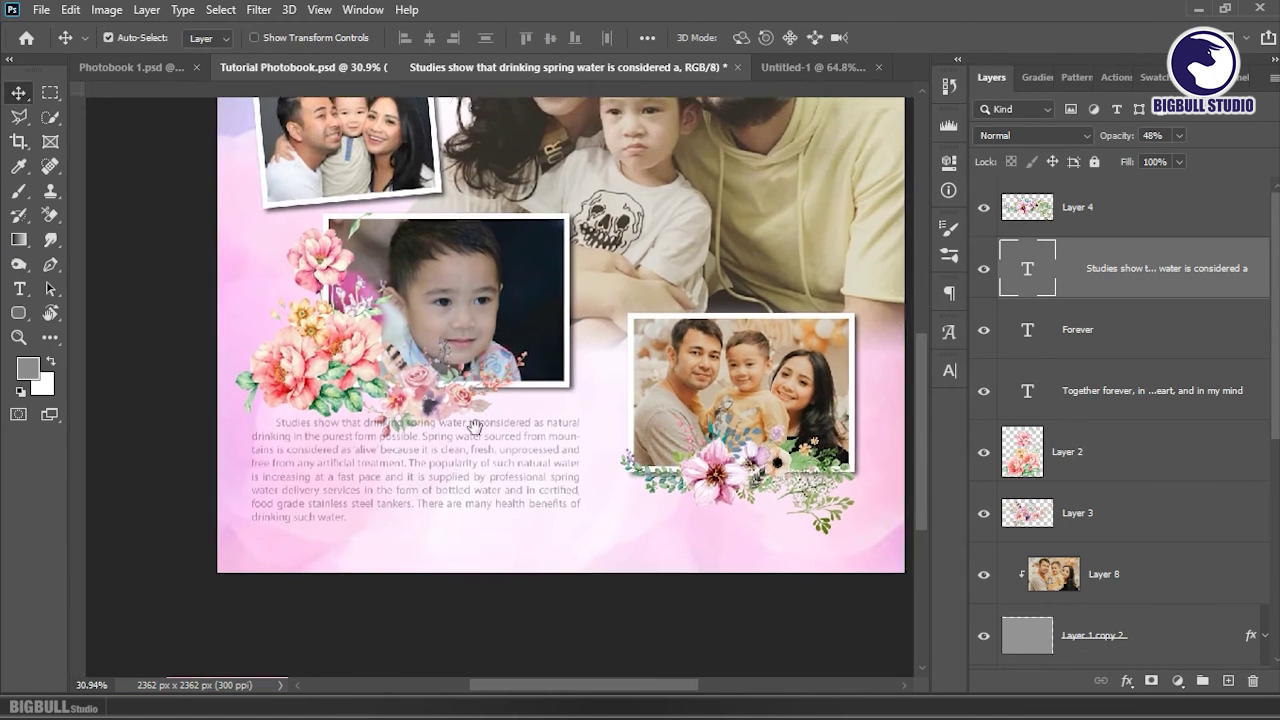
{"action": "scroll", "coordinate": [440, 420], "scroll_direction": "up", "scroll_amount": 2}
{"action": "left_click", "coordinate": [445, 415]}
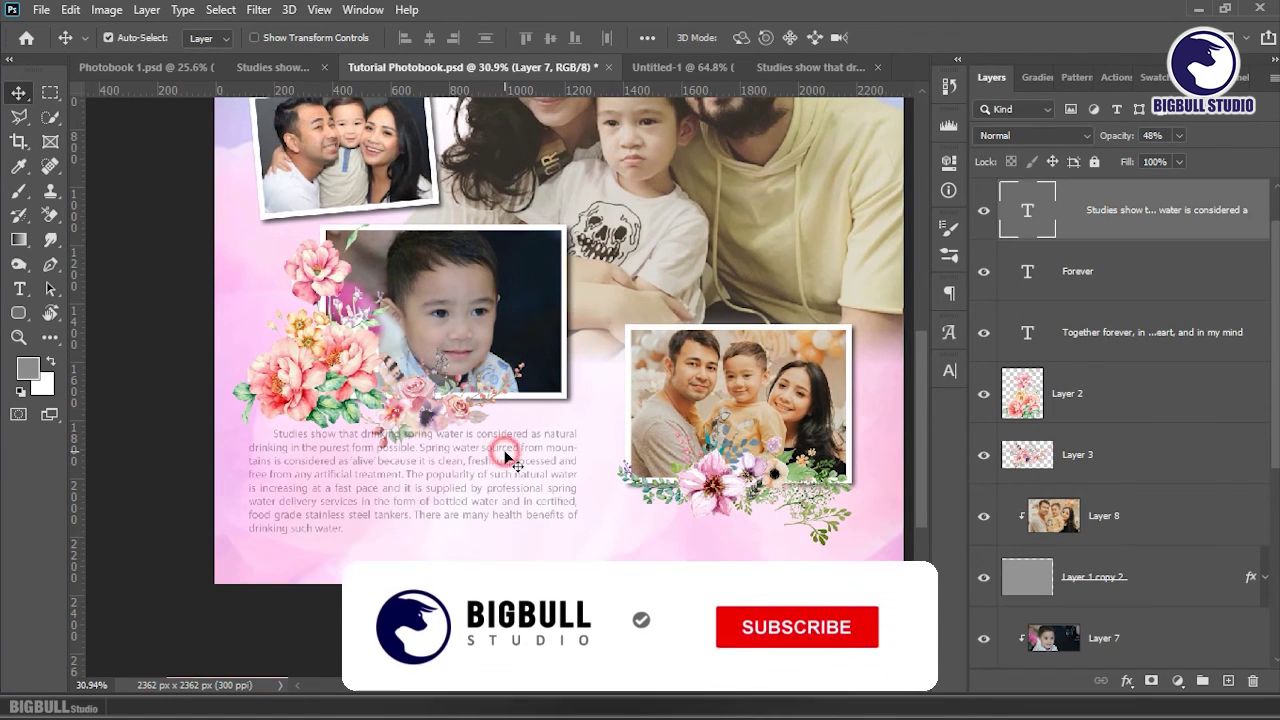
- Select the flower, baby photo and left frame layers and nudge them upward
{"action": "left_click", "coordinate": [507, 458]}
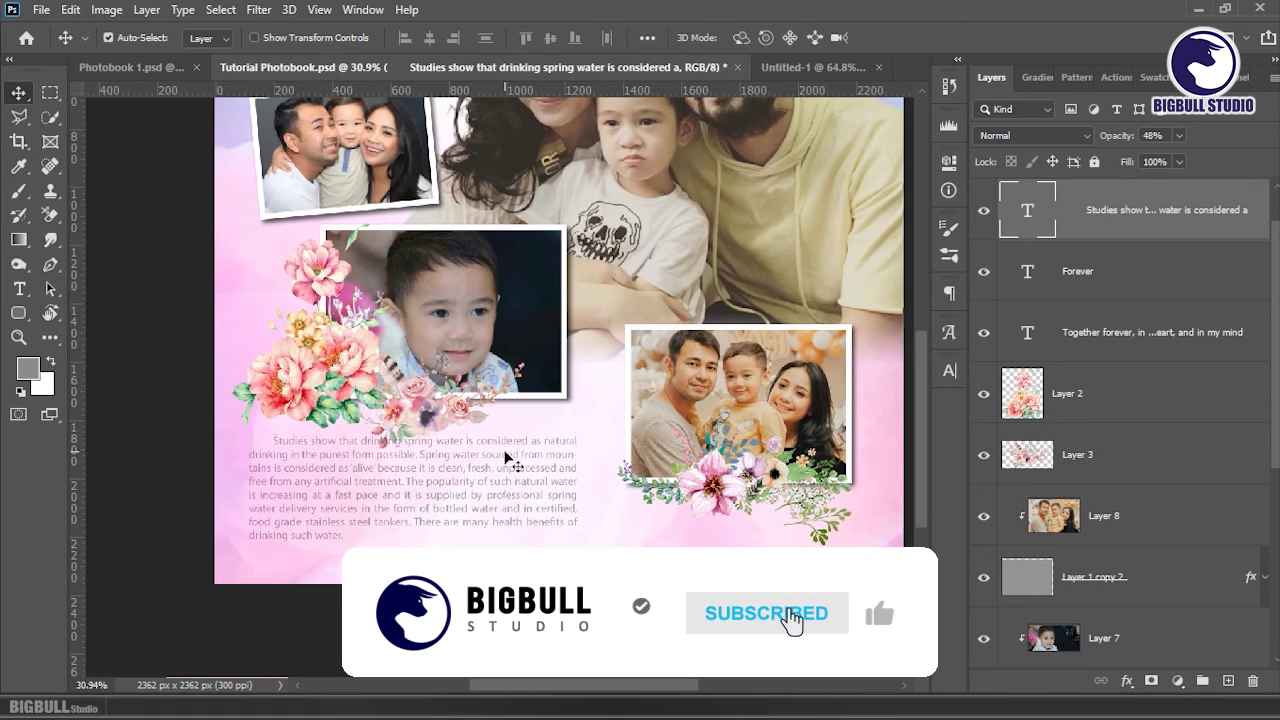
{"action": "scroll", "coordinate": [370, 472], "scroll_direction": "down", "scroll_amount": 1}
{"action": "left_click", "coordinate": [330, 488]}
{"action": "left_click", "coordinate": [380, 515], "text": "shift"}
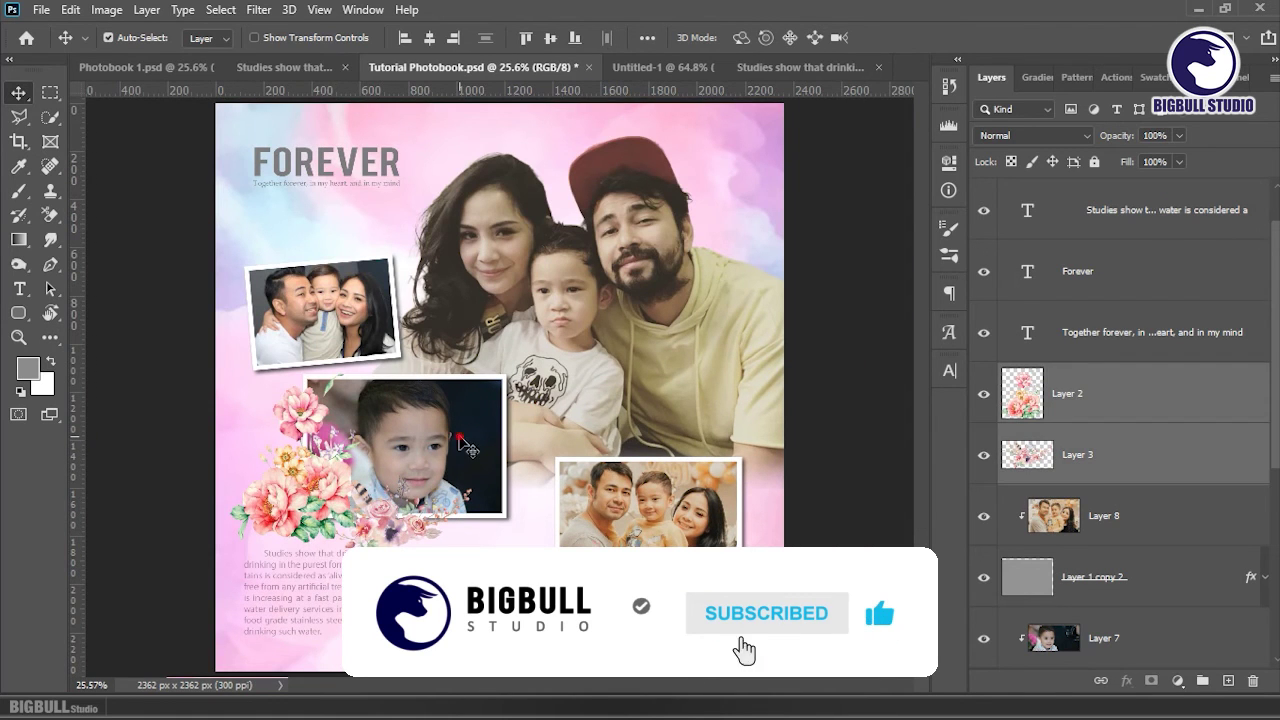
{"action": "left_click", "coordinate": [372, 425], "text": "shift"}
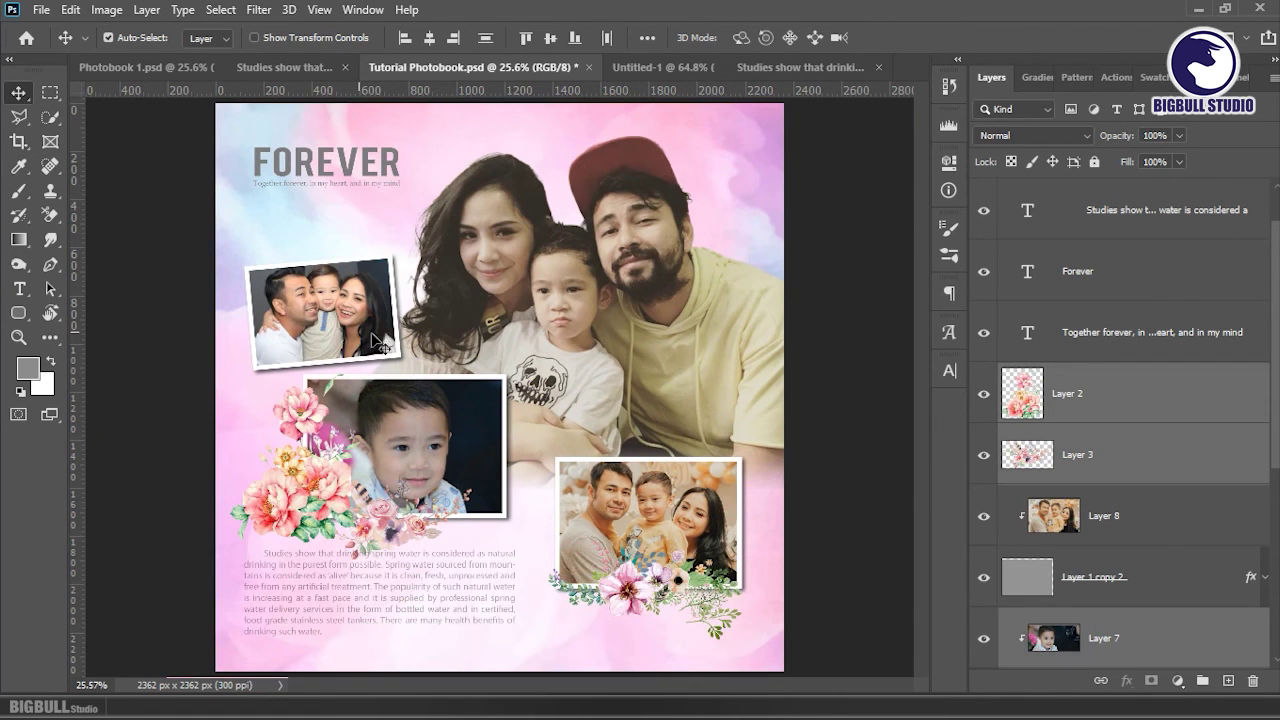
{"action": "scroll", "coordinate": [1085, 530], "scroll_direction": "down", "scroll_amount": 2}
{"action": "left_click", "coordinate": [1107, 578], "text": "ctrl"}
{"action": "scroll", "coordinate": [1107, 578], "scroll_direction": "down", "scroll_amount": 2}
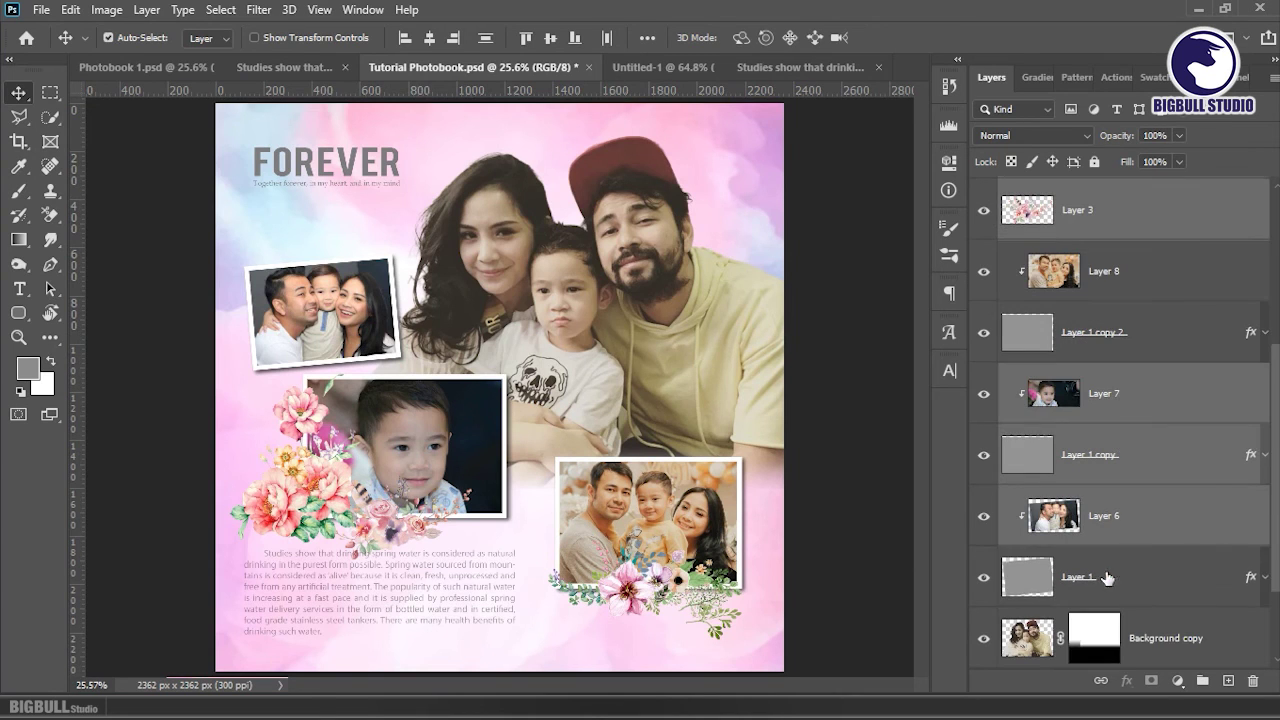
{"action": "key", "text": "shift+Up"}
{"action": "key", "text": "shift+Up"}
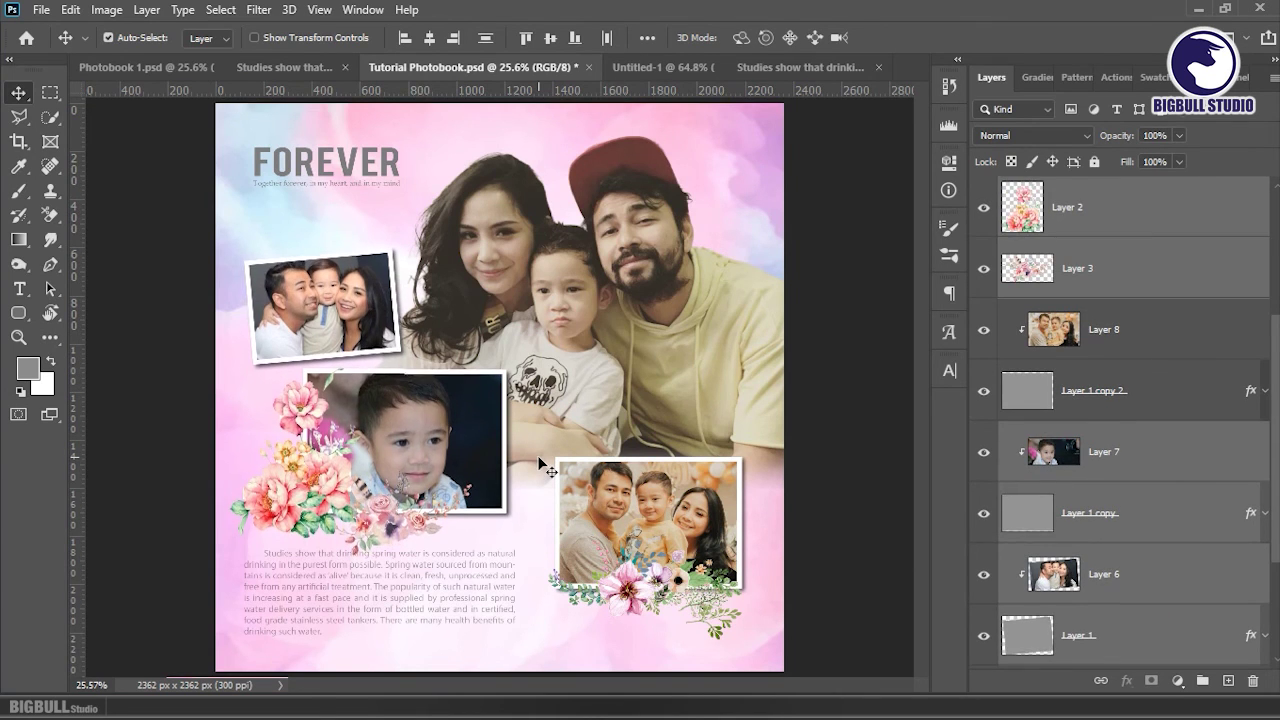
{"action": "key", "text": "shift+Up"}
{"action": "key", "text": "shift+Up"}
{"action": "key", "text": "shift+Up"}
- Group the flower cluster through Layer 5 into Group 1 and add an empty layer above
{"action": "key", "text": "z"}
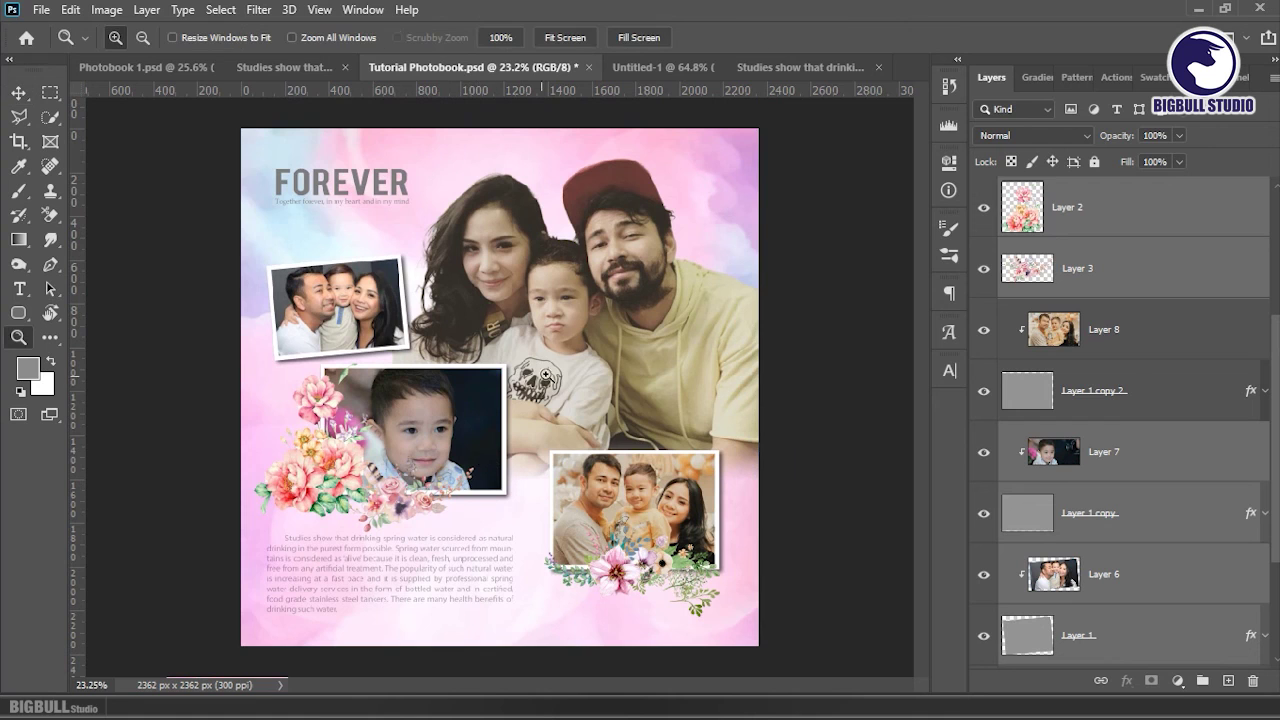
{"action": "right_click", "coordinate": [528, 356]}
{"action": "left_click", "coordinate": [655, 373]}
{"action": "key", "text": "v"}
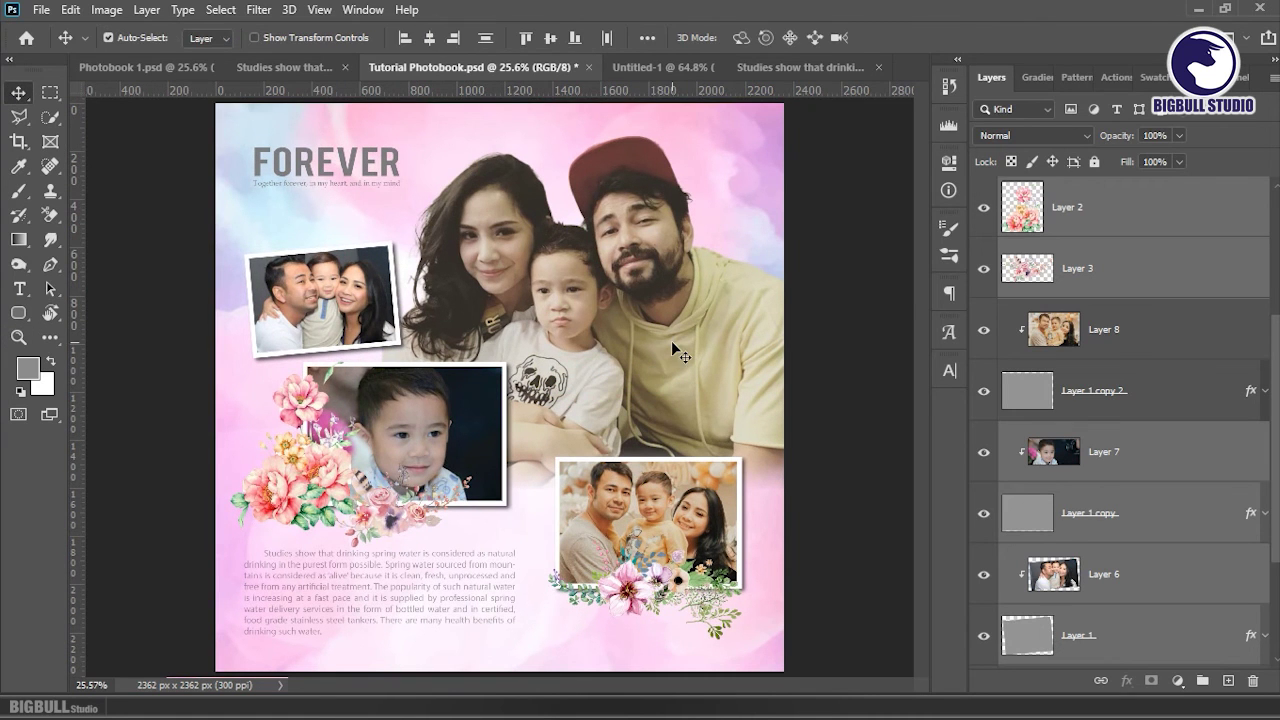
{"action": "left_click", "coordinate": [1162, 206]}
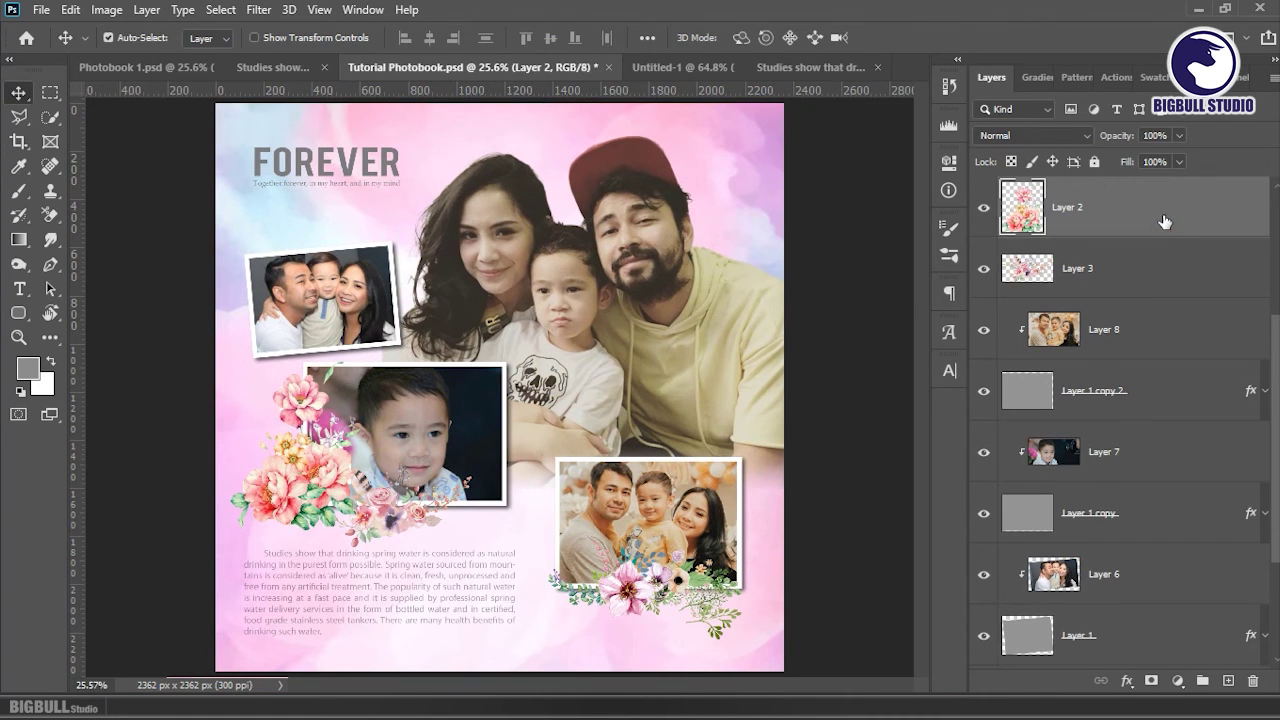
{"action": "scroll", "coordinate": [1165, 219], "scroll_direction": "down", "scroll_amount": 1}
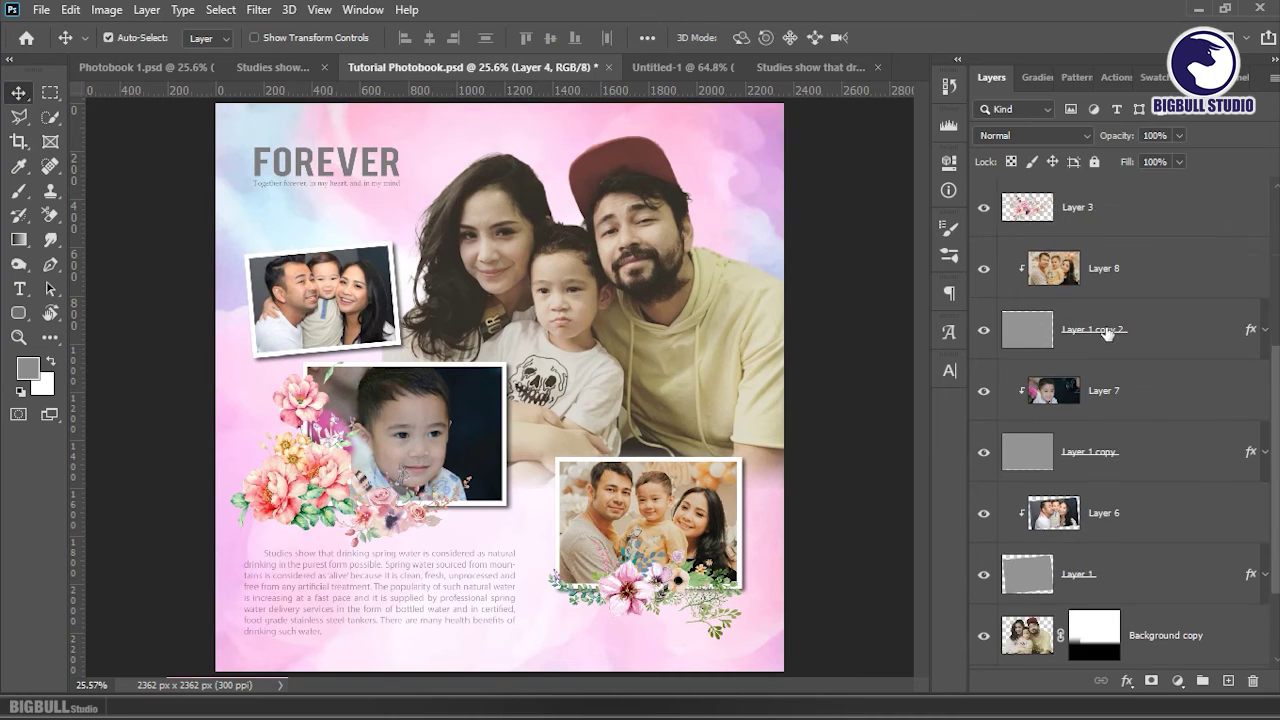
{"action": "scroll", "coordinate": [1110, 383], "scroll_direction": "down", "scroll_amount": 2}
{"action": "left_click", "coordinate": [1153, 575], "text": "shift"}
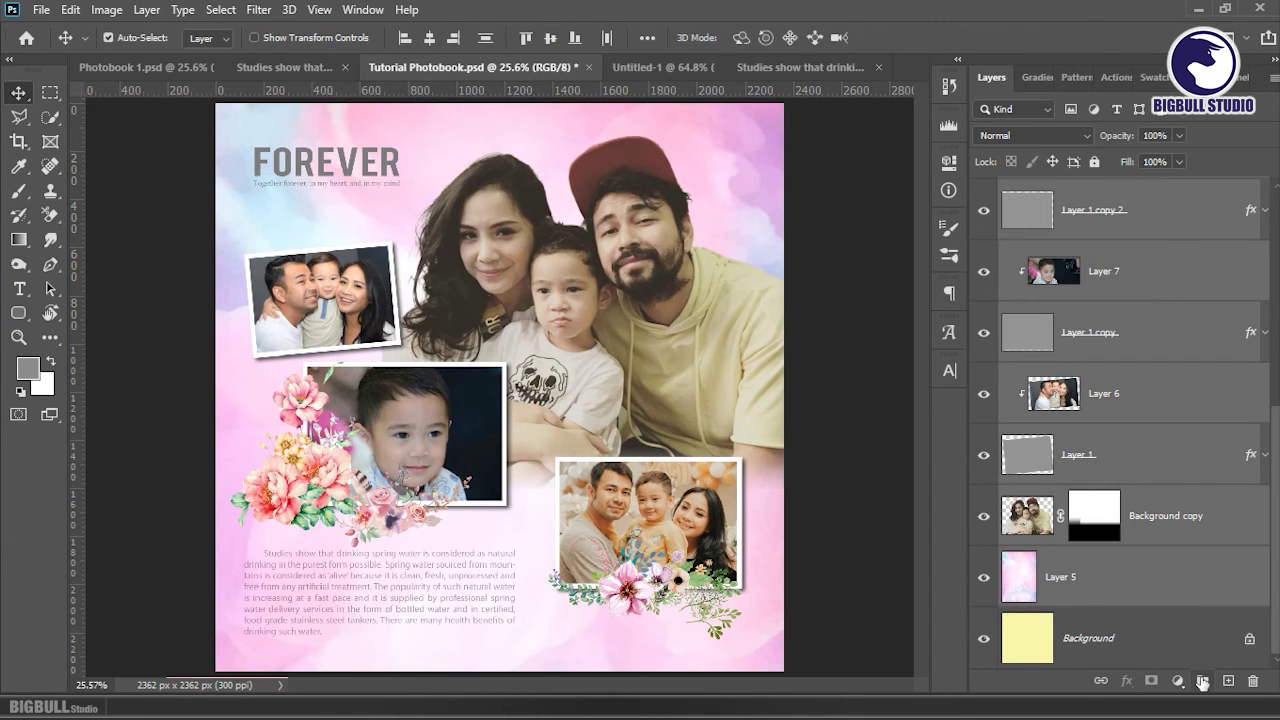
{"action": "left_click", "coordinate": [1202, 681]}
{"action": "left_click", "coordinate": [1229, 681]}
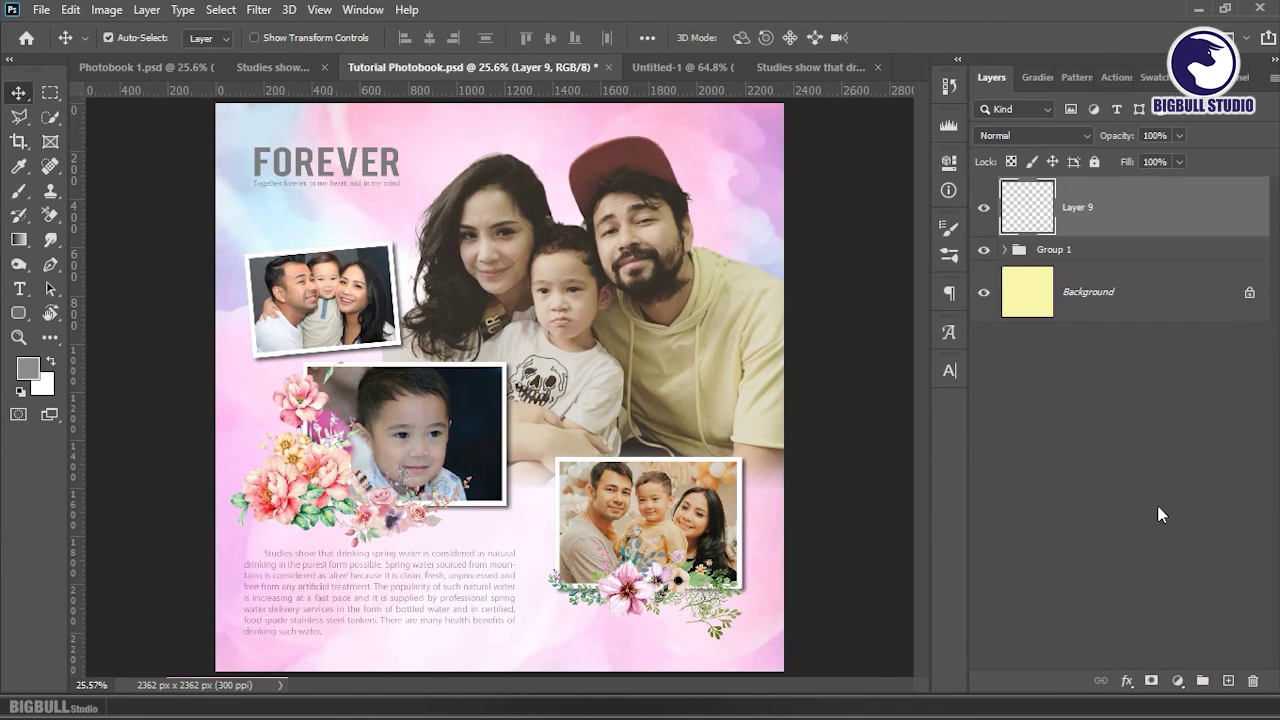
- Stamp the visible page into Layer 9 and in Camera Raw set temperature +8, exposure -0.15
{"action": "key", "text": "ctrl+shift+alt+e"}
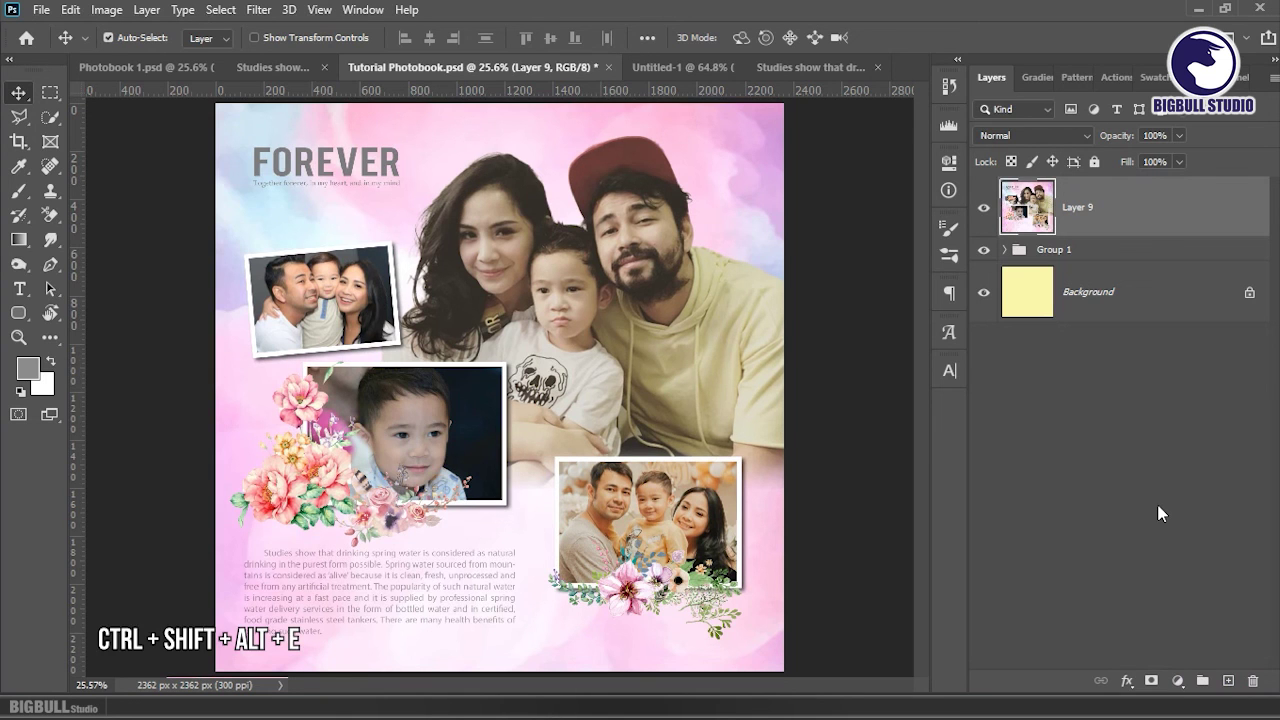
{"action": "left_click", "coordinate": [258, 10]}
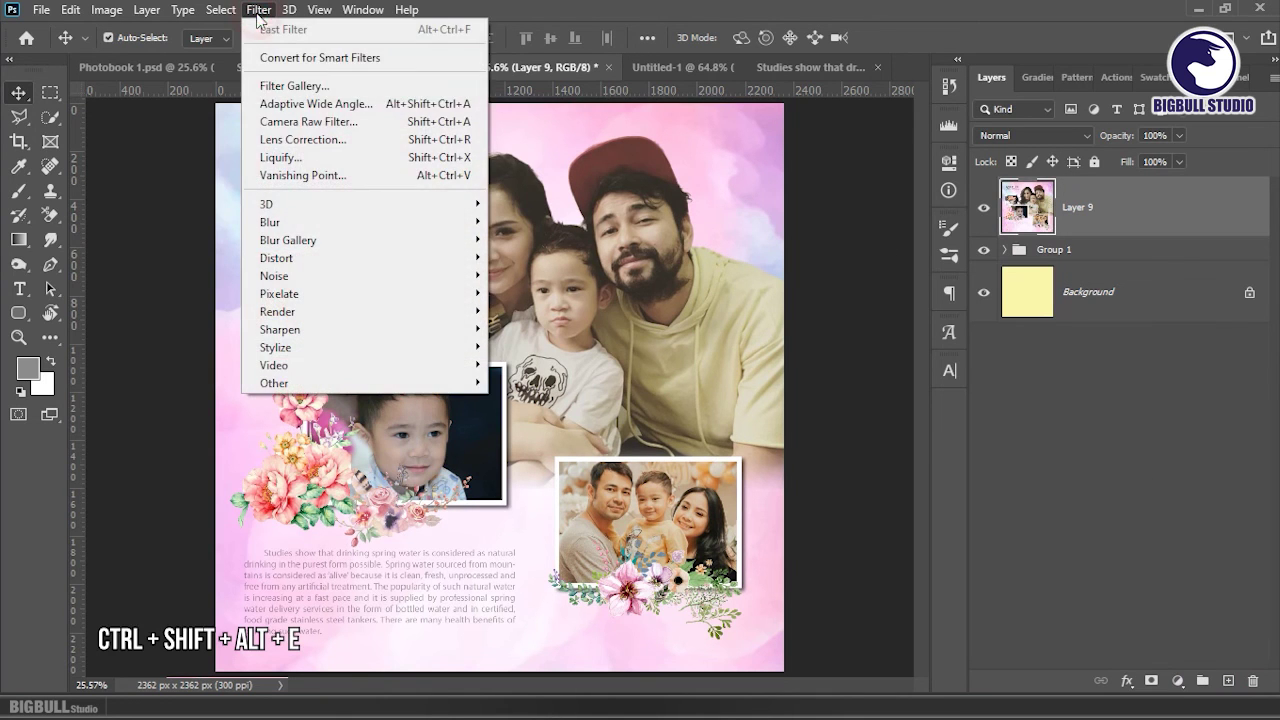
{"action": "left_click", "coordinate": [324, 122]}
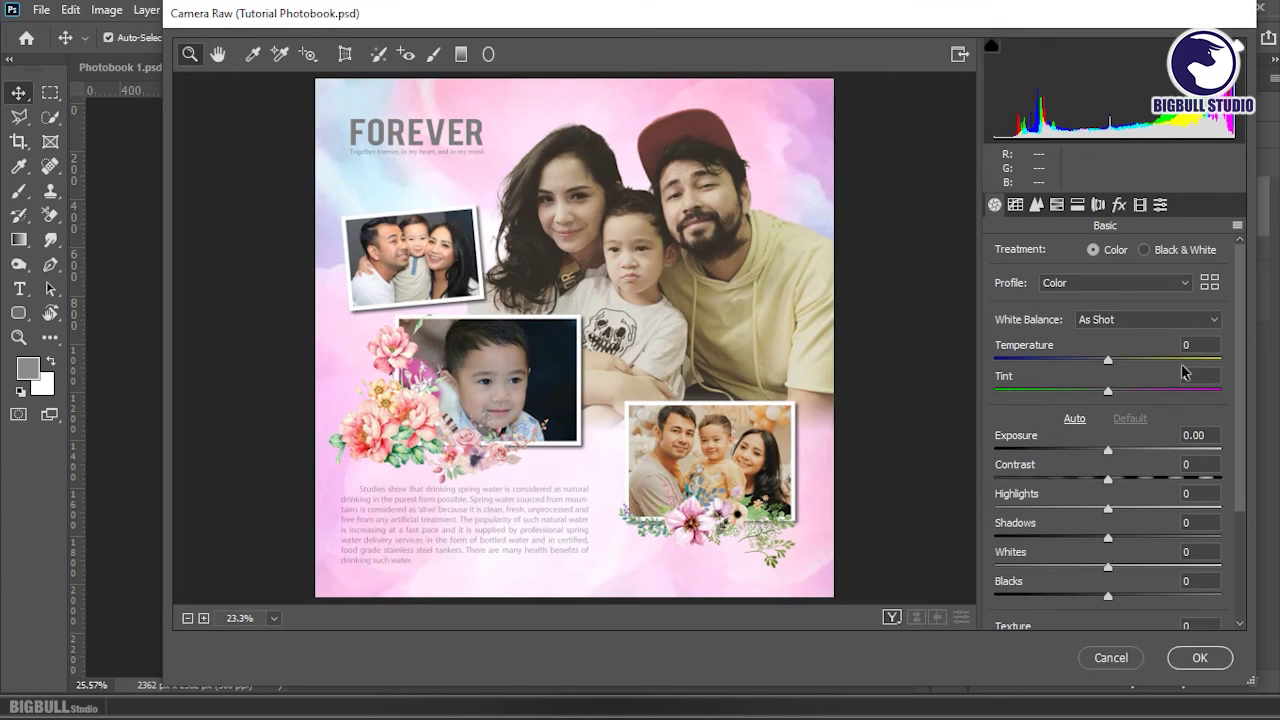
{"action": "mouse_move", "coordinate": [1111, 364]}
{"action": "left_mouse_down"}
{"action": "mouse_move", "coordinate": [1121, 360]}
{"action": "mouse_move", "coordinate": [1127, 391]}
{"action": "left_mouse_up"}
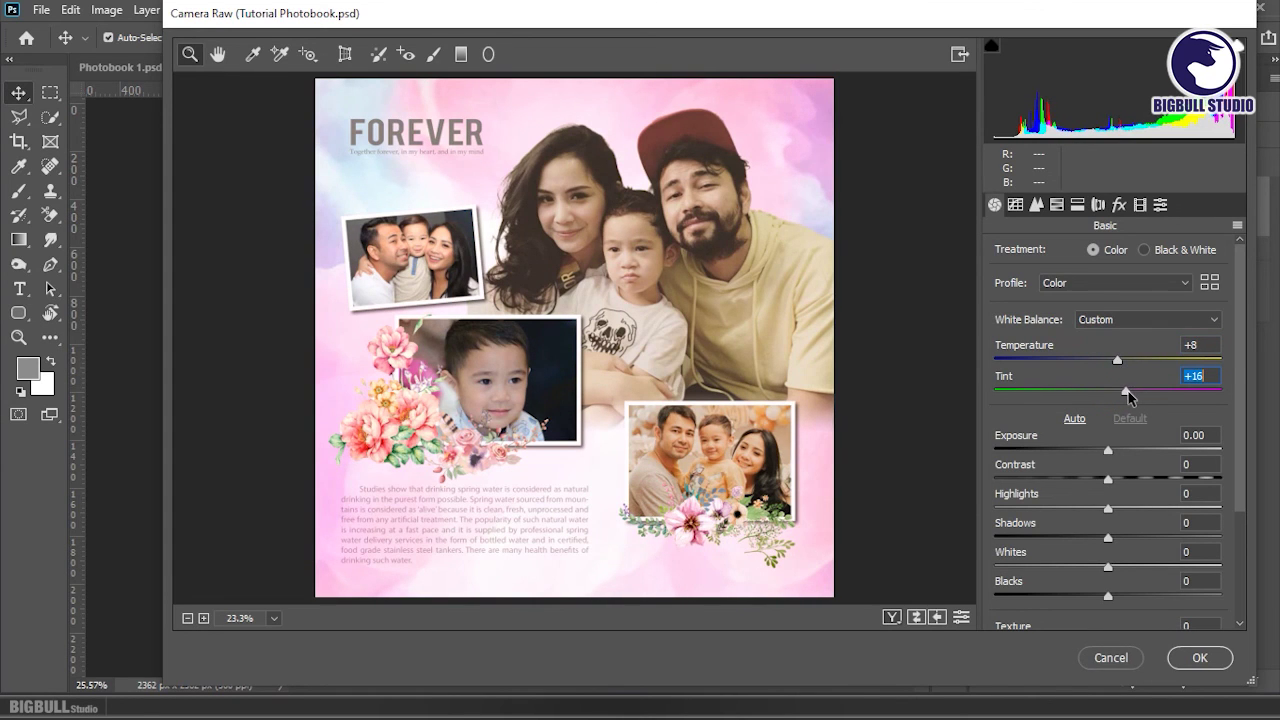
{"action": "left_click_drag", "start_coordinate": [1110, 452], "coordinate": [1108, 453]}
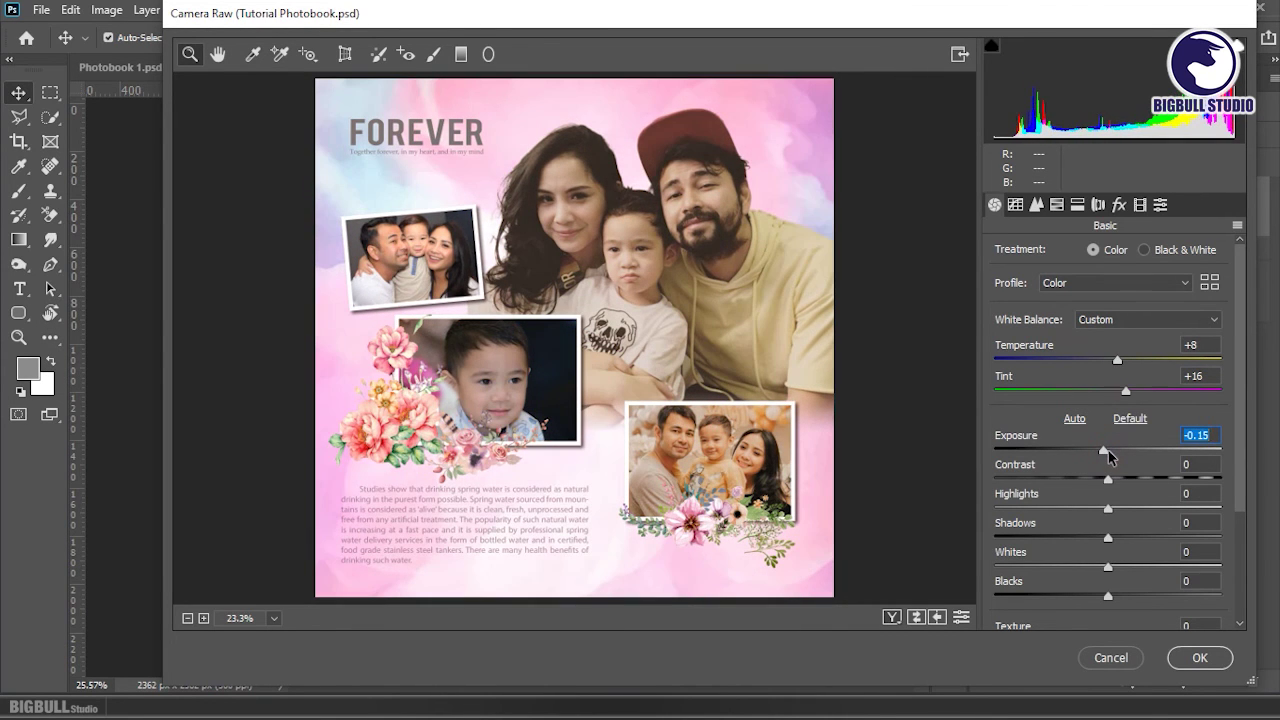
- Deepen the blacks, boost vibrance to +27 and raise saturation to +5
{"action": "scroll", "coordinate": [1133, 476], "scroll_direction": "down", "scroll_amount": 1}
{"action": "scroll", "coordinate": [1130, 472], "scroll_direction": "down", "scroll_amount": 1}
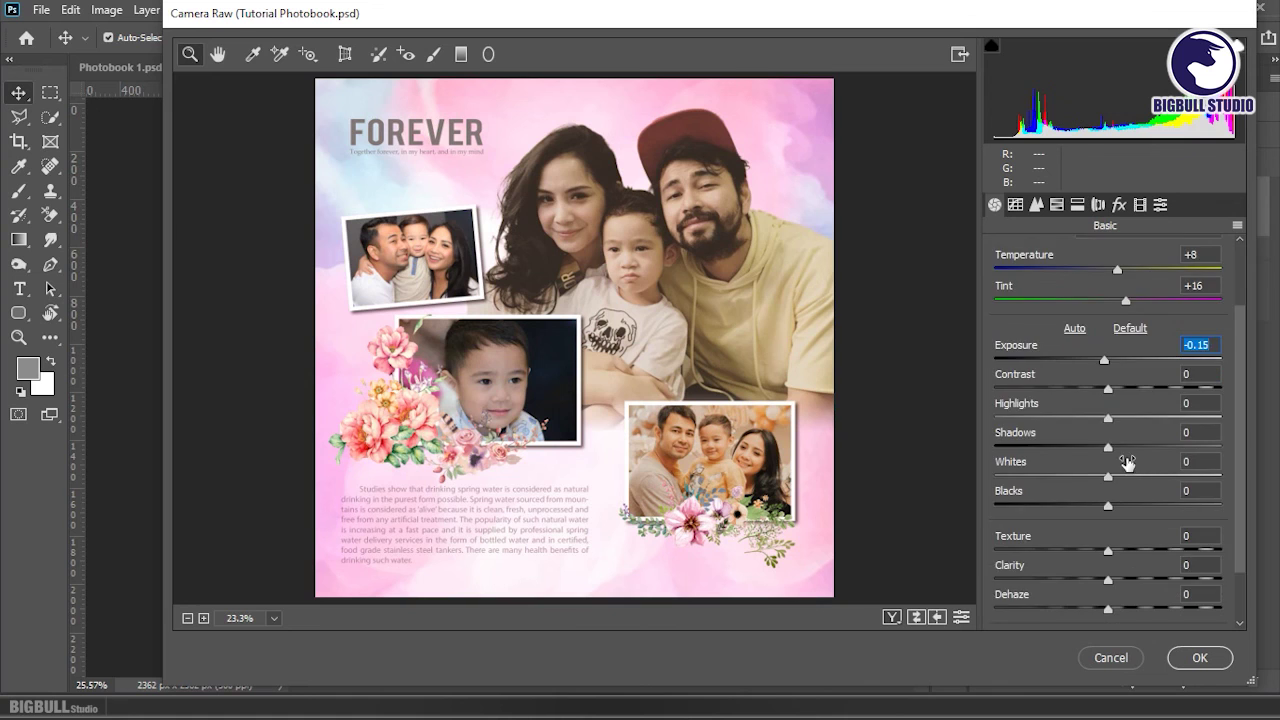
{"action": "scroll", "coordinate": [1128, 470], "scroll_direction": "down", "scroll_amount": 1}
{"action": "scroll", "coordinate": [1127, 462], "scroll_direction": "up", "scroll_amount": 3}
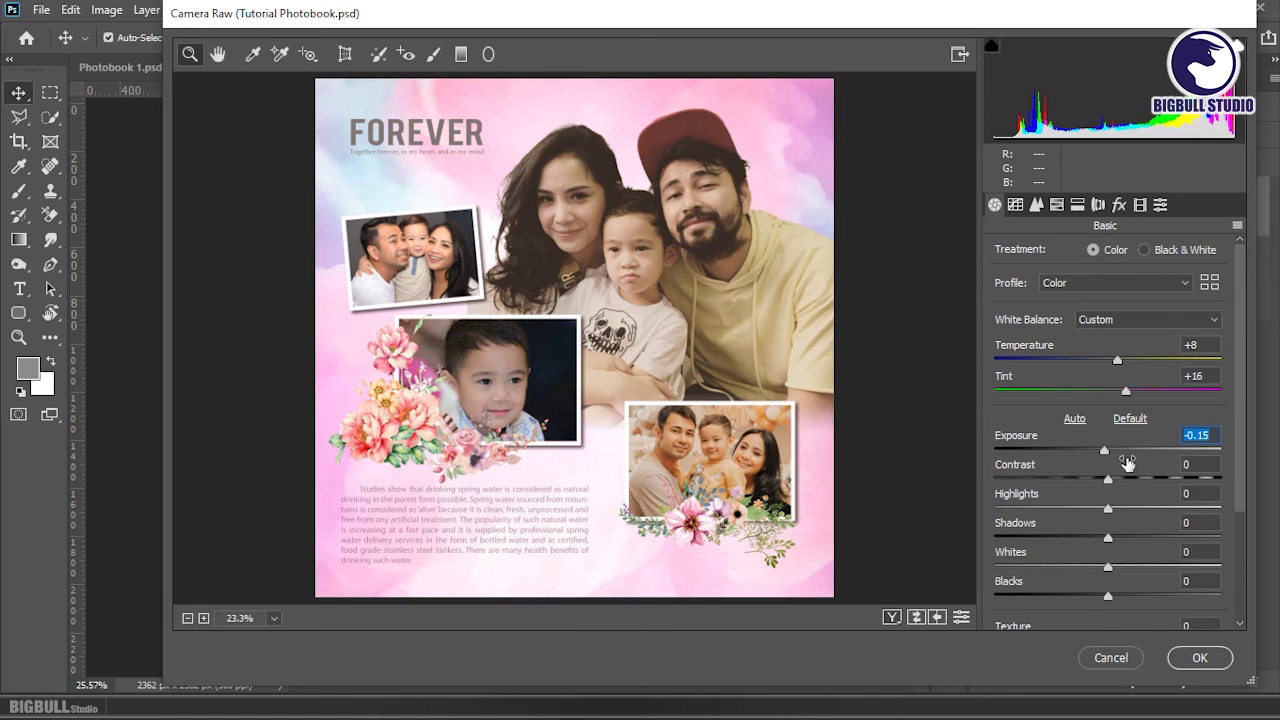
{"action": "scroll", "coordinate": [1127, 462], "scroll_direction": "down", "scroll_amount": 1}
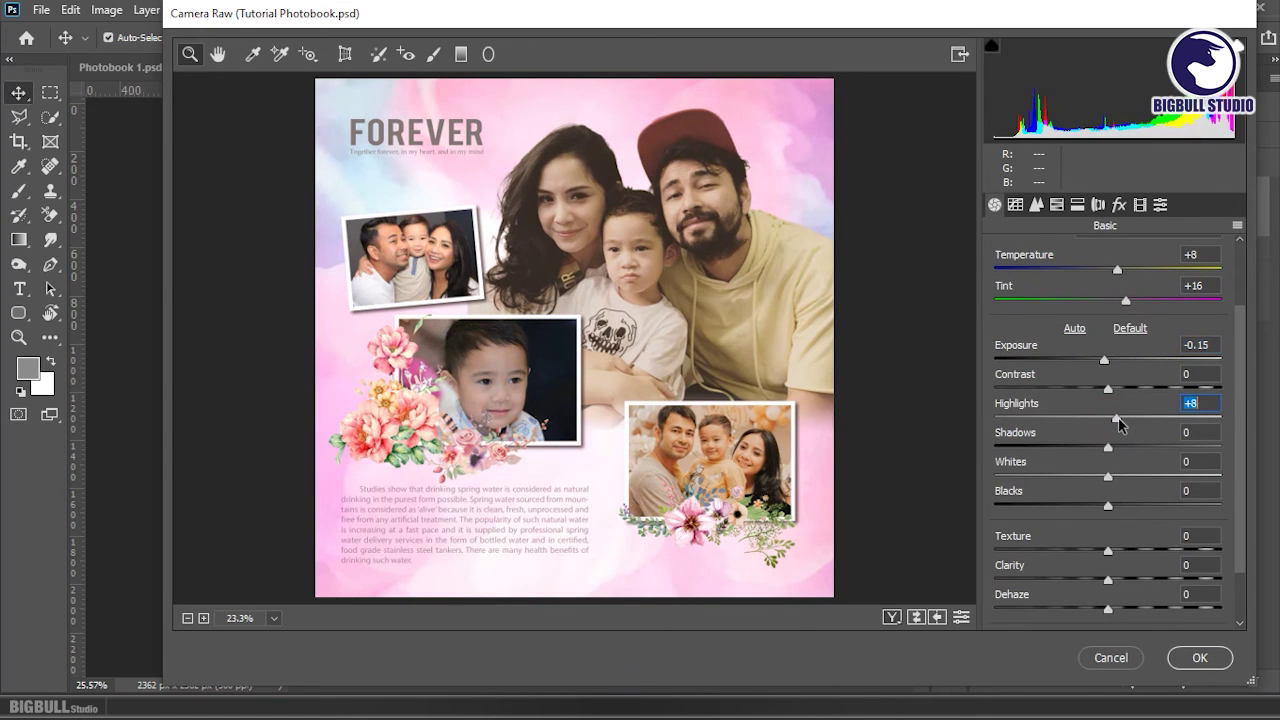
{"action": "scroll", "coordinate": [1130, 440], "scroll_direction": "down", "scroll_amount": 1}
{"action": "left_click_drag", "start_coordinate": [1107, 440], "coordinate": [1099, 440]}
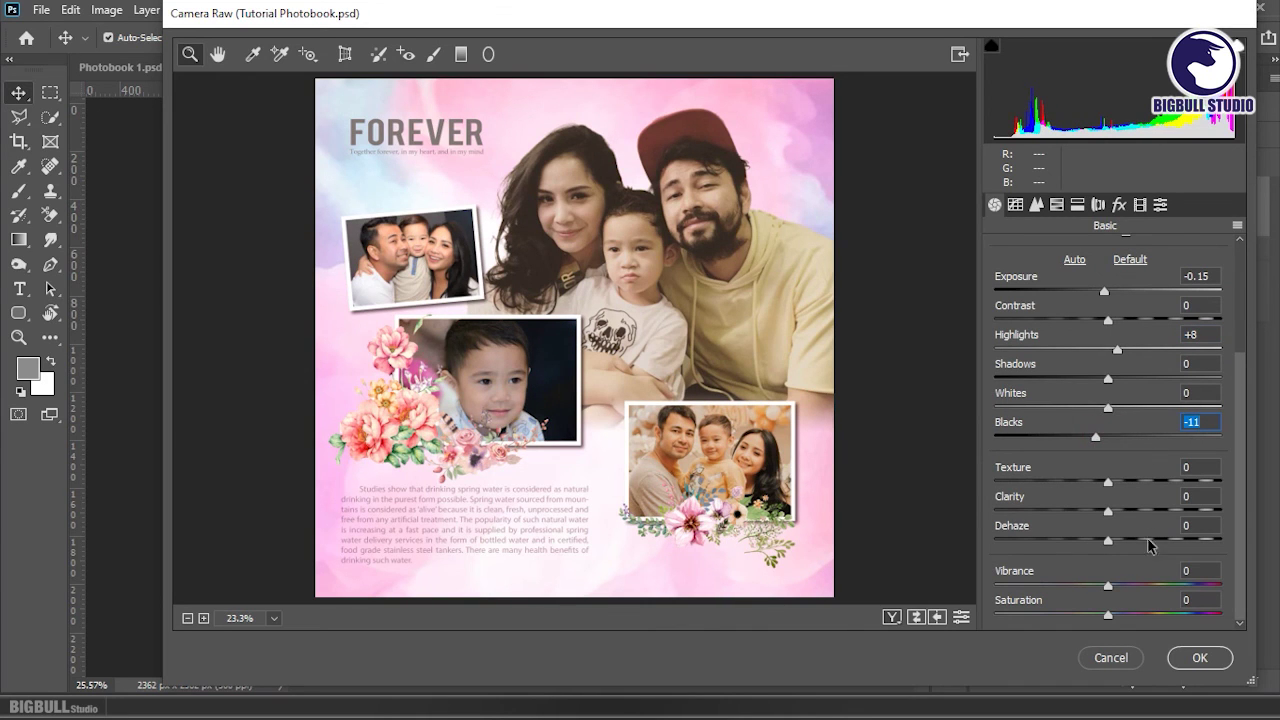
{"action": "mouse_move", "coordinate": [1108, 585]}
{"action": "left_mouse_down"}
{"action": "mouse_move", "coordinate": [1154, 589]}
{"action": "mouse_move", "coordinate": [1113, 614]}
{"action": "left_mouse_up"}
{"action": "left_click", "coordinate": [1140, 587]}
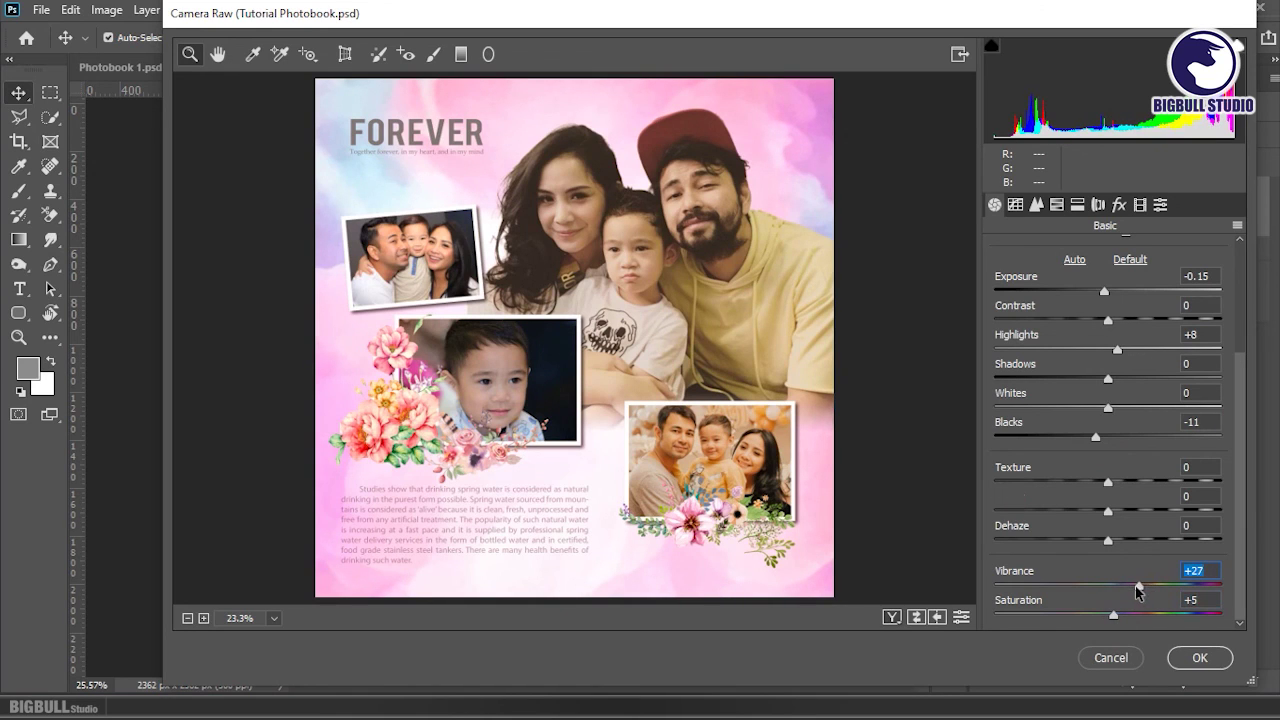
- Add light sharpening and apply the Camera Raw grade
{"action": "left_click", "coordinate": [1036, 204]}
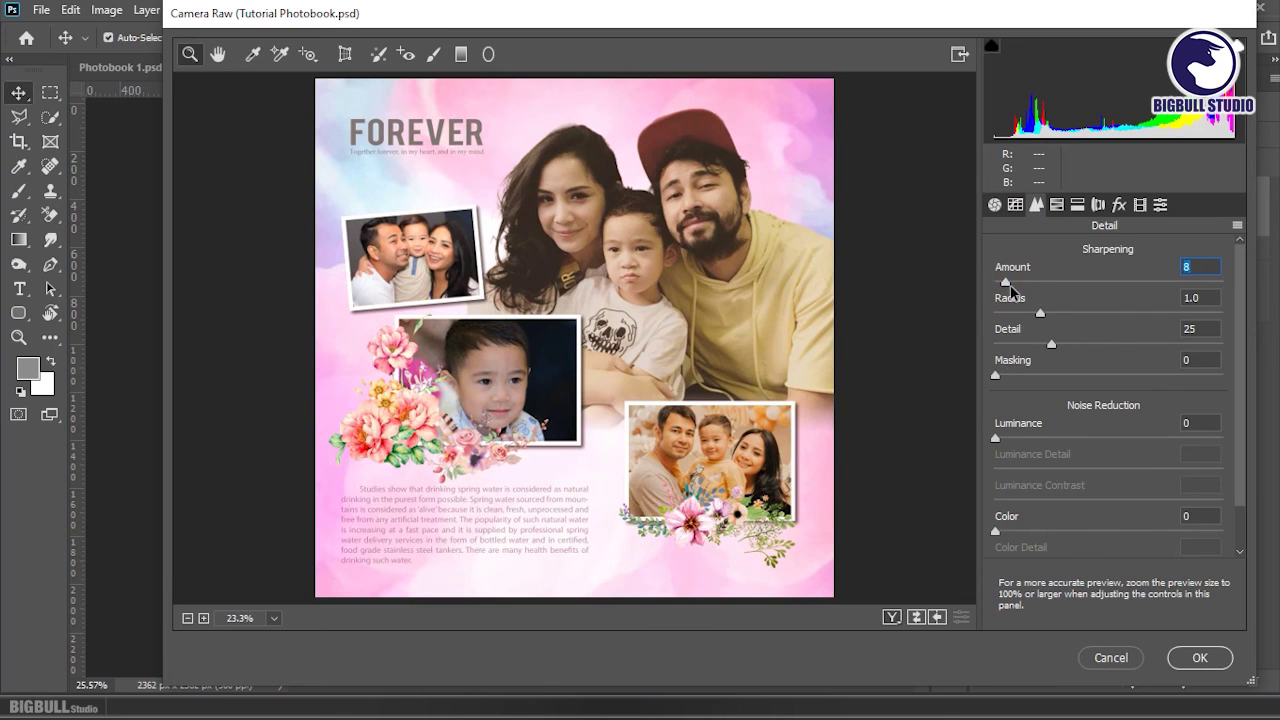
{"action": "left_click_drag", "start_coordinate": [997, 285], "coordinate": [1030, 300]}
{"action": "left_click", "coordinate": [1200, 657]}
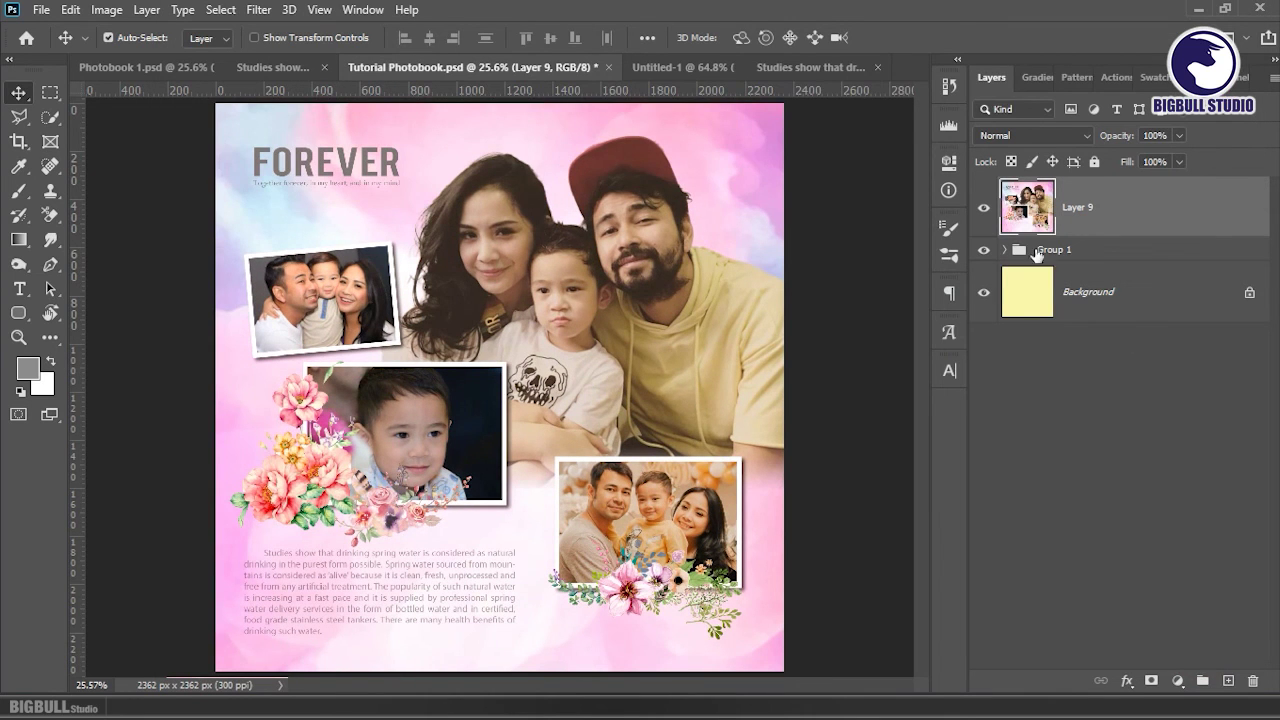
{"action": "left_click", "coordinate": [984, 208]}
{"action": "left_click", "coordinate": [985, 209]}
{"action": "left_click", "coordinate": [1171, 205]}
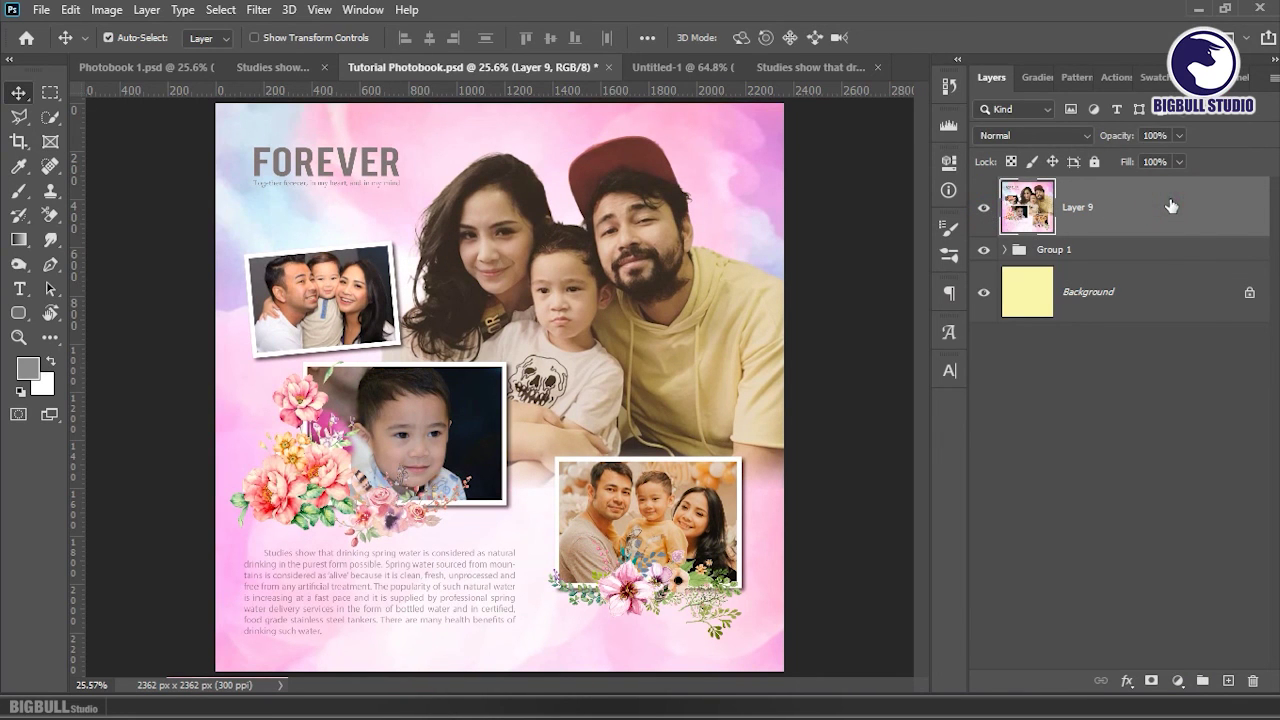